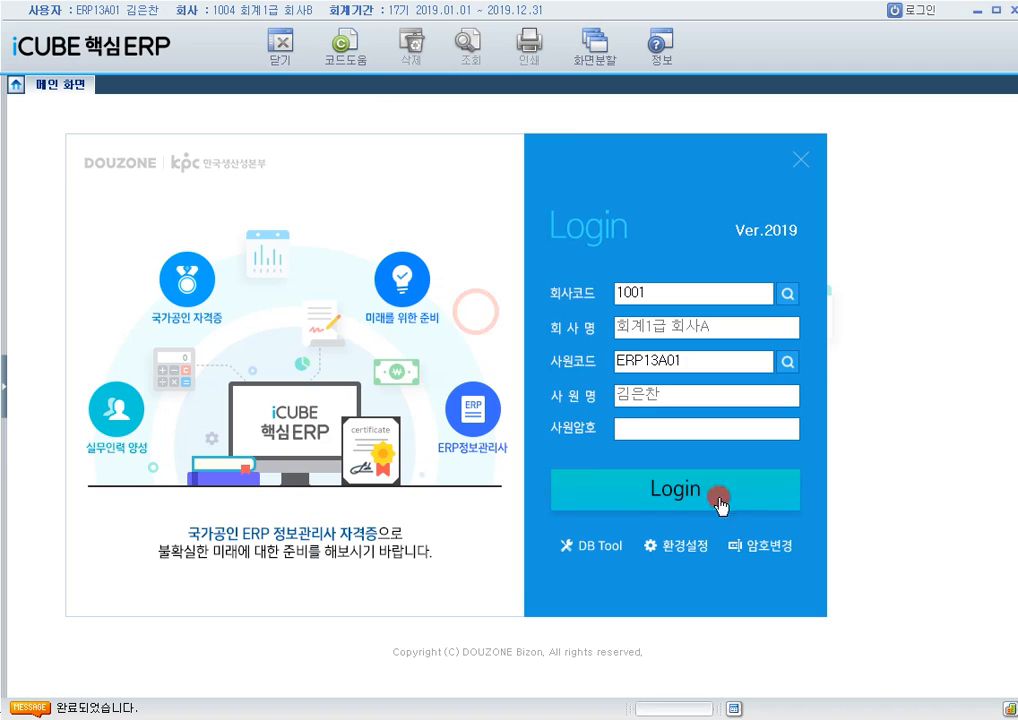
Step: Log in to company 1001 and open 사원등록 under 회사등록정보 in 시스템관리
click(700, 488)
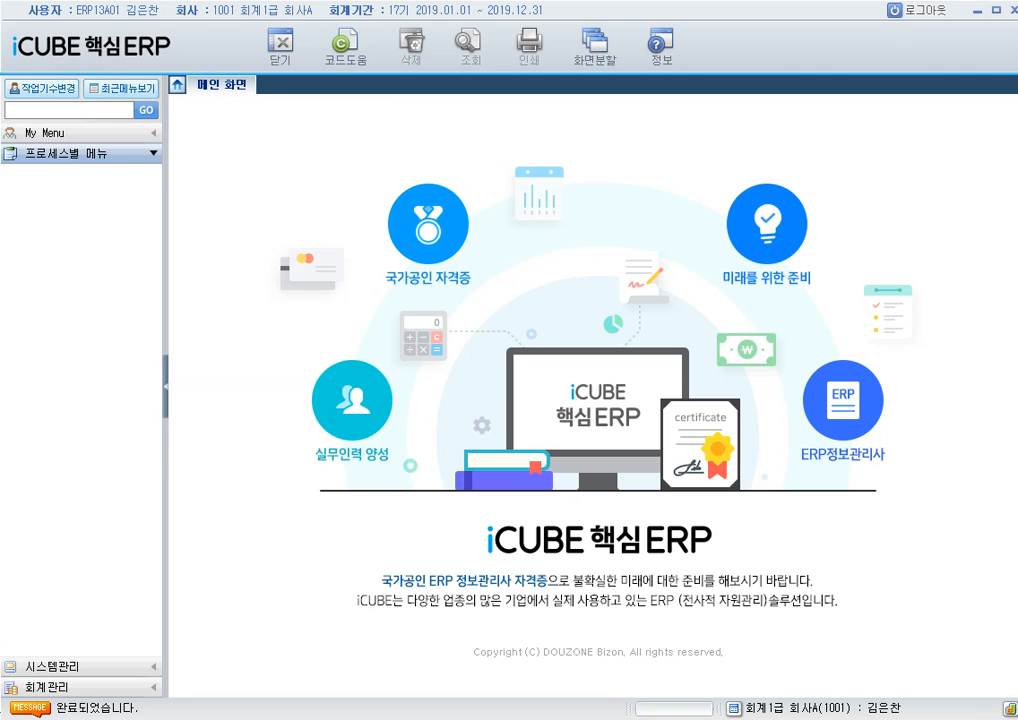
click(140, 666)
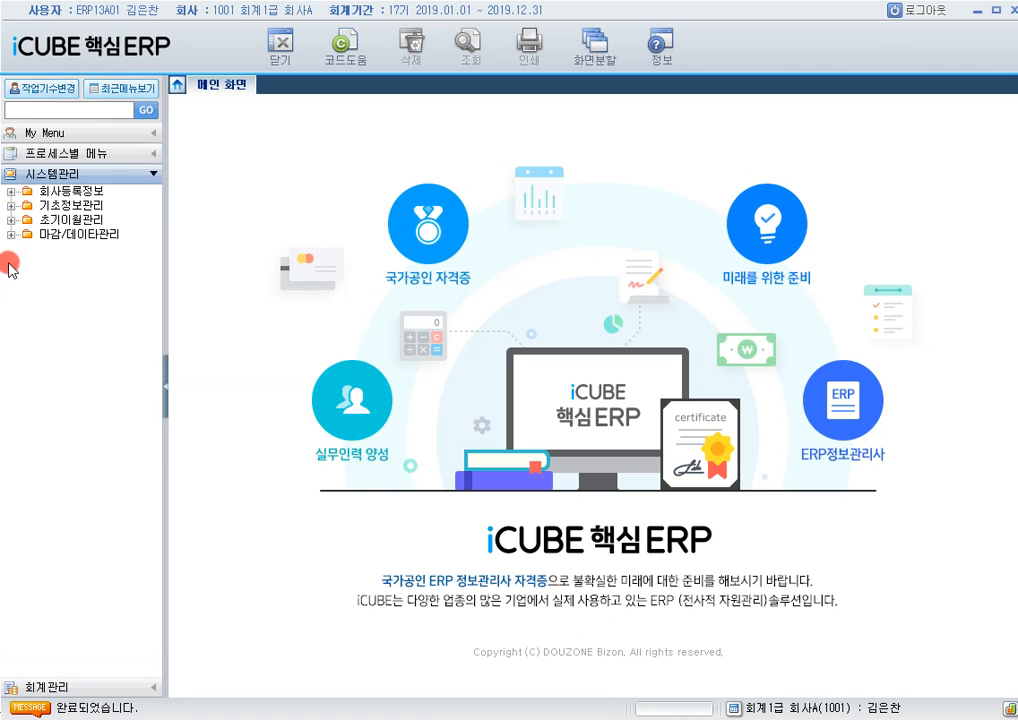
click(12, 191)
click(80, 246)
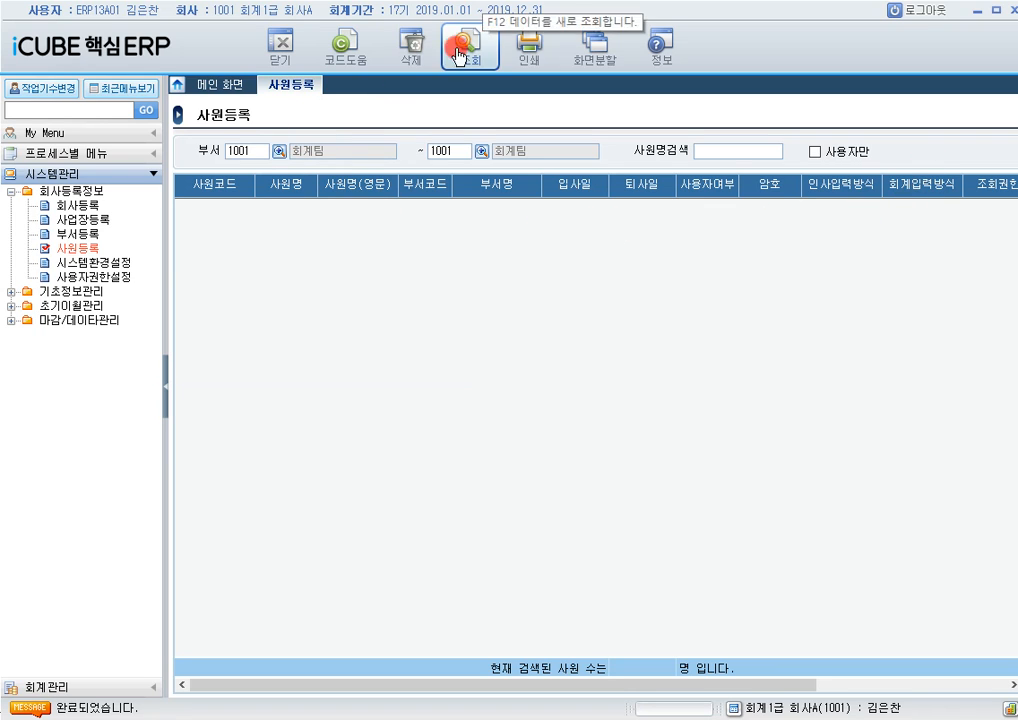
Step: Clear both ends of the department range and query the employees of all departments
double_click(241, 151)
key(BackSpace)
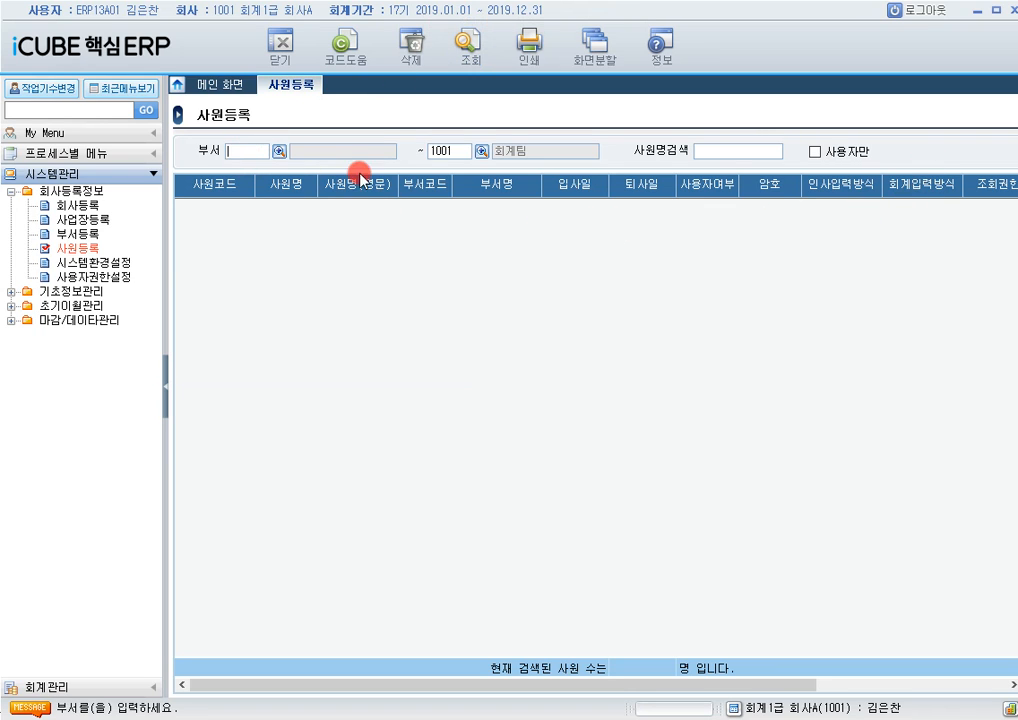
double_click(457, 151)
key(BackSpace)
click(468, 55)
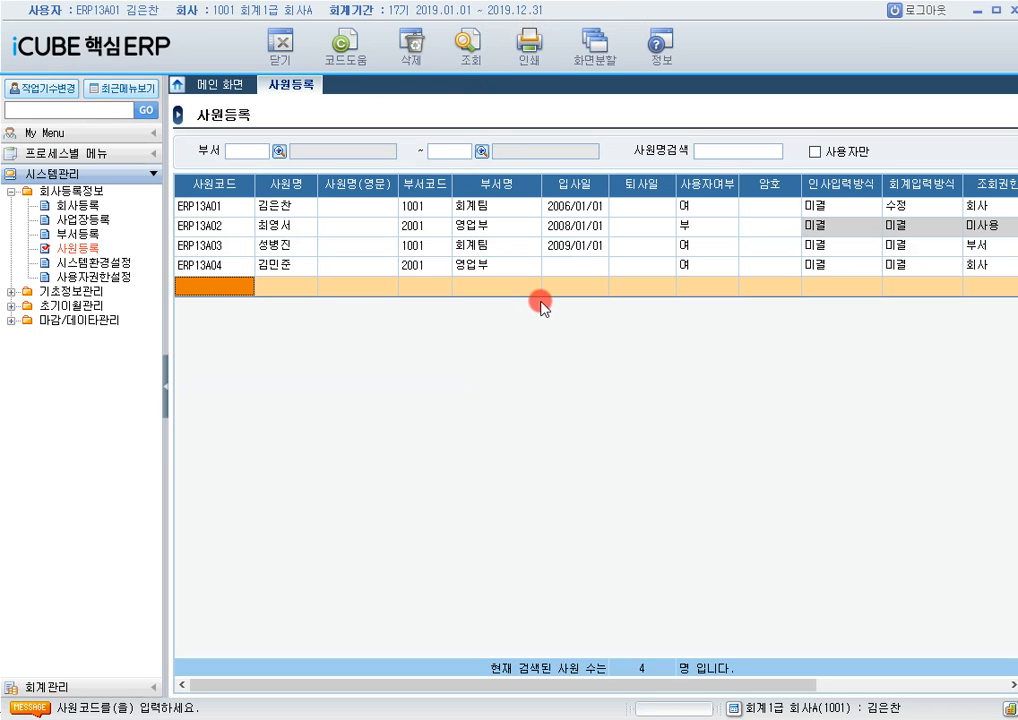
Step: Check the 사용자여부 setting of the first and third employees, keeping 1. 여 for the third
click(286, 206)
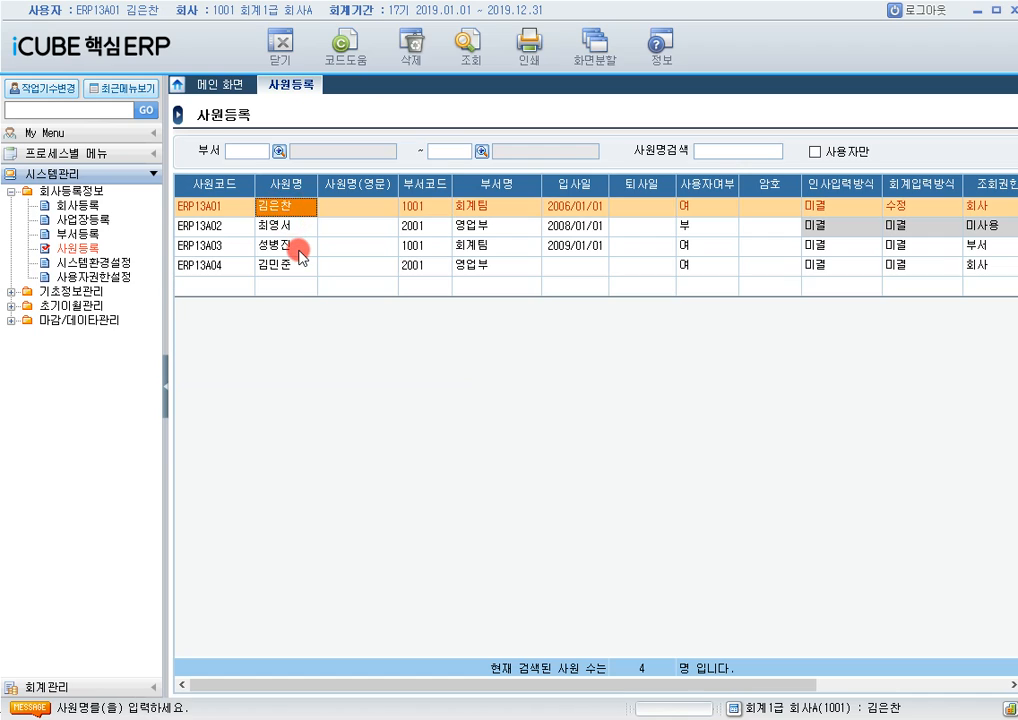
click(298, 252)
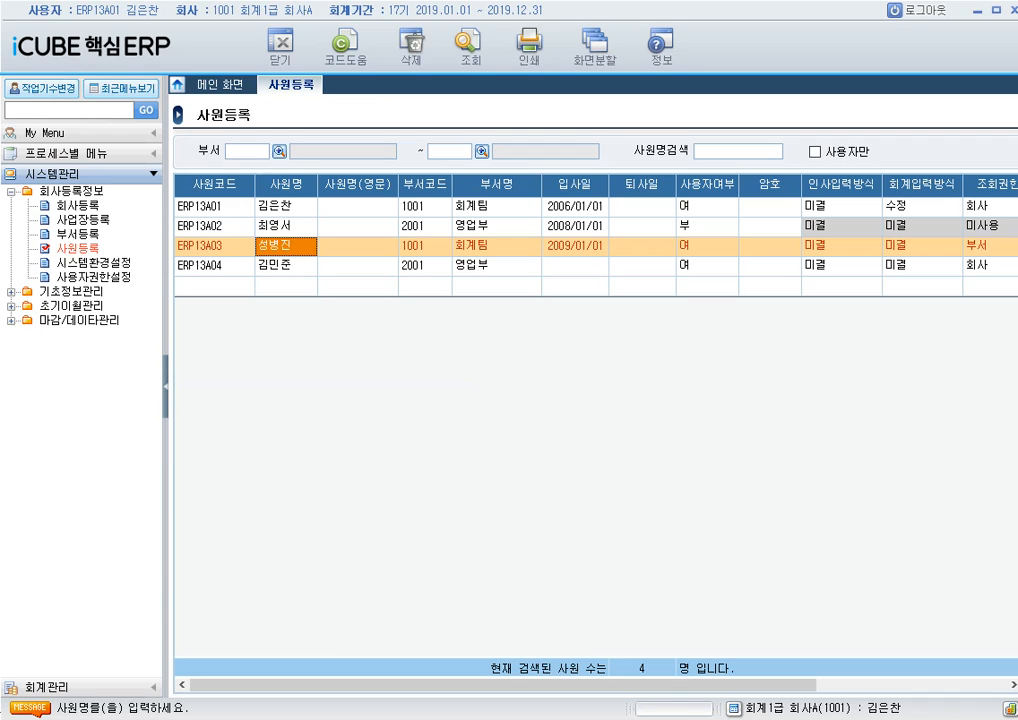
click(728, 206)
click(888, 355)
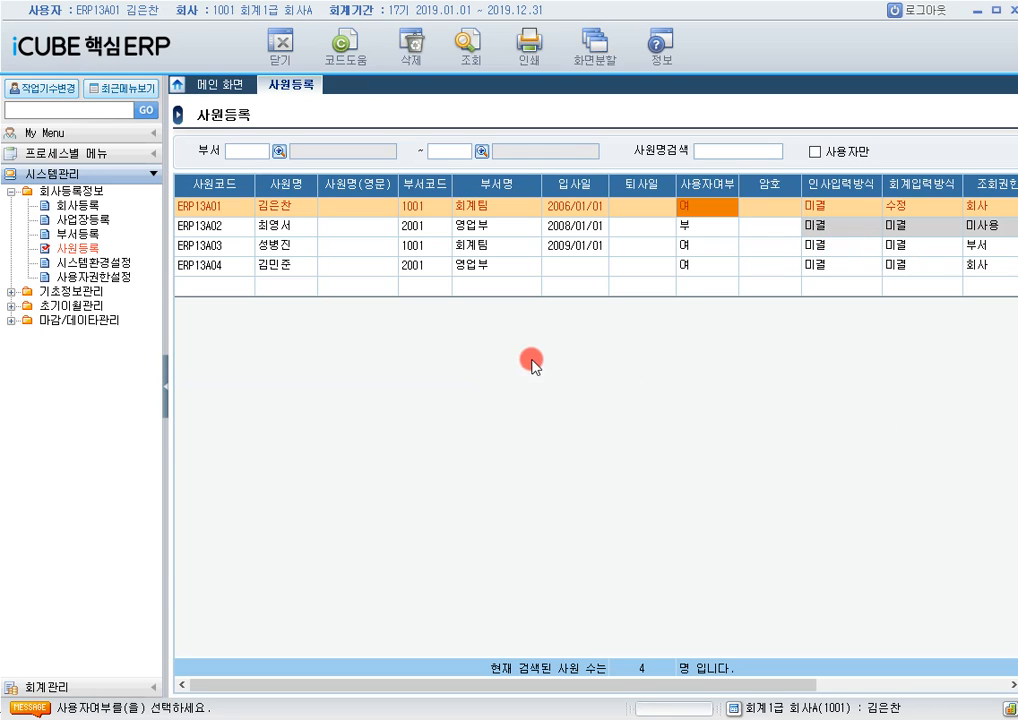
click(643, 247)
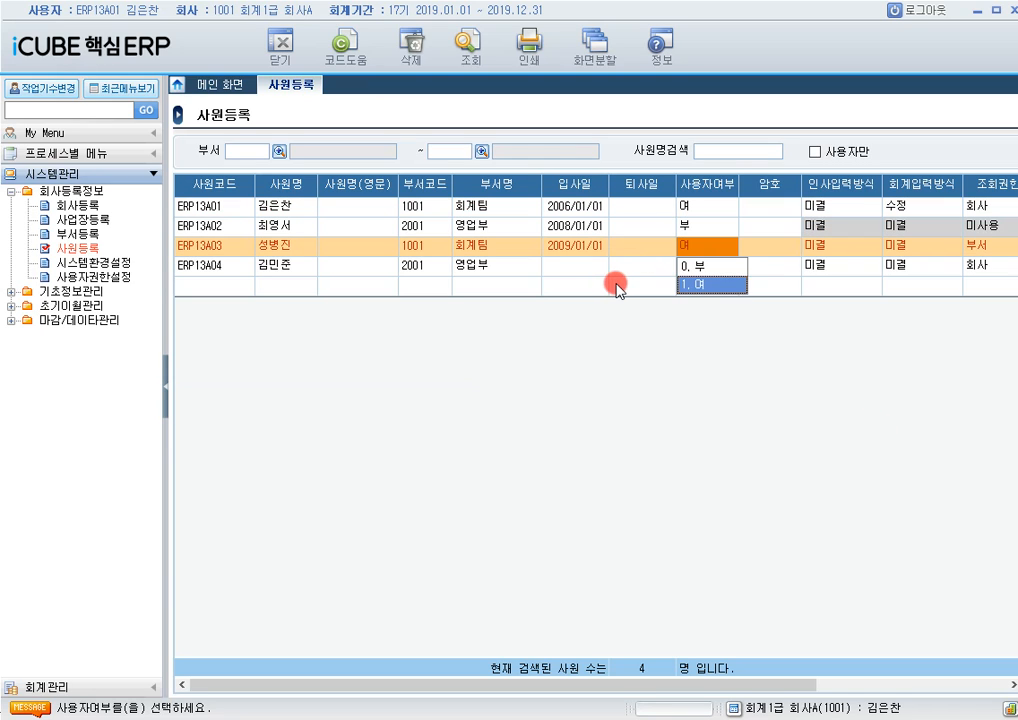
click(681, 284)
click(927, 260)
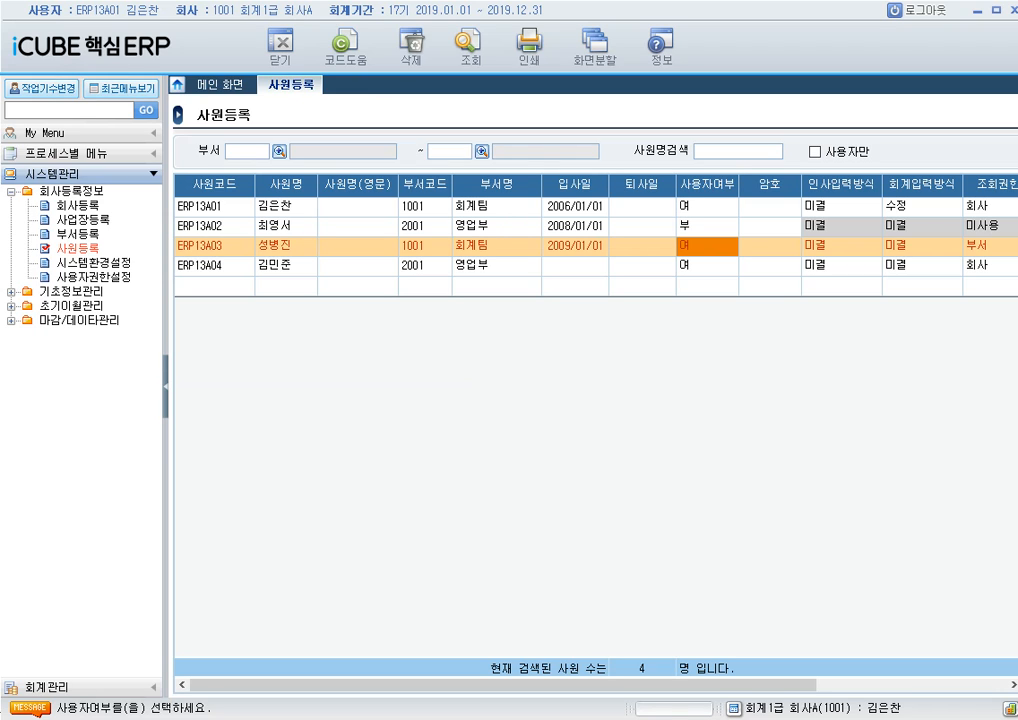
Step: Open 계정과목등록 under 기초정보관리 in 회계관리
click(135, 689)
click(12, 311)
click(80, 327)
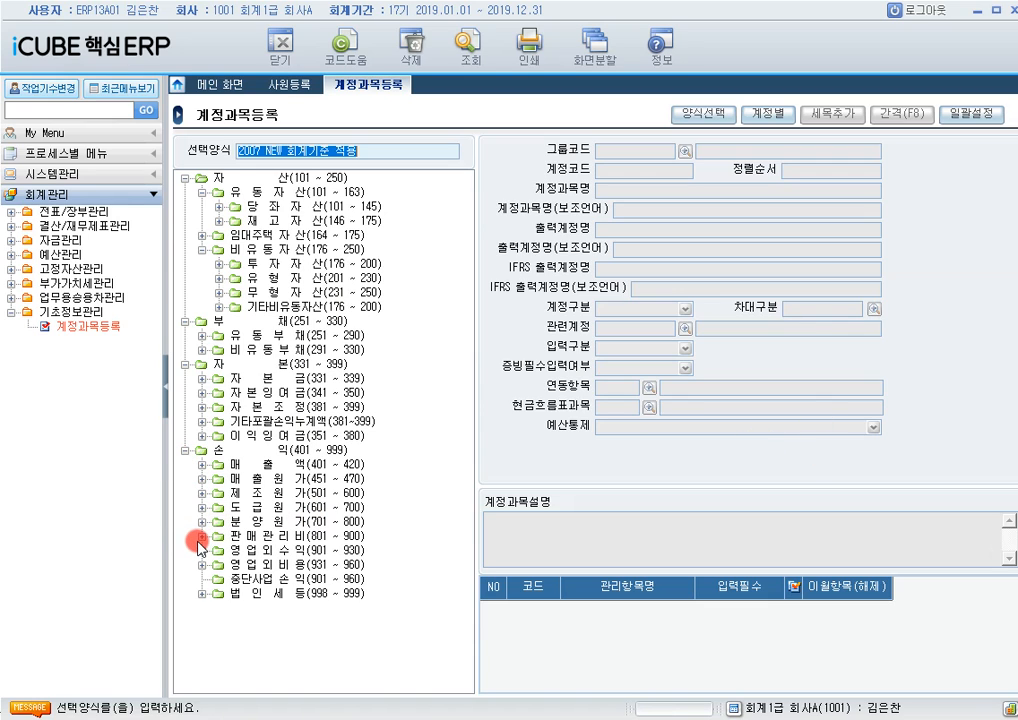
Step: Expand 판매관리비(801 ~ 900) and examine account 81100 복리후생비 with its sub-accounts
click(245, 507)
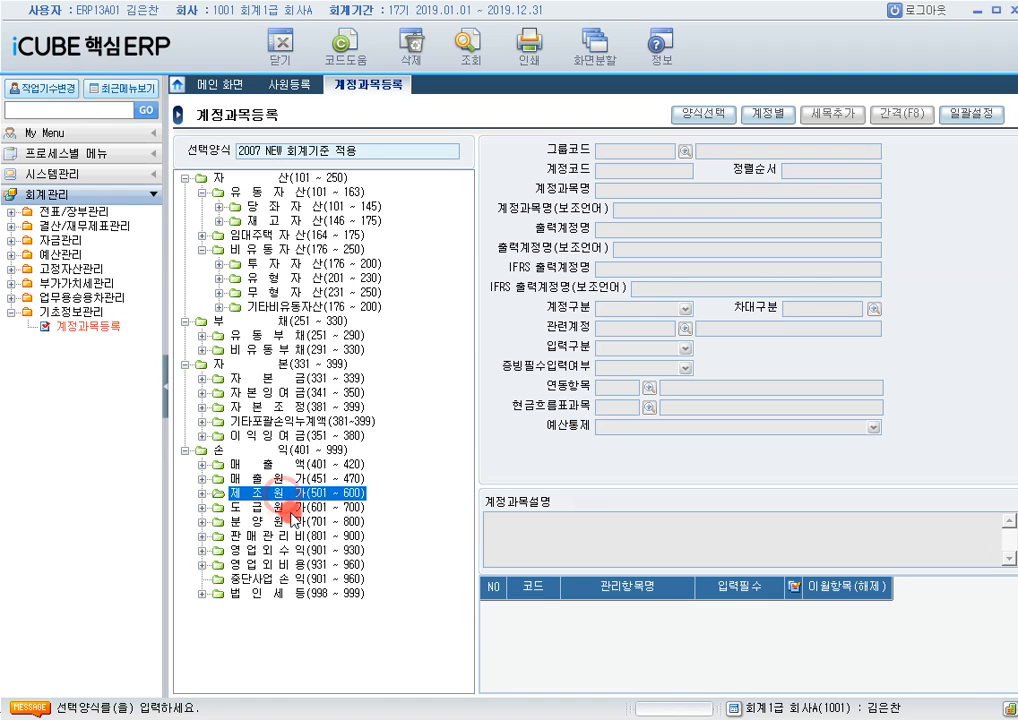
click(204, 537)
click(285, 335)
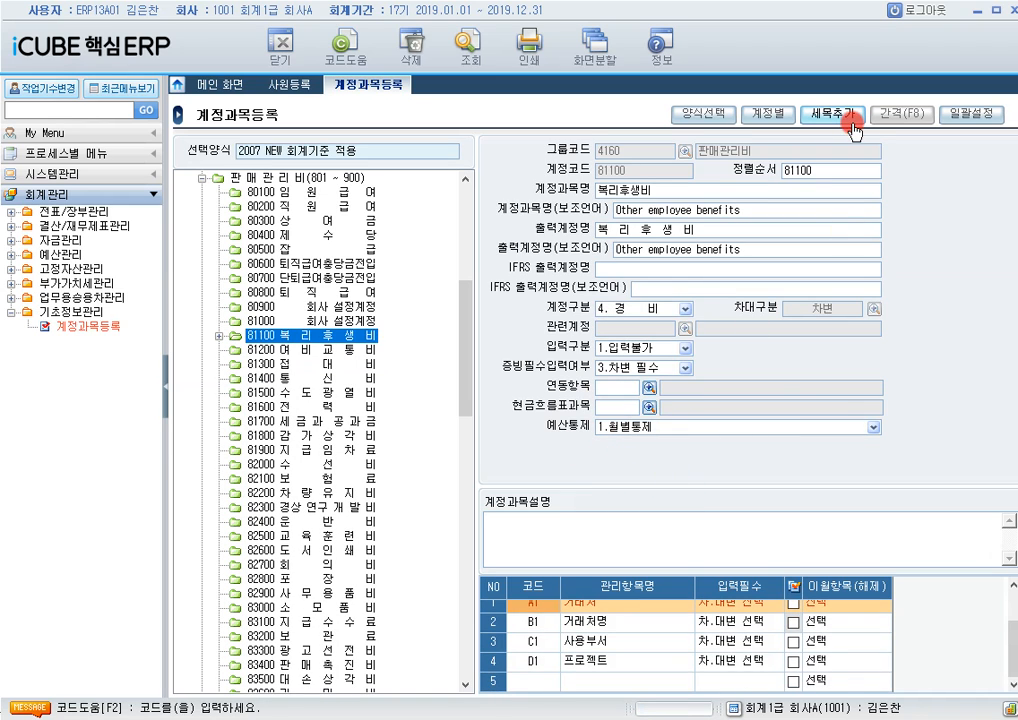
click(221, 337)
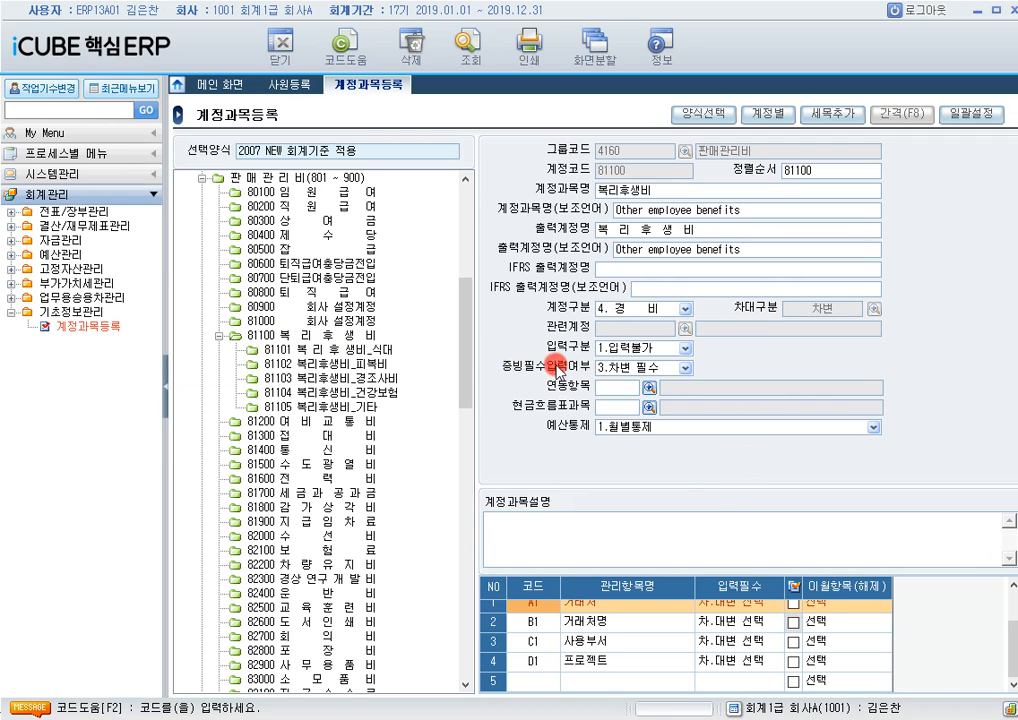
click(519, 376)
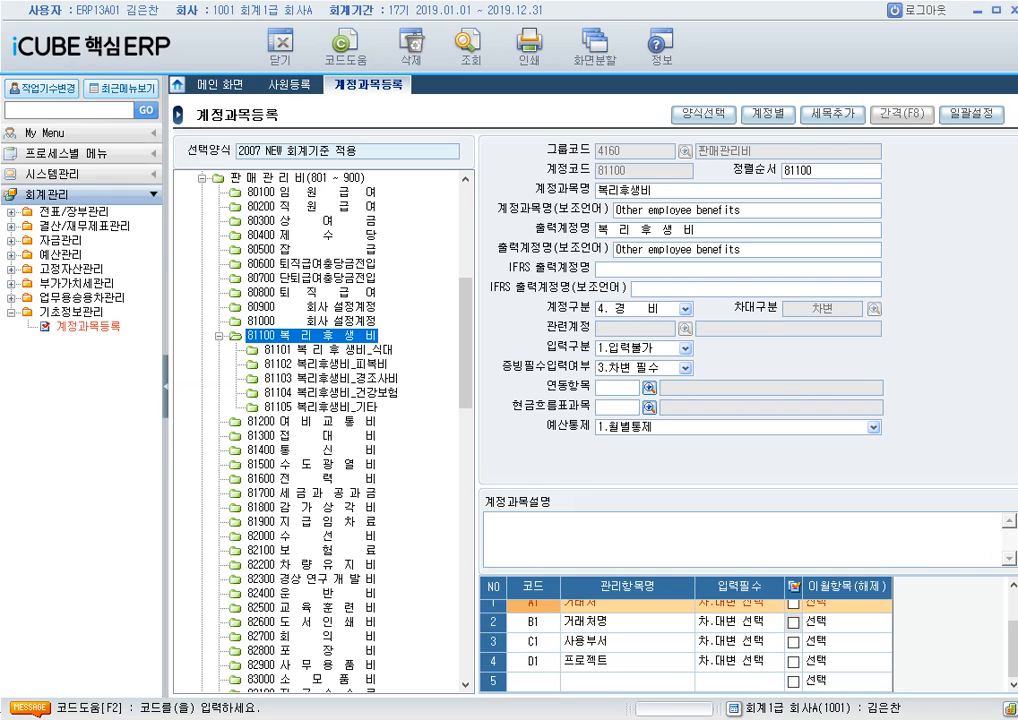
Step: Open 금융거래처등록 under 기초정보관리 in 시스템관리 and view the 구분 options of the last entry
click(92, 172)
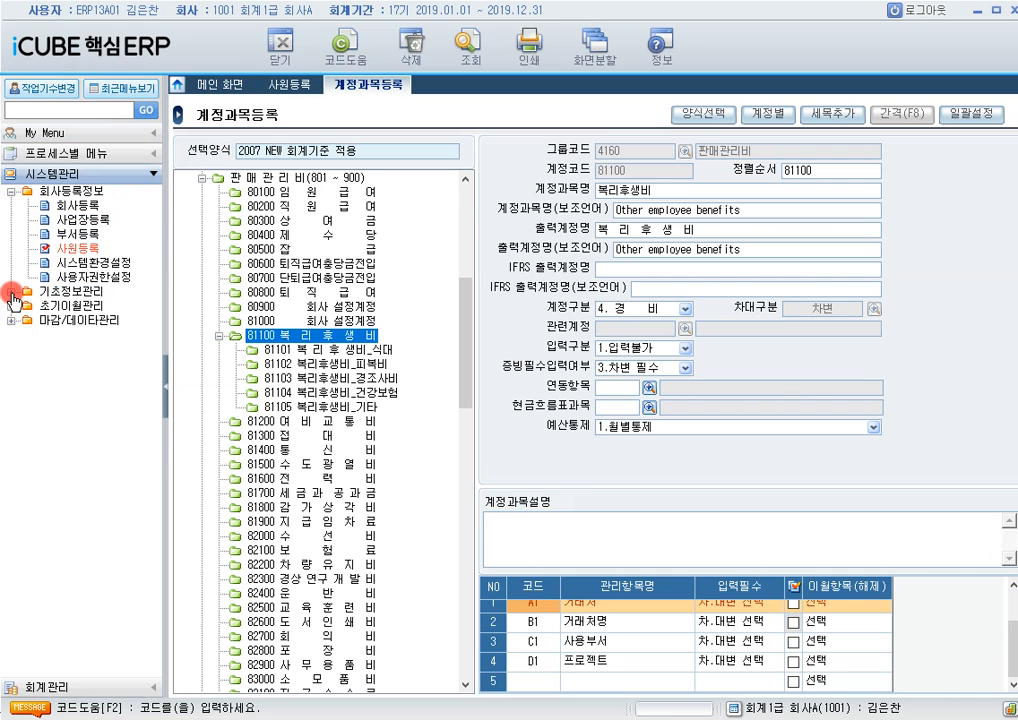
click(11, 292)
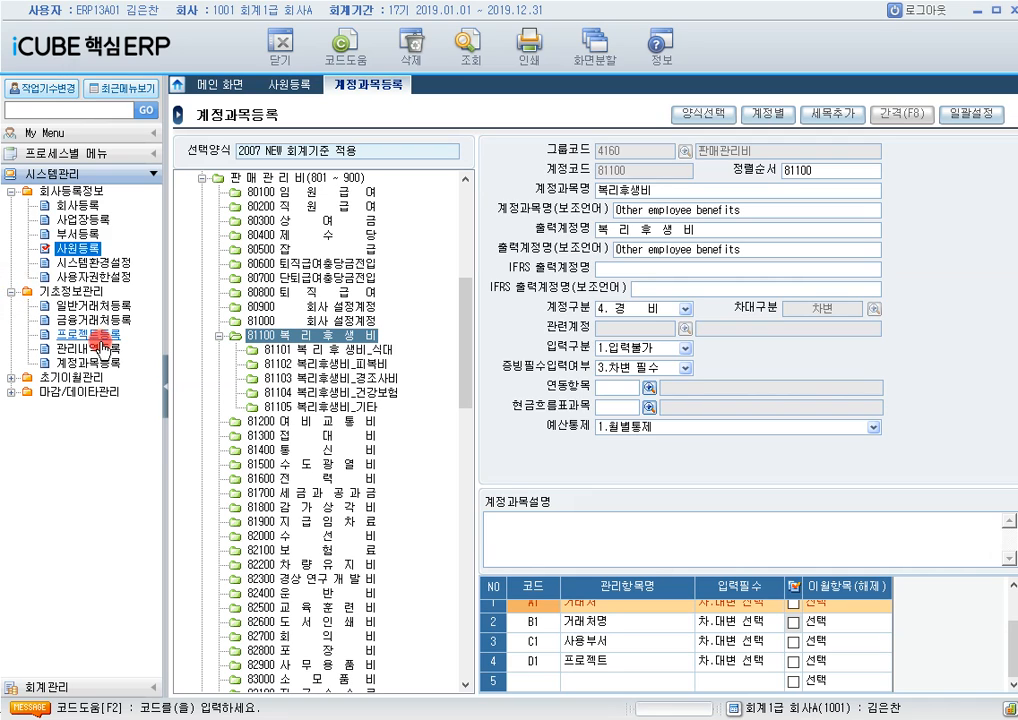
click(97, 336)
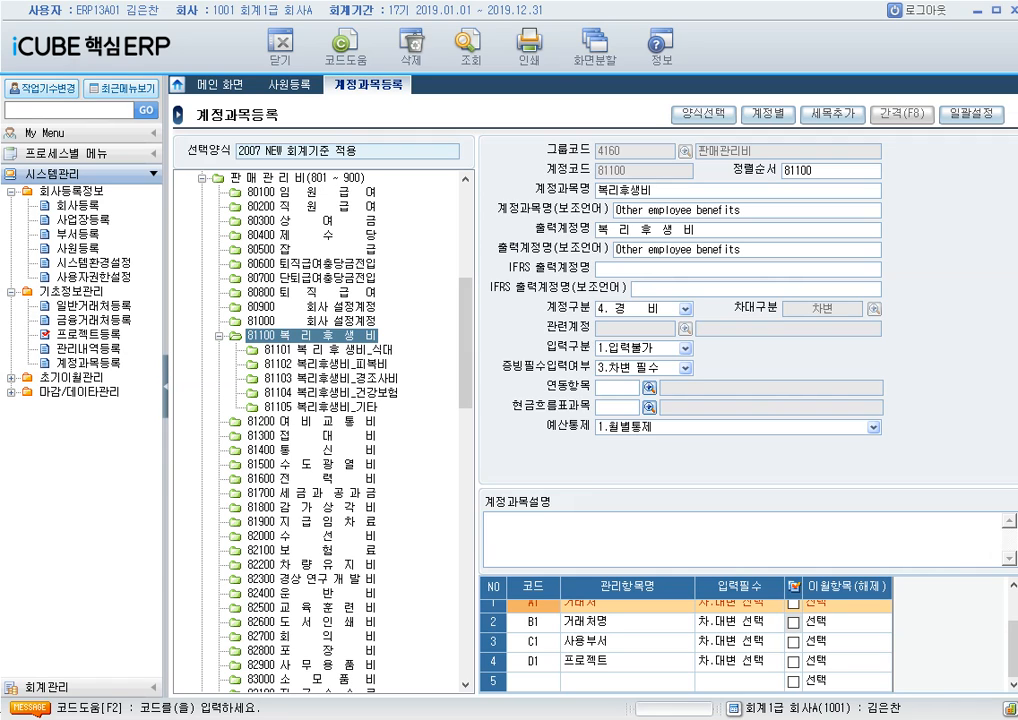
click(88, 318)
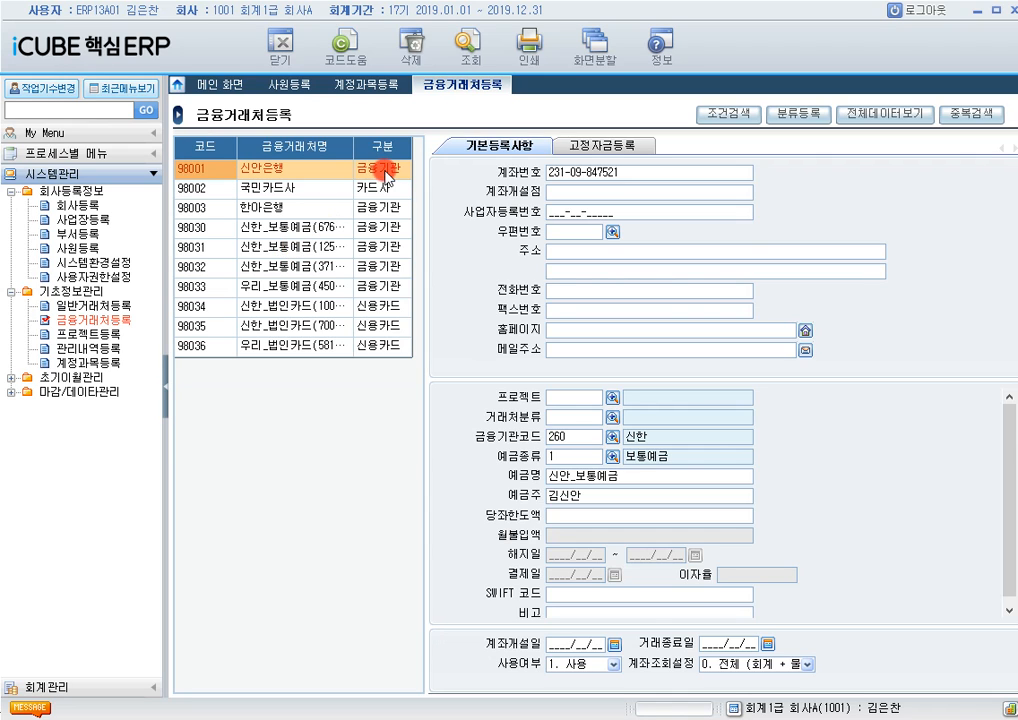
click(382, 345)
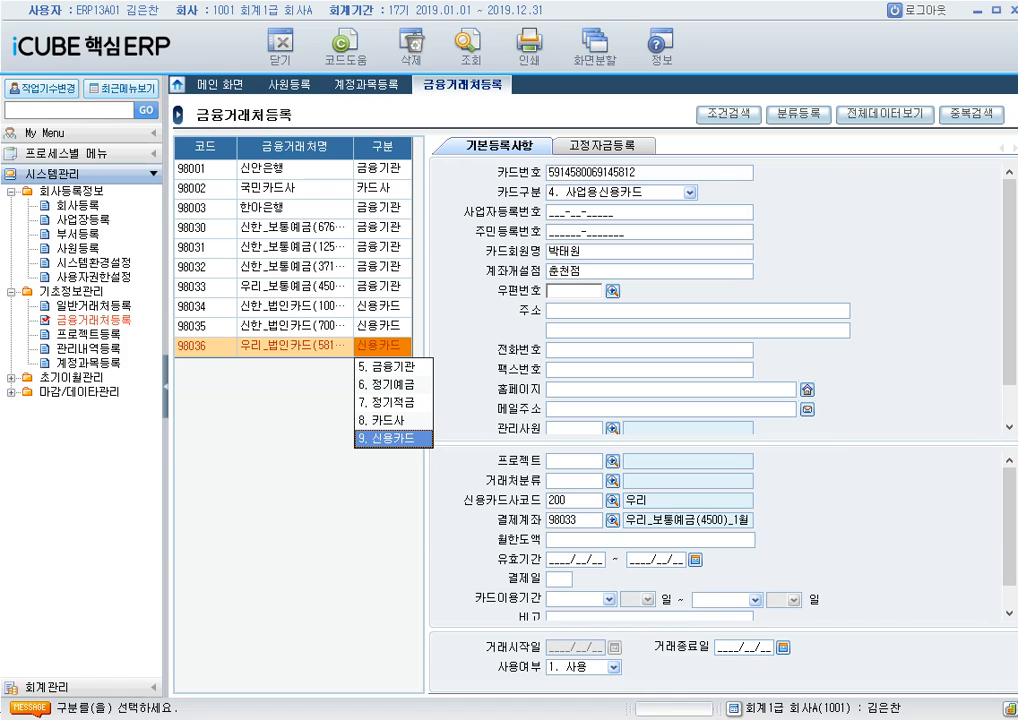
key(Escape)
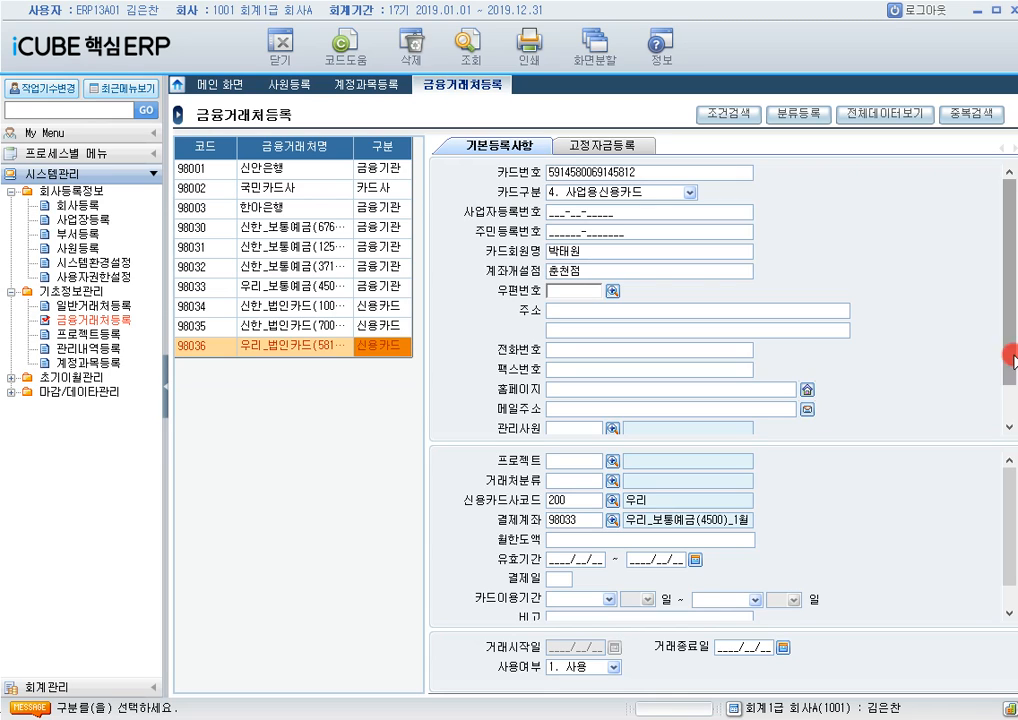
Step: Open 전표입력 under 전표/장부관리 in 회계관리
click(153, 690)
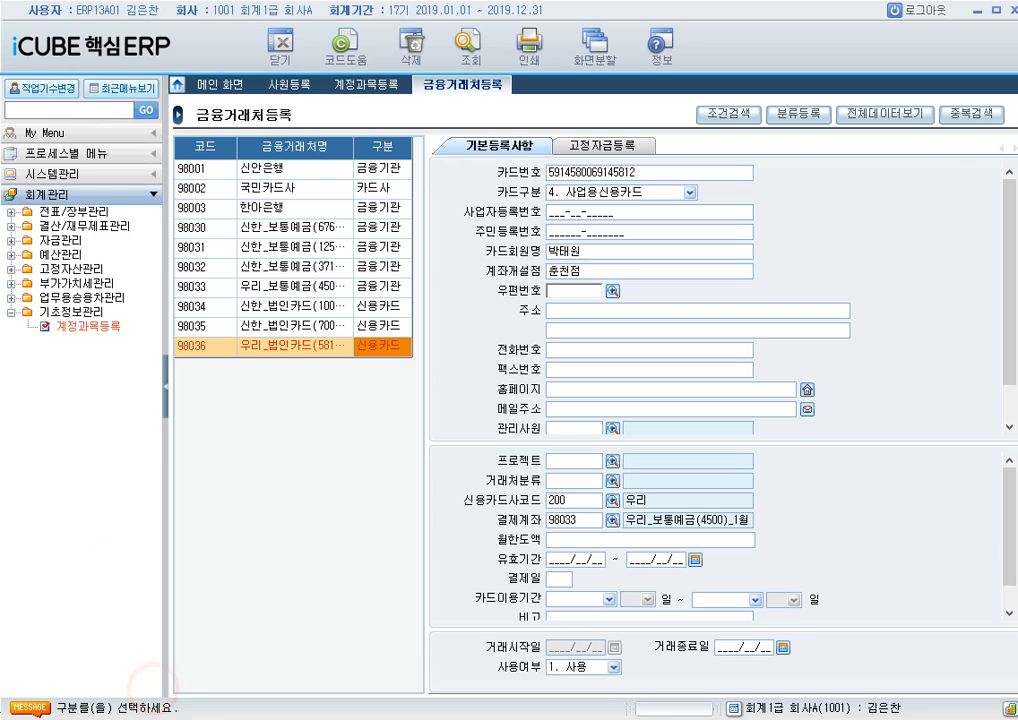
click(11, 211)
click(70, 227)
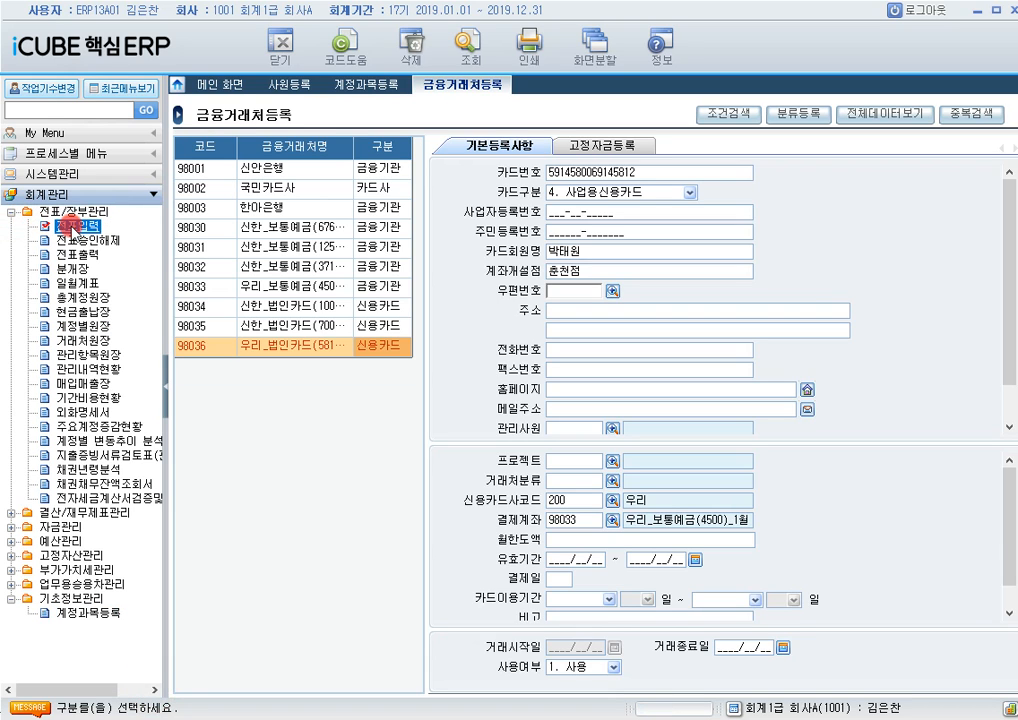
double_click(68, 227)
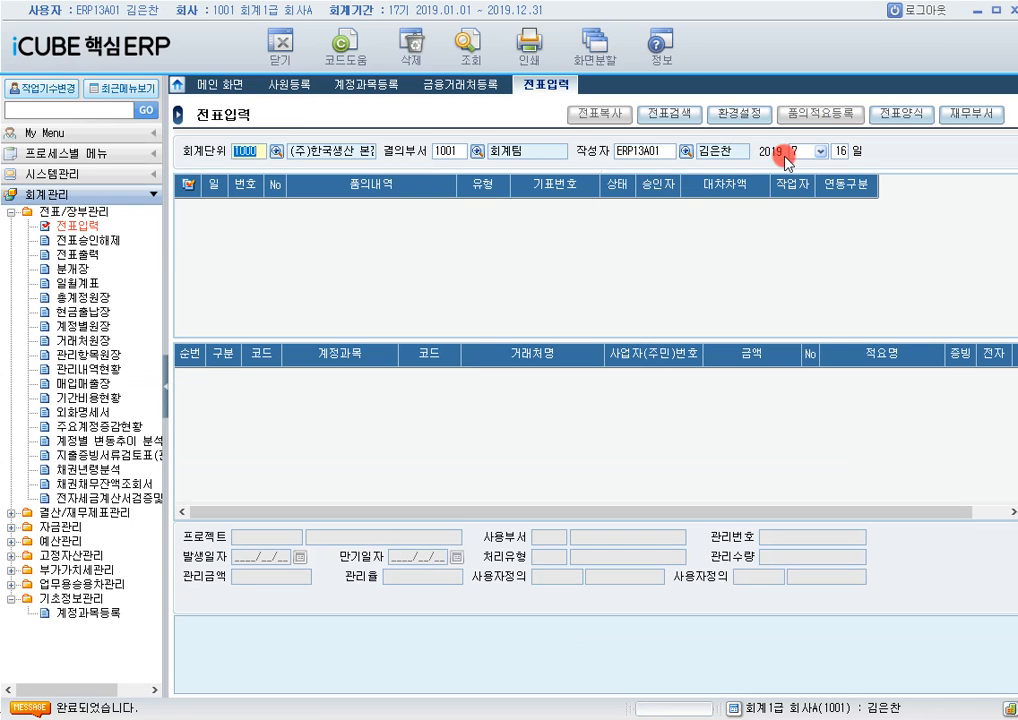
Step: Set the voucher date to January 4, 2019 and load that day's voucher list
click(822, 152)
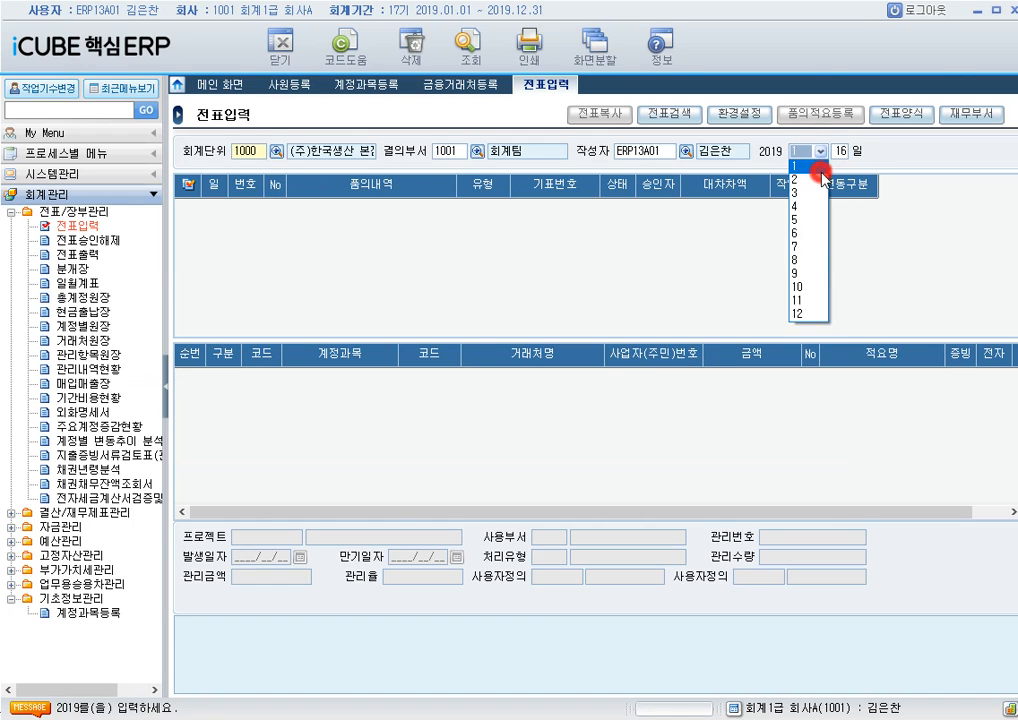
click(825, 165)
click(840, 152)
text(4)
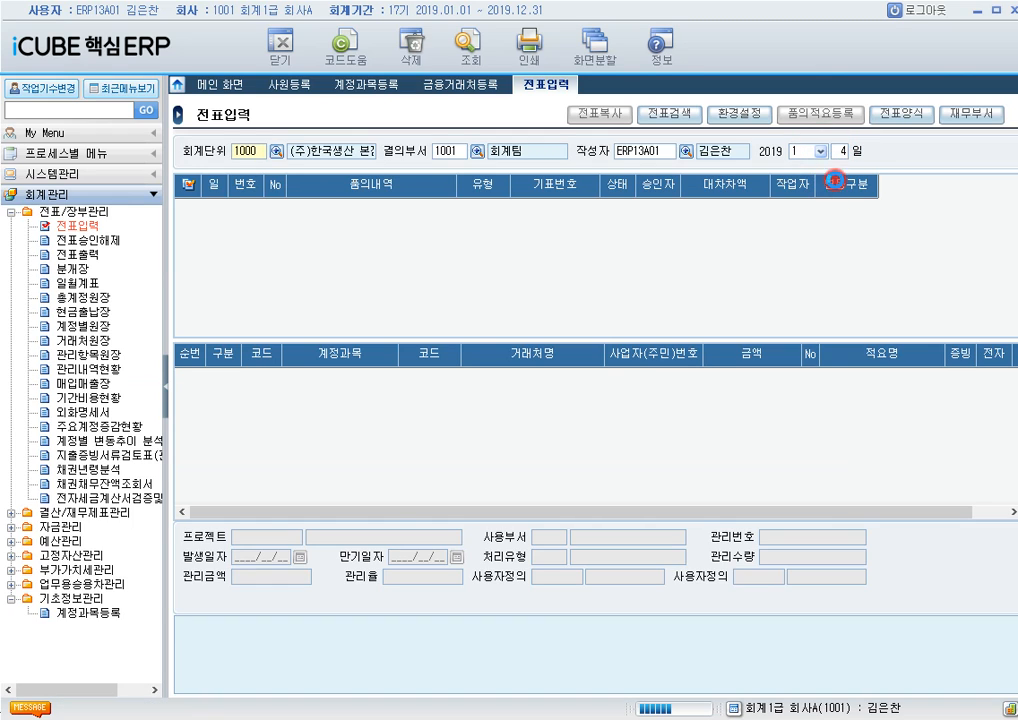
key(Return)
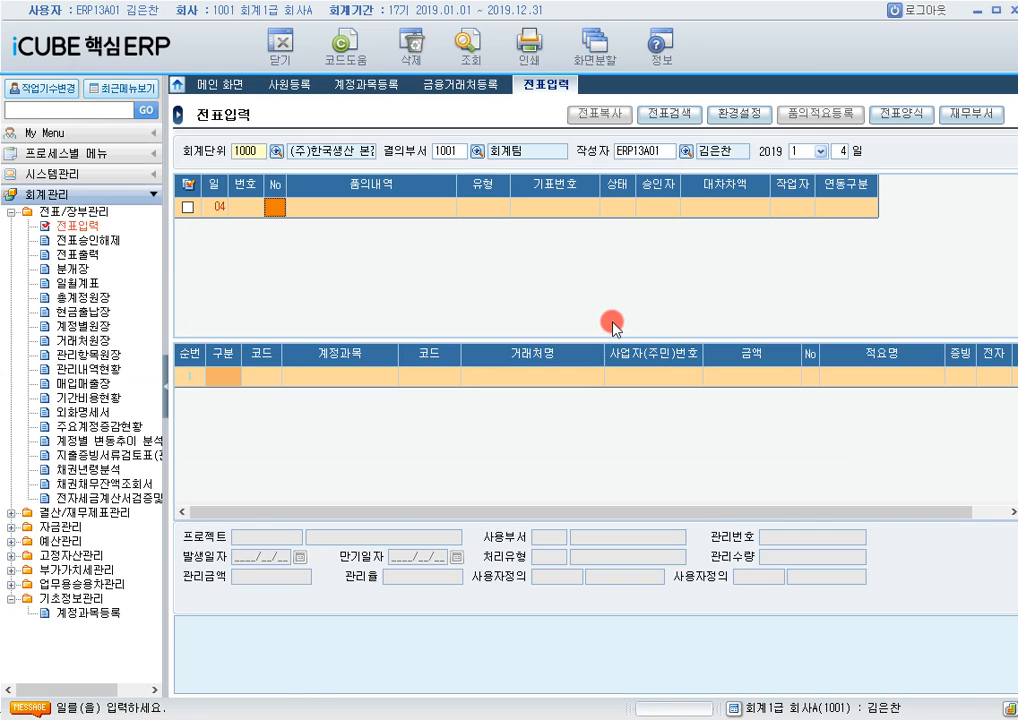
Step: Enter No 0 and the description 회계팀 회식비 for the new voucher
text(0)
key(Return)
text(chr)
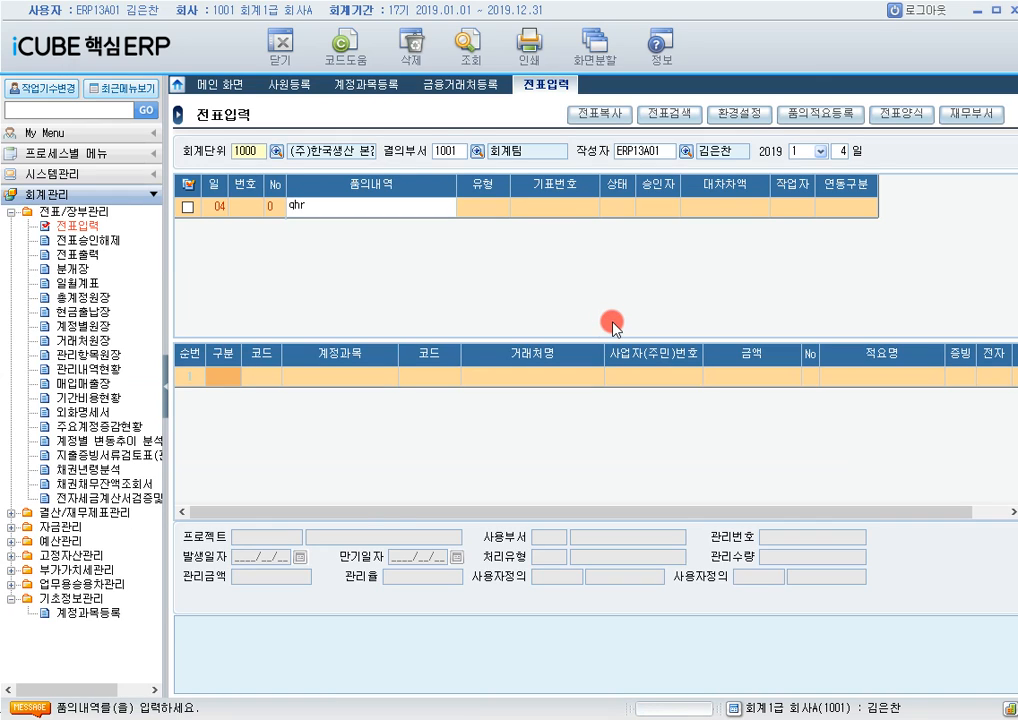
key(BackSpace)
key(BackSpace)
key(BackSpace)
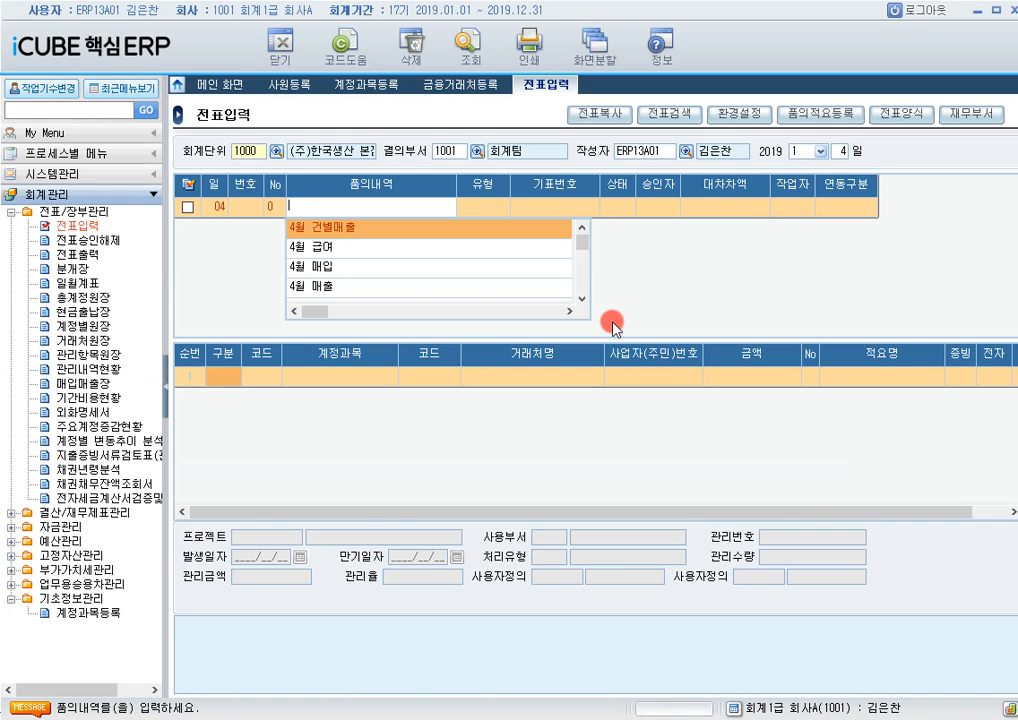
text(회계ㅊ)
key(BackSpace)
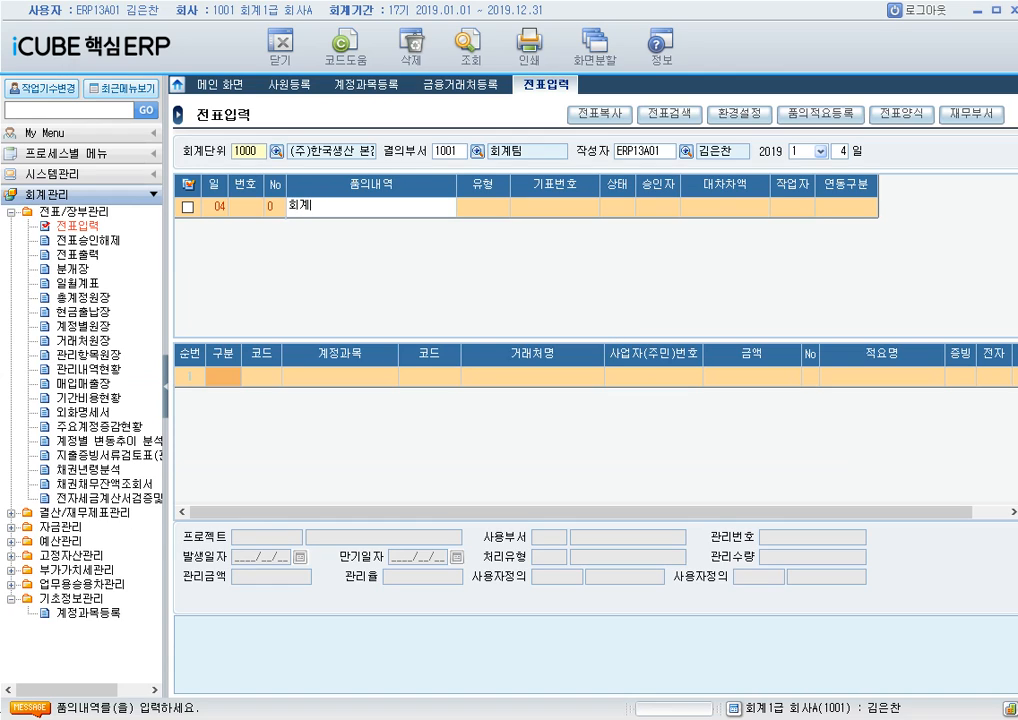
text(팀 회식비)
key(Return)
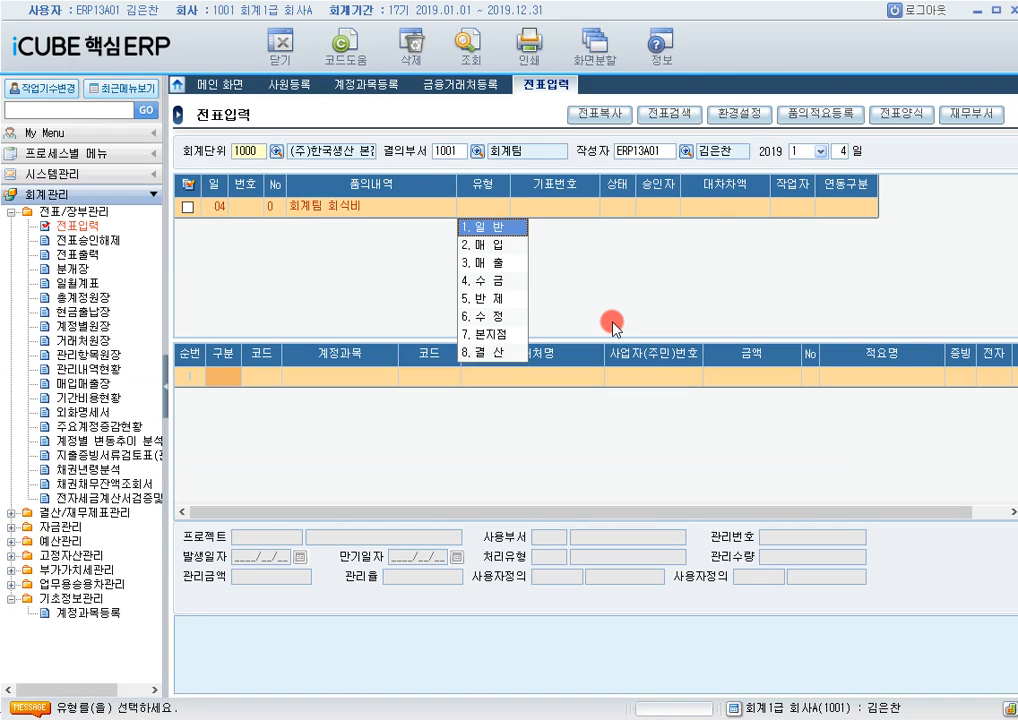
Step: Set the voucher type to 1. 일반 and the first entry line's 구분 to 차변
key(Return)
key(3)
key(Return)
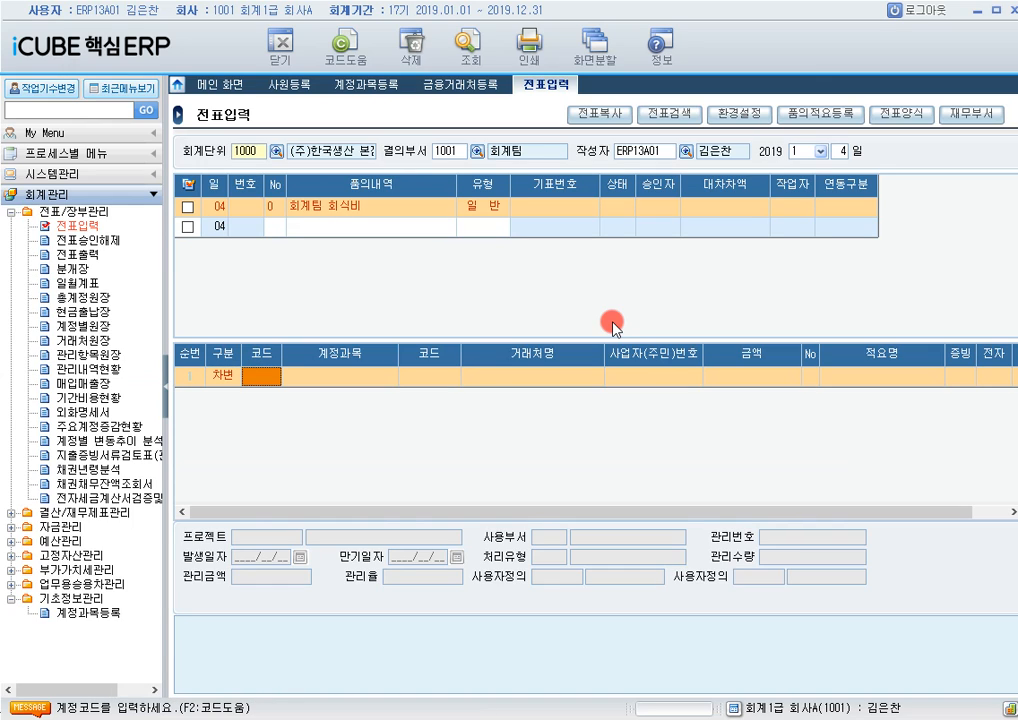
Step: Look up accounts matching 복리후생 and assign 81101 복리후생비_식대 to the first entry line
text(복)
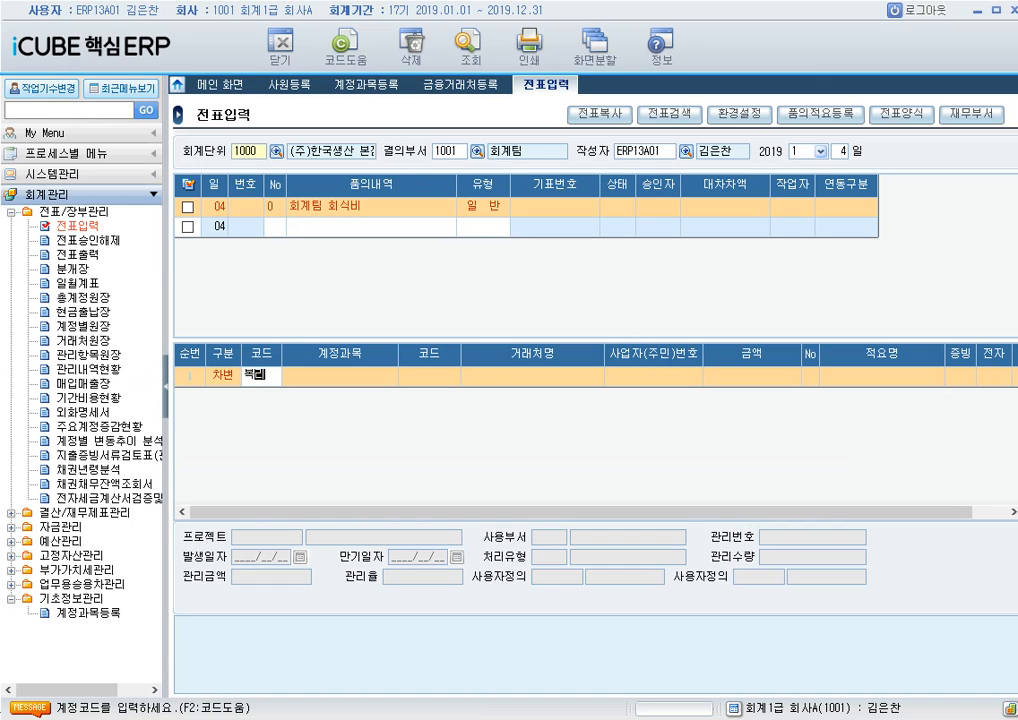
text(리후)
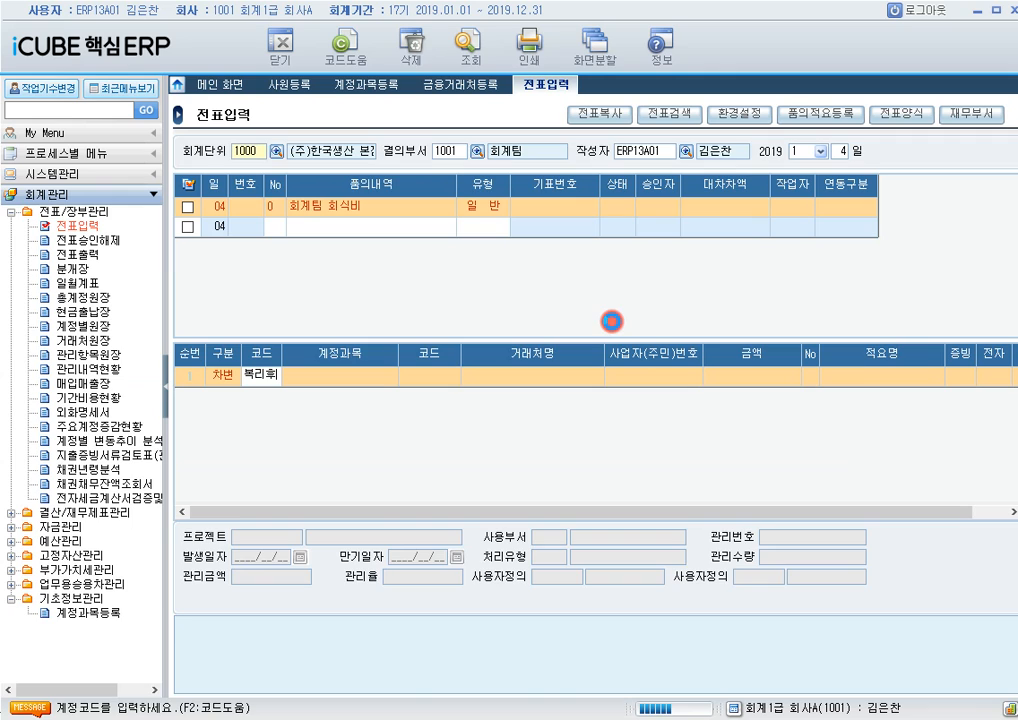
key(Return)
key(Down)
key(Down)
key(Down)
key(Down)
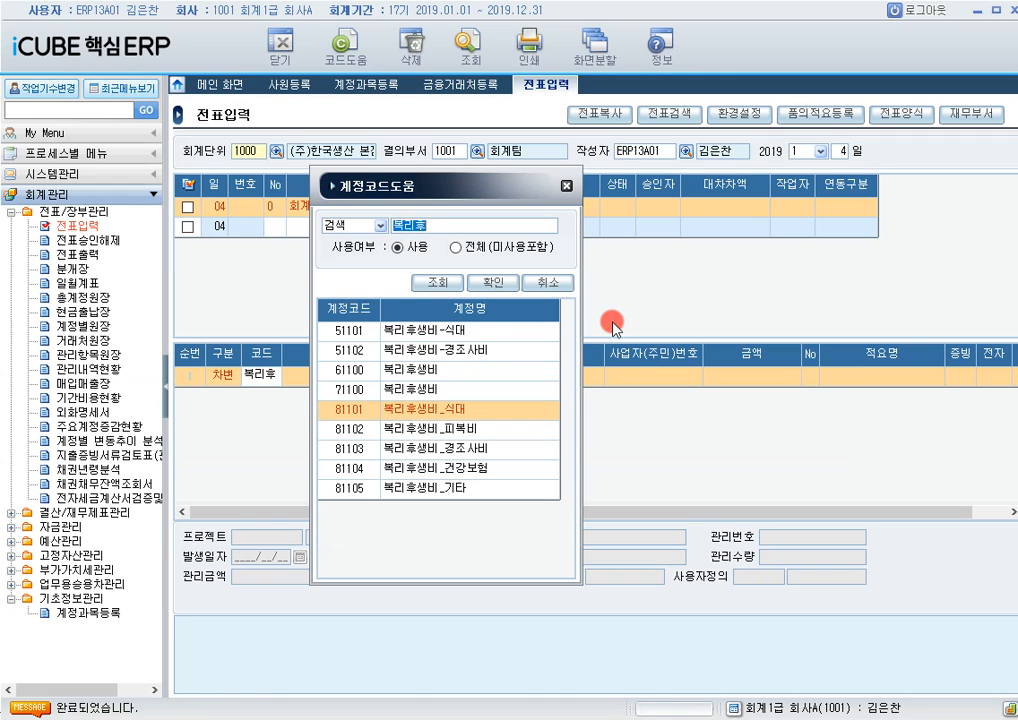
key(Down)
key(Up)
key(Return)
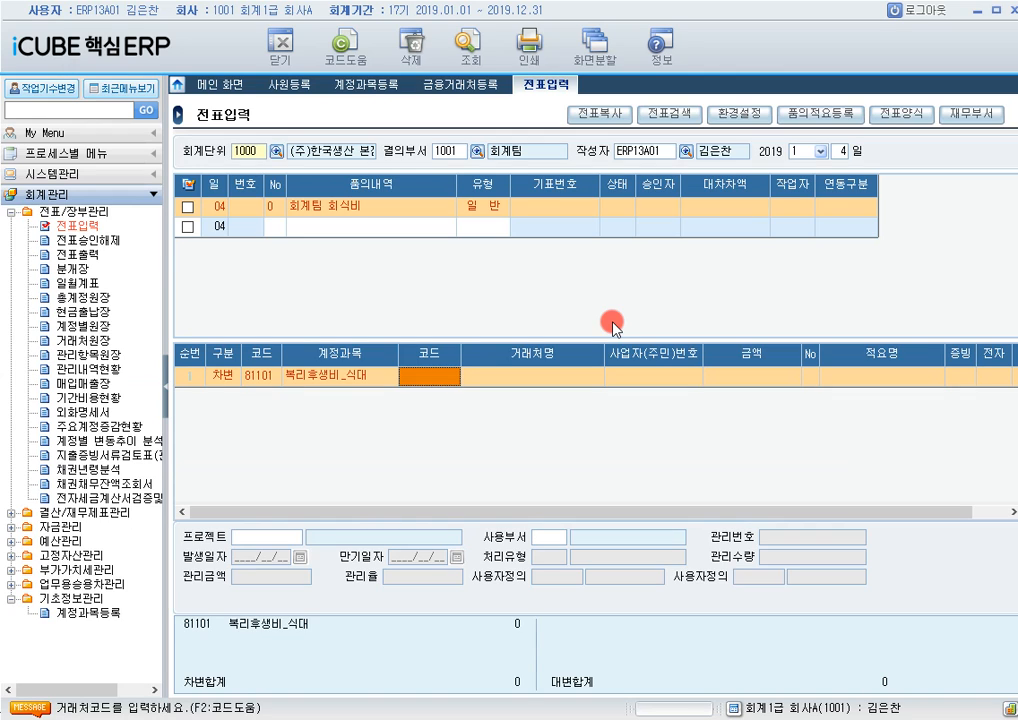
Step: Enter 한국식당 as the debit line's 거래처 and 500,000 as its amount, keeping 회계팀 회식비 as the 적요
text(한국식당)
key(Return)
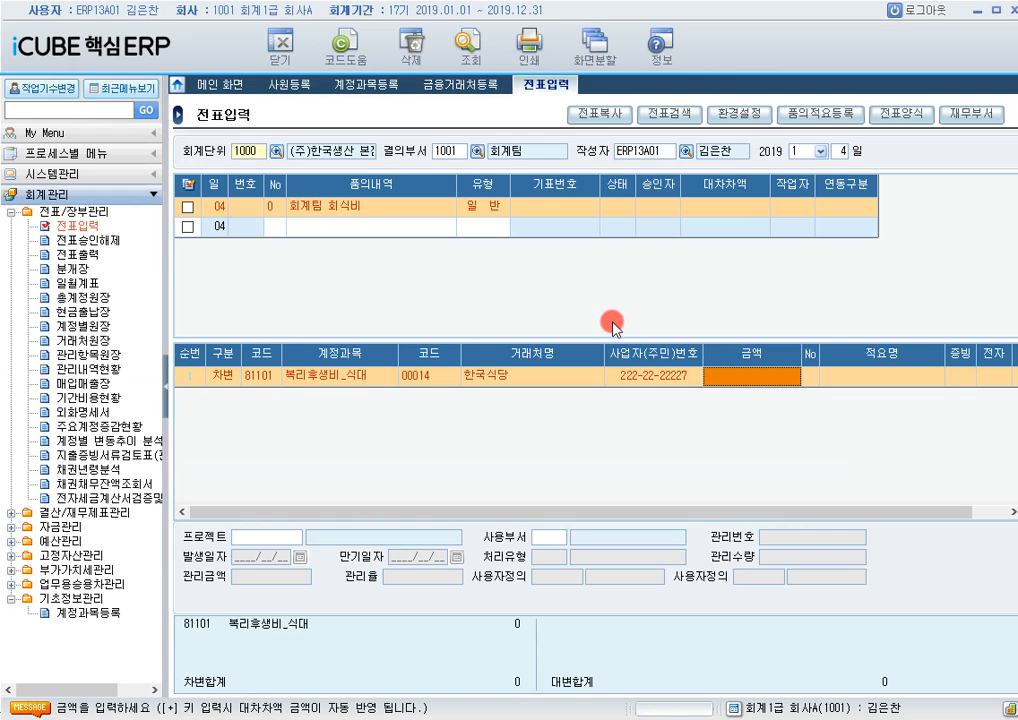
text(5000000)
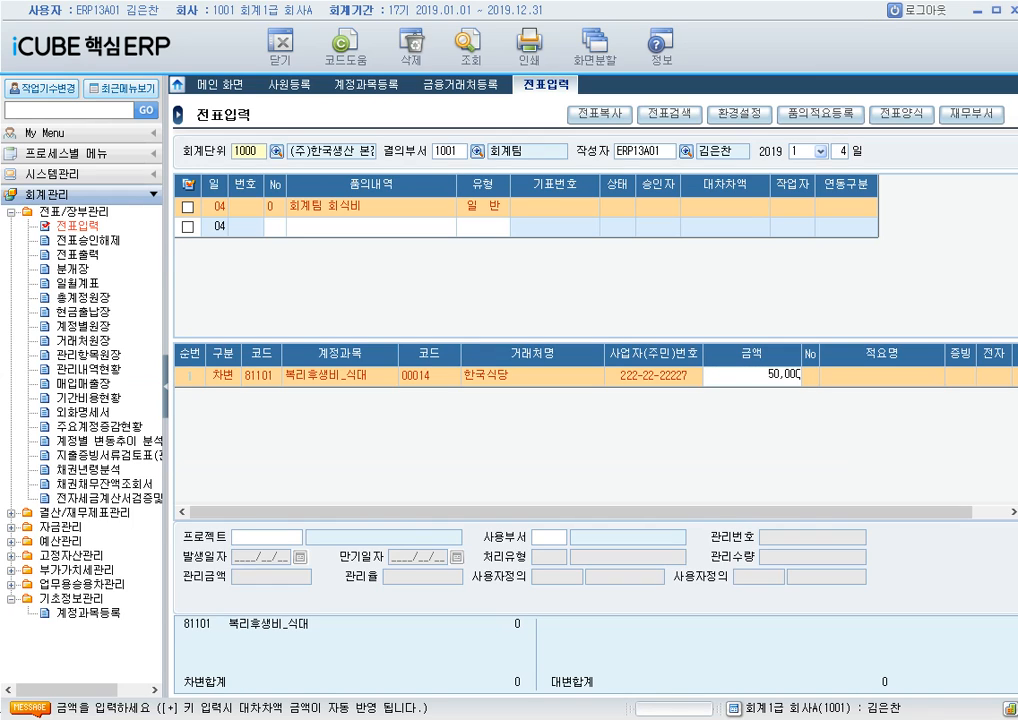
key(BackSpace)
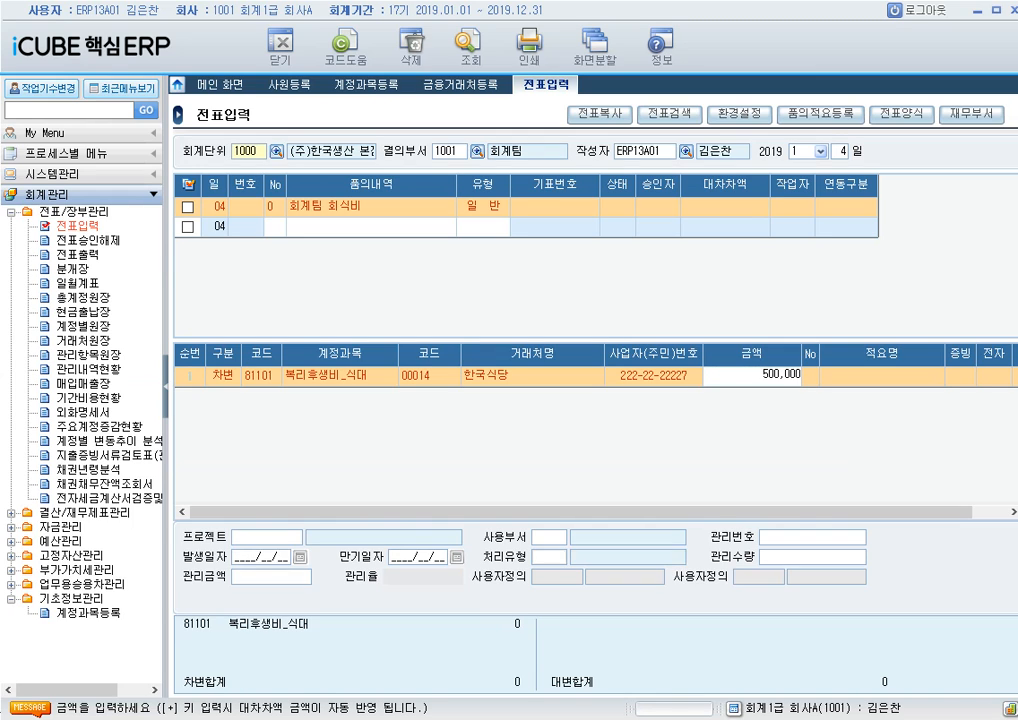
key(Return)
key(Return)
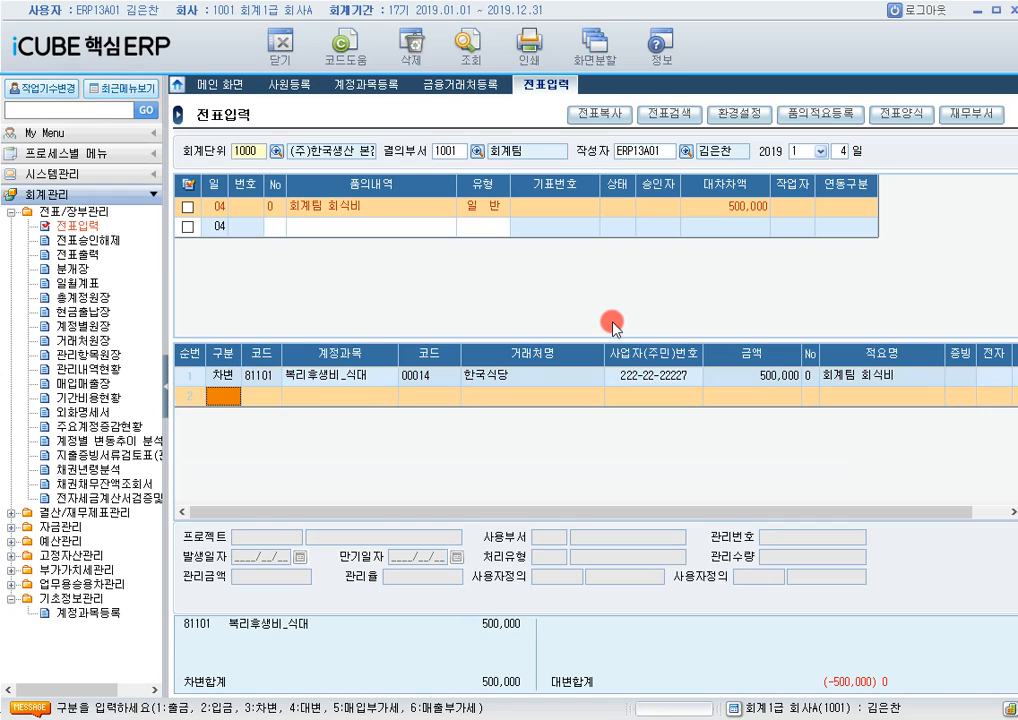
Step: Set the second line's 구분 to 대변 and the first line's 증빙 to 8 신용카드매출전표(법인)
text(4)
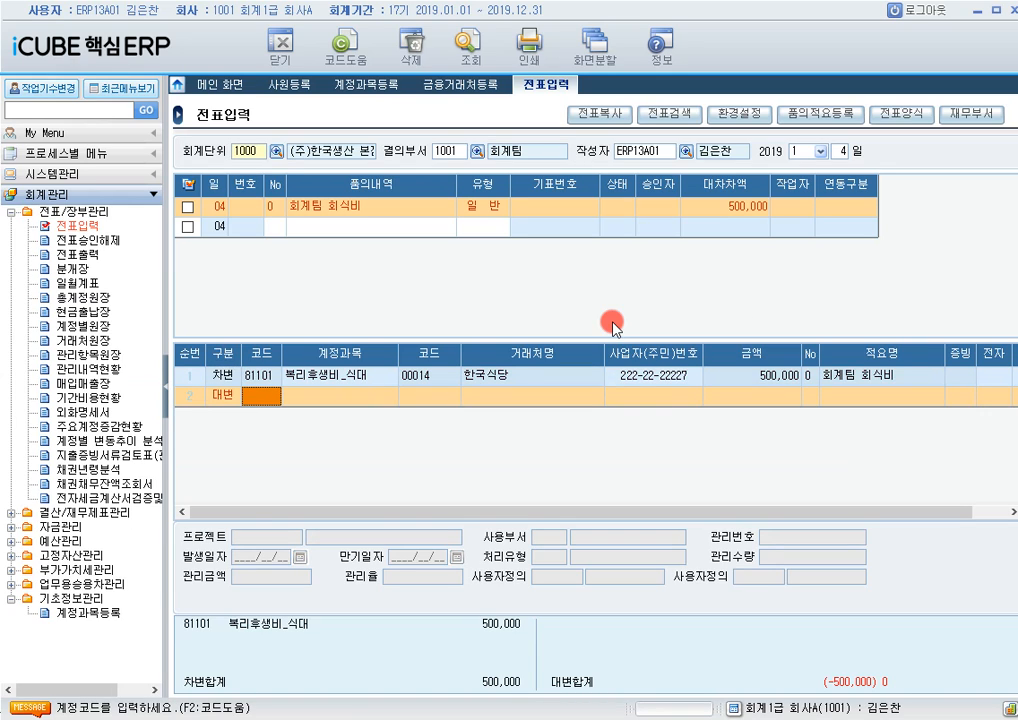
click(963, 378)
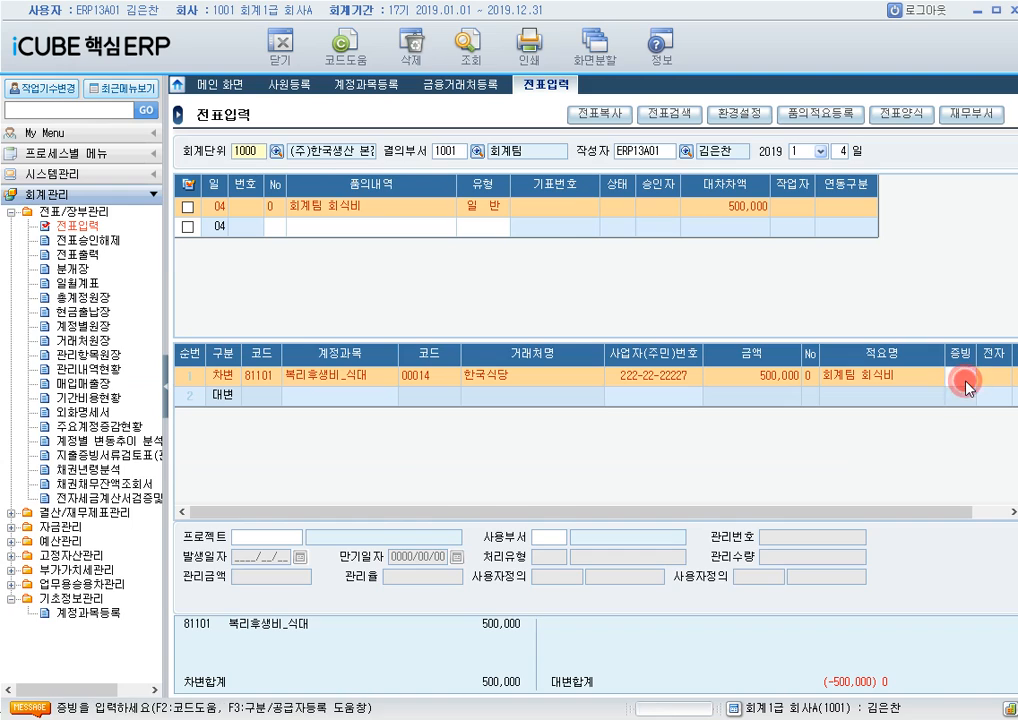
key(F2)
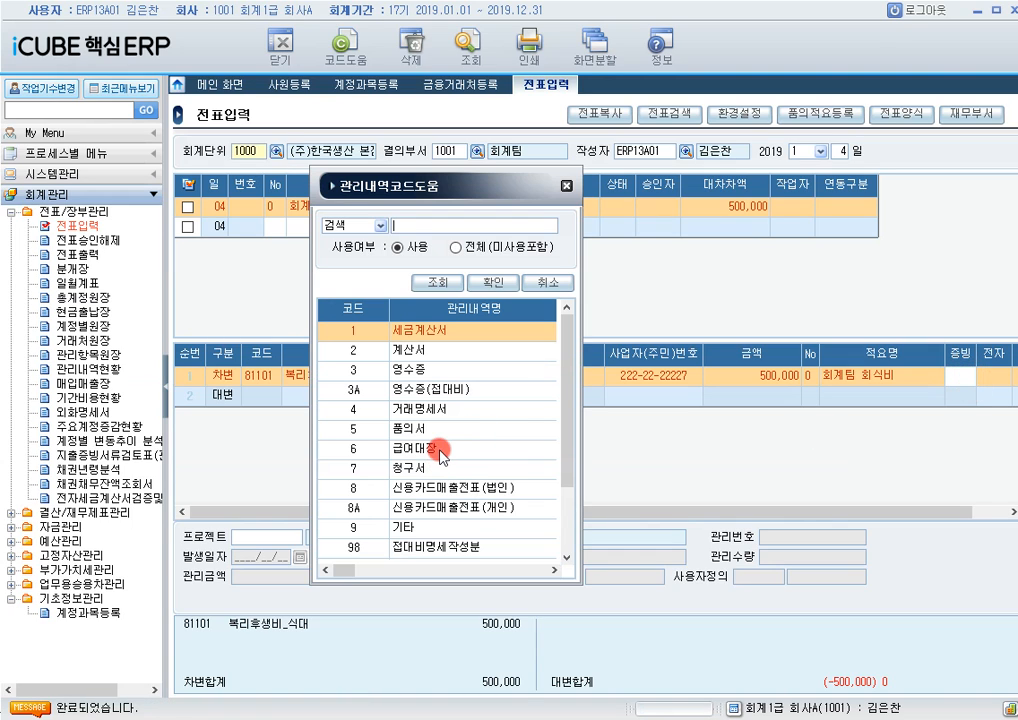
click(473, 489)
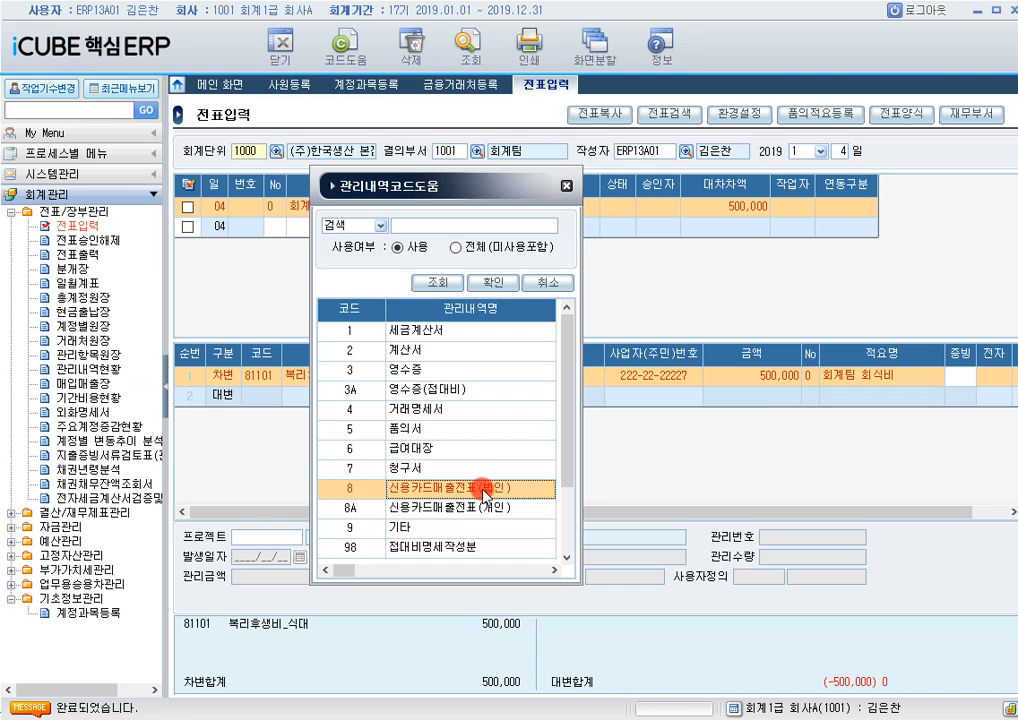
double_click(484, 489)
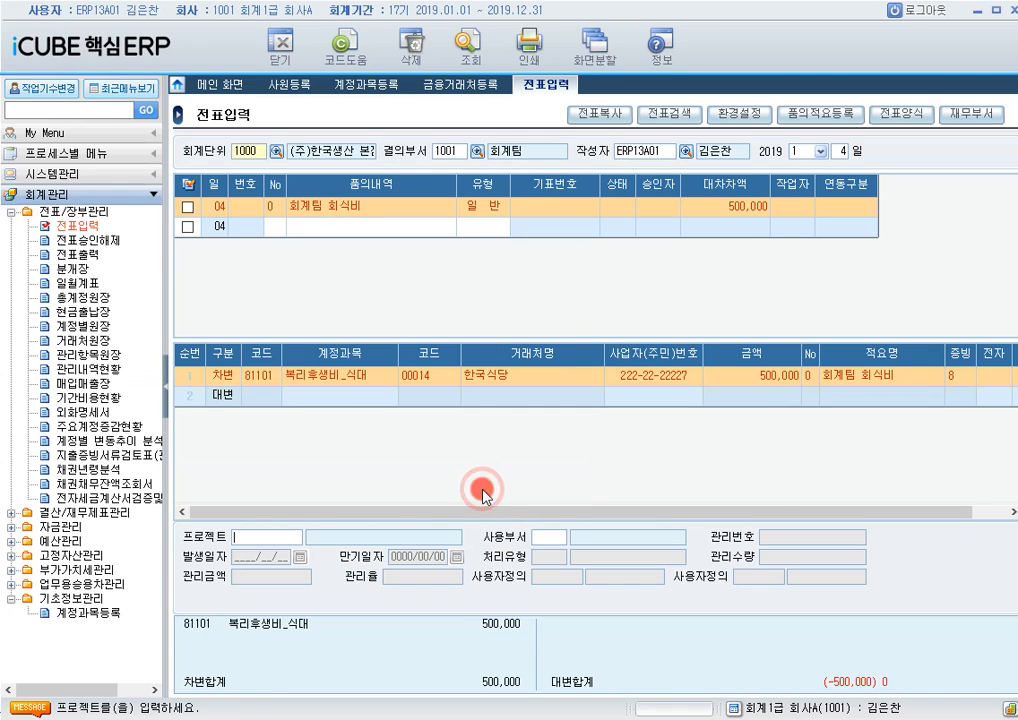
Step: Assign account 25300 미지급금 to the 대변 line
click(228, 400)
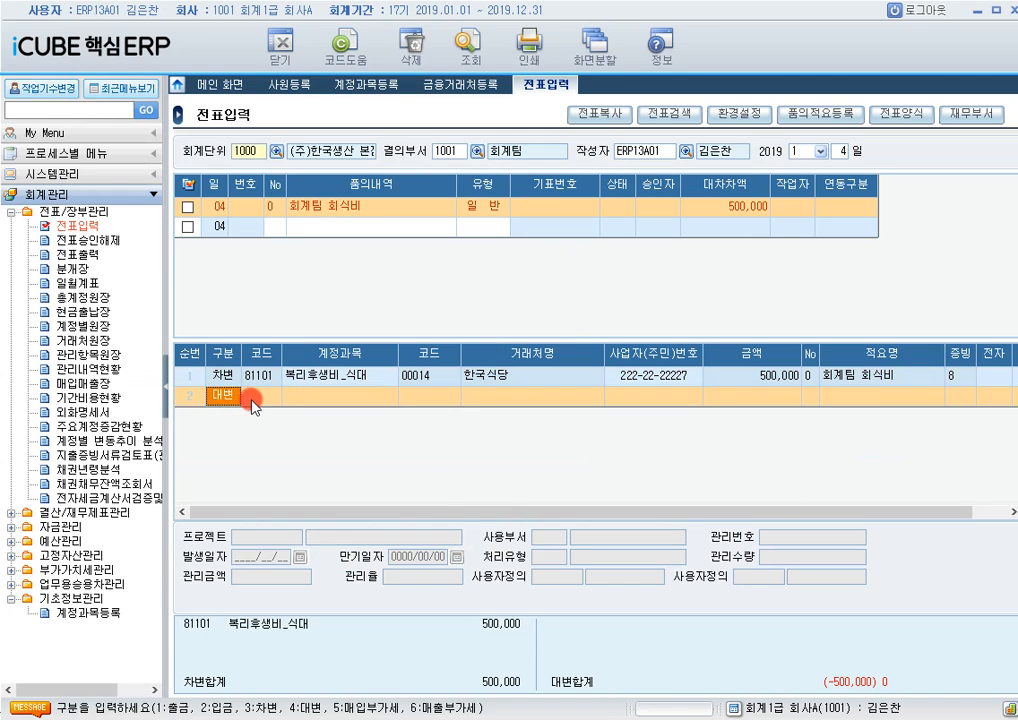
click(278, 404)
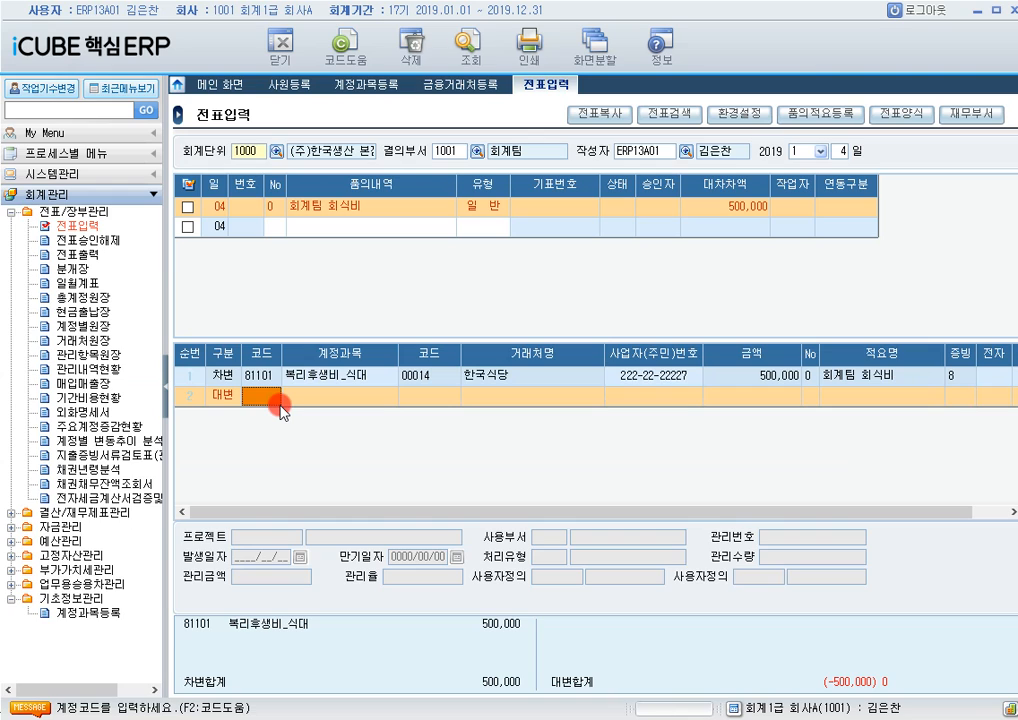
text(미지급)
key(Return)
key(Return)
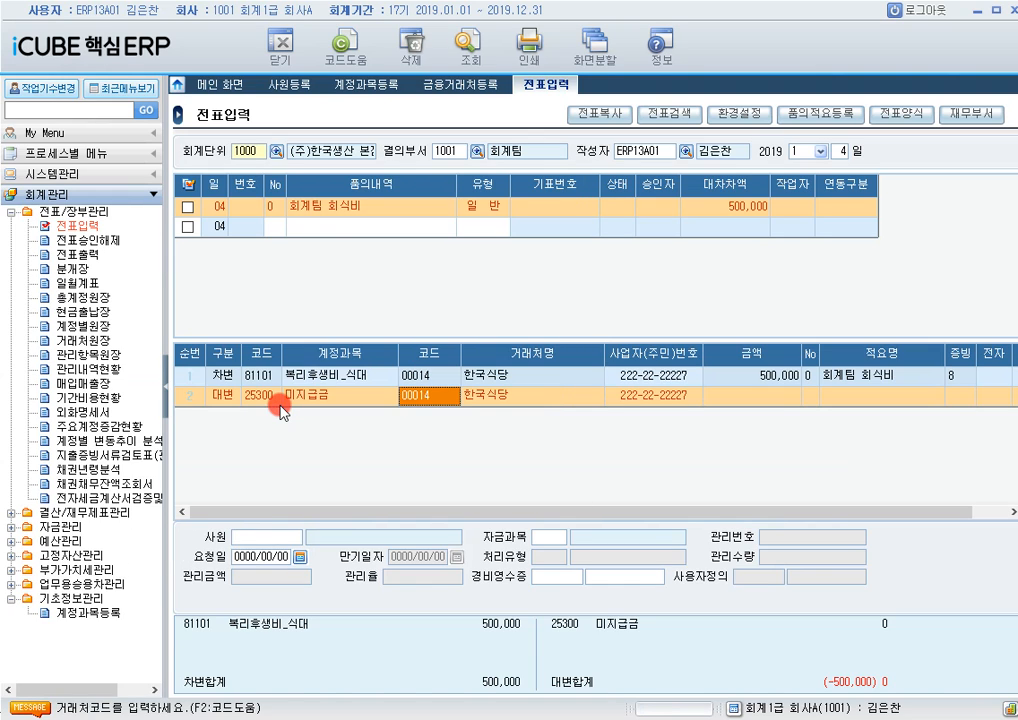
Step: Set the credit line's 거래처 to 신안카드(법인) and its amount to 500,000, and complete the voucher
text(신한카)
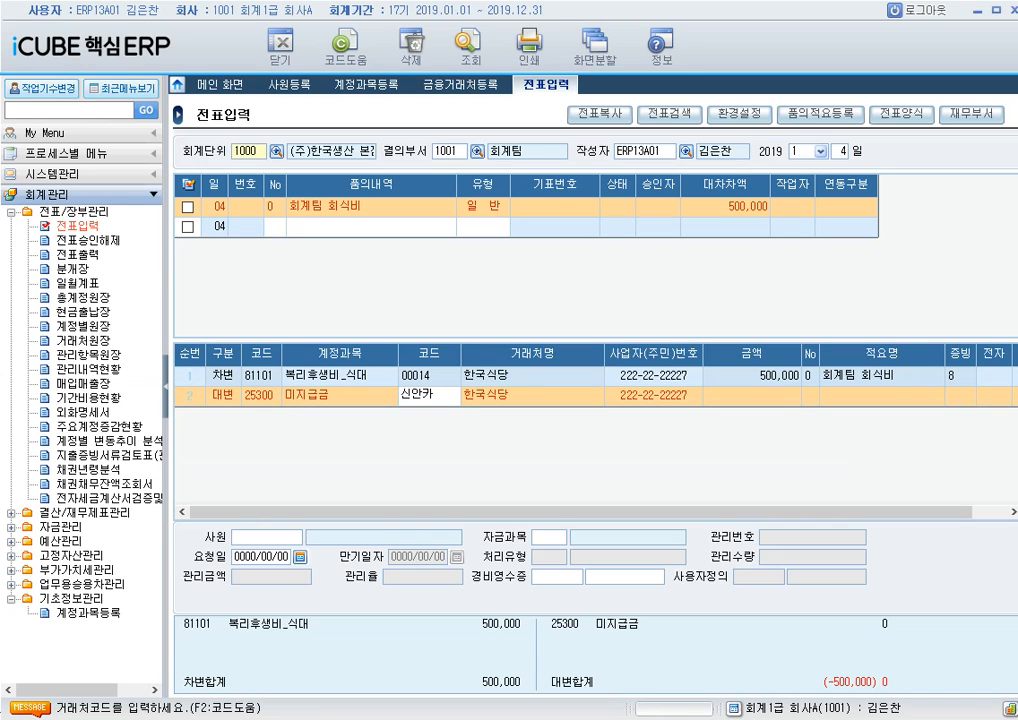
key(Return)
text(5000000)
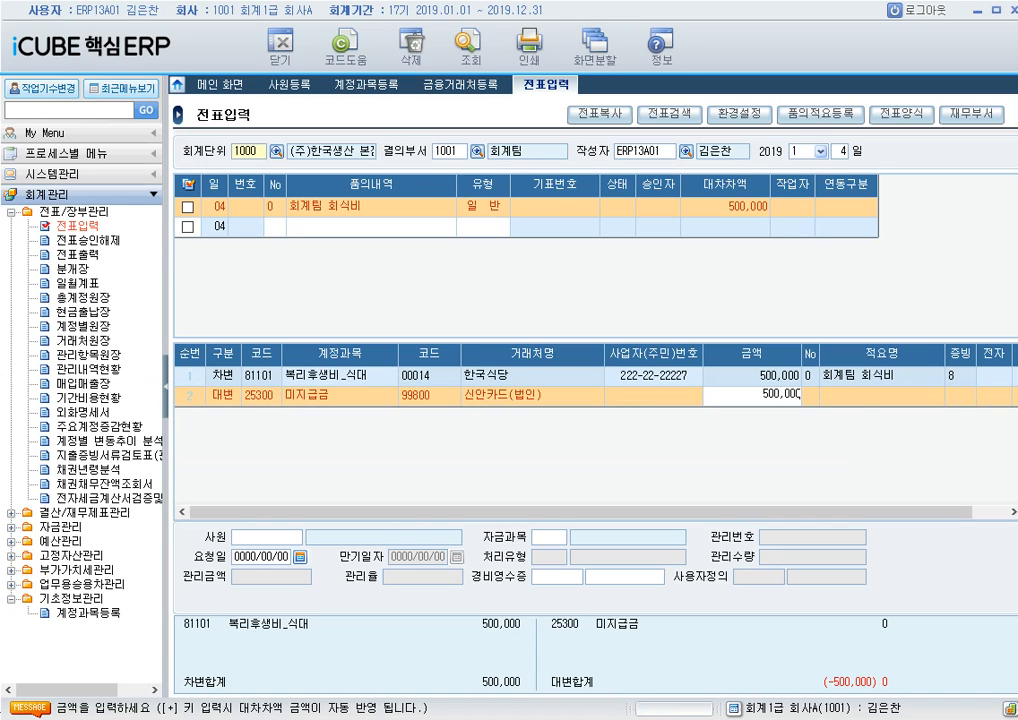
key(Return)
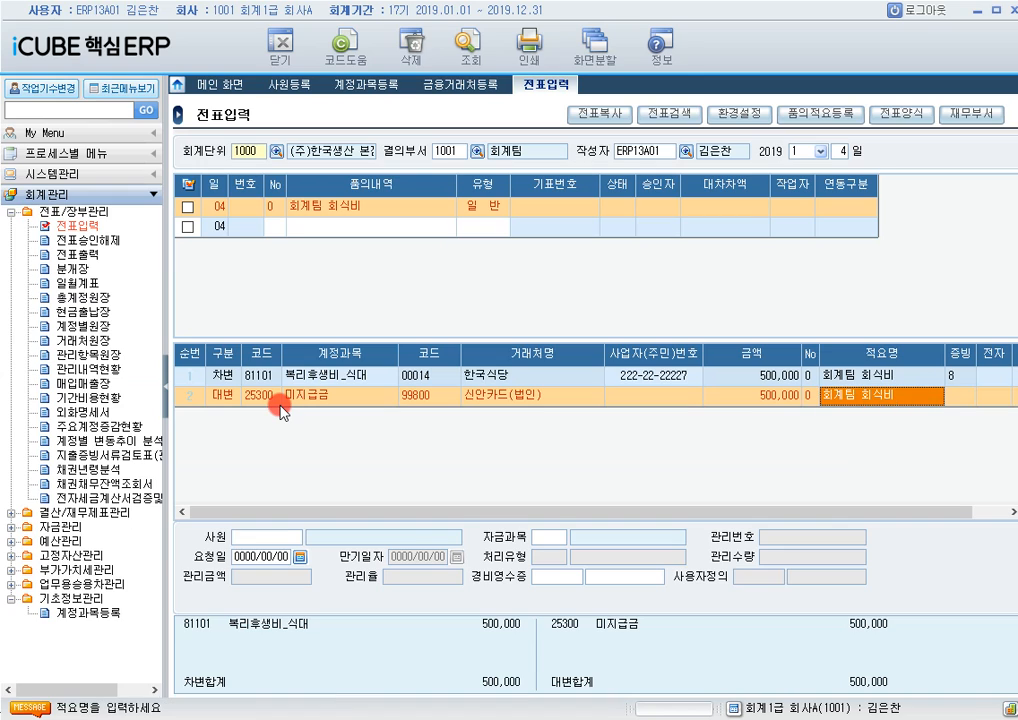
key(Return)
key(Return)
key(Return)
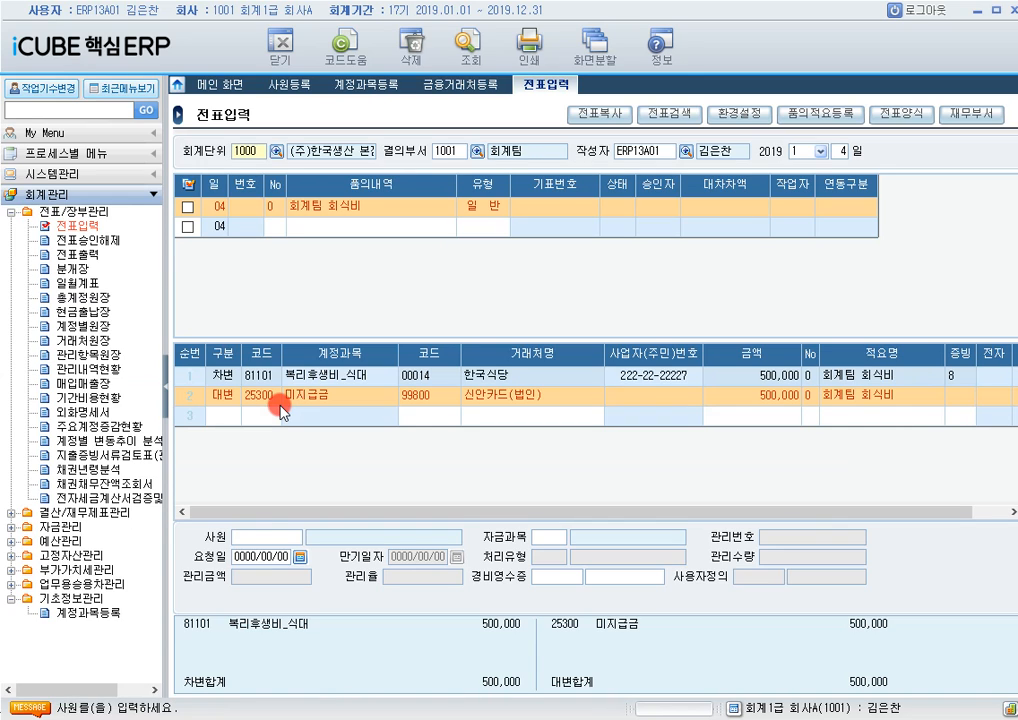
click(279, 403)
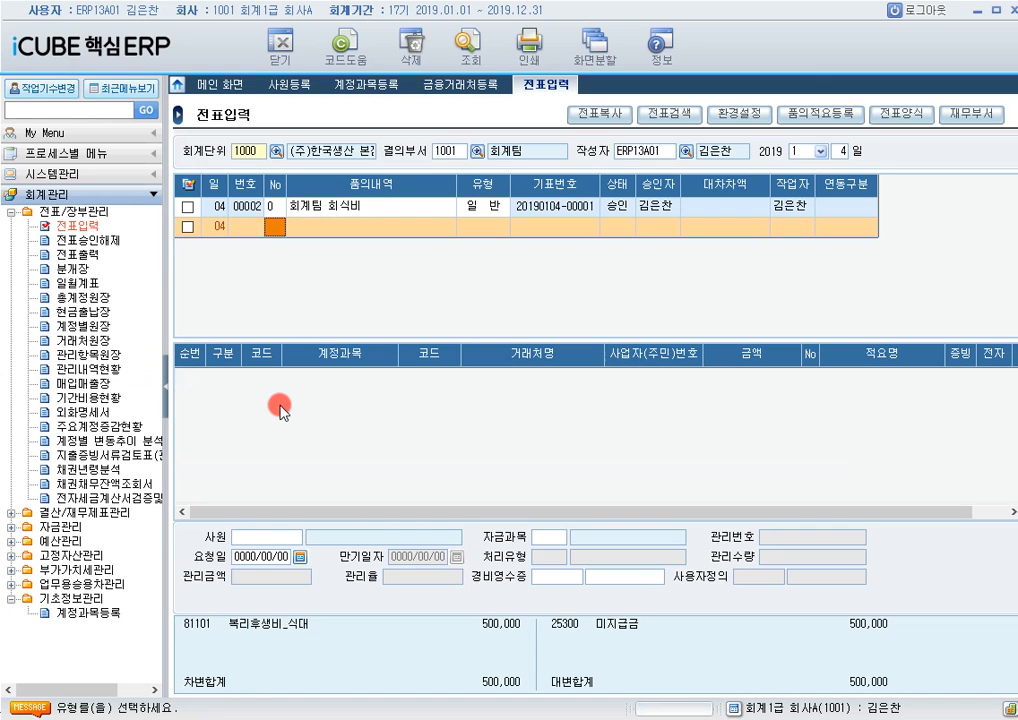
Step: Open 지출증빙서류검토표(관리용) and query it for the 기표기간 2019/01/01 to 2019/01/31
click(135, 453)
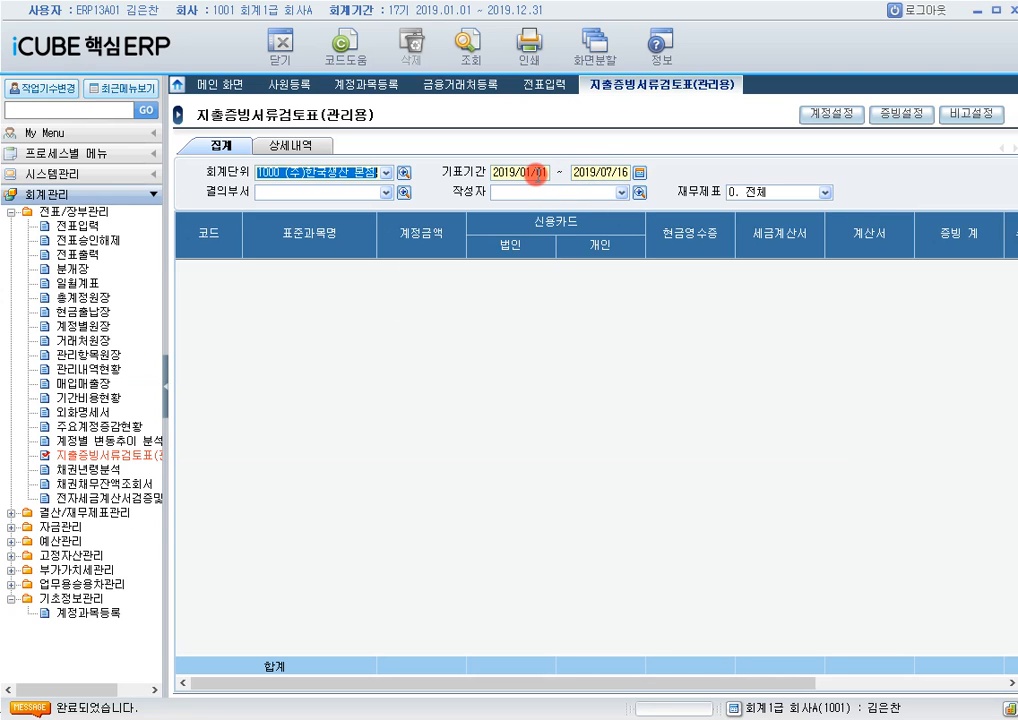
click(632, 173)
click(638, 173)
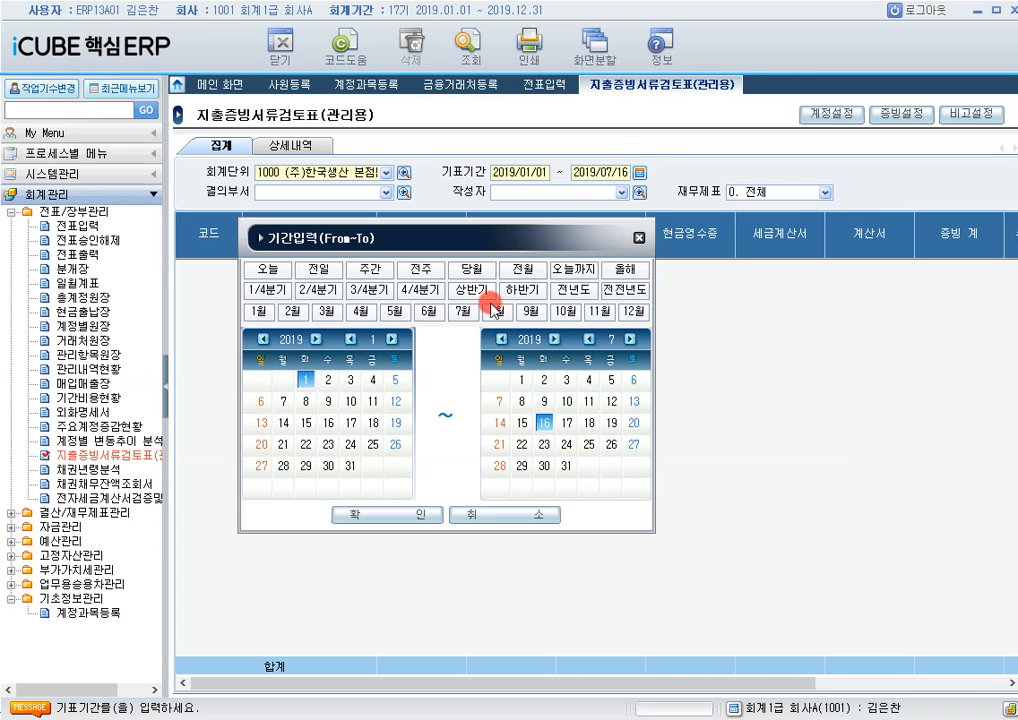
click(257, 311)
click(397, 517)
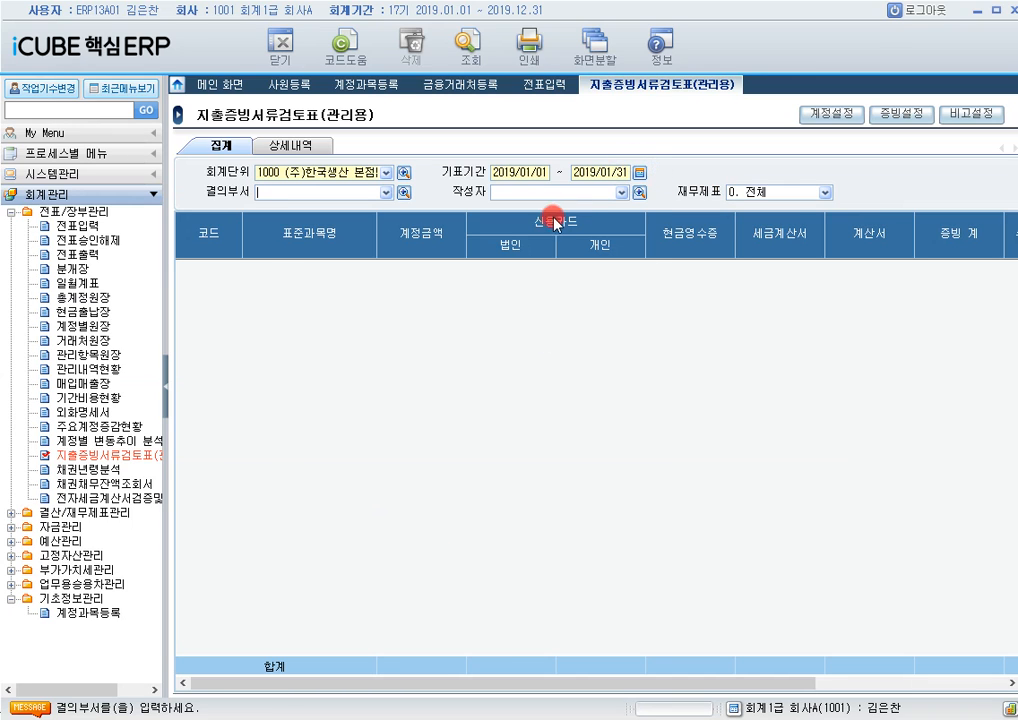
click(470, 55)
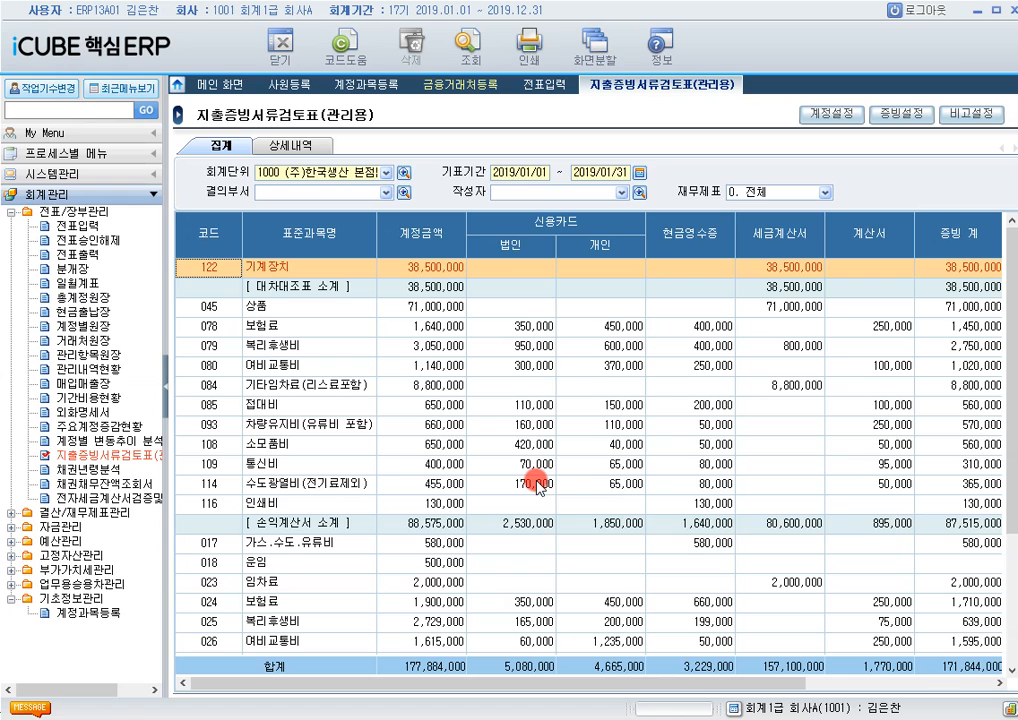
Step: Examine the 집계 report, checking the 079 복리후생비 row's amounts by evidence type, 수취제외대상 and 차이
scroll(565, 483, down, 2)
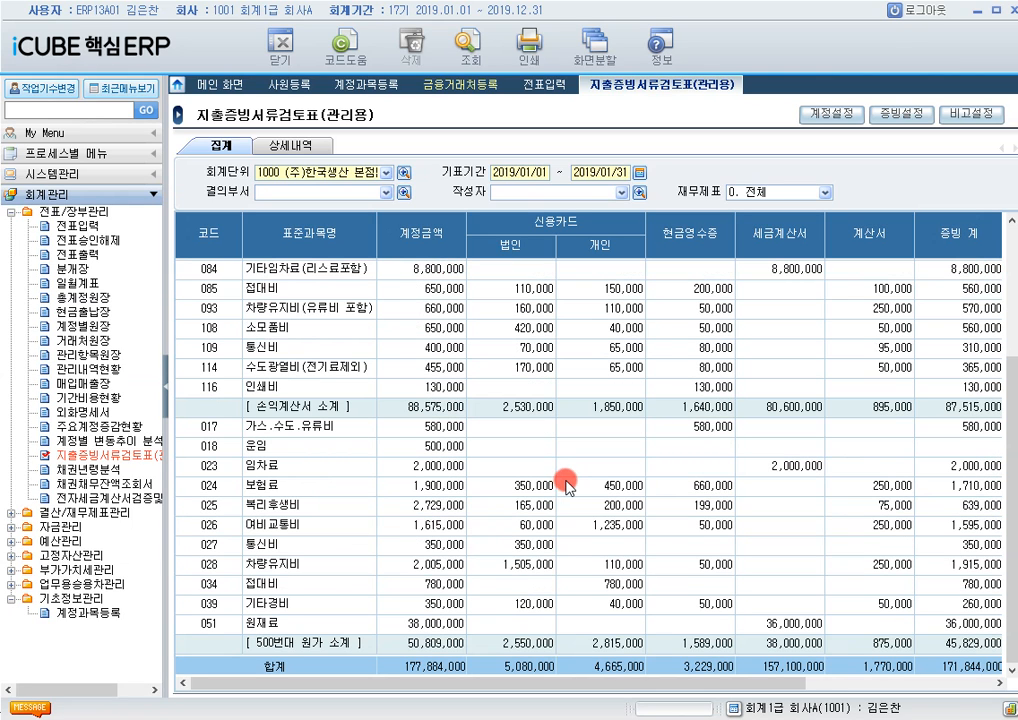
scroll(523, 432, up, 1)
scroll(337, 462, up, 1)
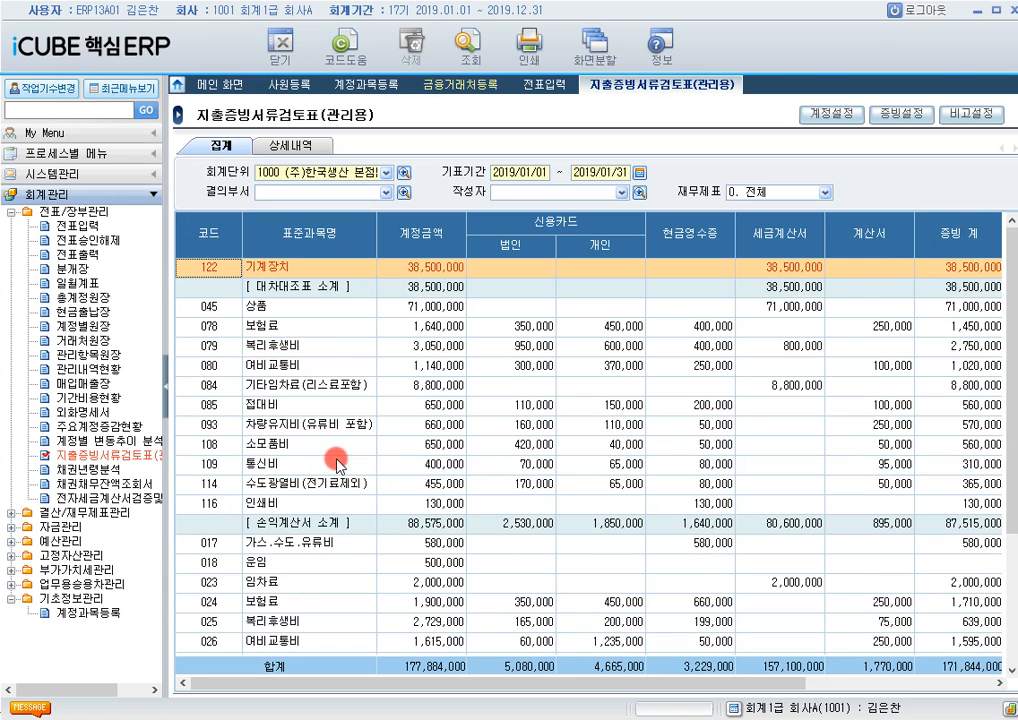
click(314, 346)
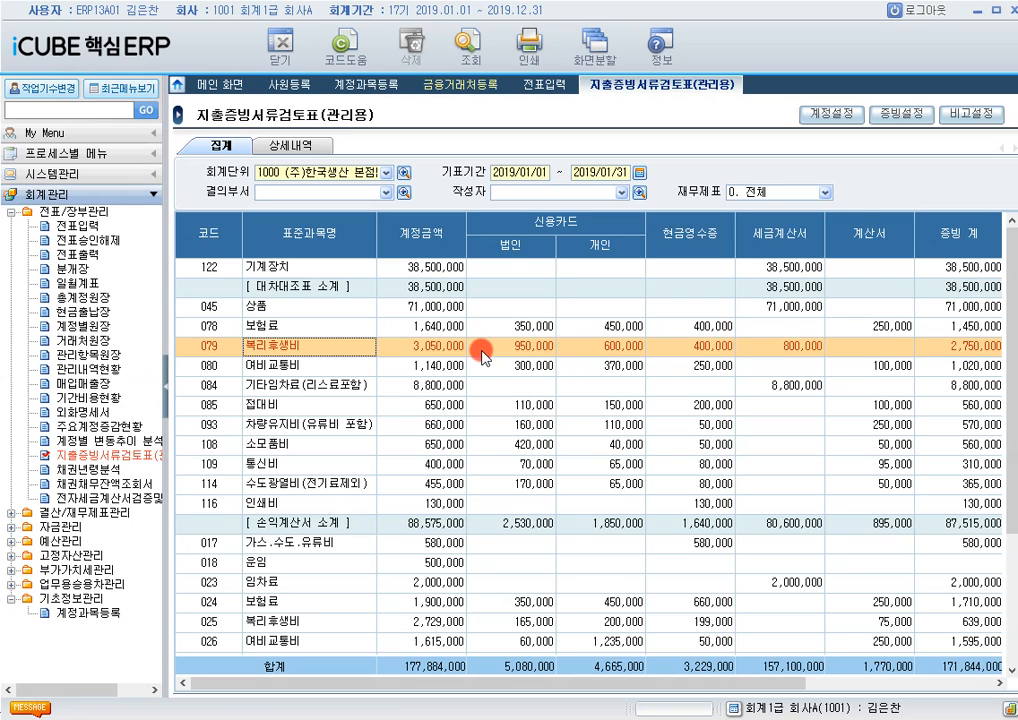
click(538, 349)
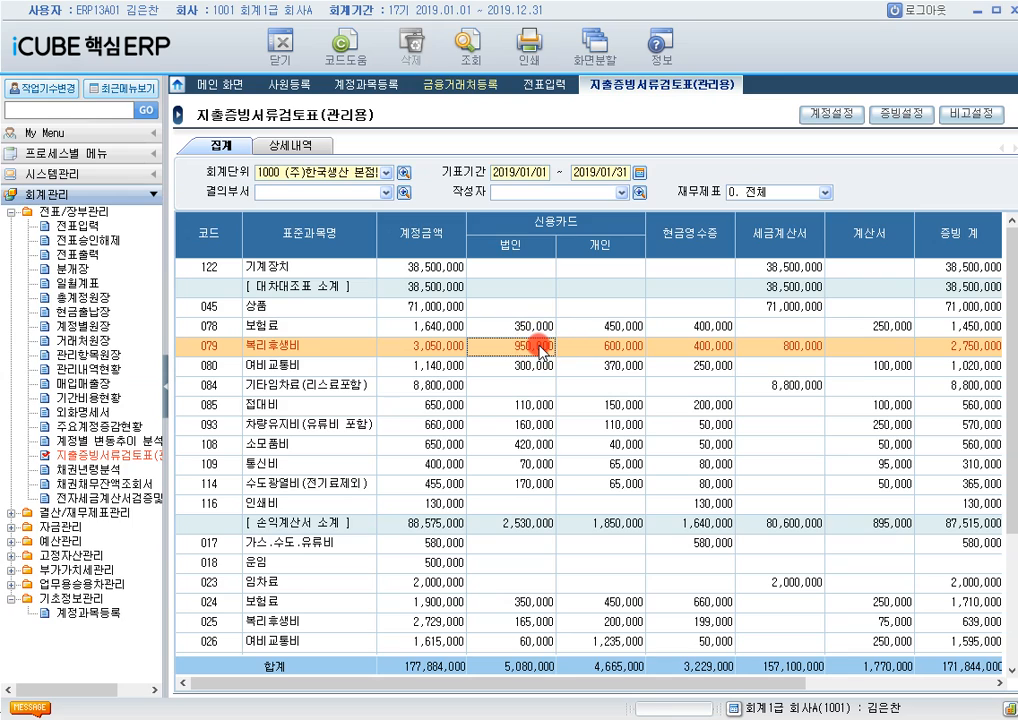
click(679, 348)
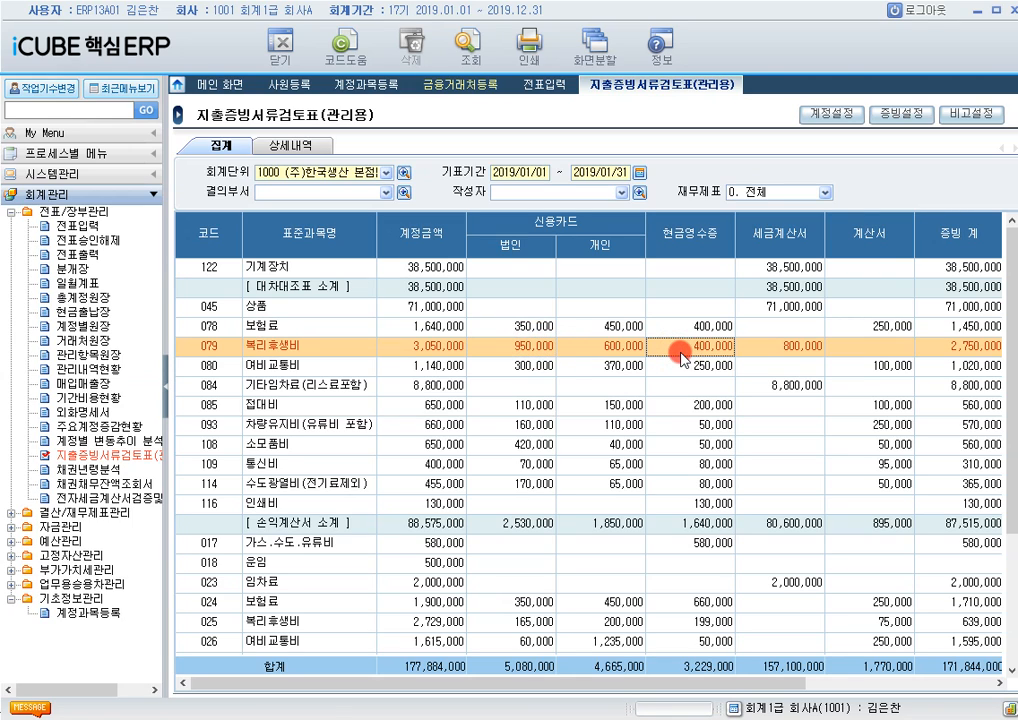
click(781, 349)
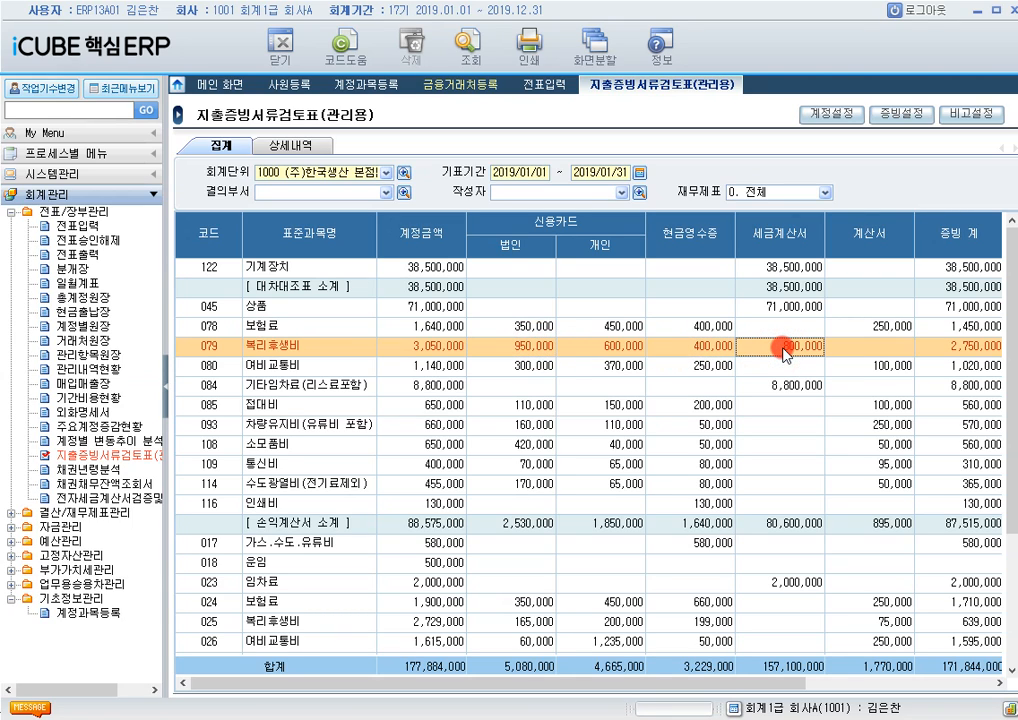
drag(752, 683, 909, 683)
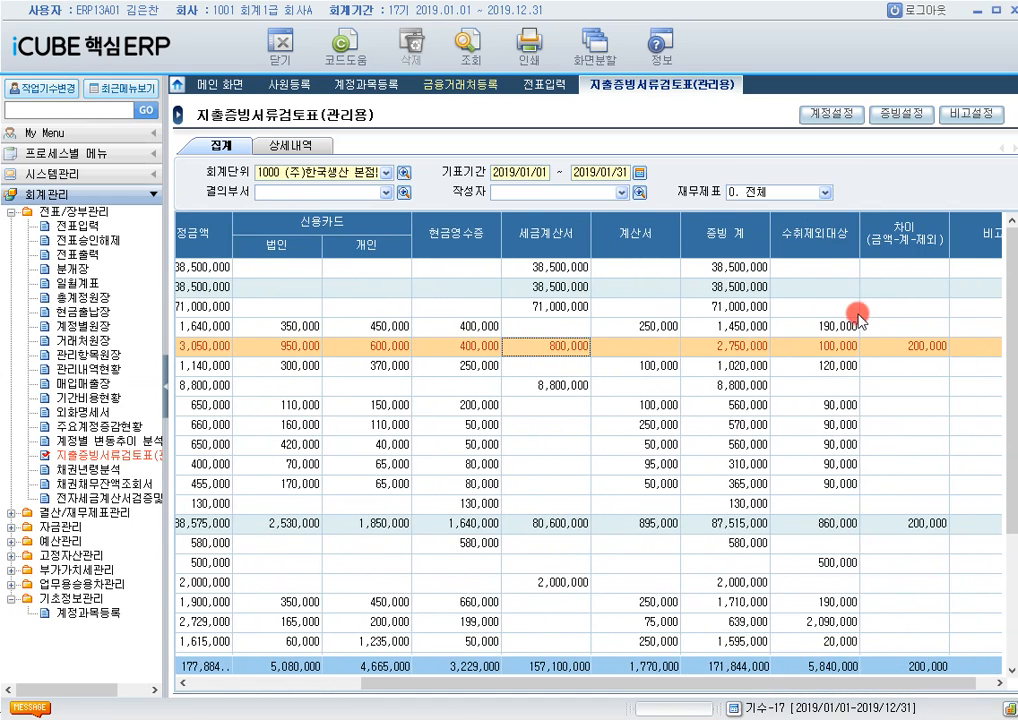
drag(905, 681, 693, 659)
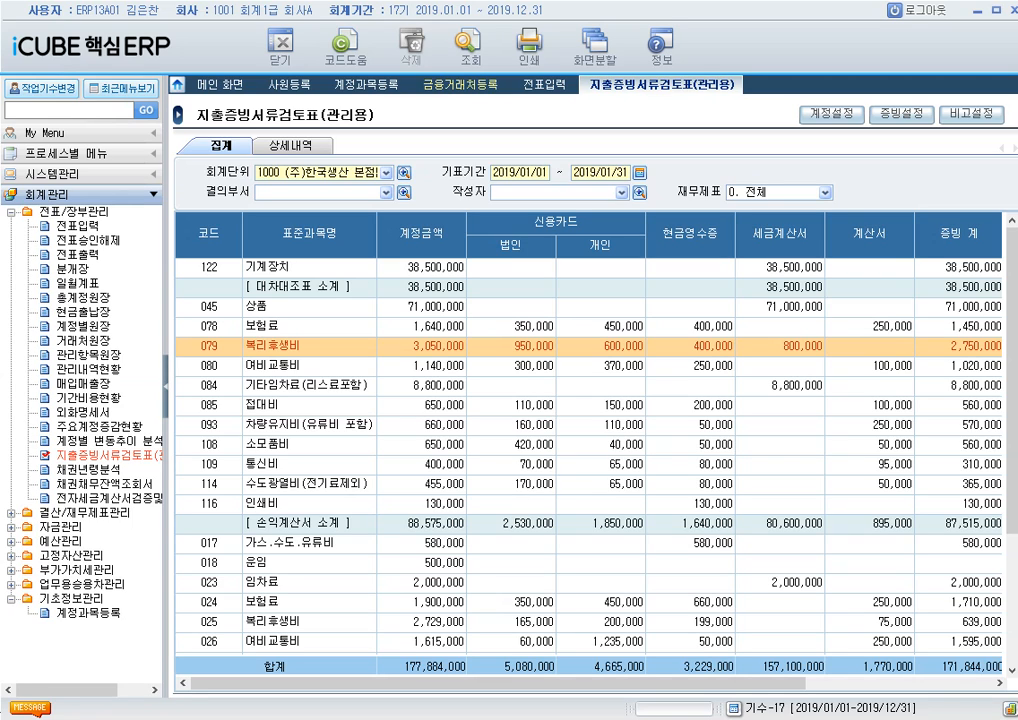
Step: Open 관리항목원장 and set 관리항목 to D1 프로젝트 and the 관리내역 range to 1004 대전공장
click(101, 353)
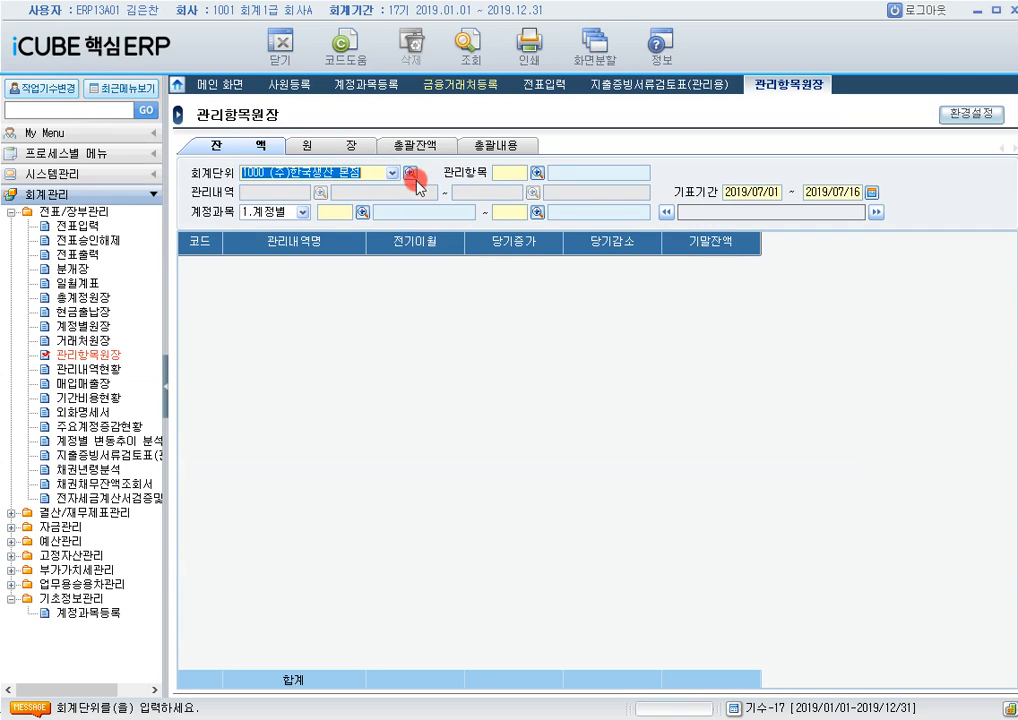
click(537, 172)
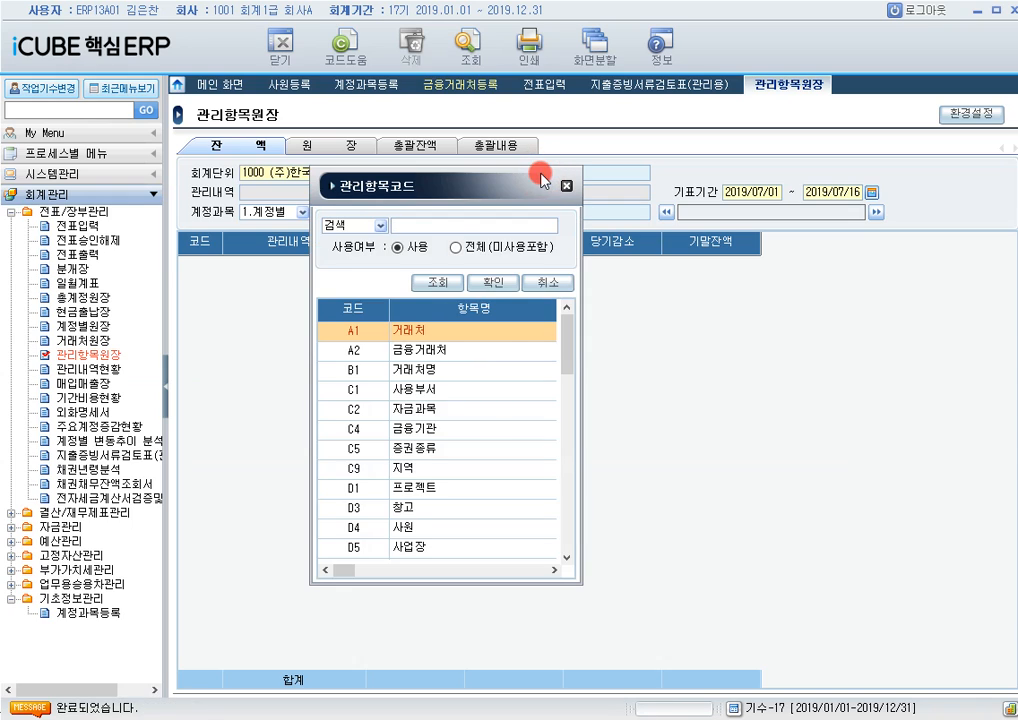
double_click(437, 490)
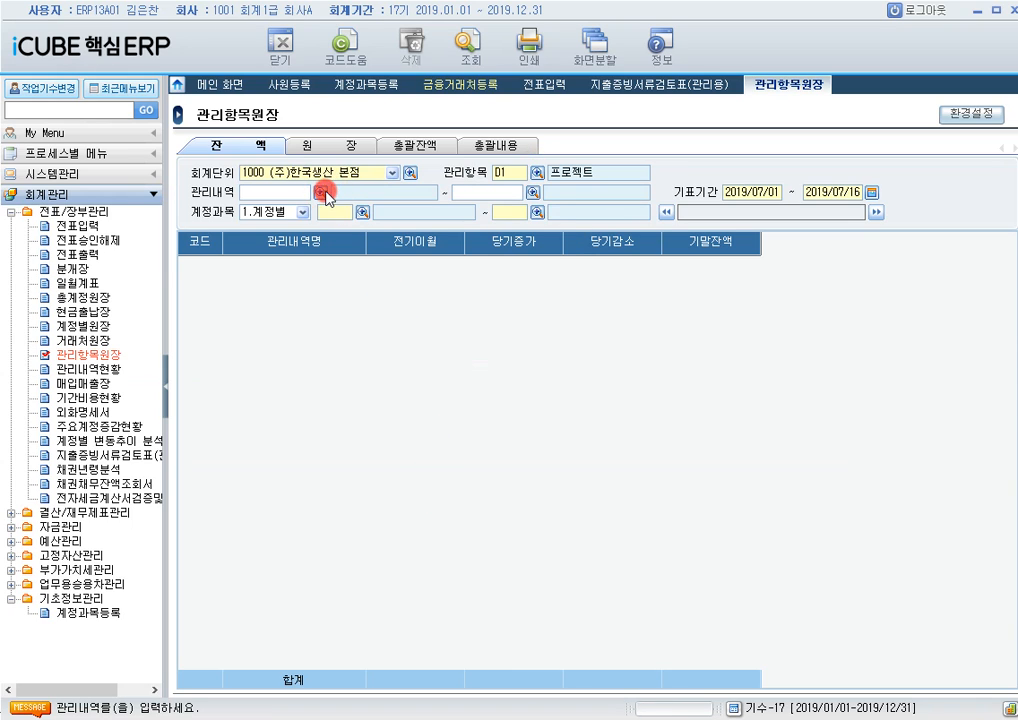
click(322, 192)
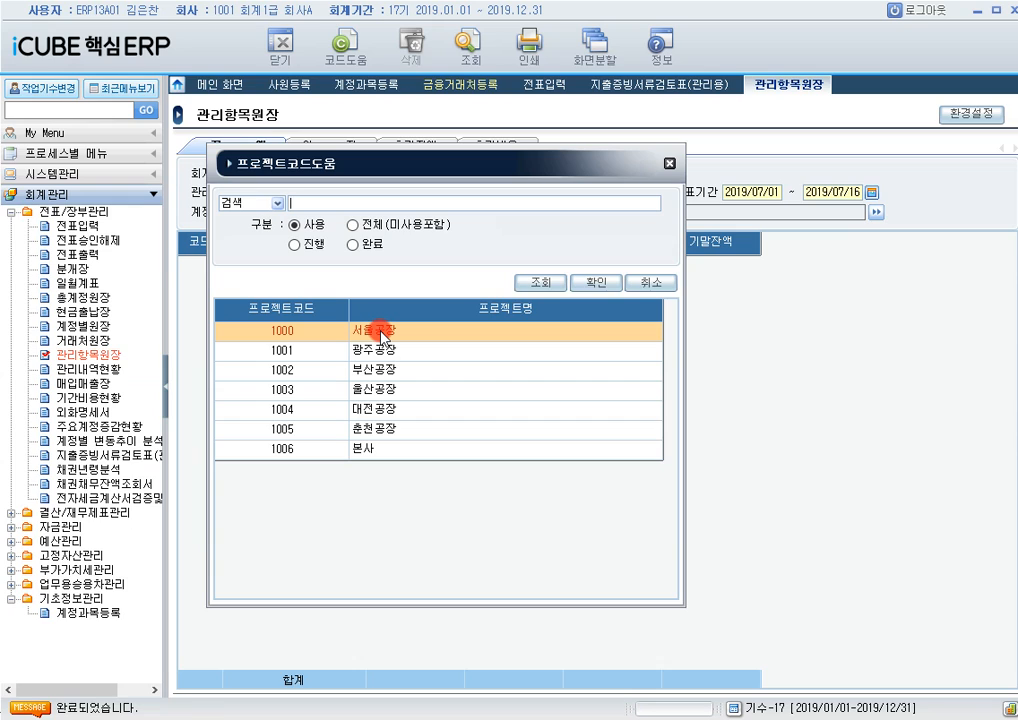
double_click(385, 410)
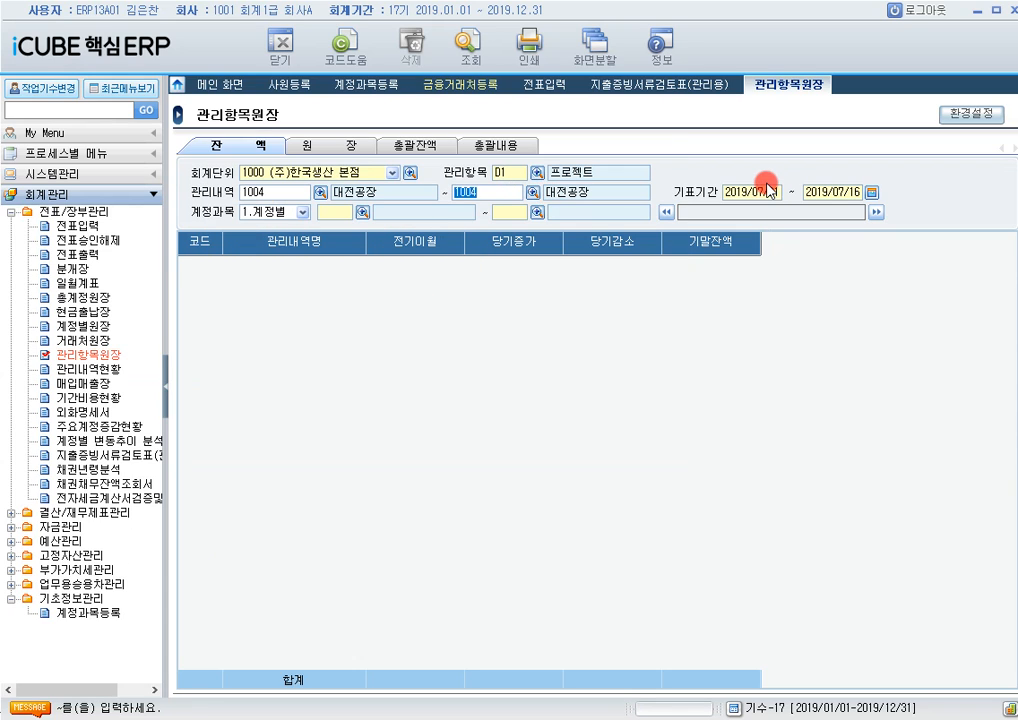
Step: Set the 기표기간 to the first half of the year, 2019/01/01 to 2019/06/30
click(871, 191)
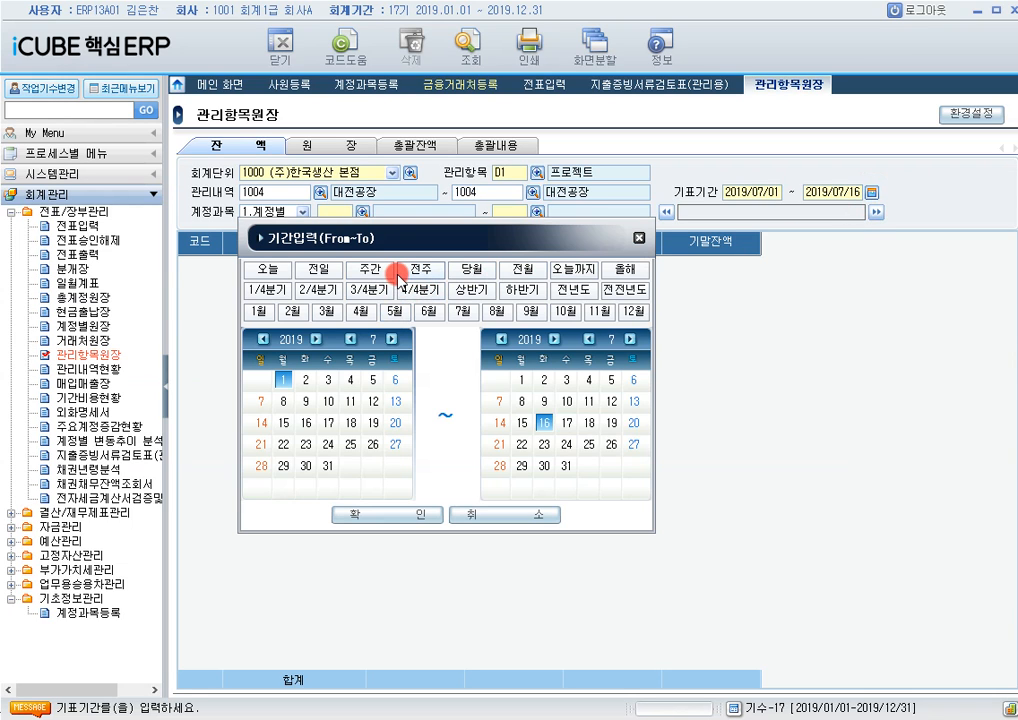
click(466, 290)
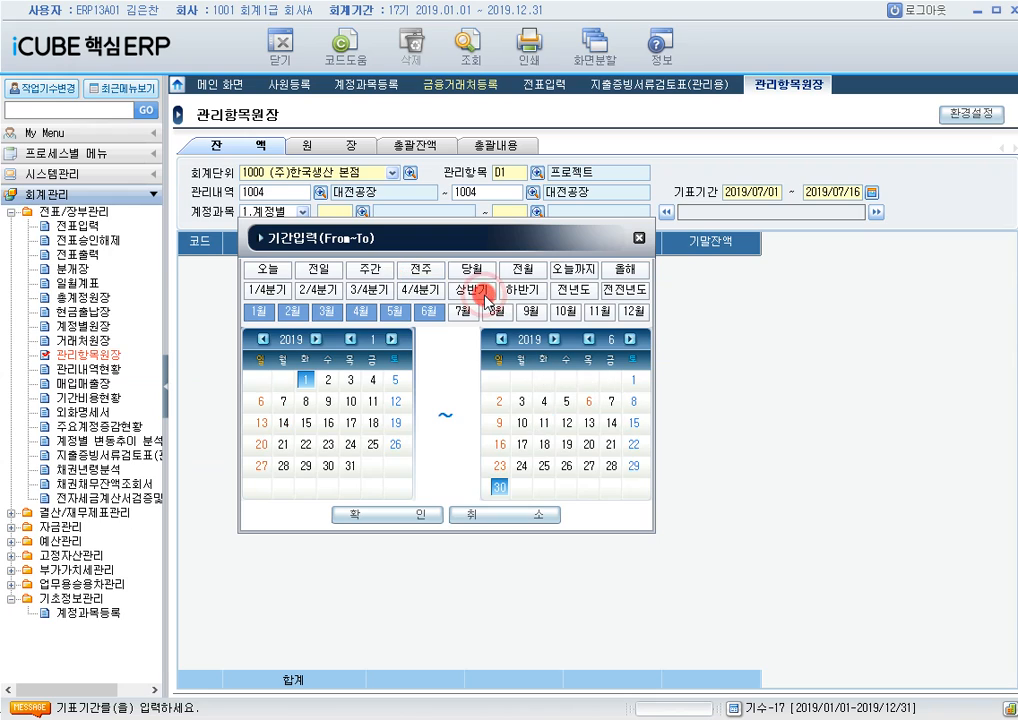
click(402, 514)
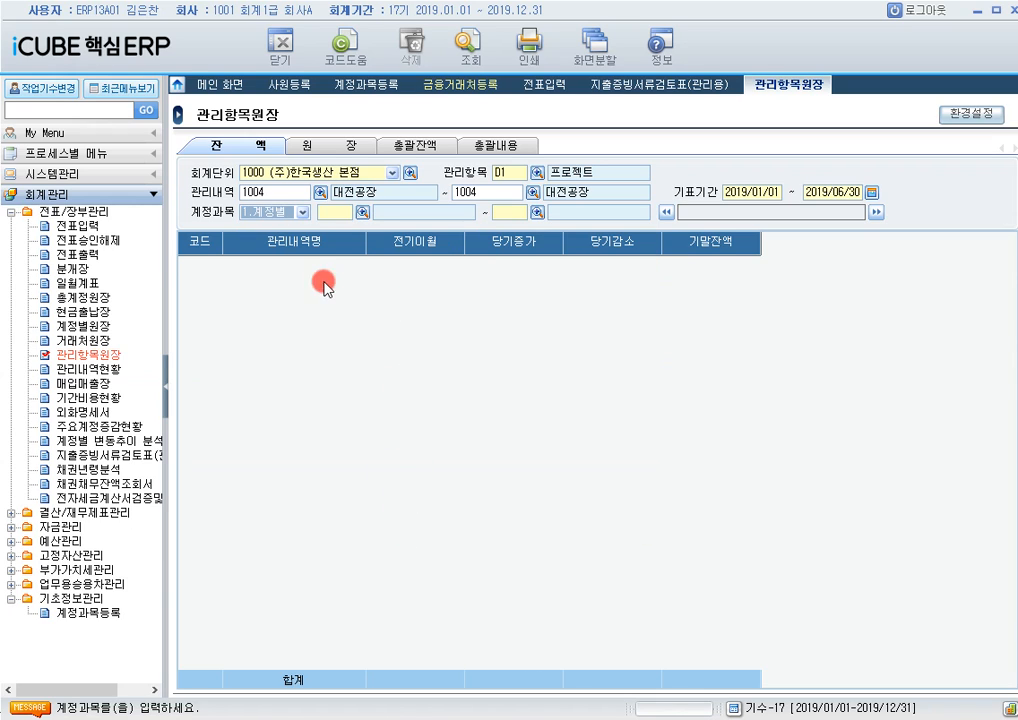
Step: Set the 계정과목 range to 51100 복리후생비 and query the 관리항목원장 balance
click(340, 213)
click(341, 213)
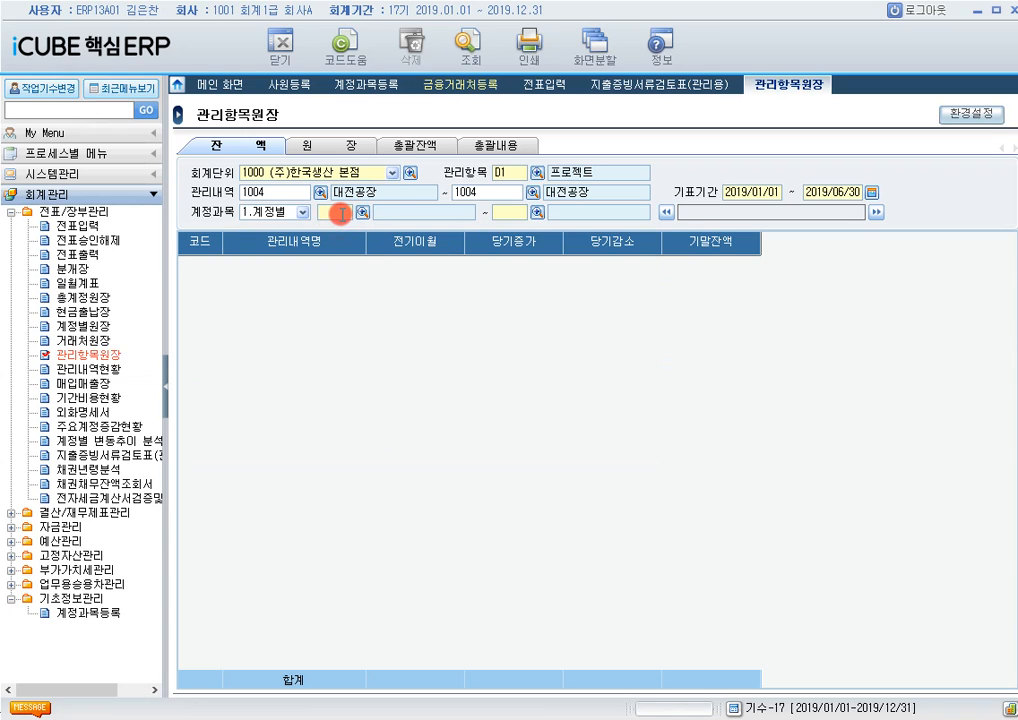
text(복리후)
key(Return)
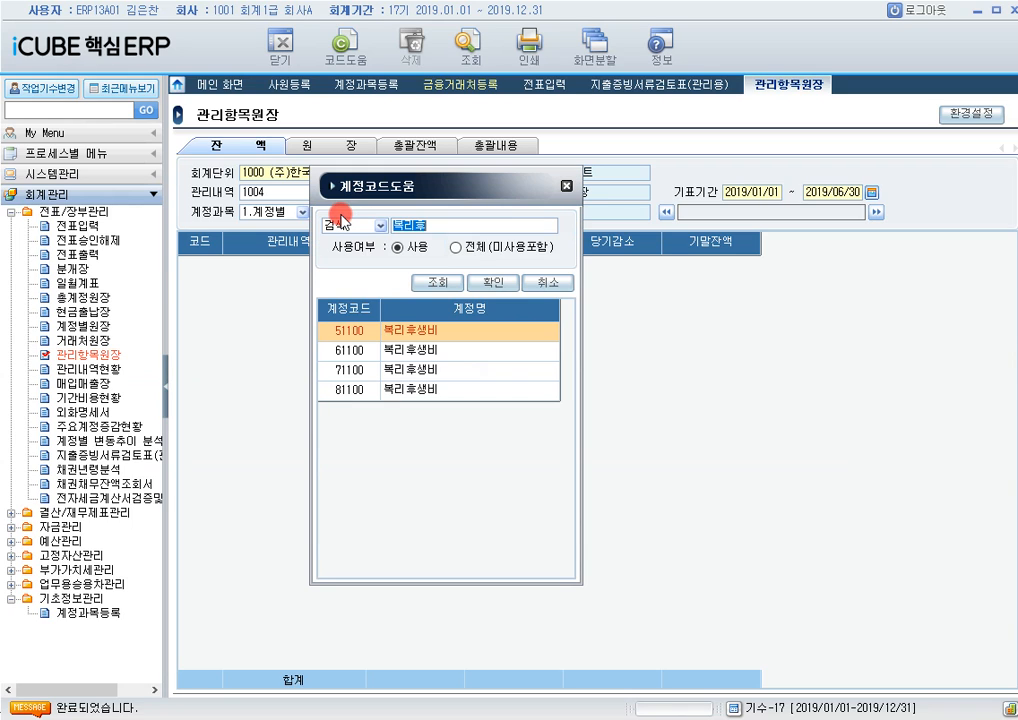
double_click(404, 335)
key(F12)
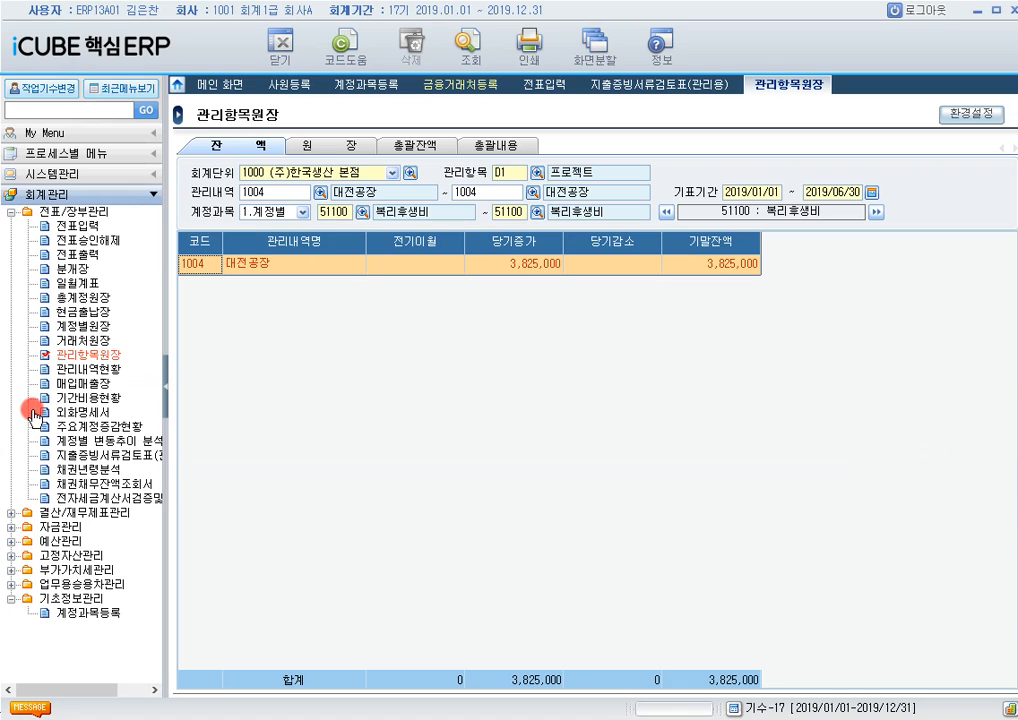
Step: Open 채권년령분석 and set 채권잔액일자 to 2019/09/30 and 전개월수 to 9
click(87, 468)
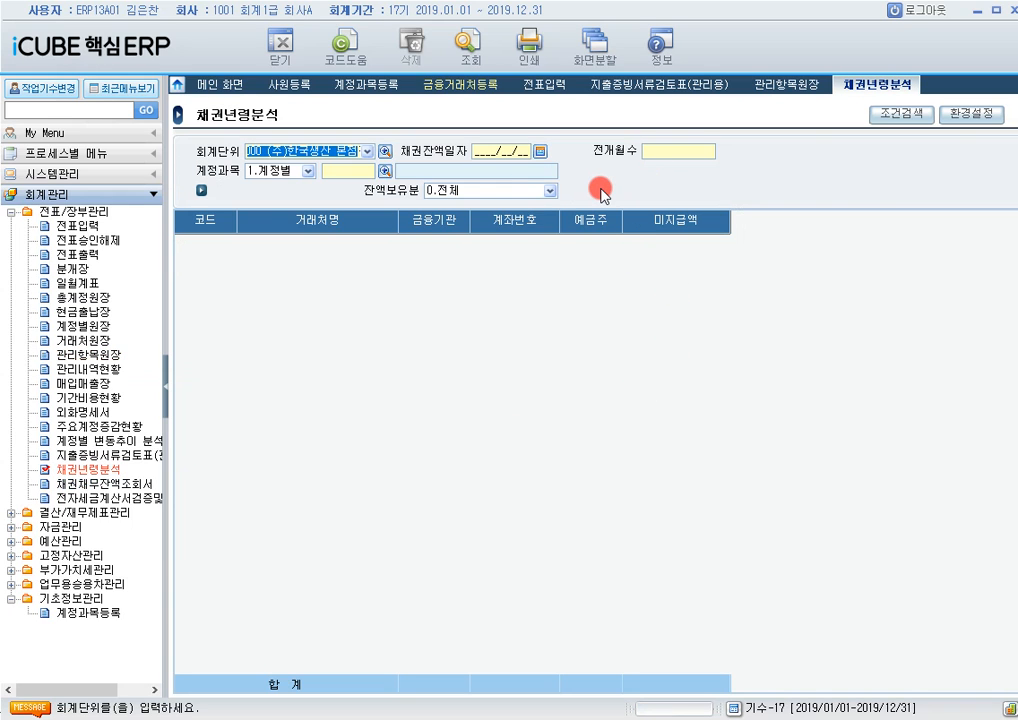
click(508, 158)
text(20190930)
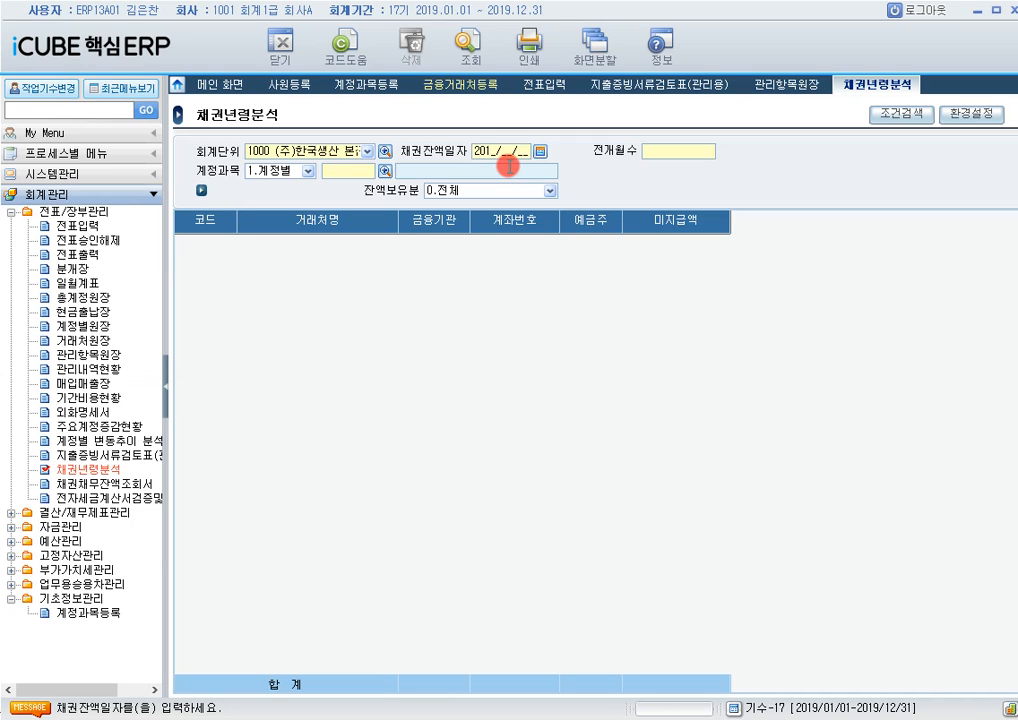
key(Return)
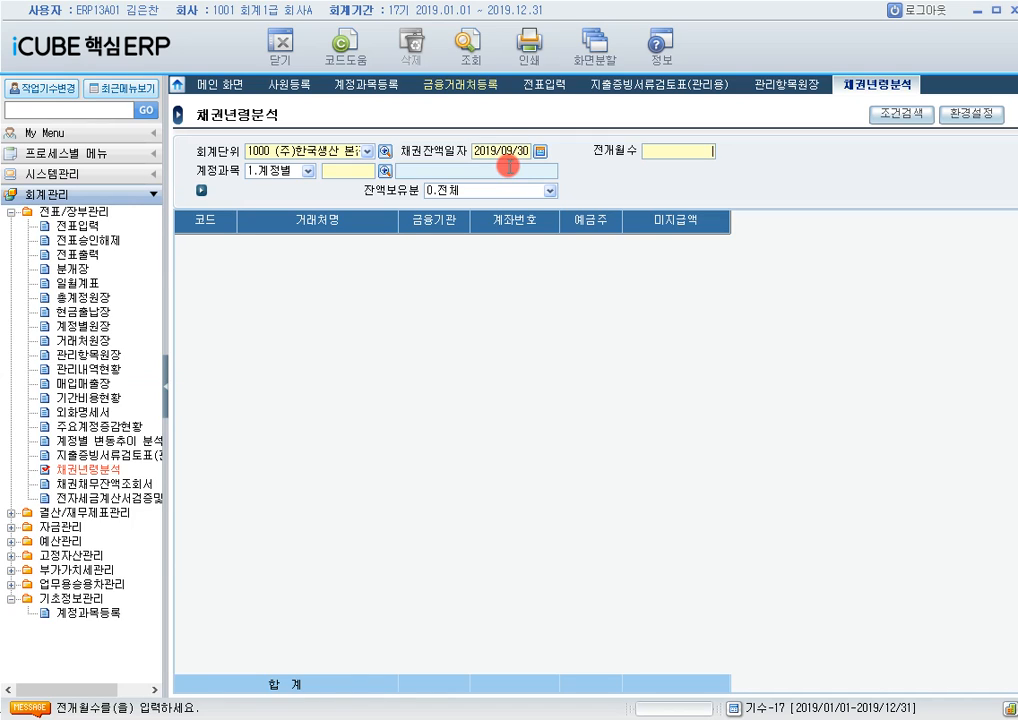
text(9)
key(Return)
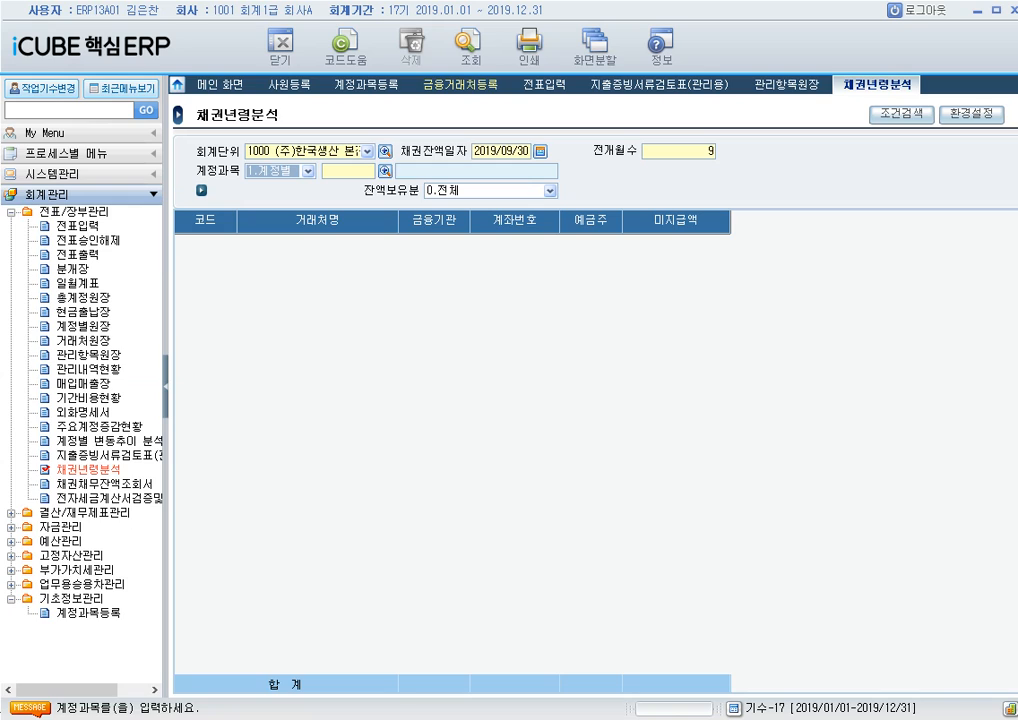
Step: Set the 계정과목 to 10800 외상매출금 and query the receivables aging analysis
key(Return)
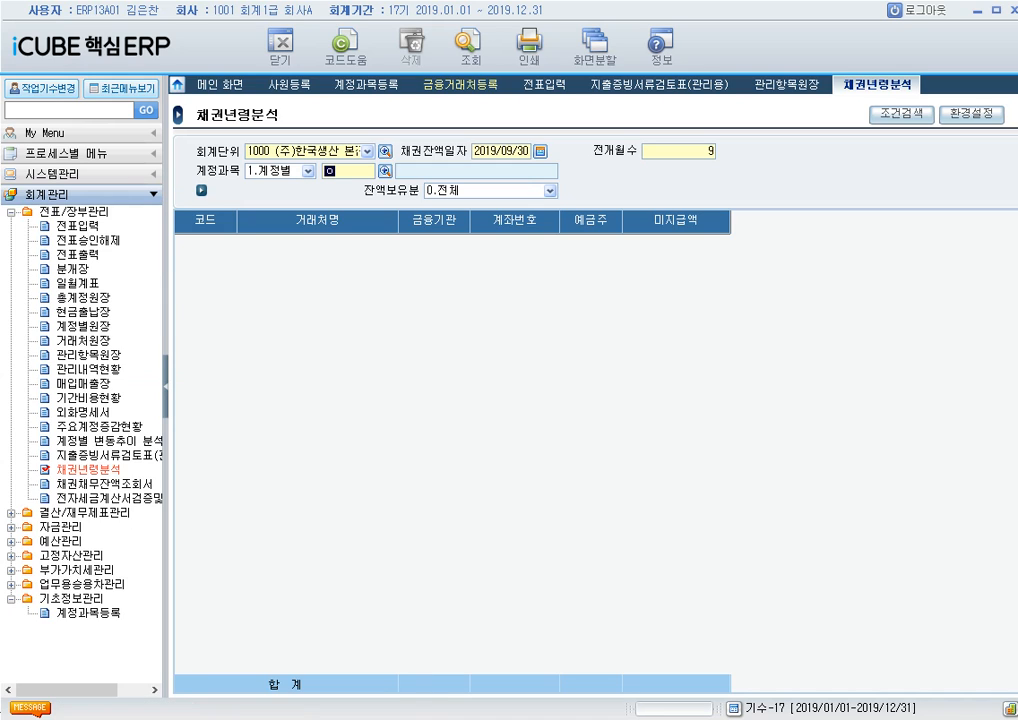
text(외상매)
key(Return)
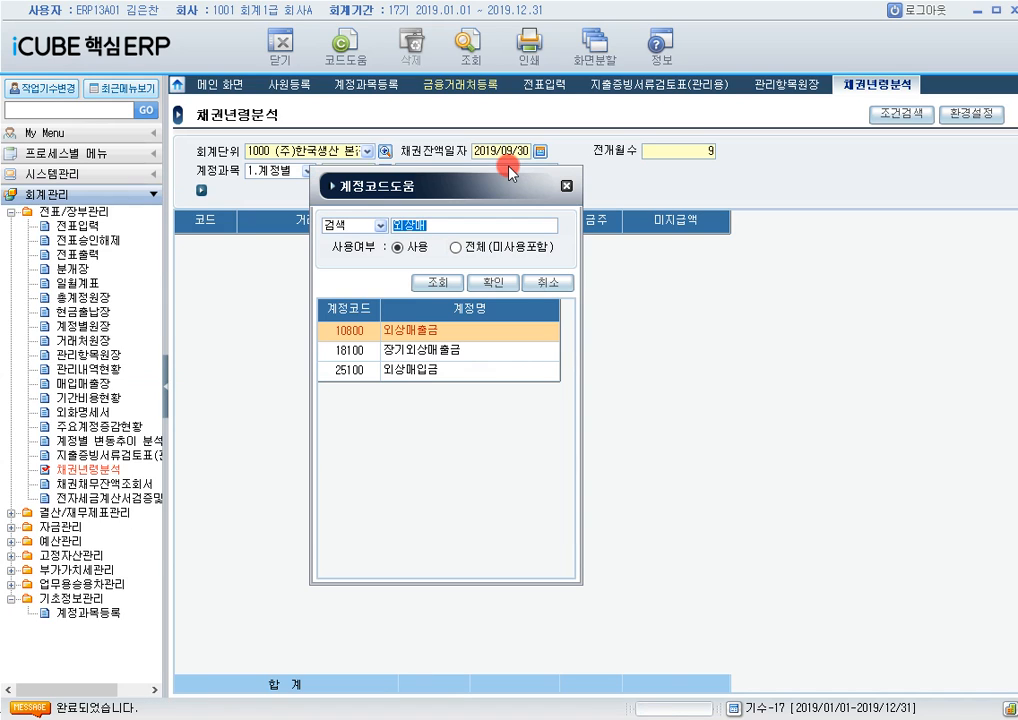
key(Return)
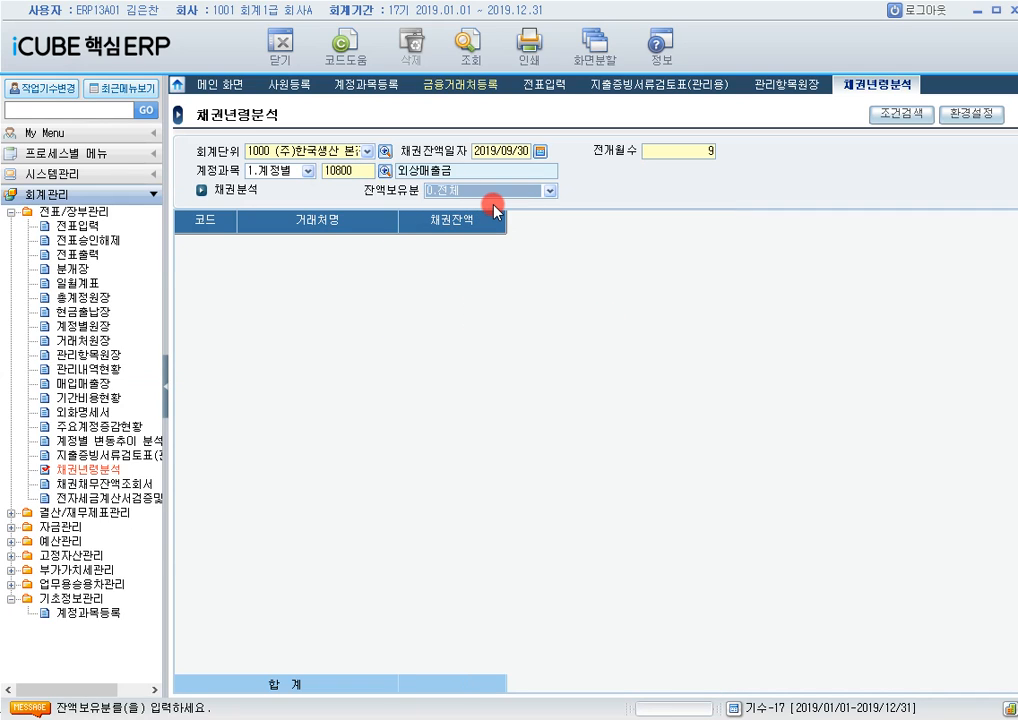
click(469, 50)
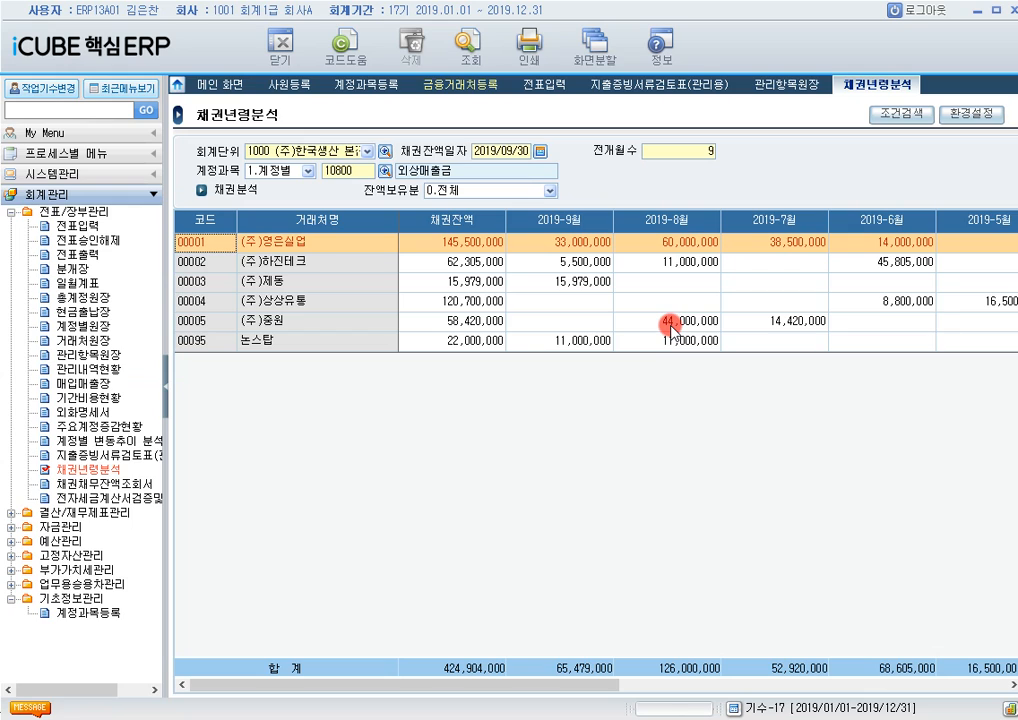
Step: Examine the monthly receivable balances of 00004 (주)상상유통 from September back to January 2019
click(567, 307)
key(Right)
key(Right)
key(Right)
key(Right)
key(Right)
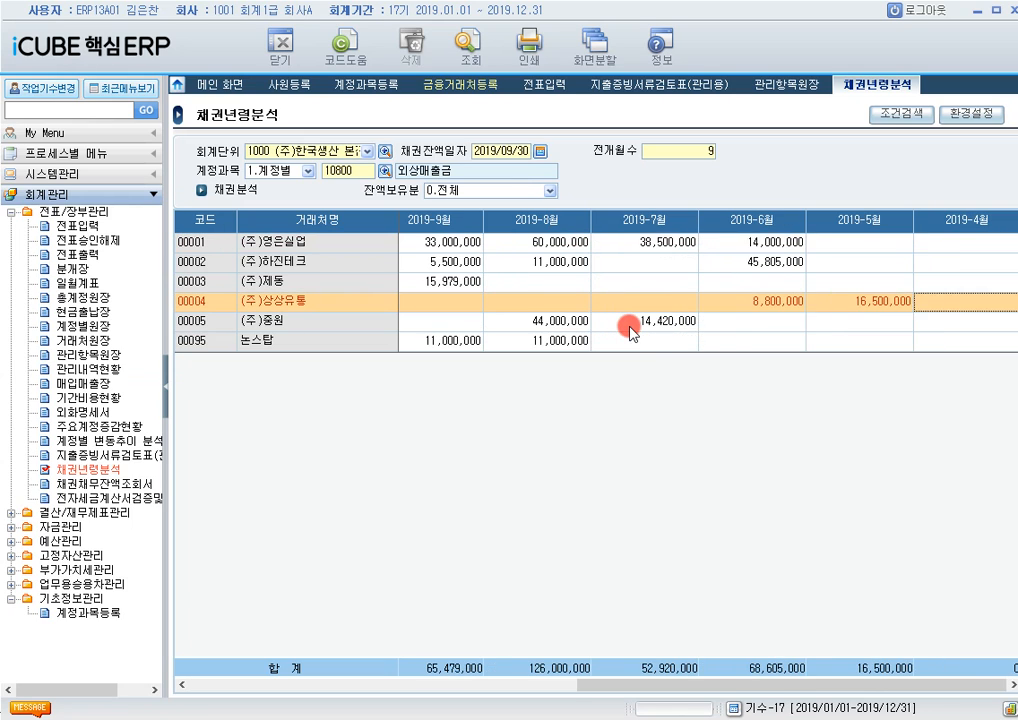
key(Right)
key(Right)
key(Right)
key(Right)
key(Right)
key(Right)
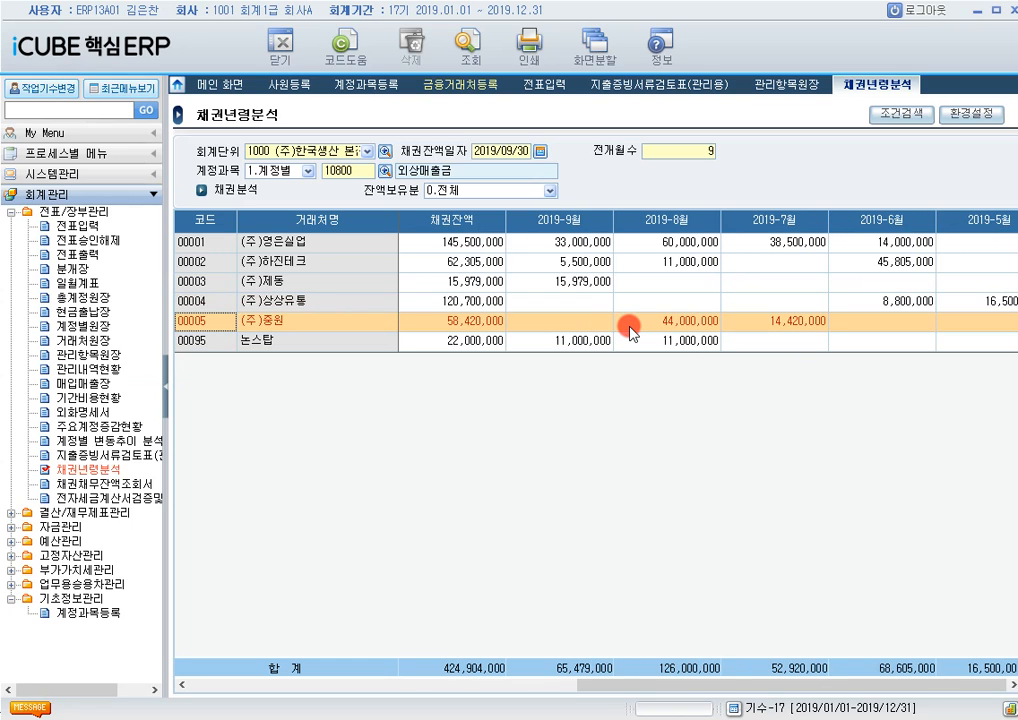
click(660, 301)
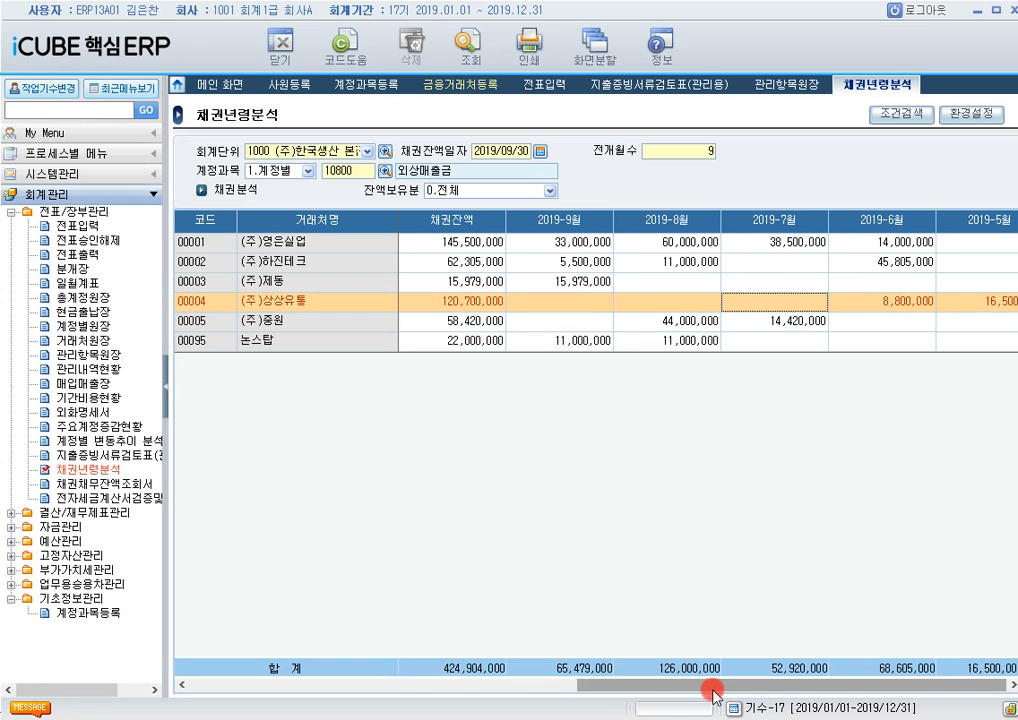
drag(711, 686, 797, 692)
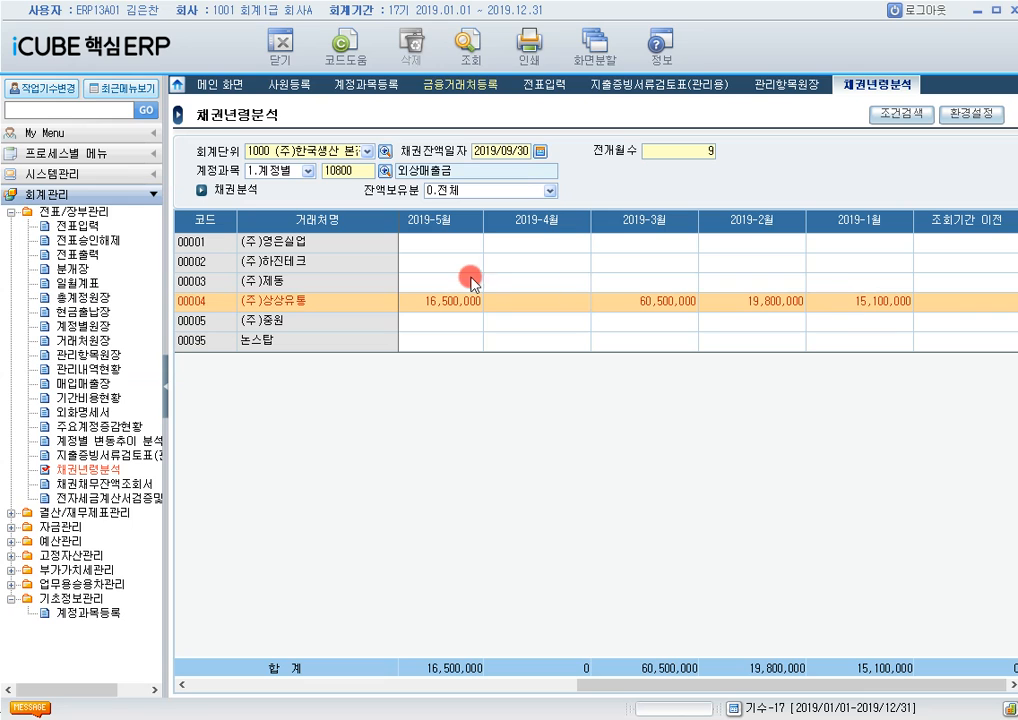
drag(772, 686, 758, 658)
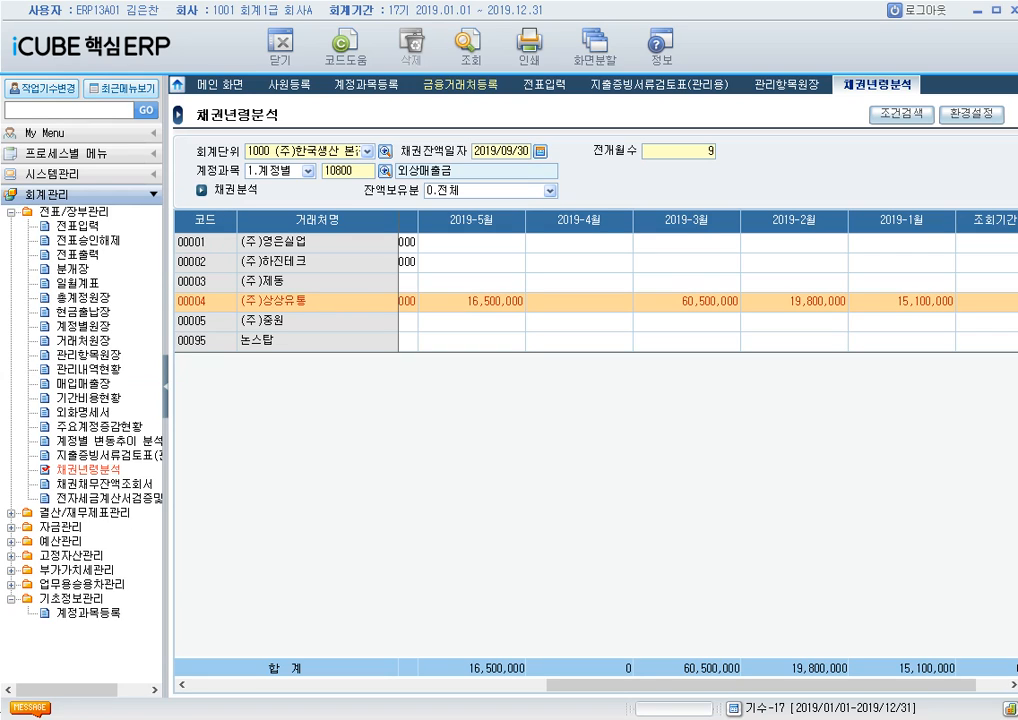
Step: Open 일월계표 and query the 일계표 for the period 2019/03/01 to 2019/03/31
click(80, 285)
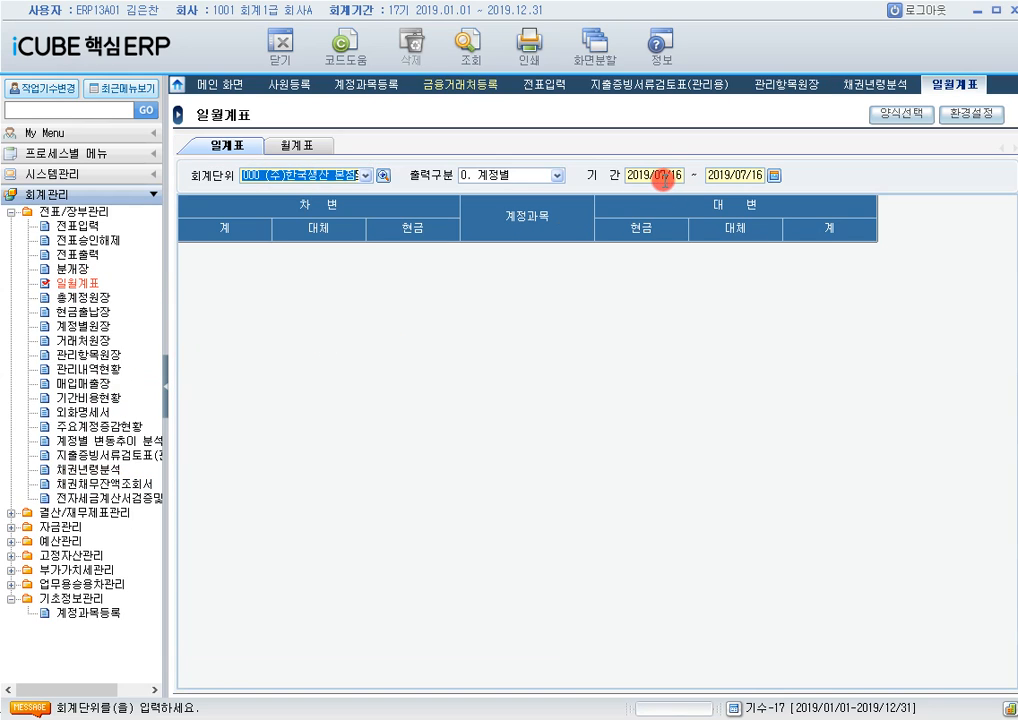
click(775, 176)
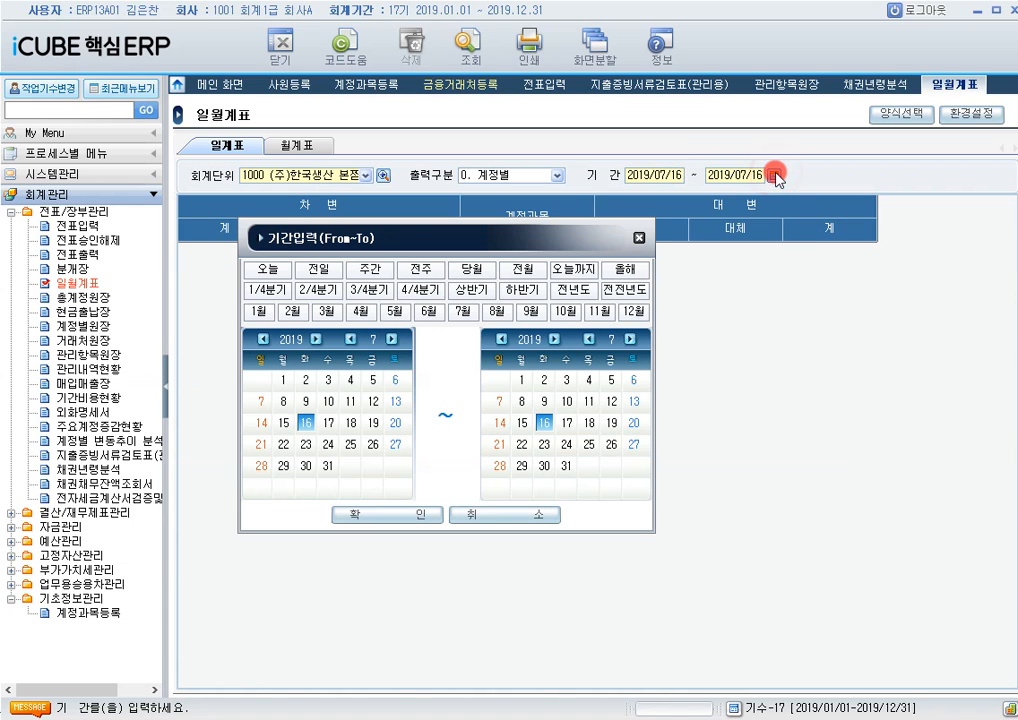
click(326, 311)
click(386, 513)
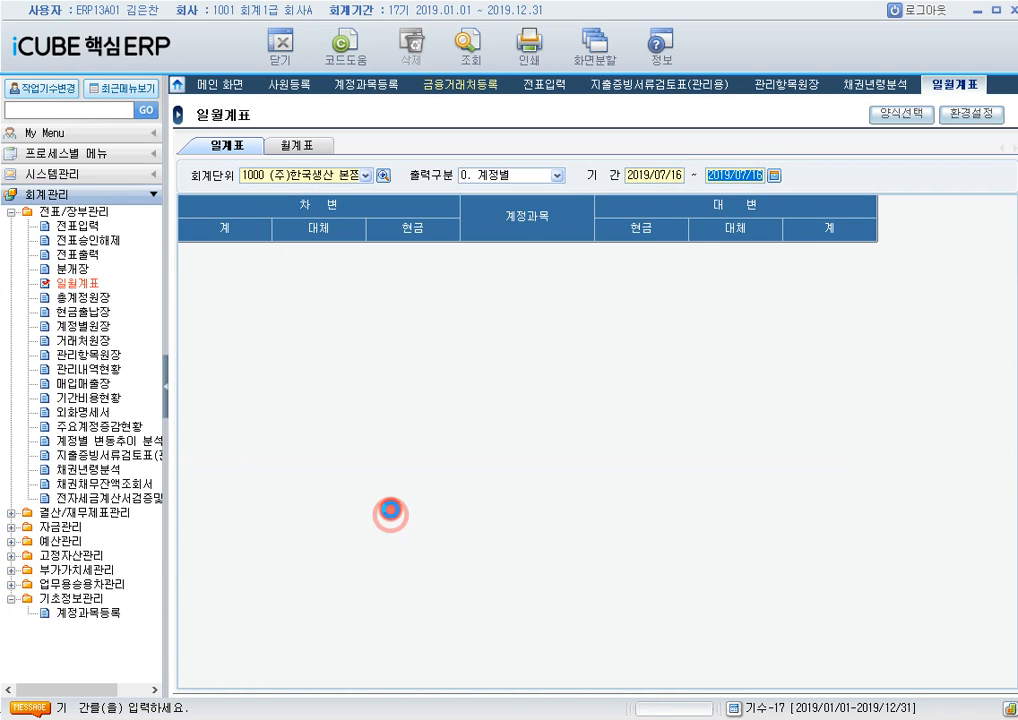
click(296, 145)
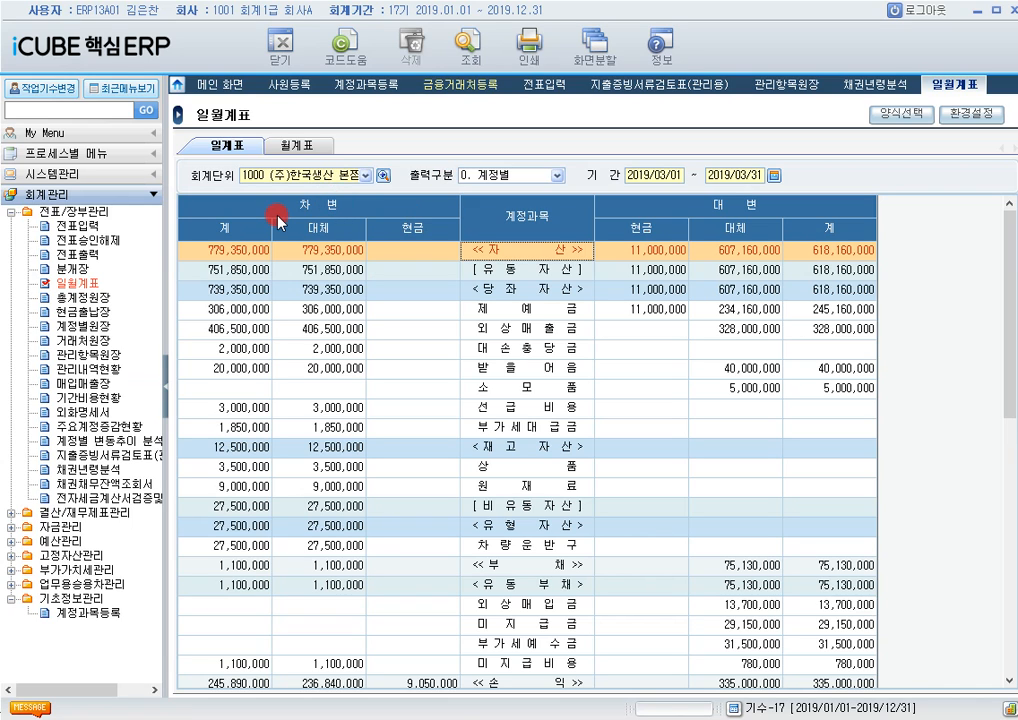
Step: Compare the debit 현금 amounts of 여비교통비, 접대비 and 복리후생비 under 판매관리비 in the 일계표
scroll(551, 462, down, 4)
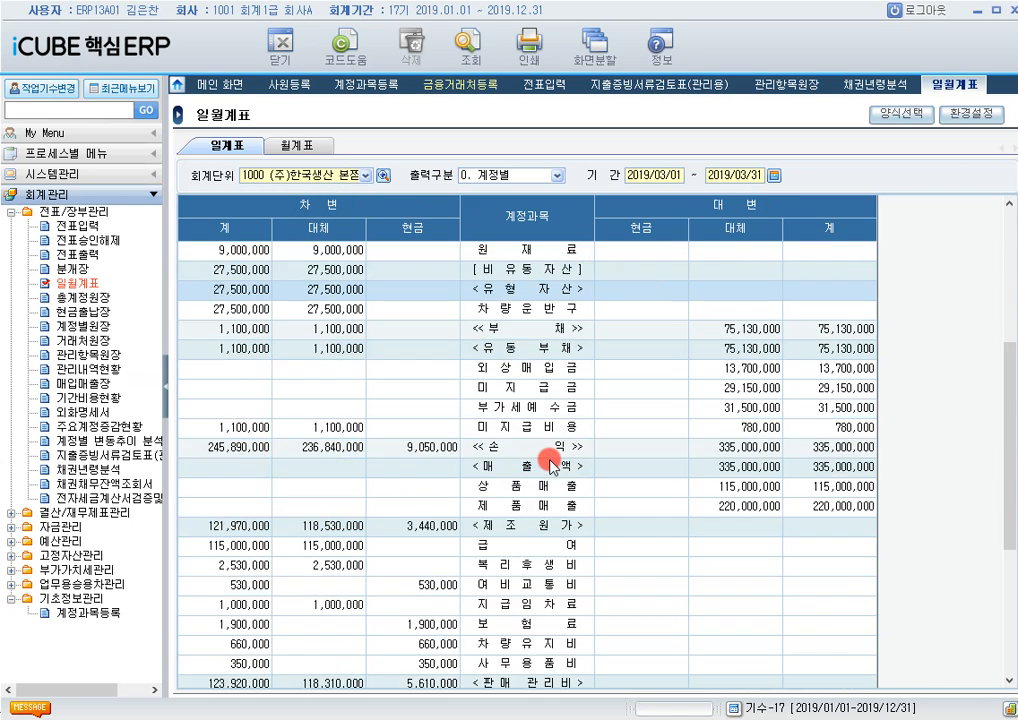
scroll(551, 462, down, 5)
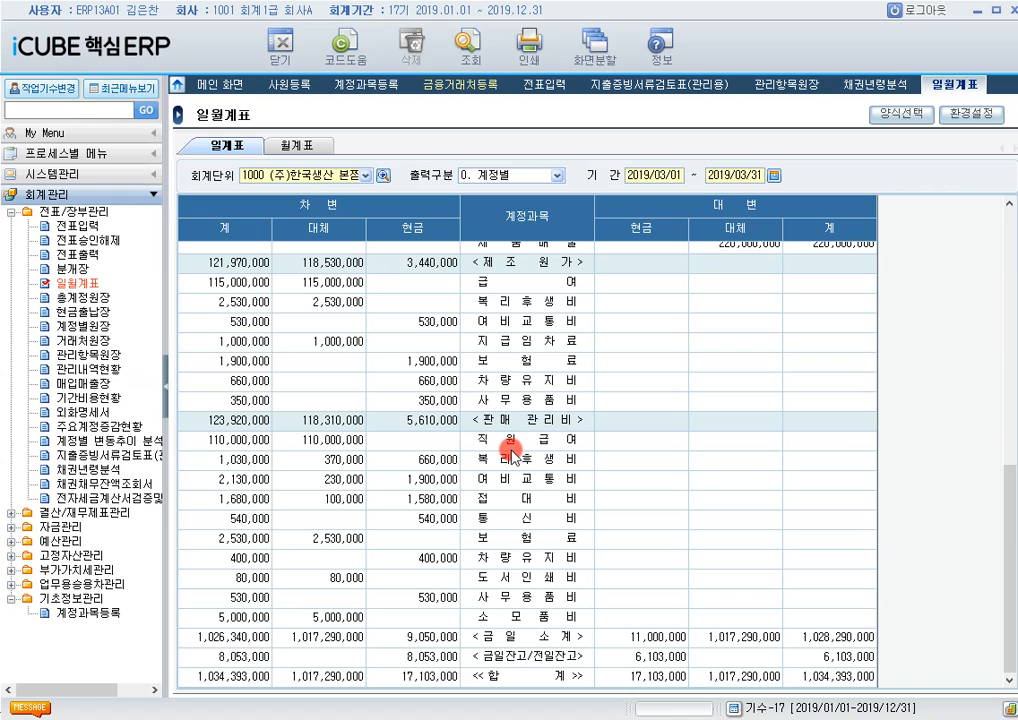
click(428, 481)
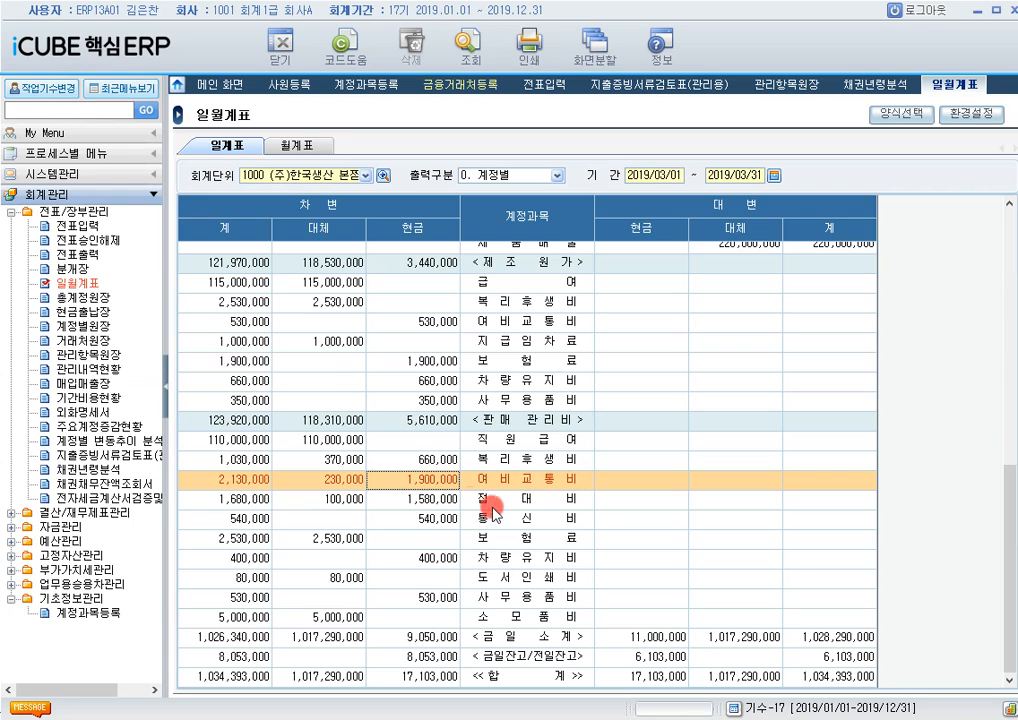
click(453, 500)
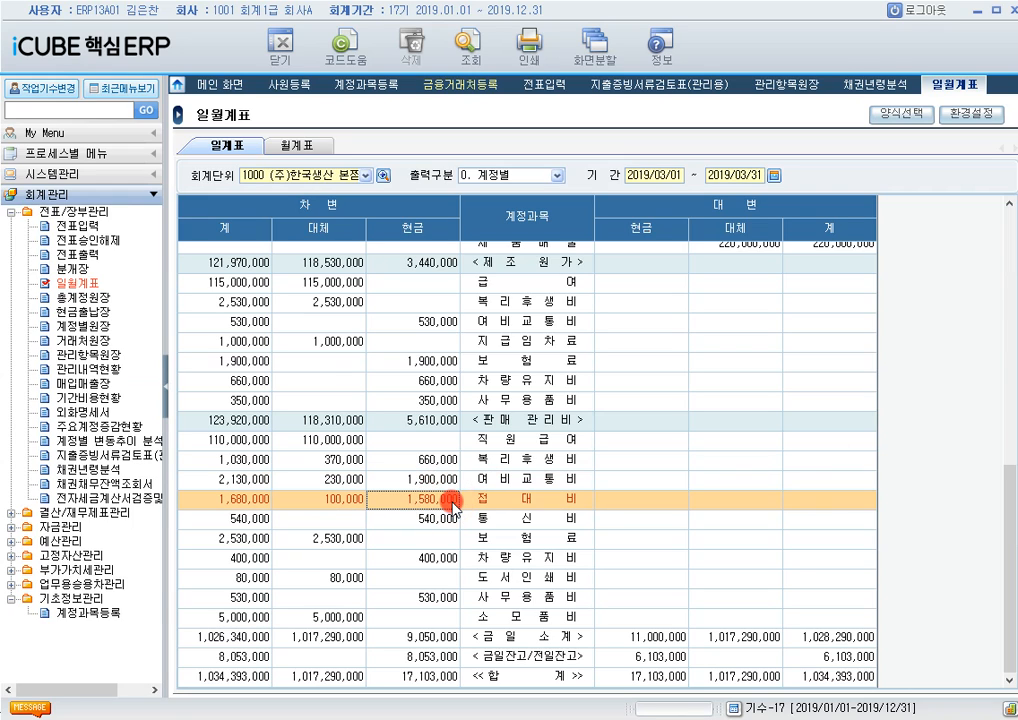
click(451, 463)
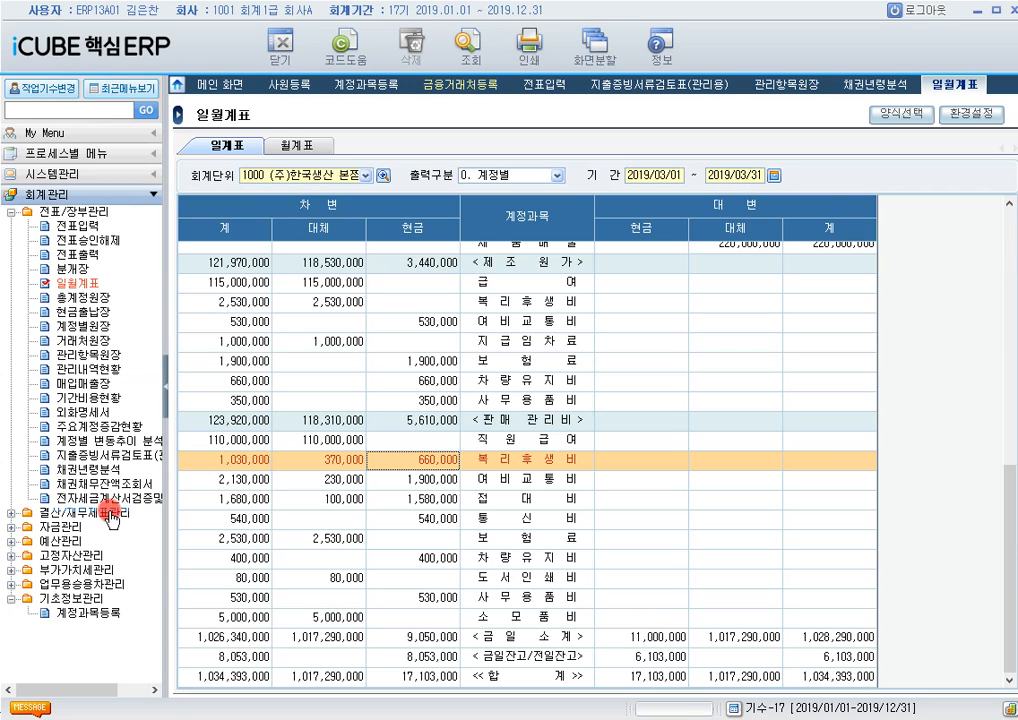
Step: Open 유가증권명세서 under 자금관리 and query its 유가증권명세서 view for 기표일자 2019/01/01 to 2019/12/31
click(11, 527)
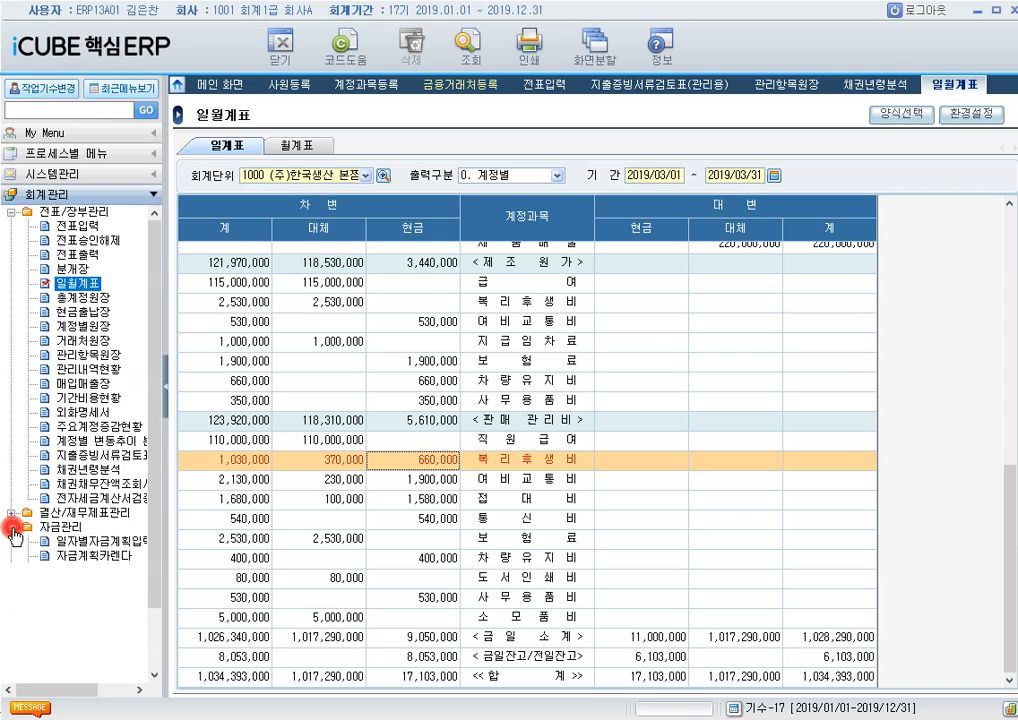
scroll(92, 650, down, 2)
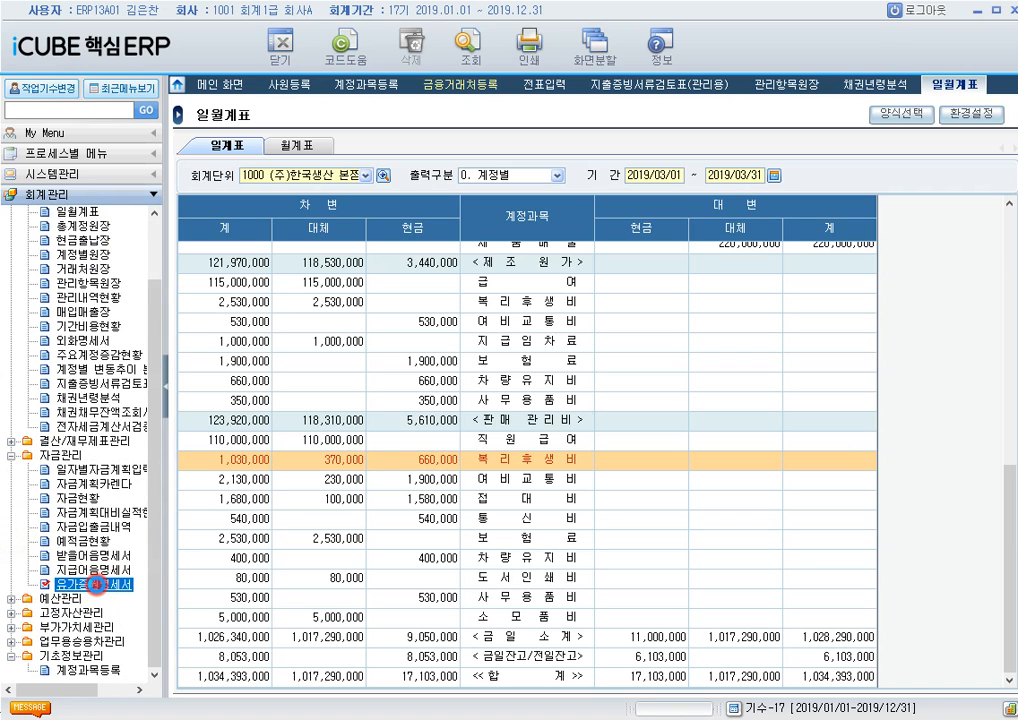
click(95, 586)
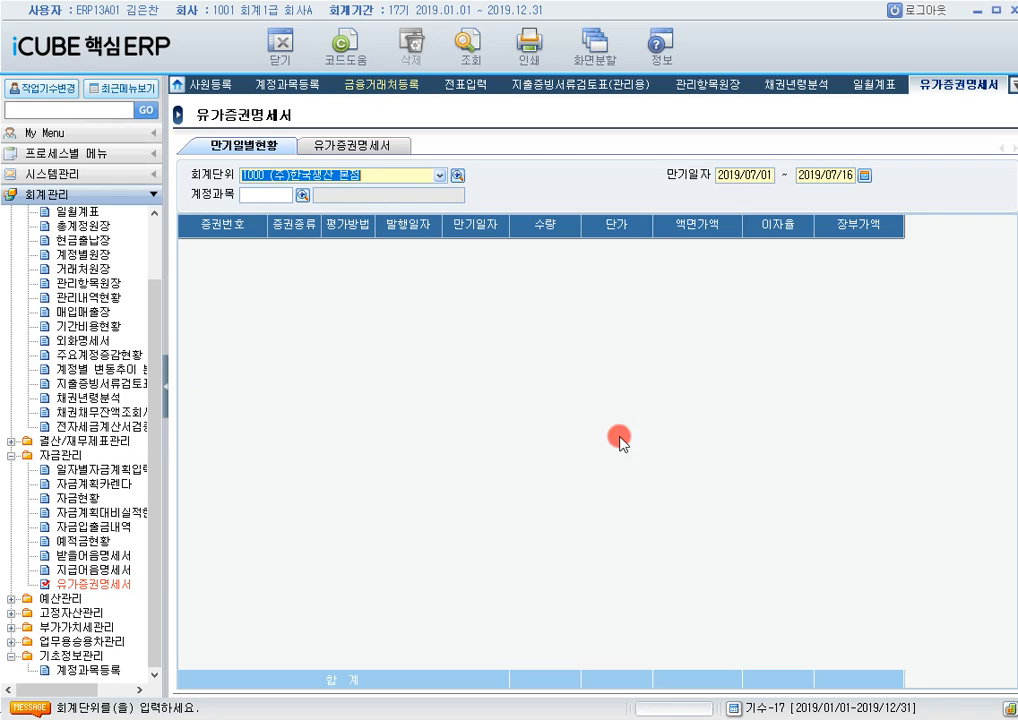
click(387, 150)
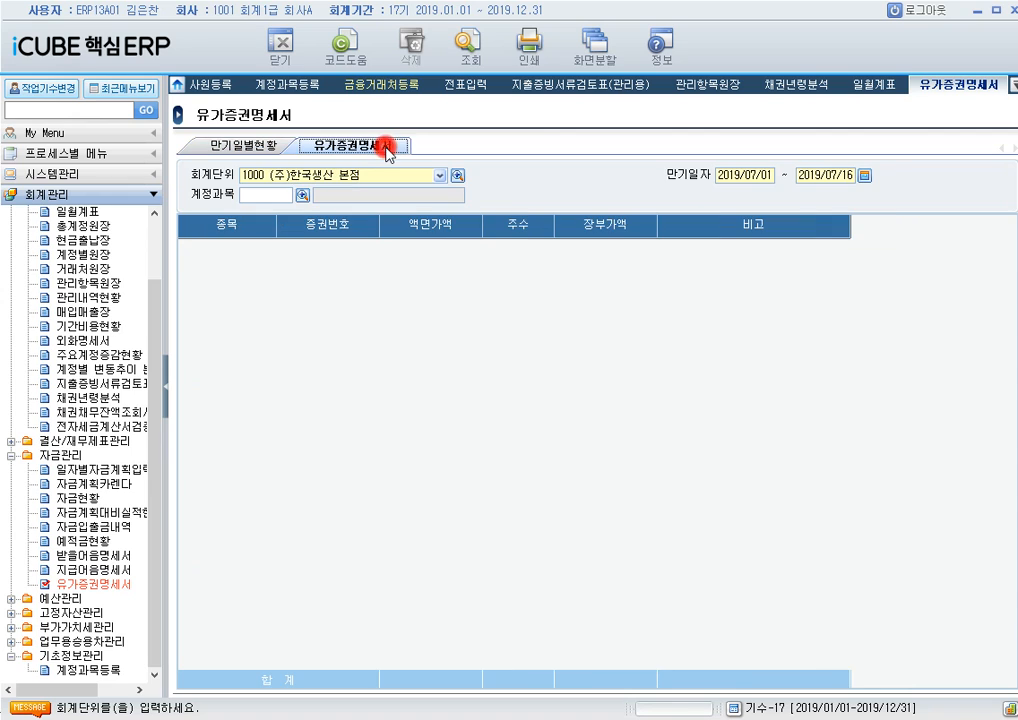
click(866, 177)
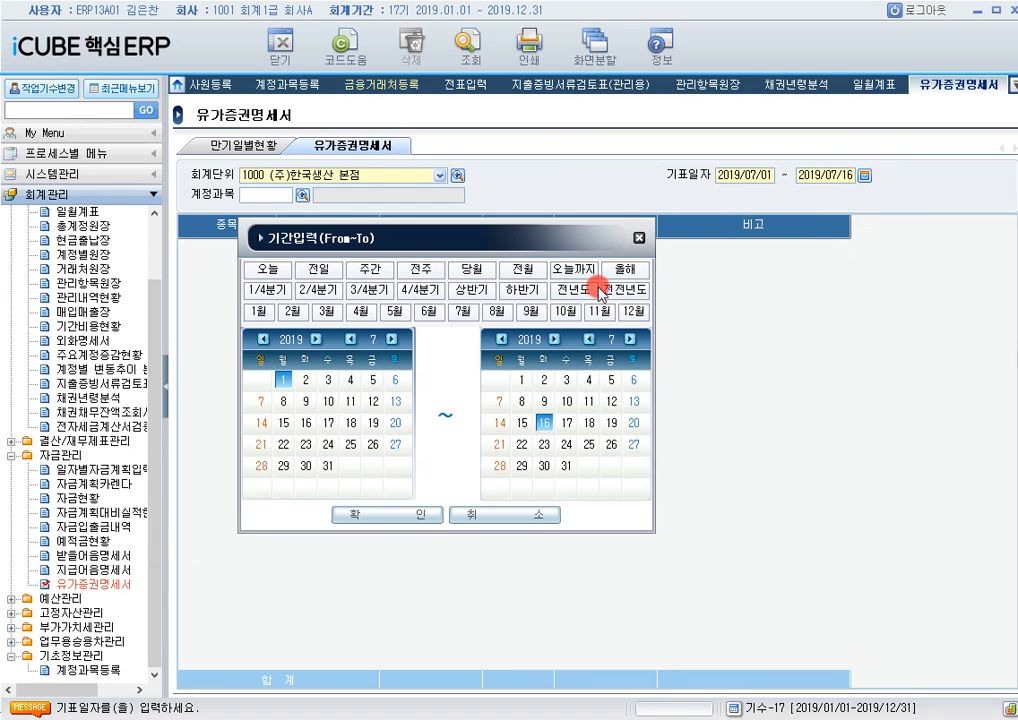
click(624, 270)
click(399, 516)
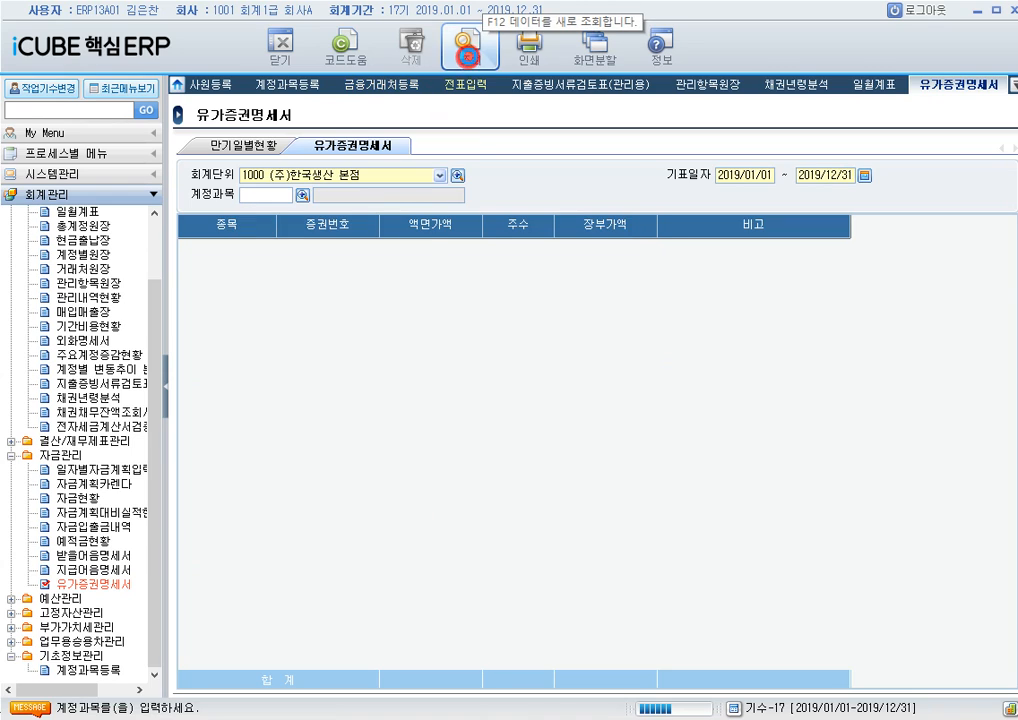
click(466, 42)
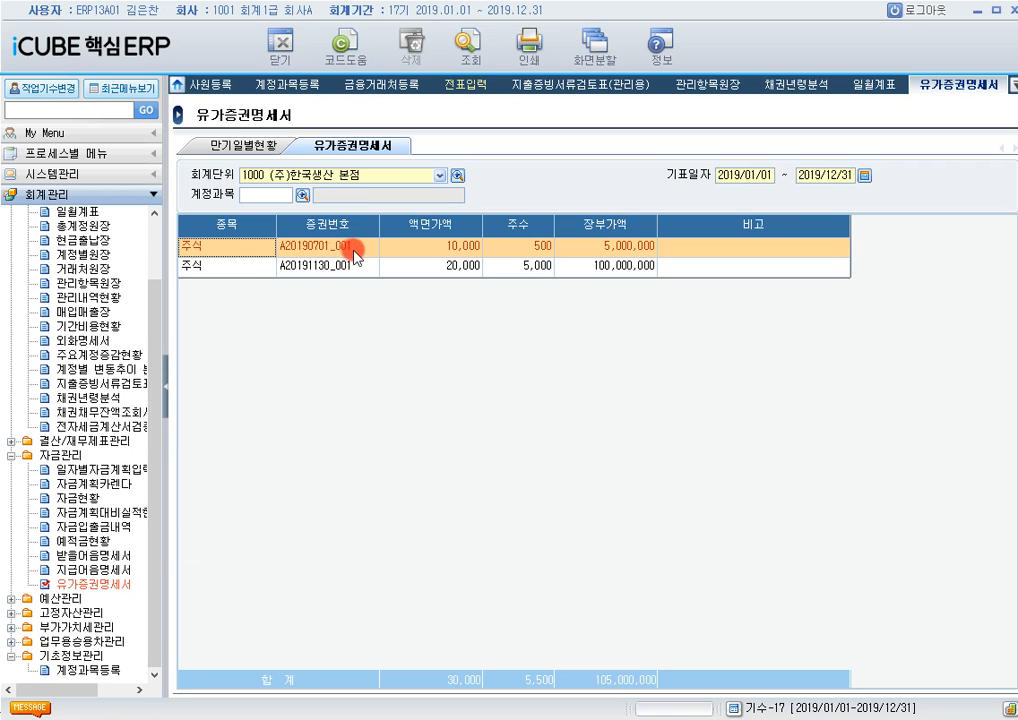
Step: Check the 액면가액 and 주수 of stock A20190701_001
click(539, 250)
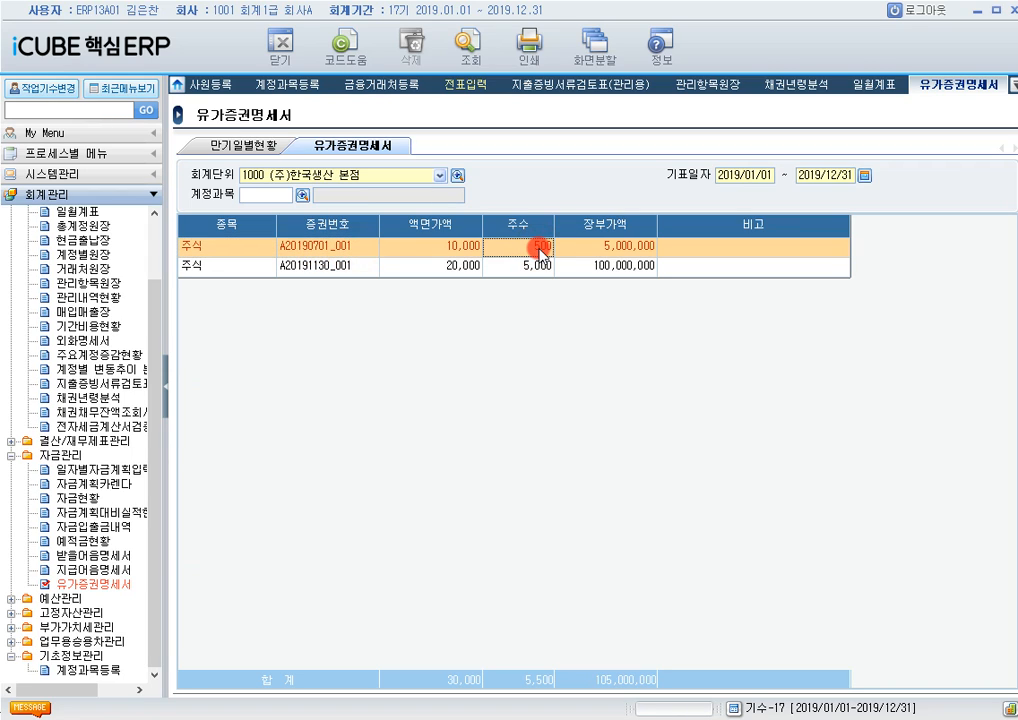
click(449, 252)
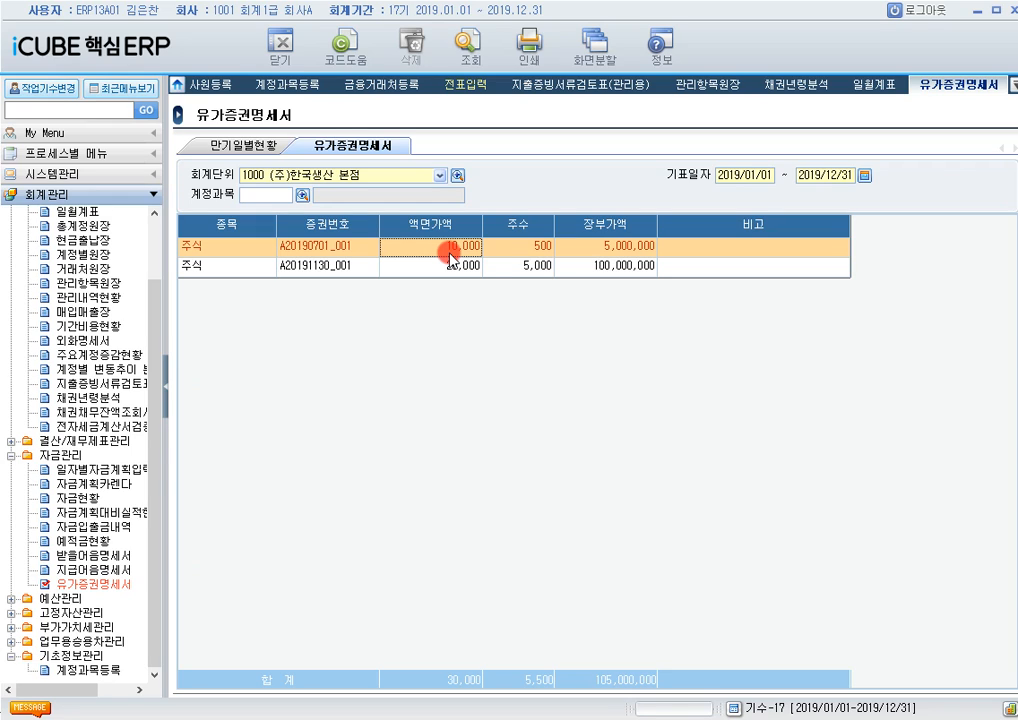
click(527, 252)
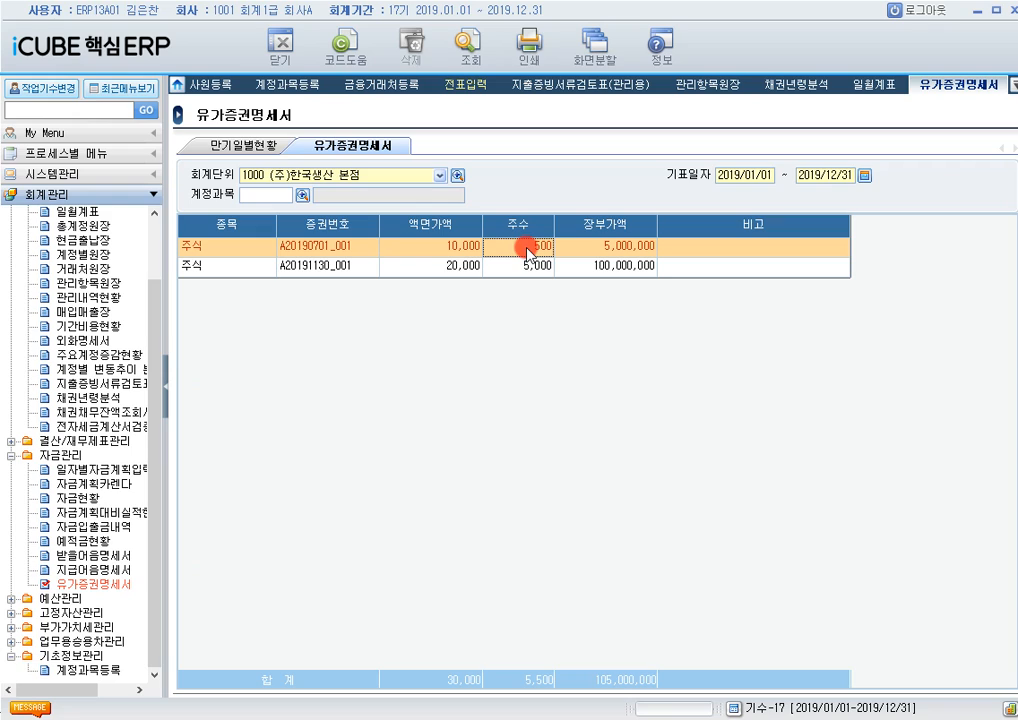
click(451, 252)
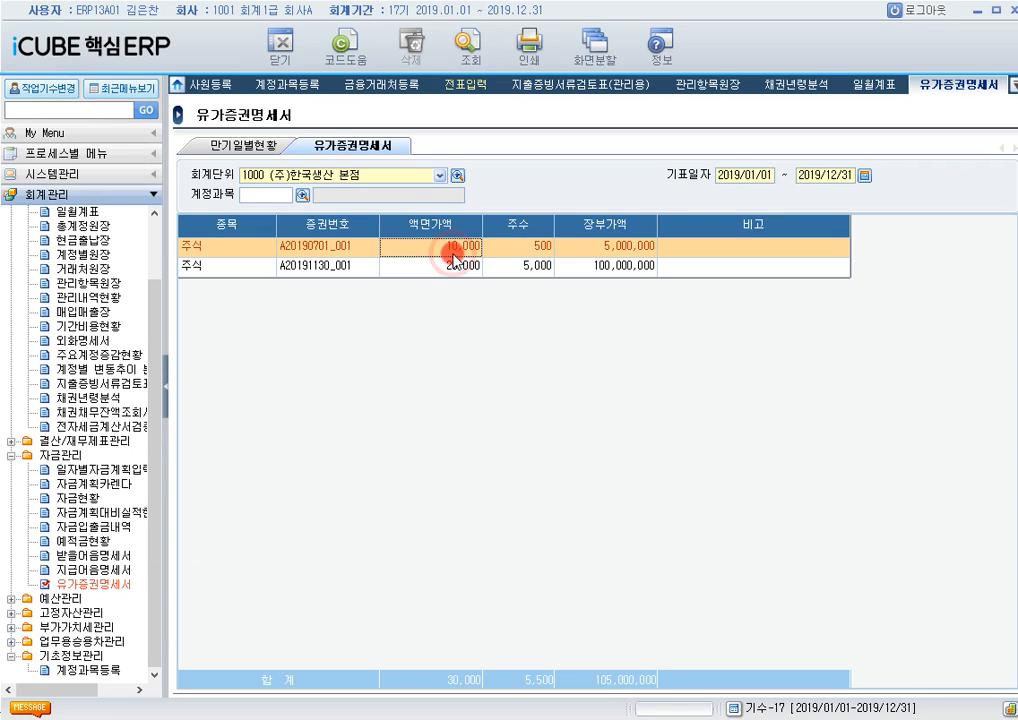
click(546, 250)
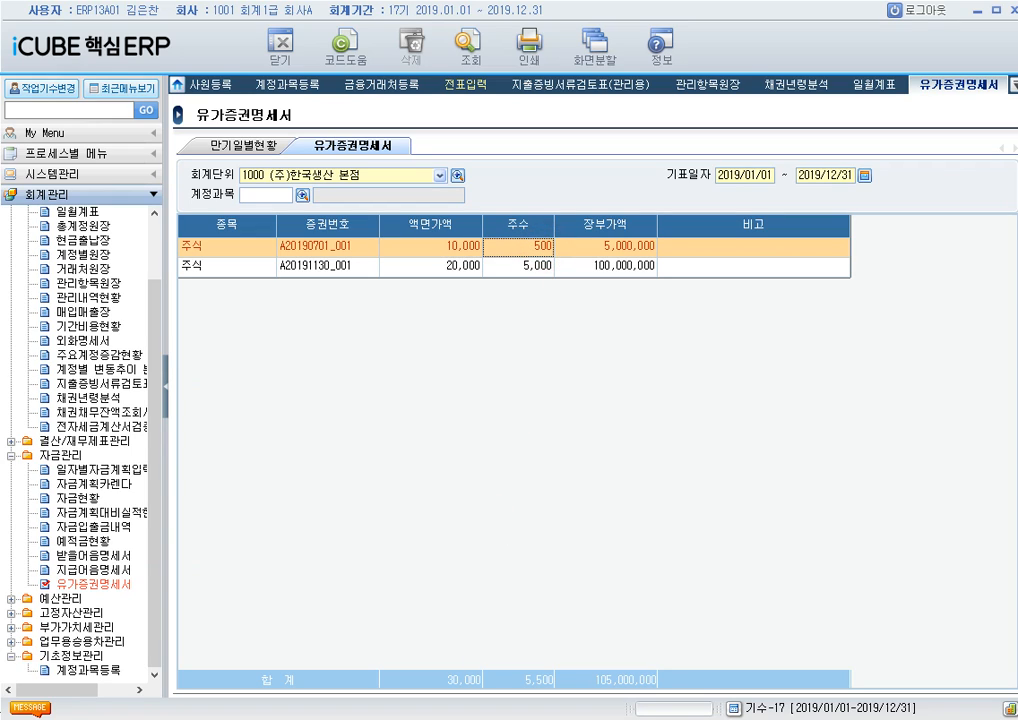
Step: Switch to the Windows calculator and multiply 200 by 7000
click(985, 246)
drag(614, 190, 789, 213)
click(812, 292)
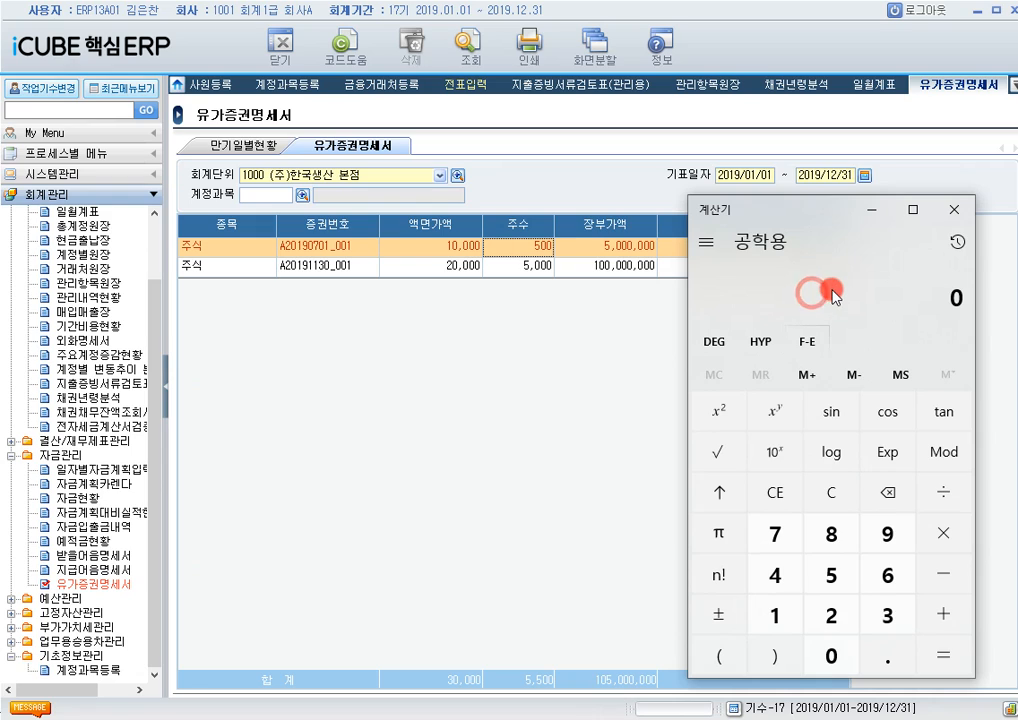
text(200*)
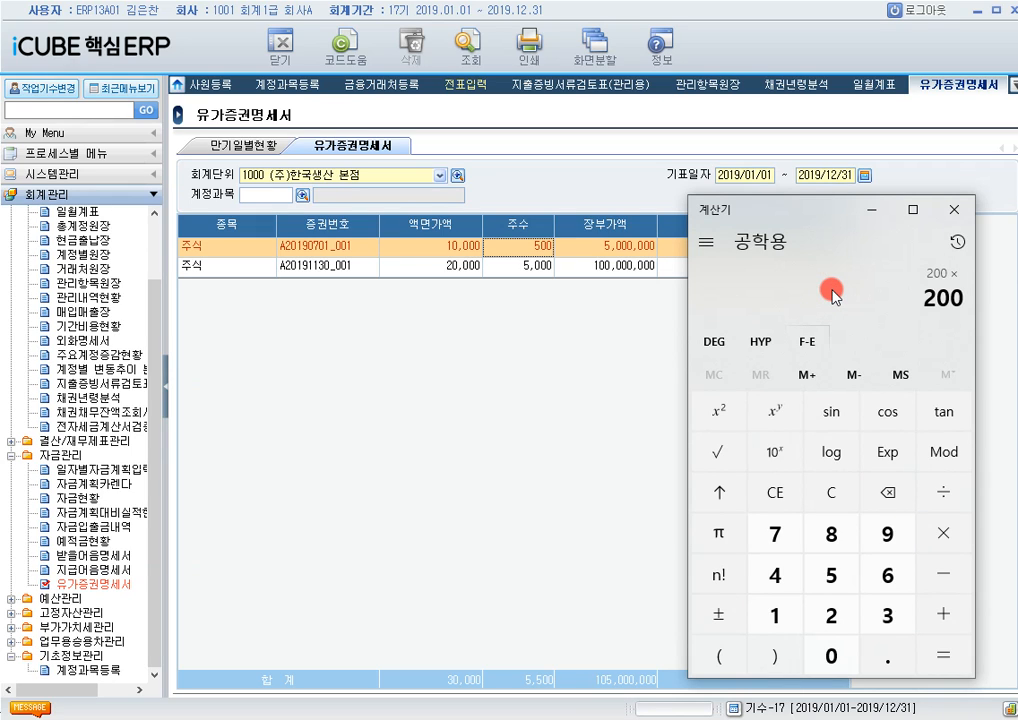
text(70000)
key(BackSpace)
key(Return)
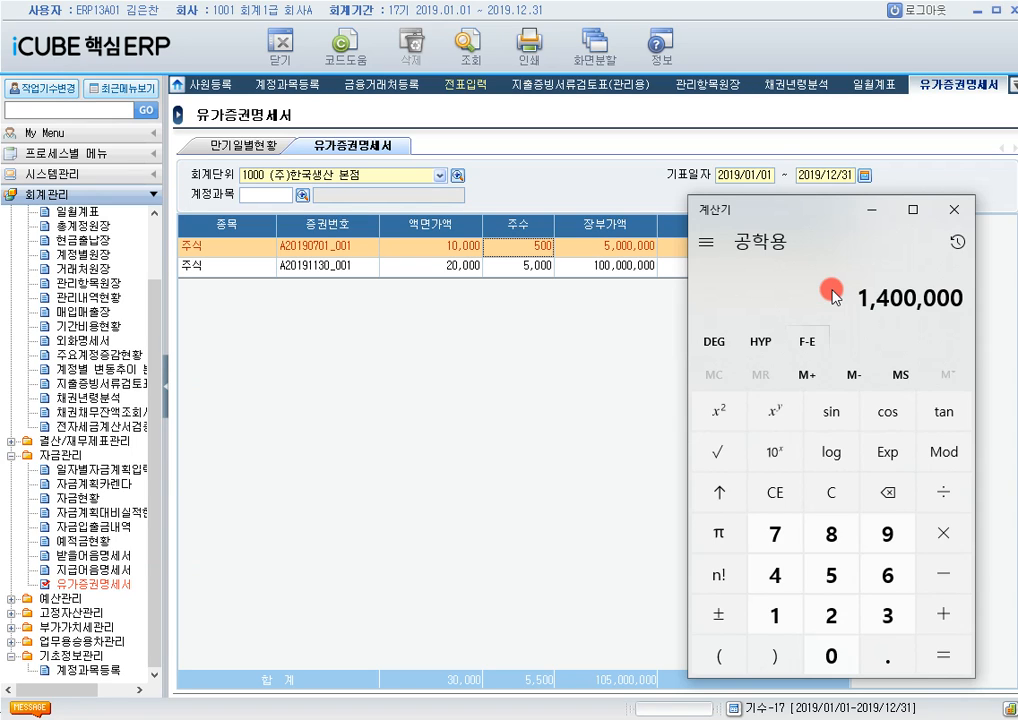
Step: Subtract 50000 from the product and minimize the calculator
key(minus)
text(50000)
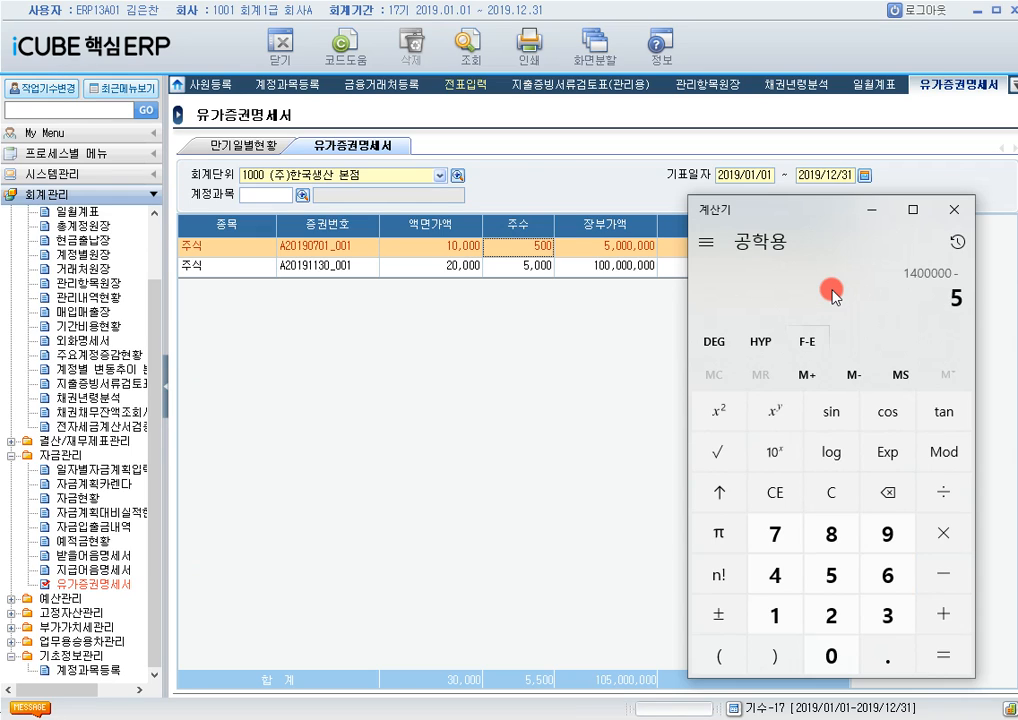
key(Return)
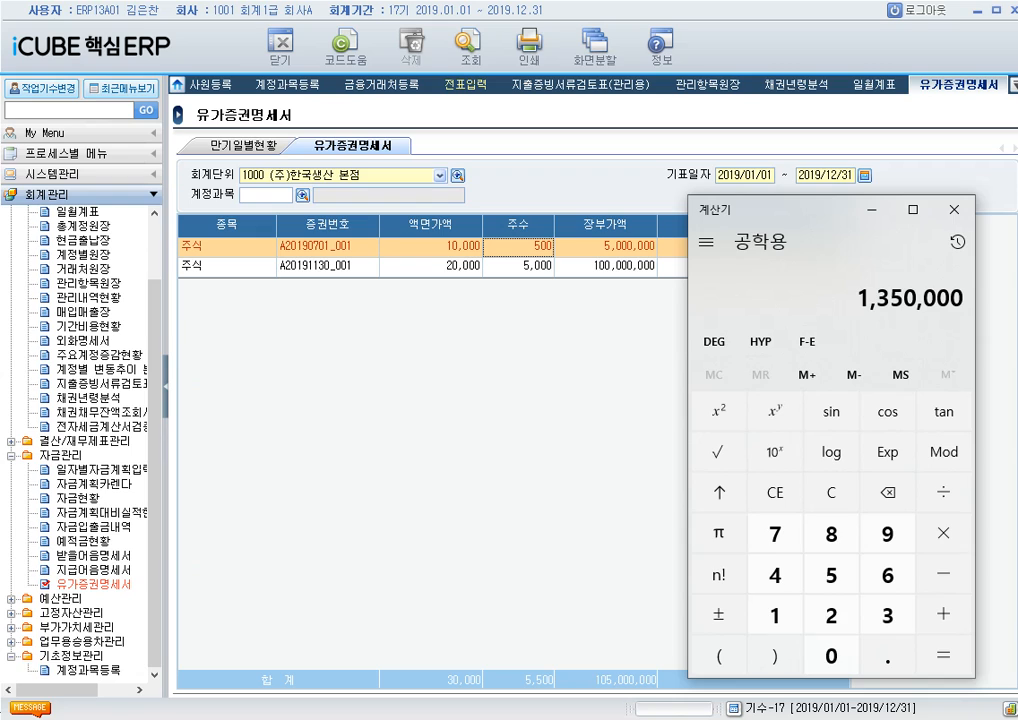
click(871, 209)
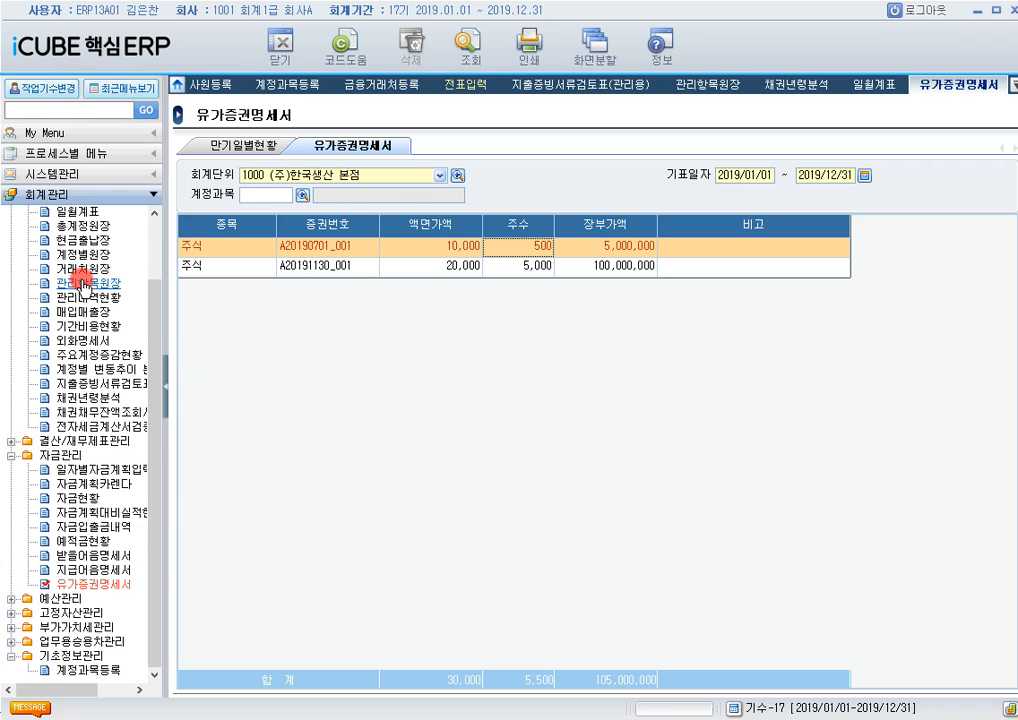
Step: Open 기간비용현황 under 전표/장부관리 and query its 기간비용현황 view for 선급비용 with 계약기간 2019/01 to 2019/12
scroll(80, 277, up, 2)
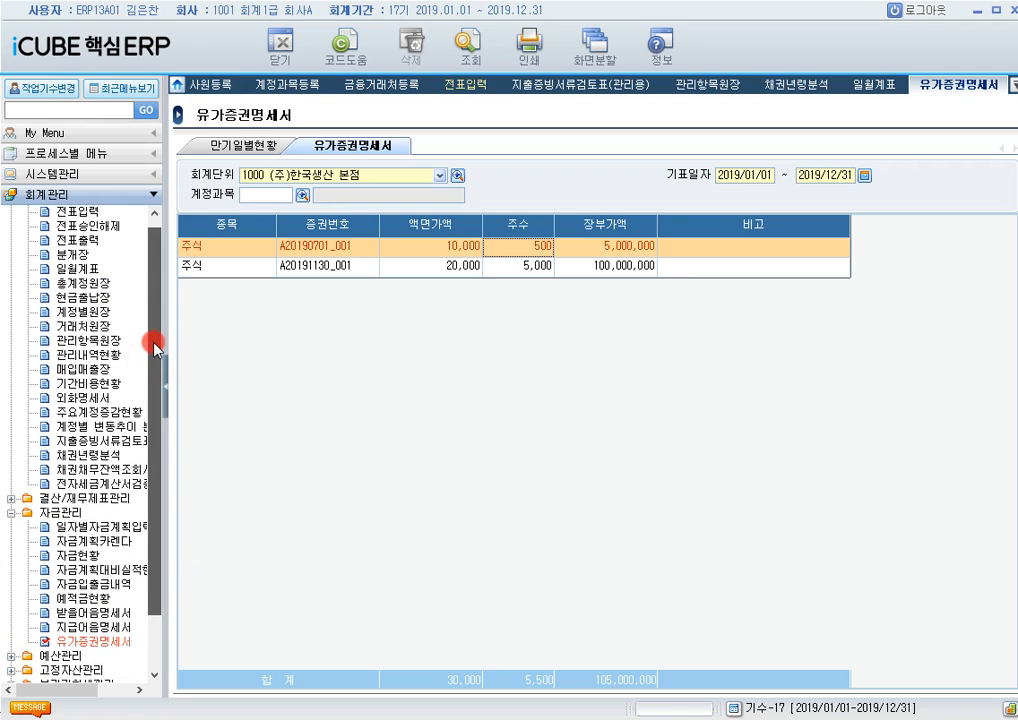
drag(155, 347, 154, 337)
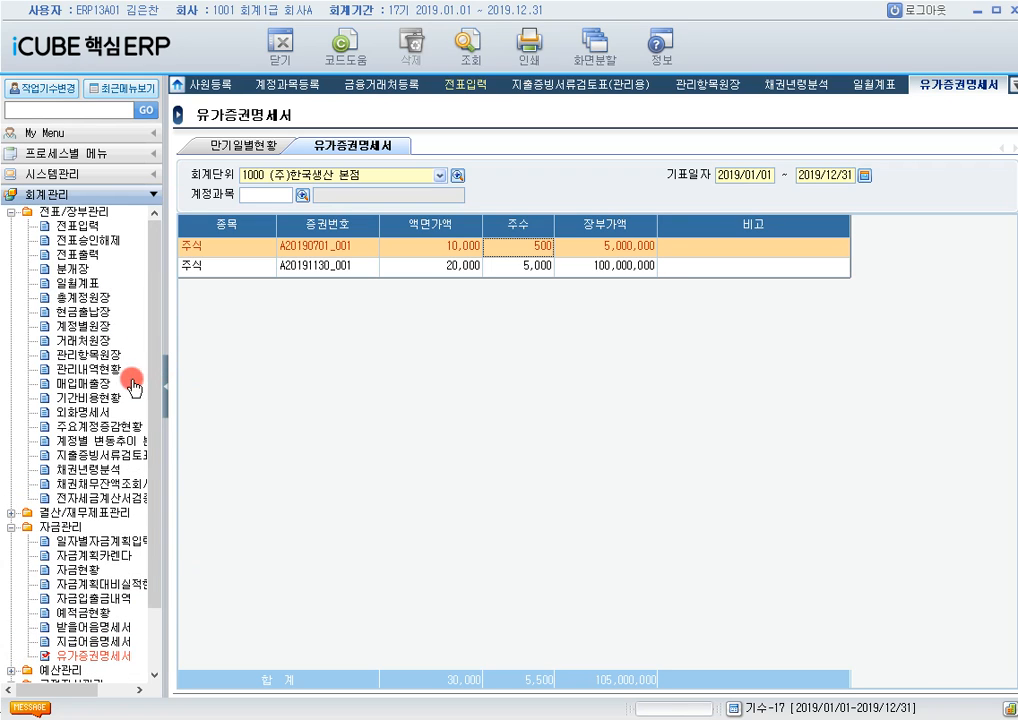
click(100, 396)
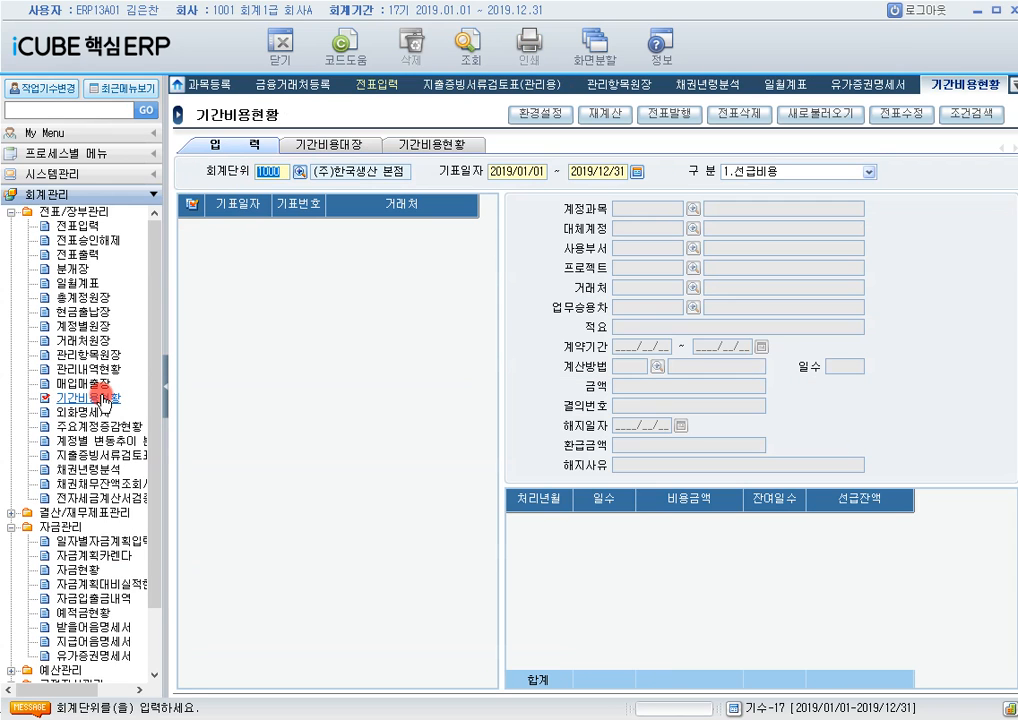
click(455, 146)
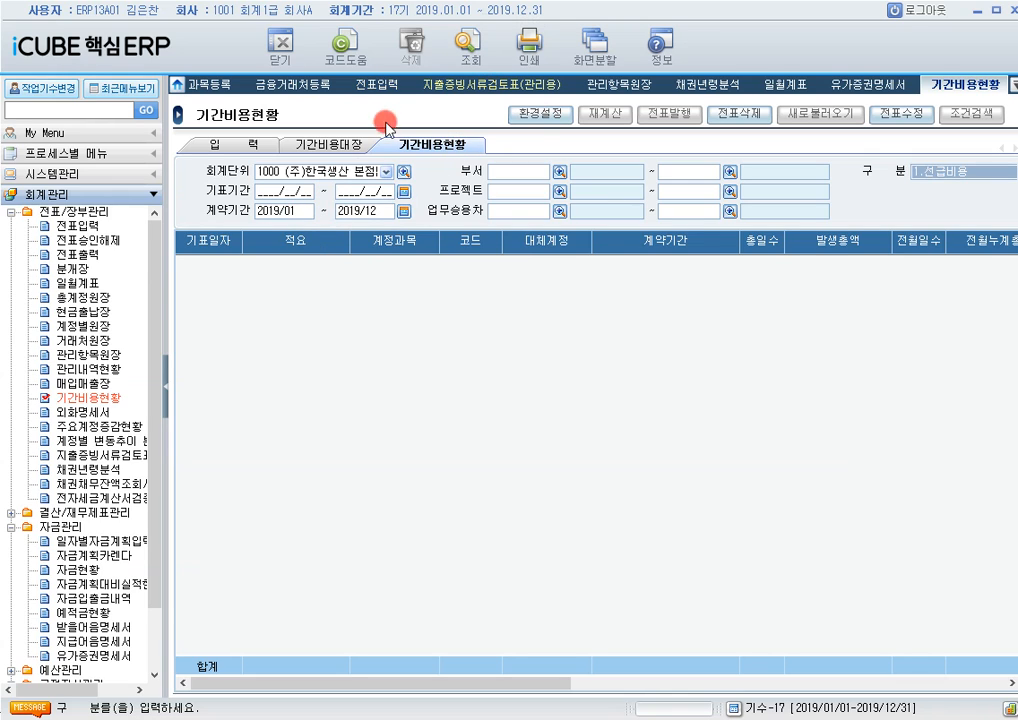
click(465, 28)
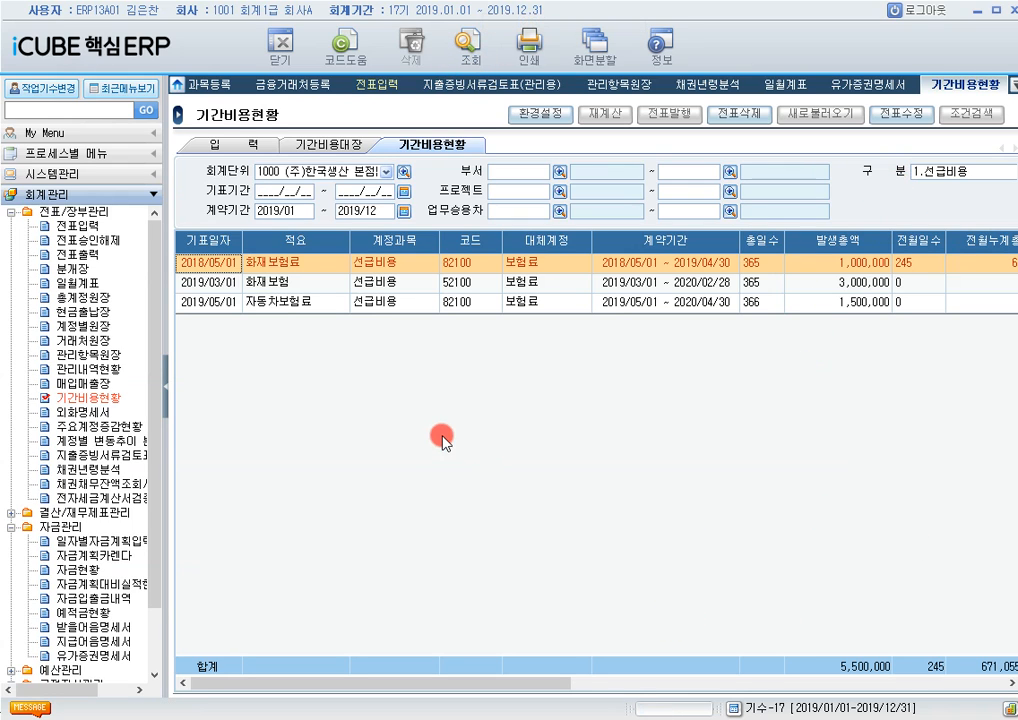
Step: Compare the 적요, 대체계정 codes and 조회기간비용 of the three prepaid insurance entries
click(268, 283)
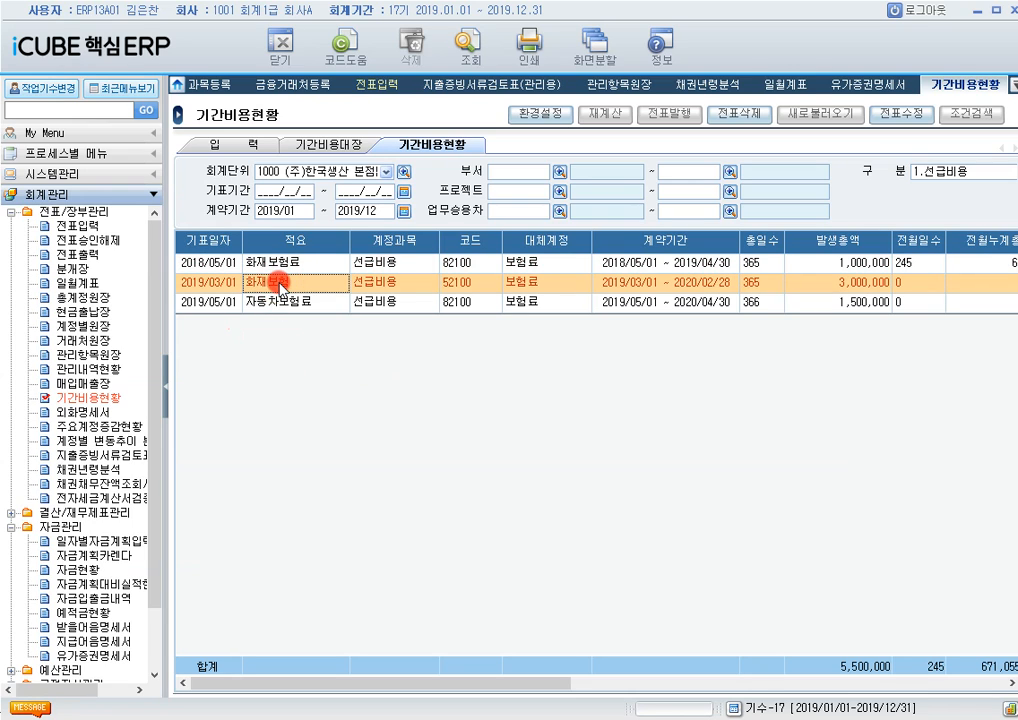
click(292, 304)
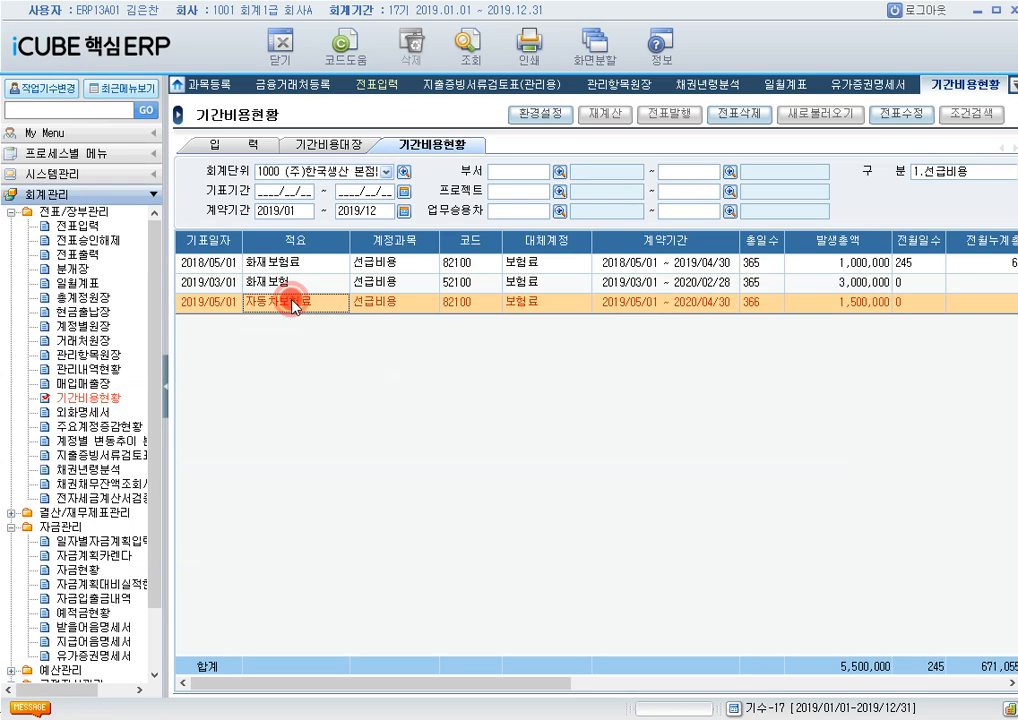
click(470, 263)
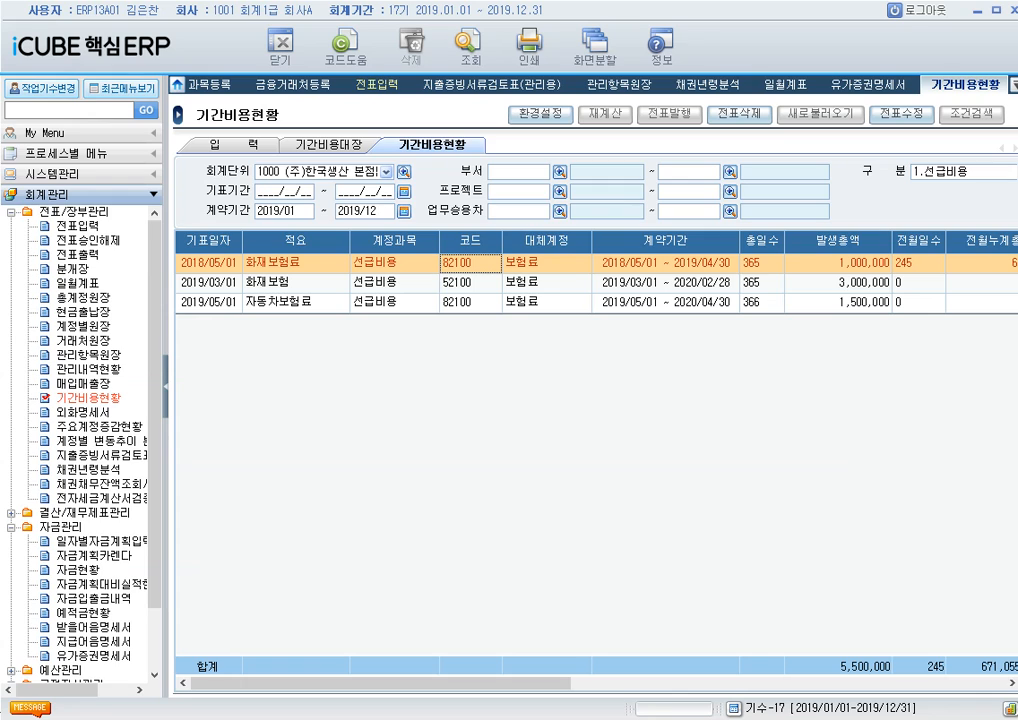
click(473, 302)
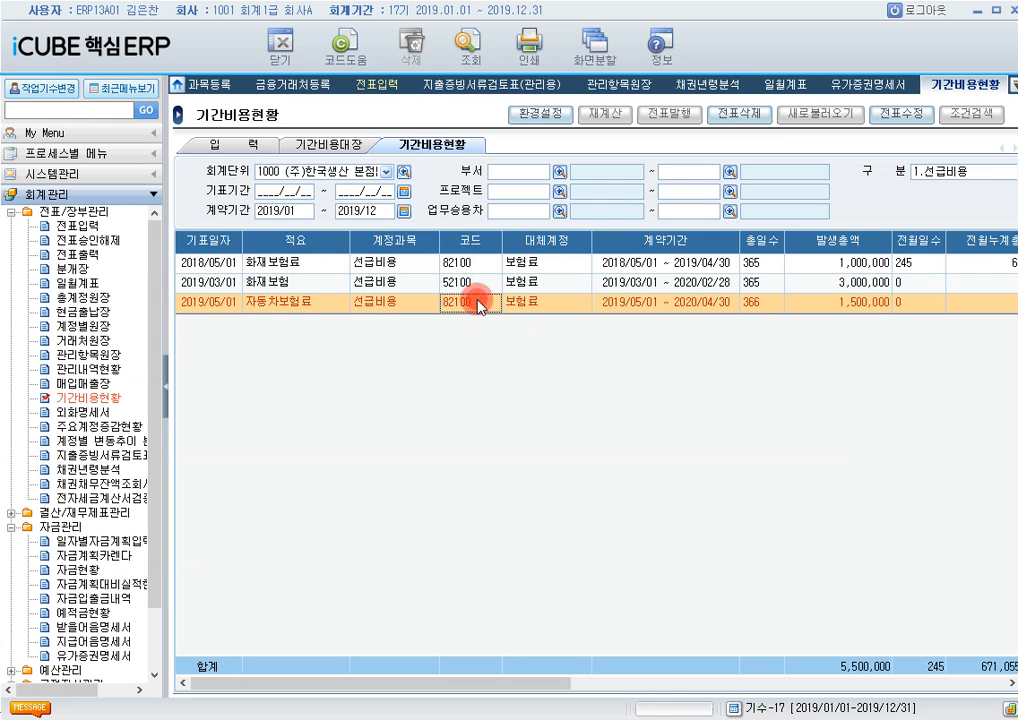
click(480, 284)
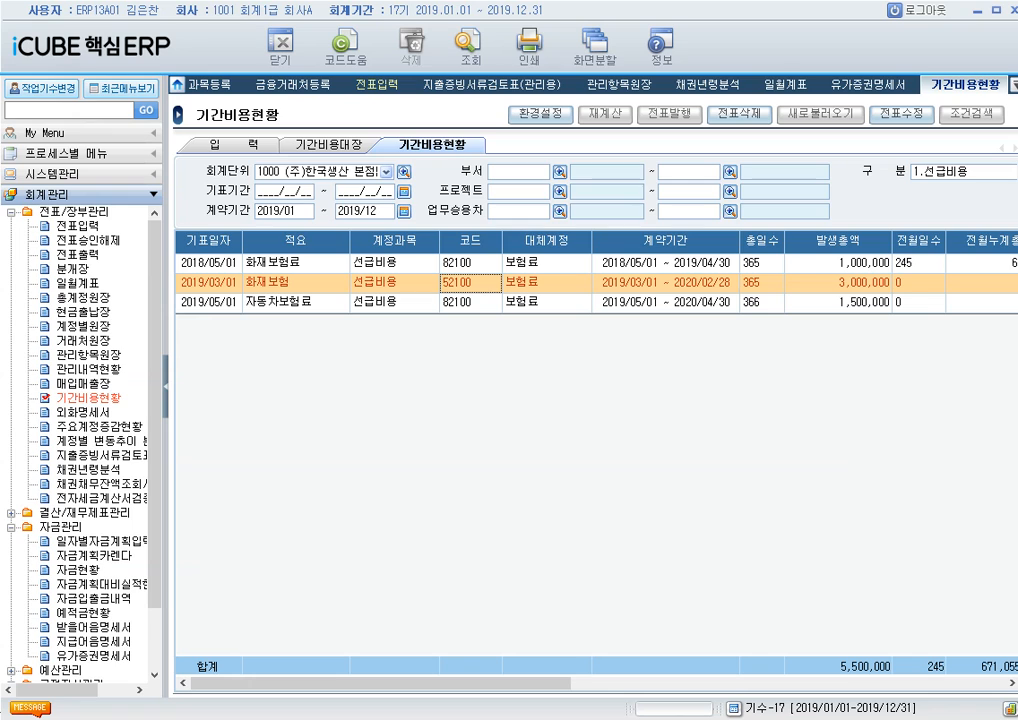
drag(562, 684, 740, 707)
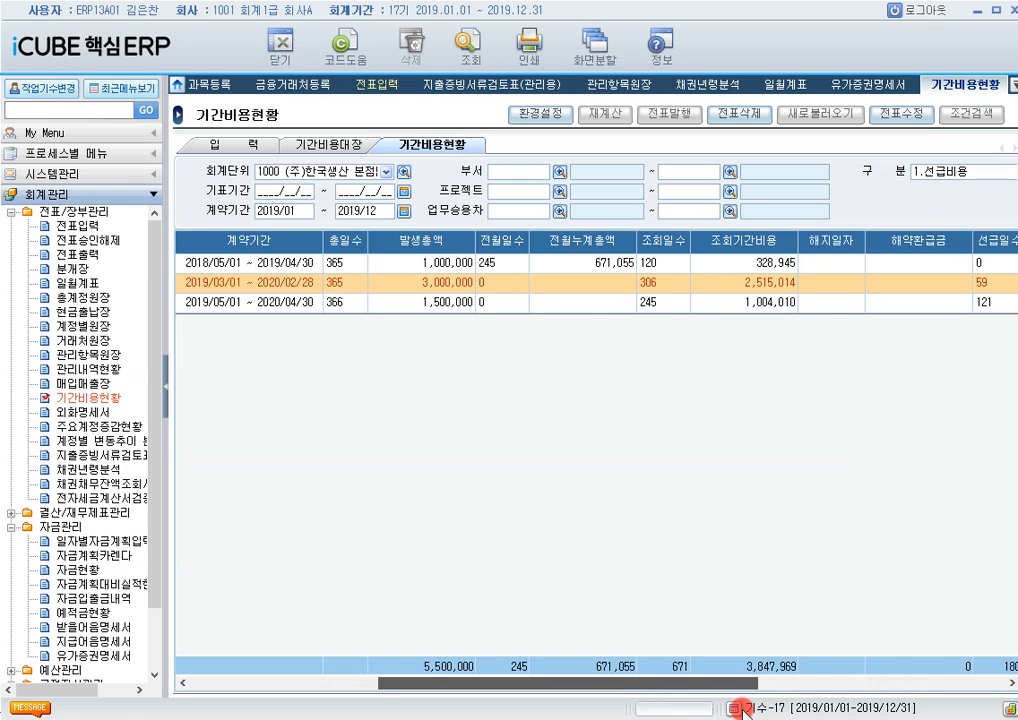
drag(740, 707, 552, 707)
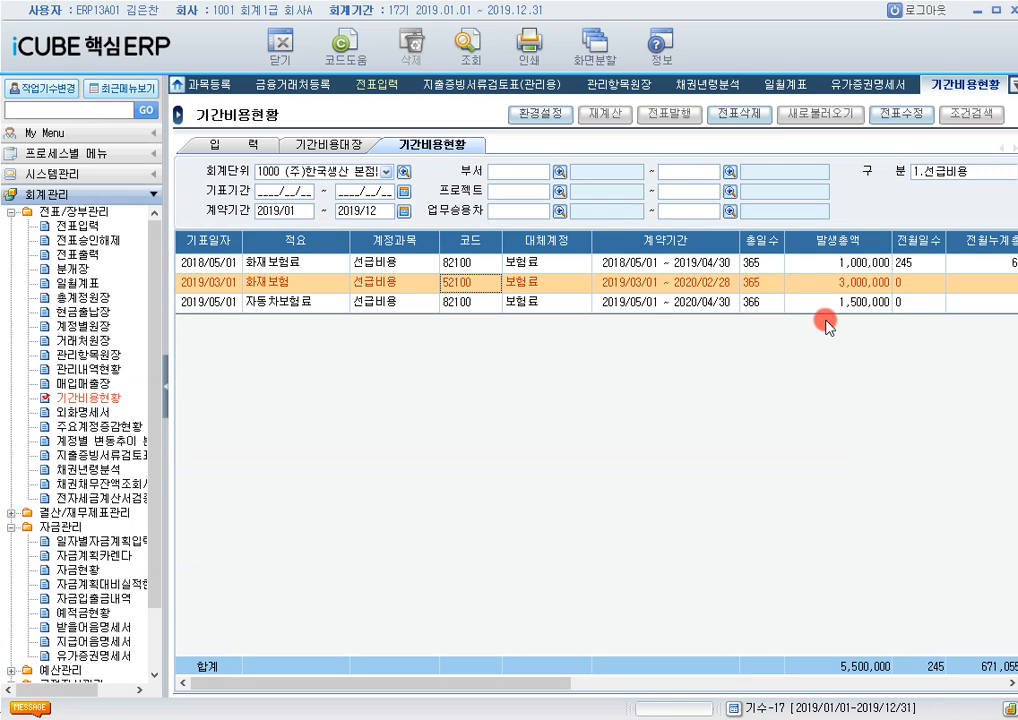
Step: Open the 받을어음명세서 report under 자금관리
click(65, 498)
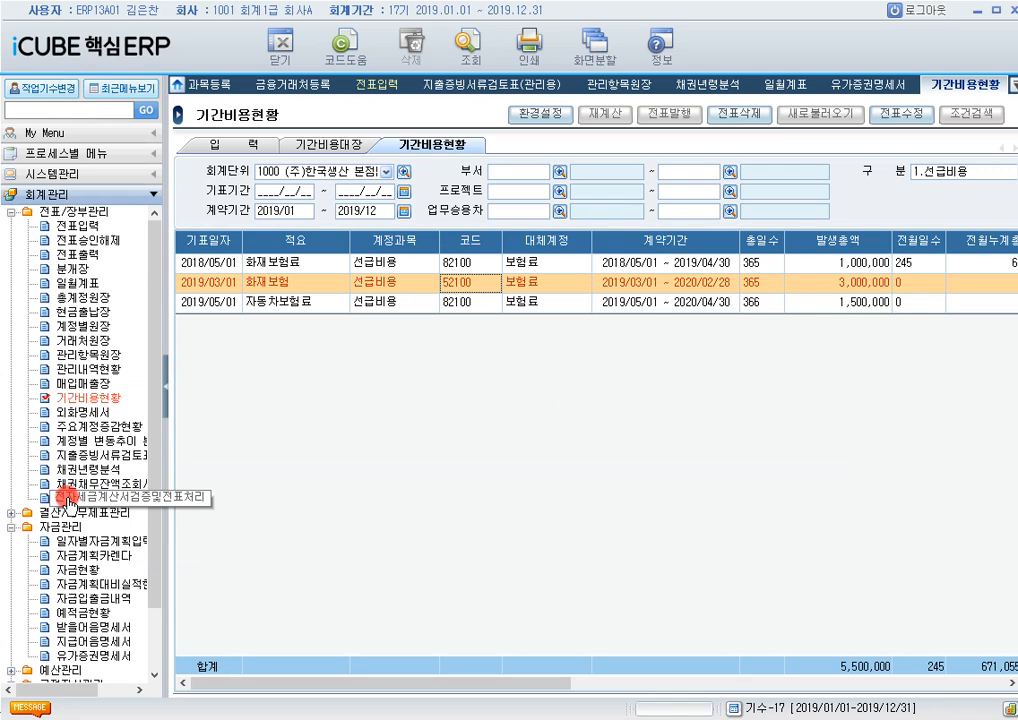
scroll(67, 503, down, 1)
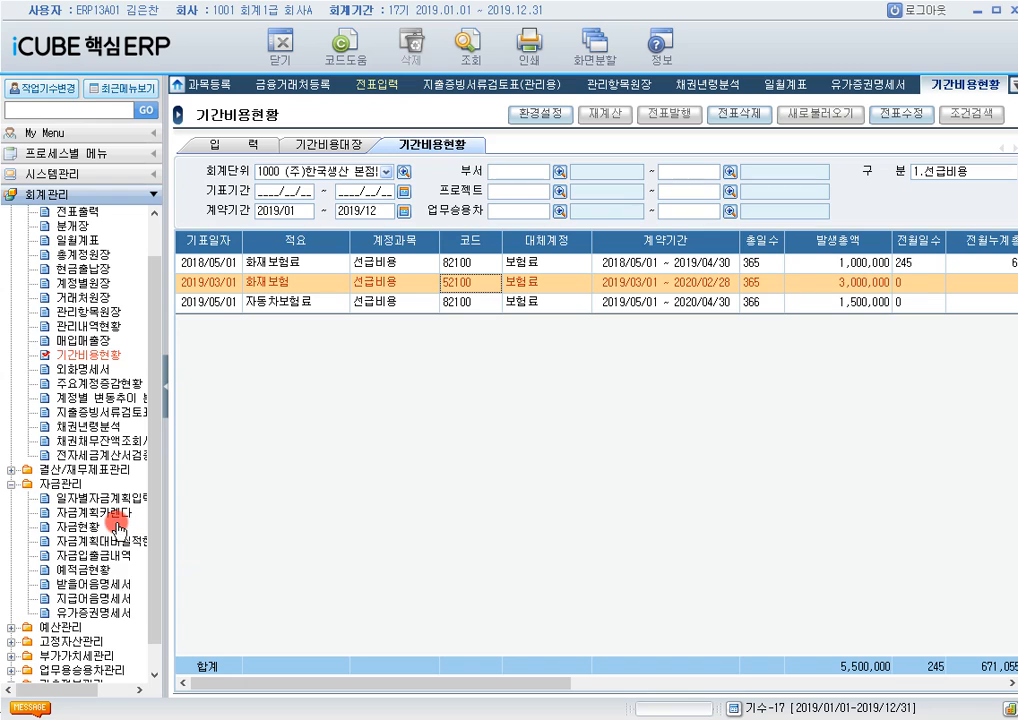
click(87, 586)
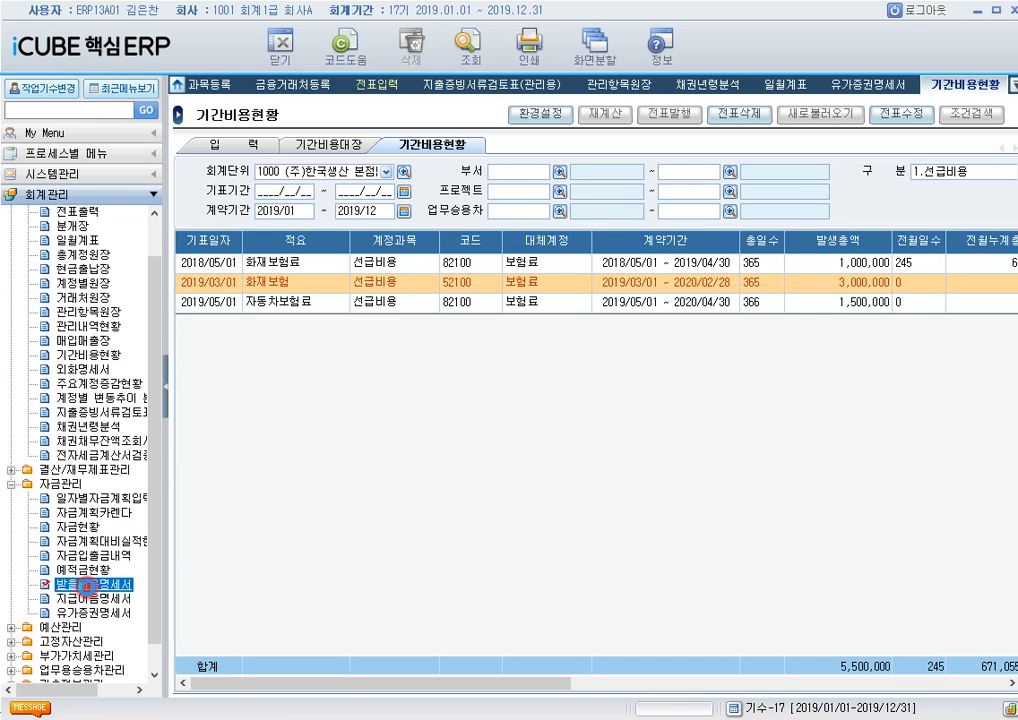
double_click(120, 588)
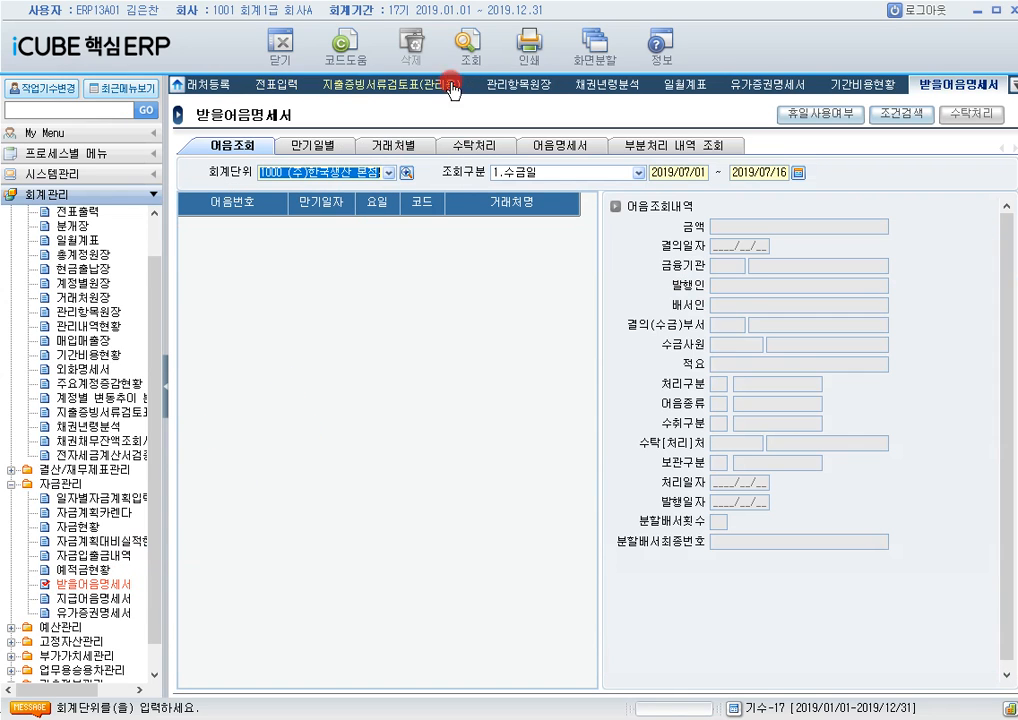
Step: Query 어음조회 by 수금일 for 2019/01/01 to 2019/12/31 and view the details of the first (주)영은실업 note maturing 2019/06/30
click(467, 42)
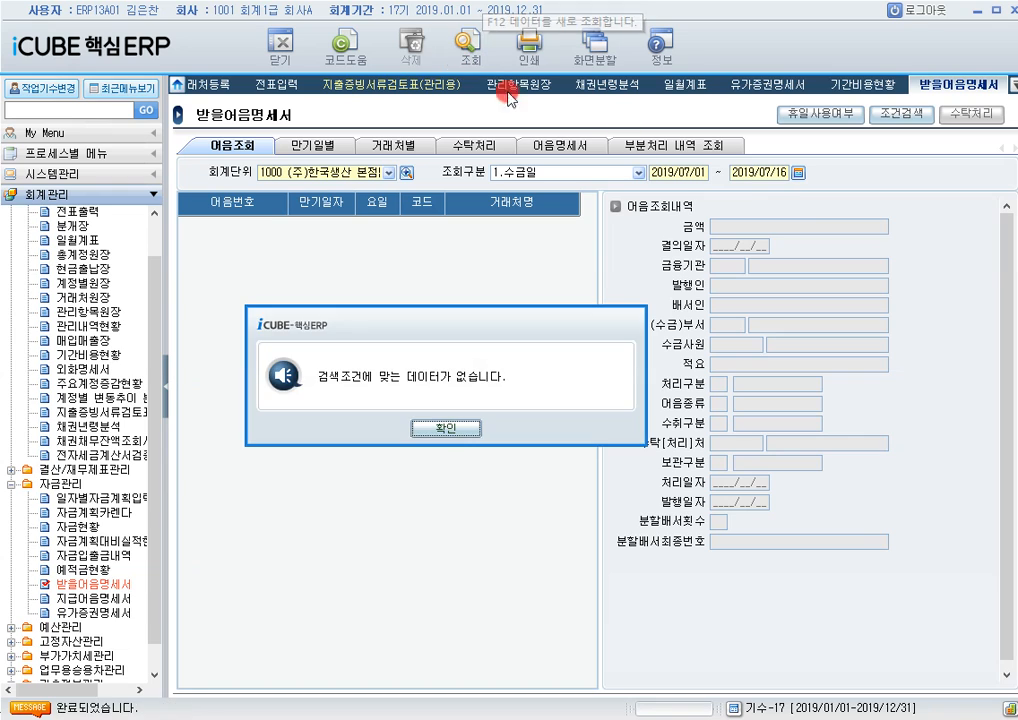
click(446, 428)
click(797, 176)
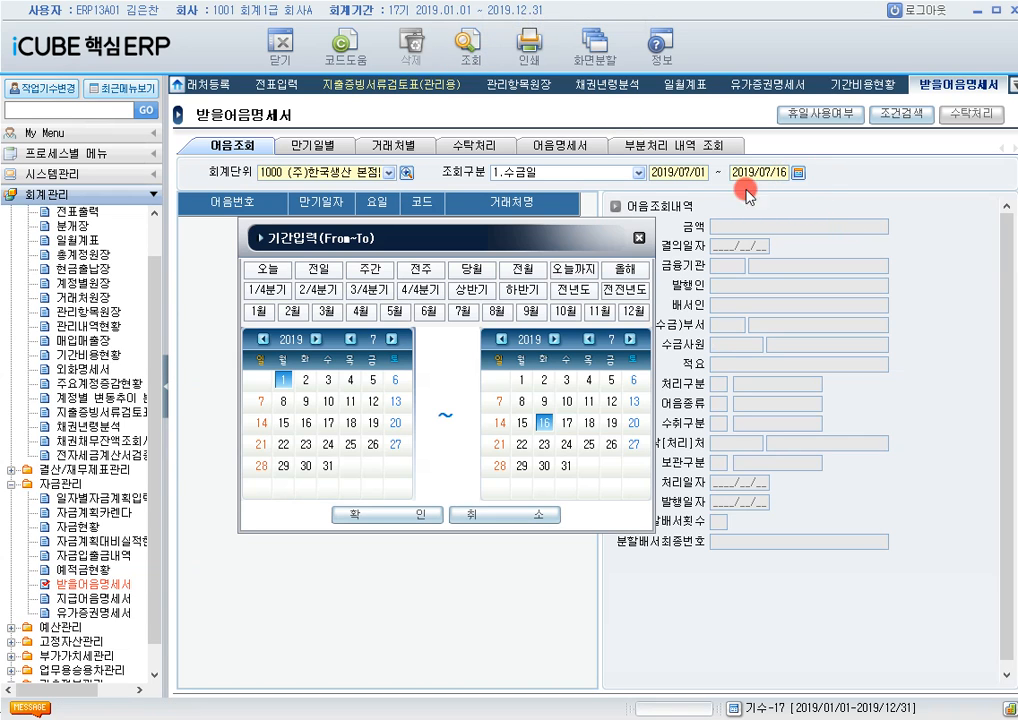
click(622, 269)
click(398, 513)
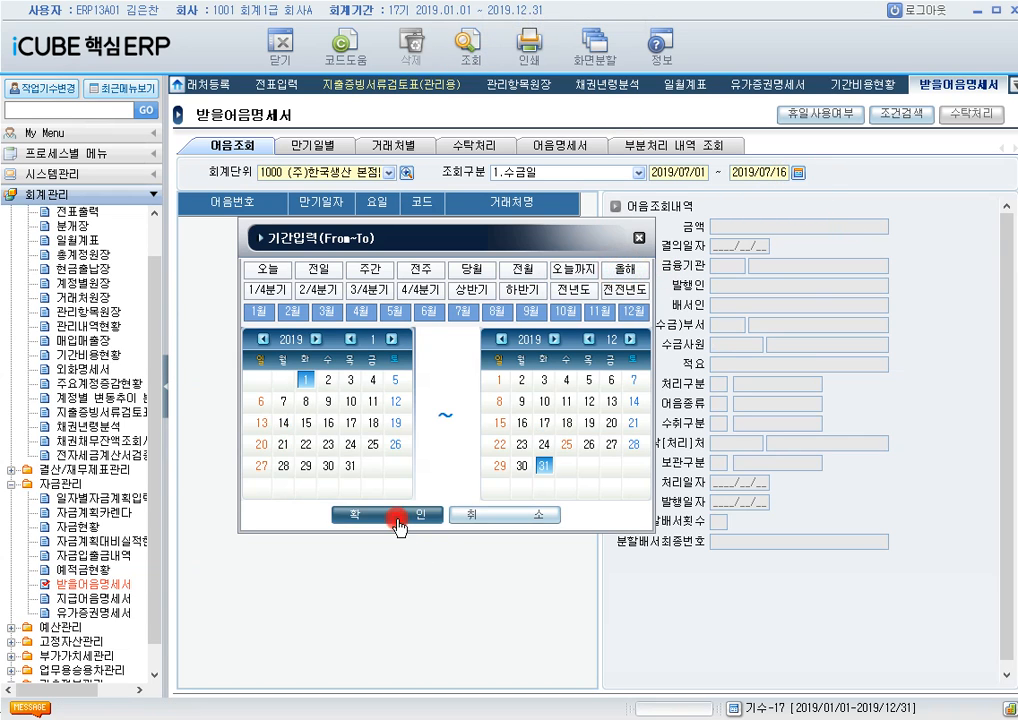
click(467, 42)
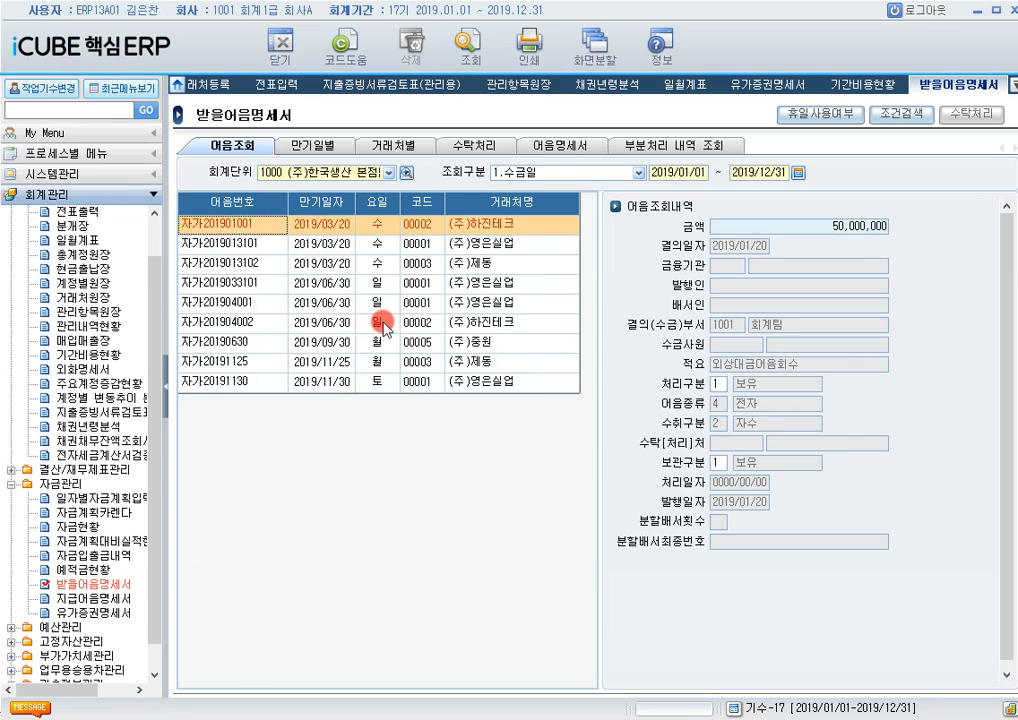
click(265, 287)
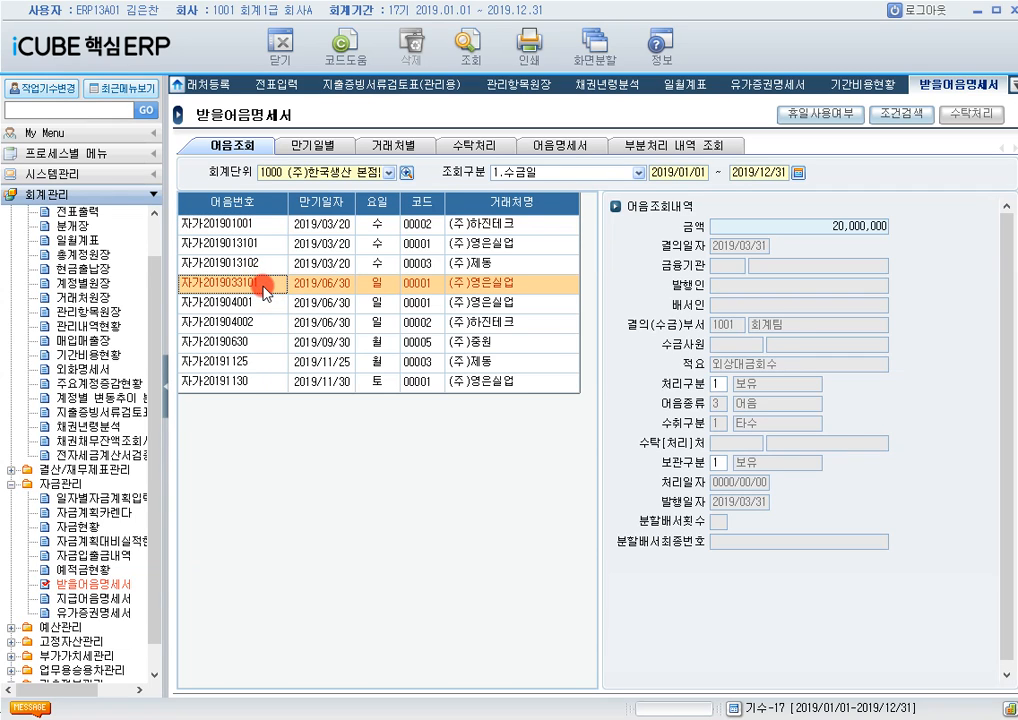
click(469, 287)
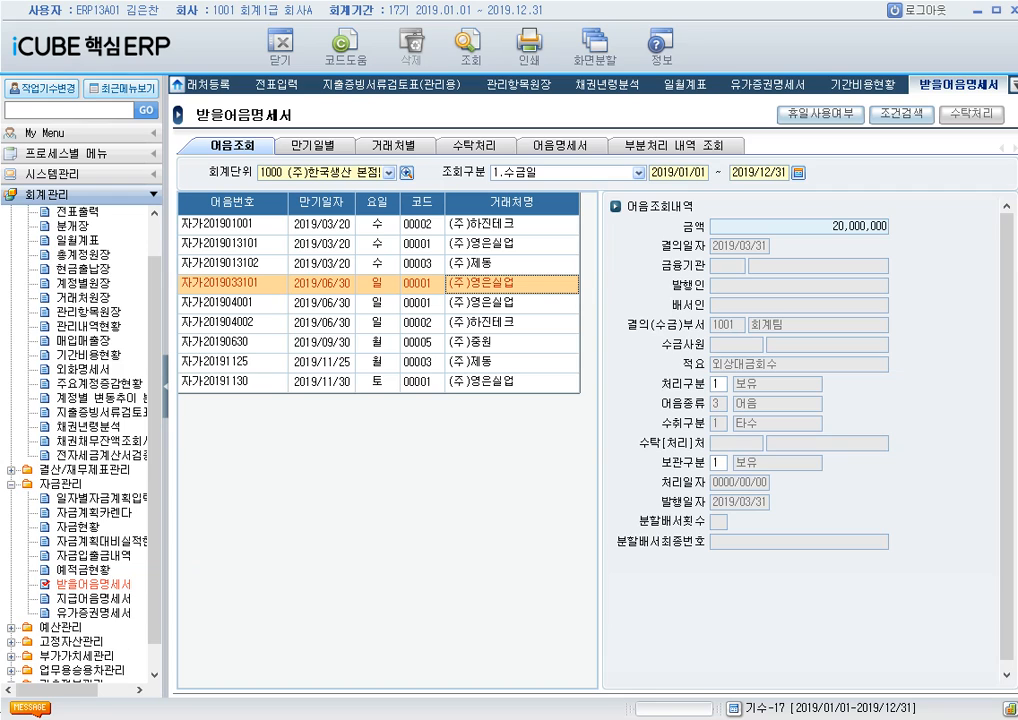
Step: Switch to the Windows calculator, clear it and multiply 20000000 by 0.12
key(alt+Tab)
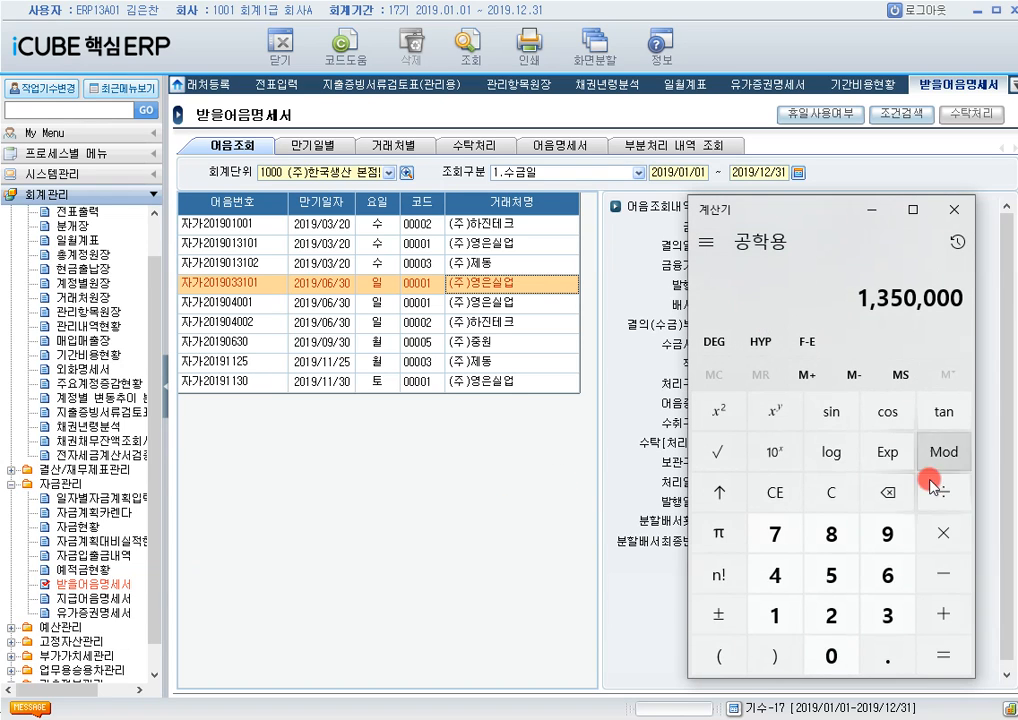
click(842, 495)
click(838, 314)
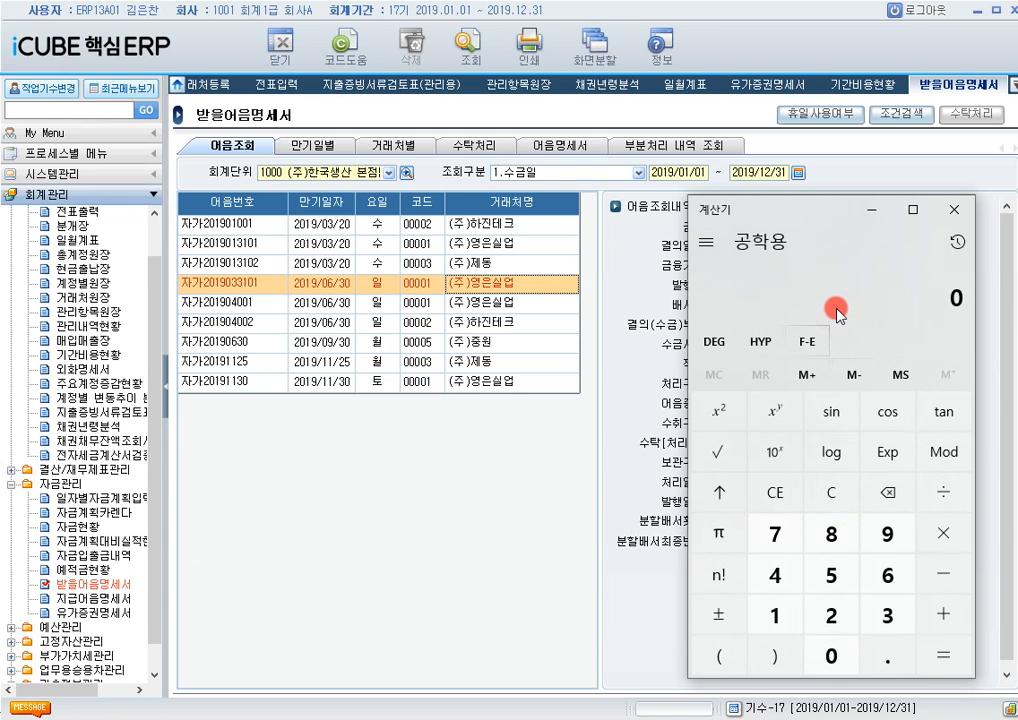
text(20000000)
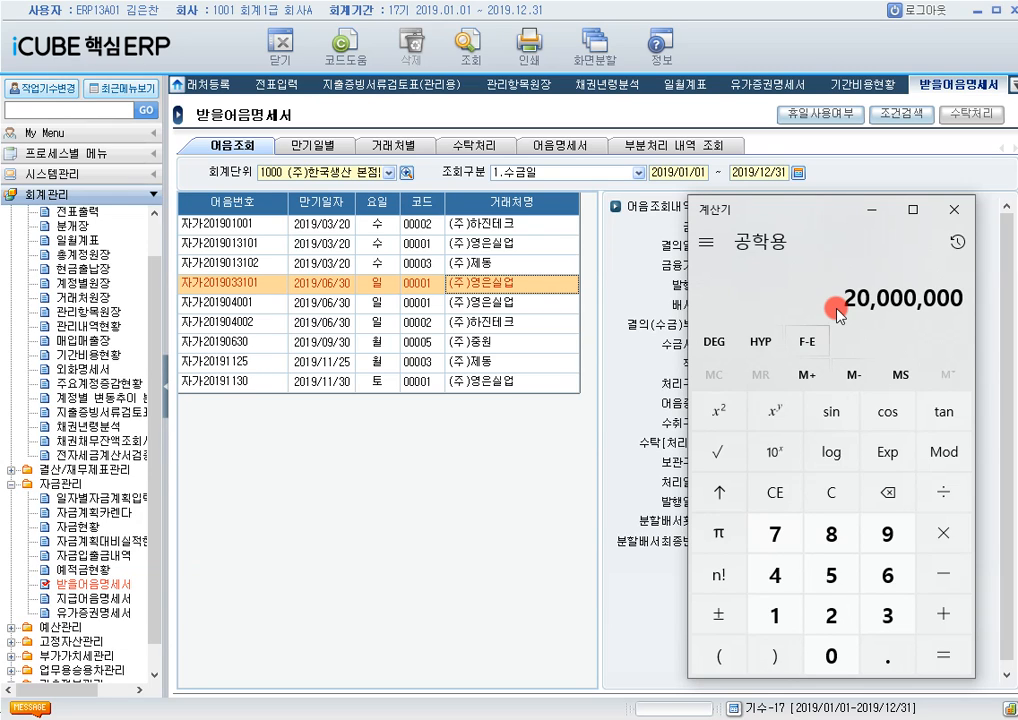
text(*)
text(0.12)
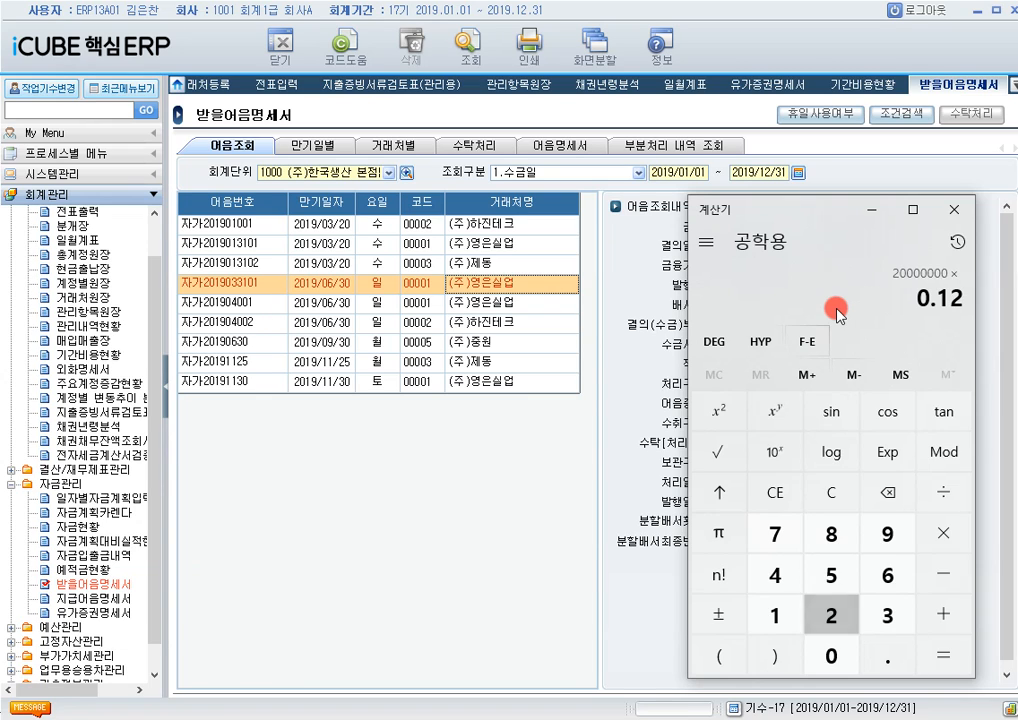
text(*)
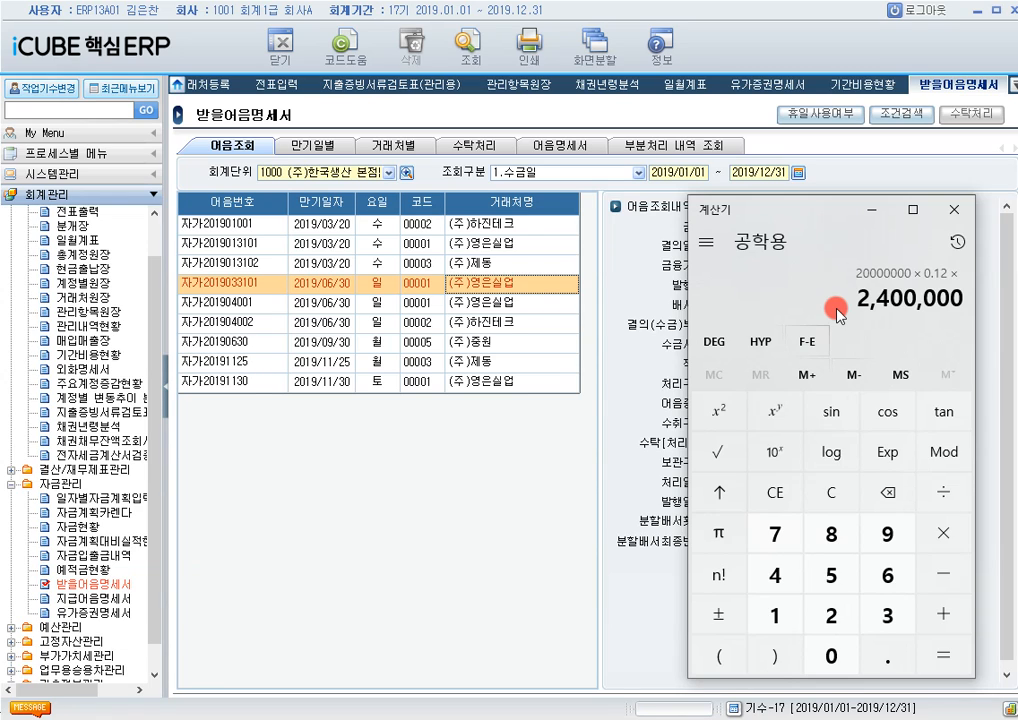
Step: Divide the product by 12, multiply it by 1 and minimize the calculator
click(953, 499)
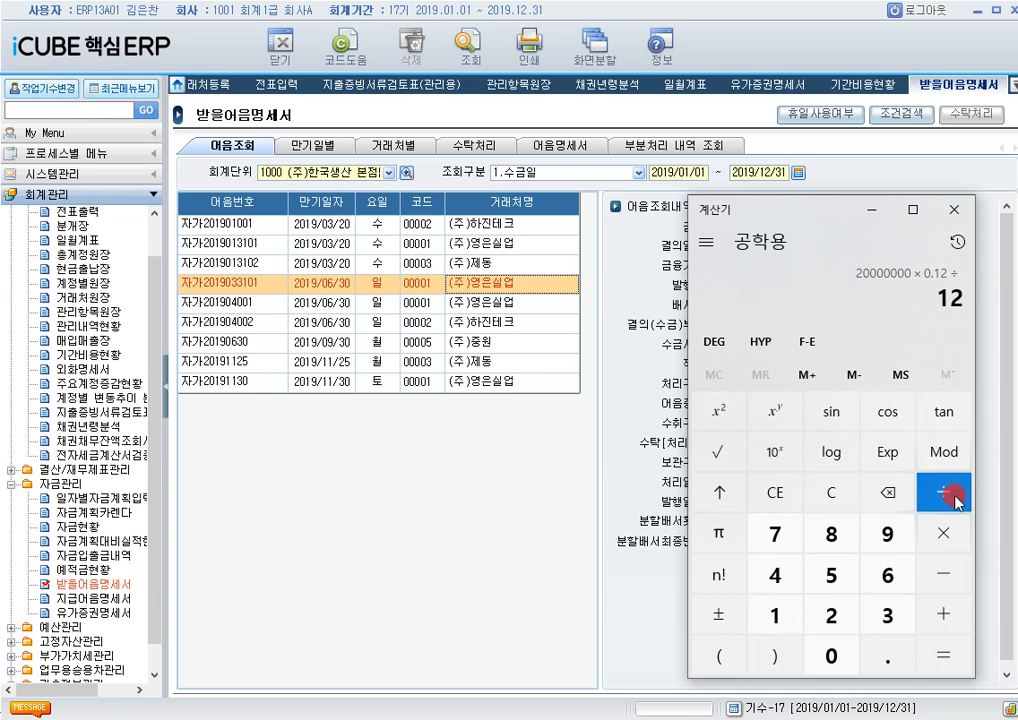
click(952, 533)
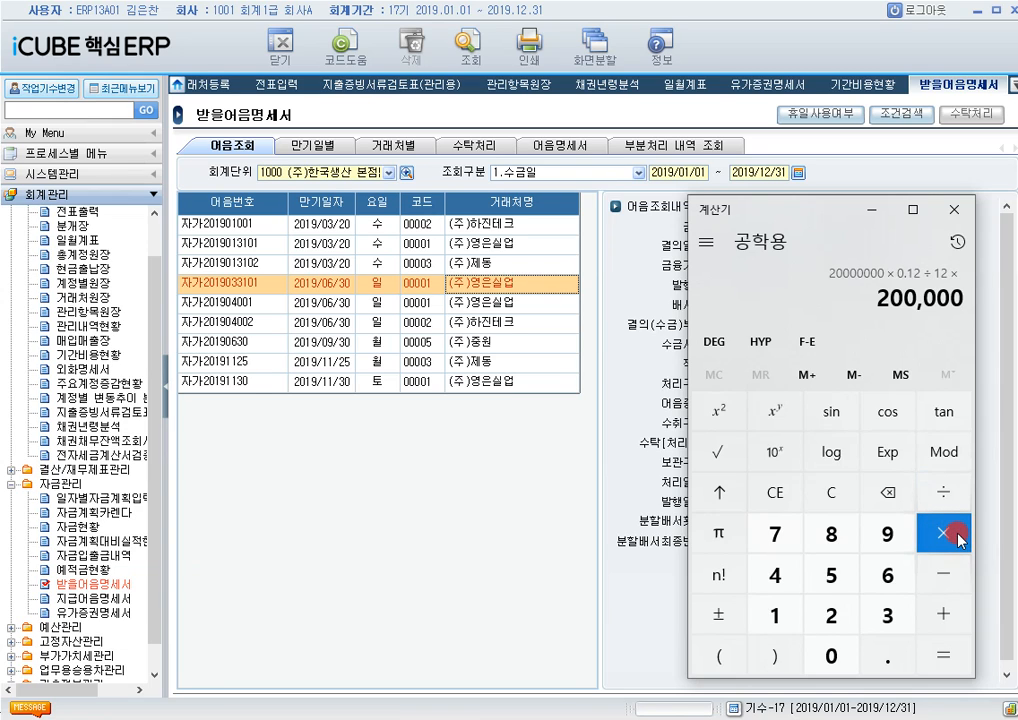
key(1)
key(Return)
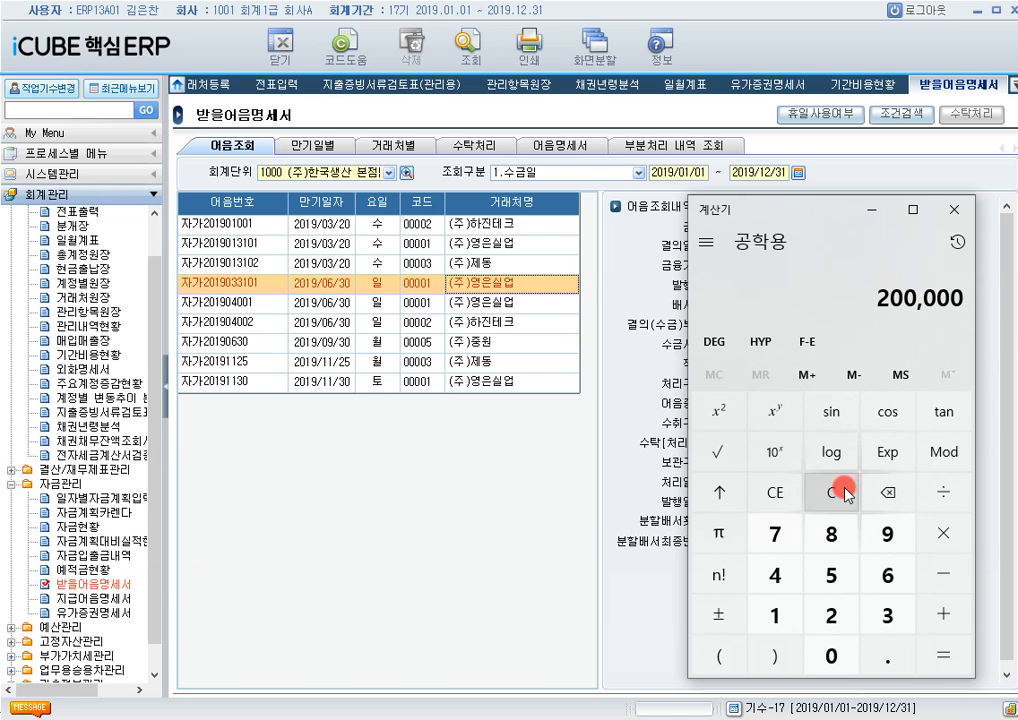
click(867, 211)
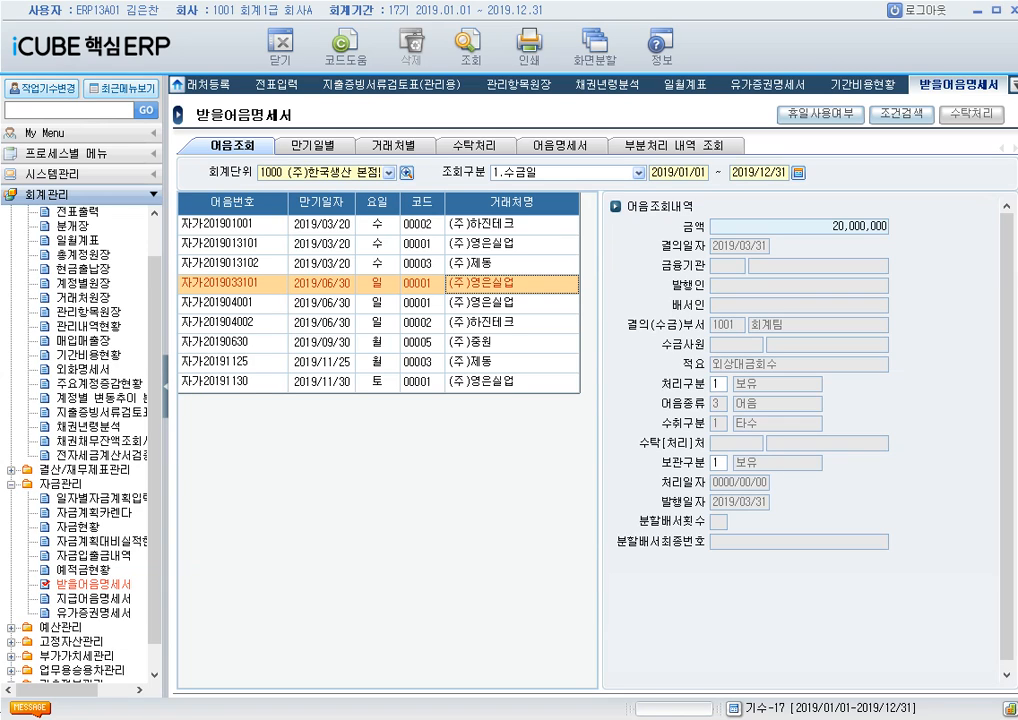
Step: Expand 예산관리 and open the 예산초과현황 report
scroll(157, 581, down, 1)
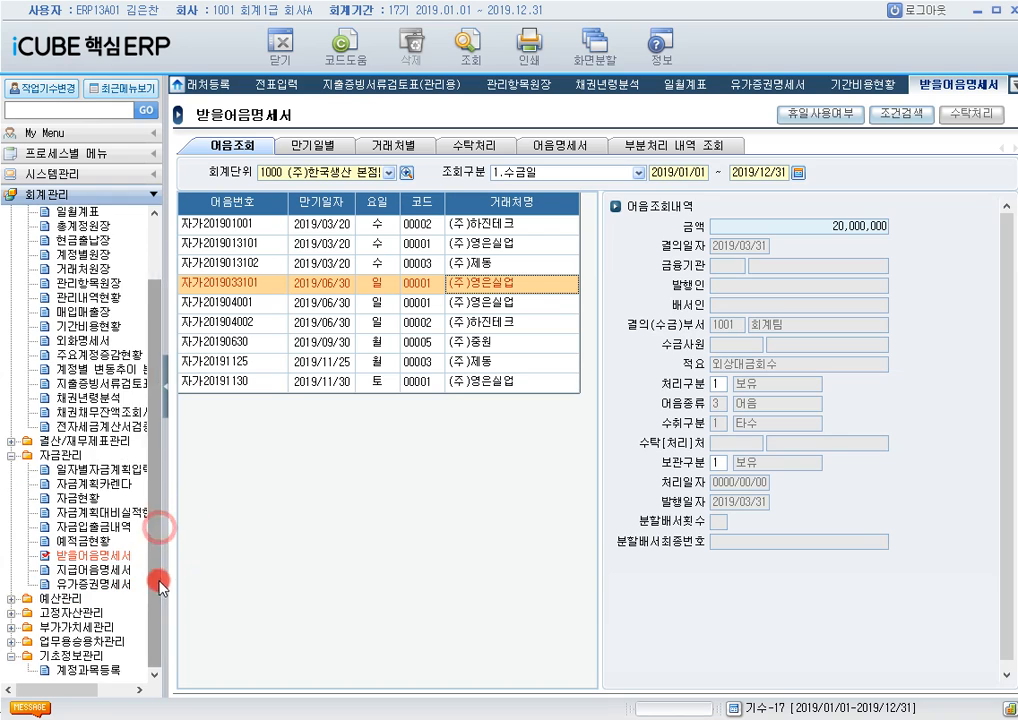
click(11, 598)
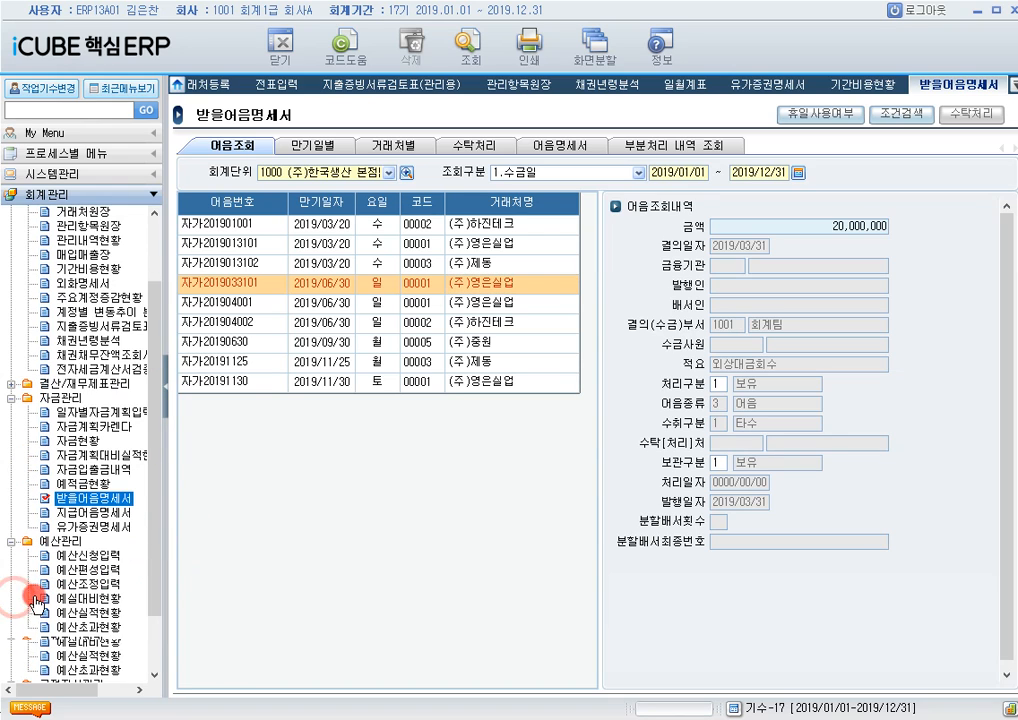
click(85, 630)
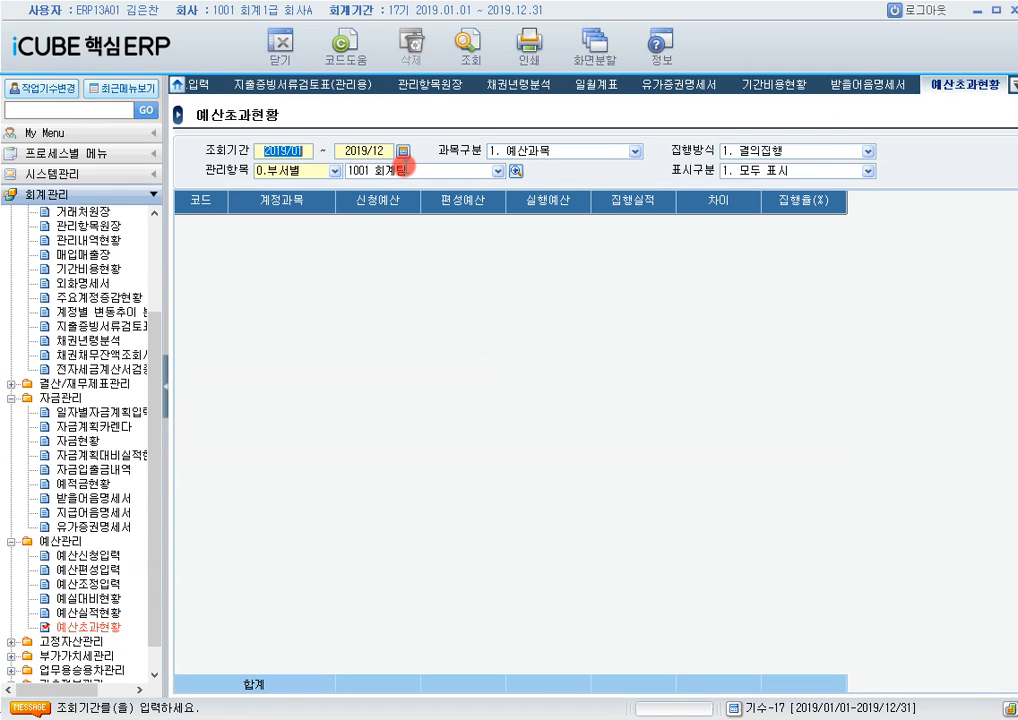
Step: Query the 회계팀 budget for 2019/01 to 2019/12 with 집행방식 set to 승인집행 and select the 차량유지비 difference
click(802, 152)
click(796, 178)
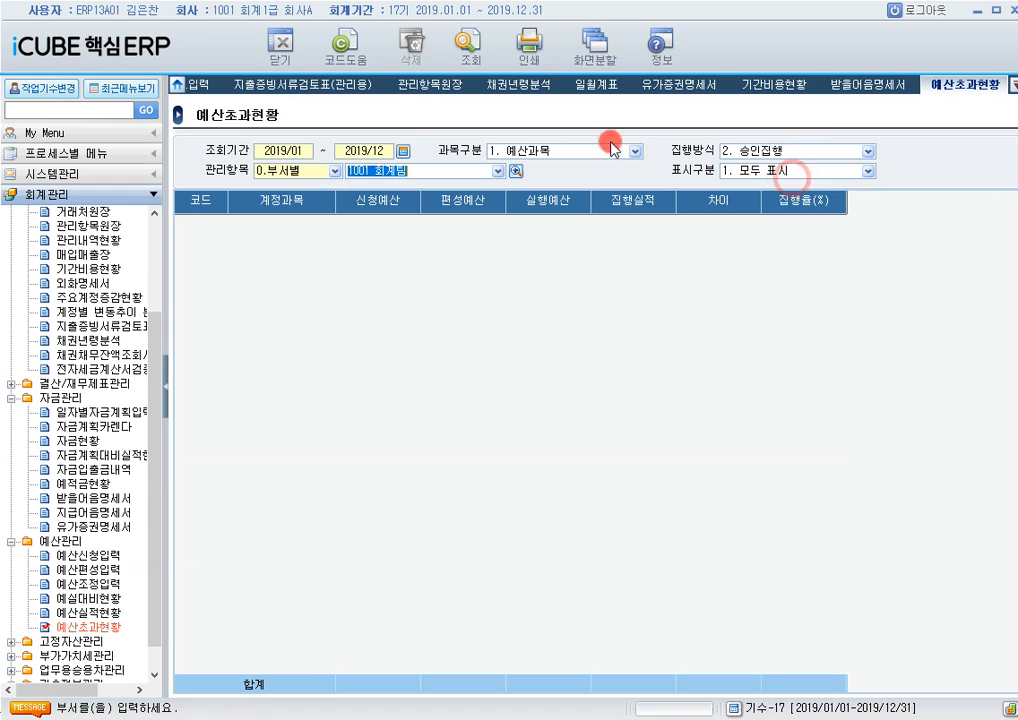
click(470, 52)
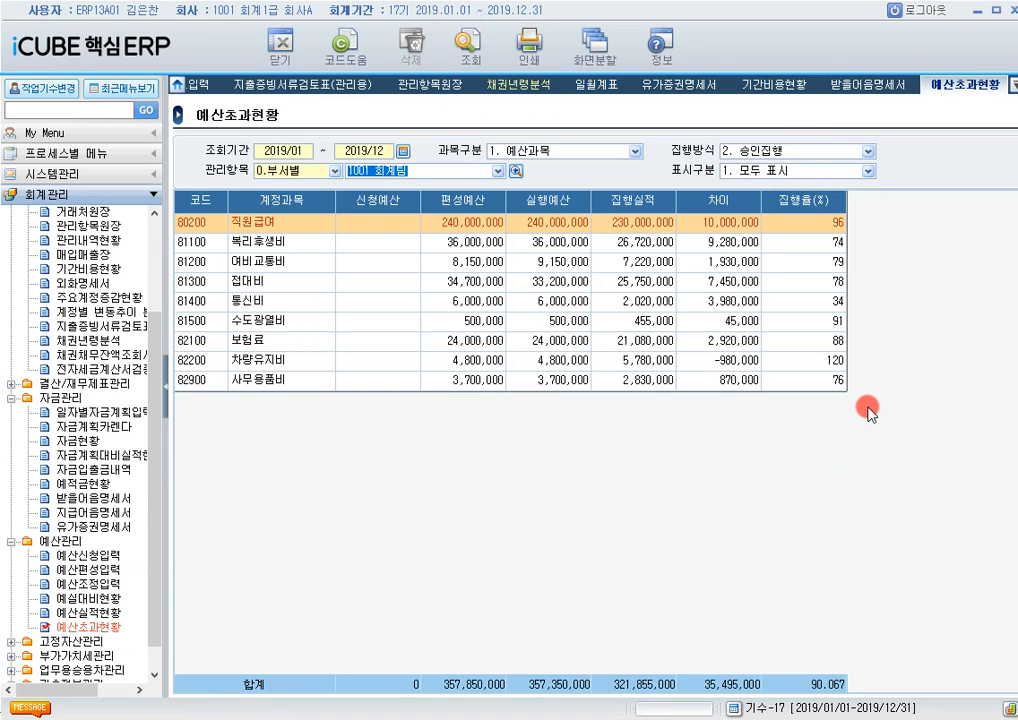
click(737, 364)
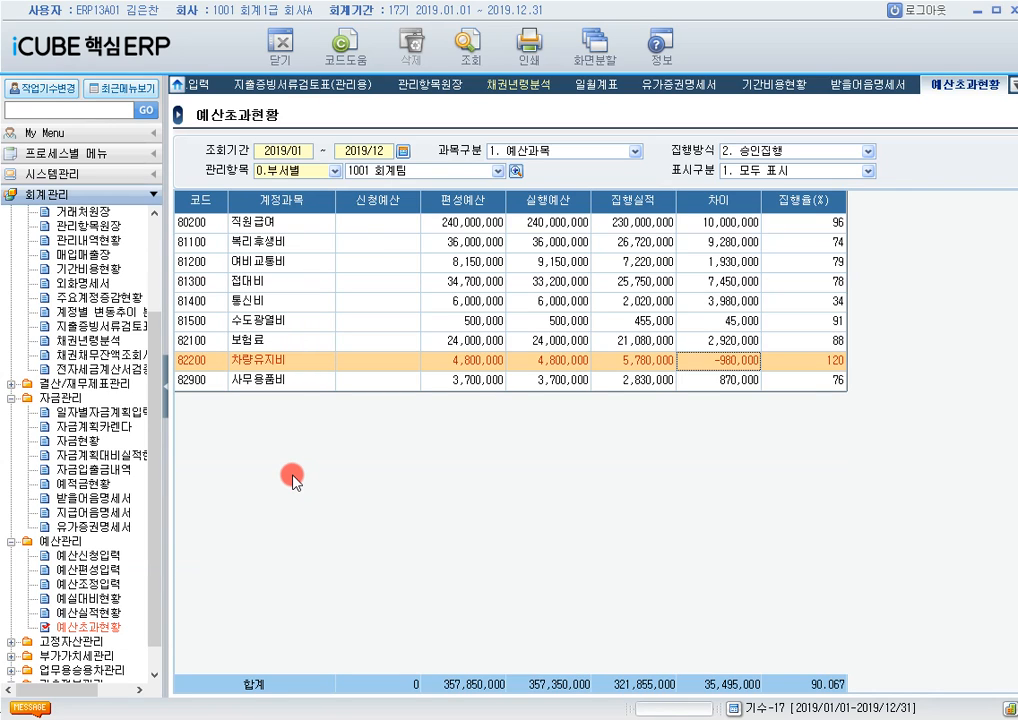
Step: Open 자금현황 under 자금관리 and query its 총괄거래현황 view with 조회기간 2019/05/31 to 2019/05/31
click(80, 440)
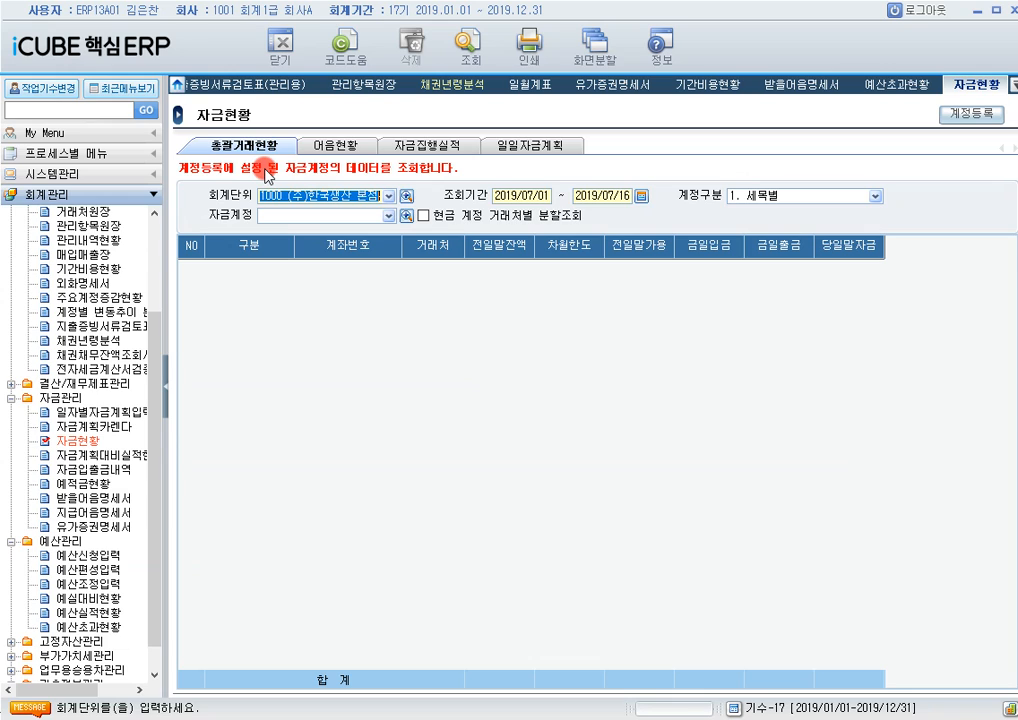
click(641, 196)
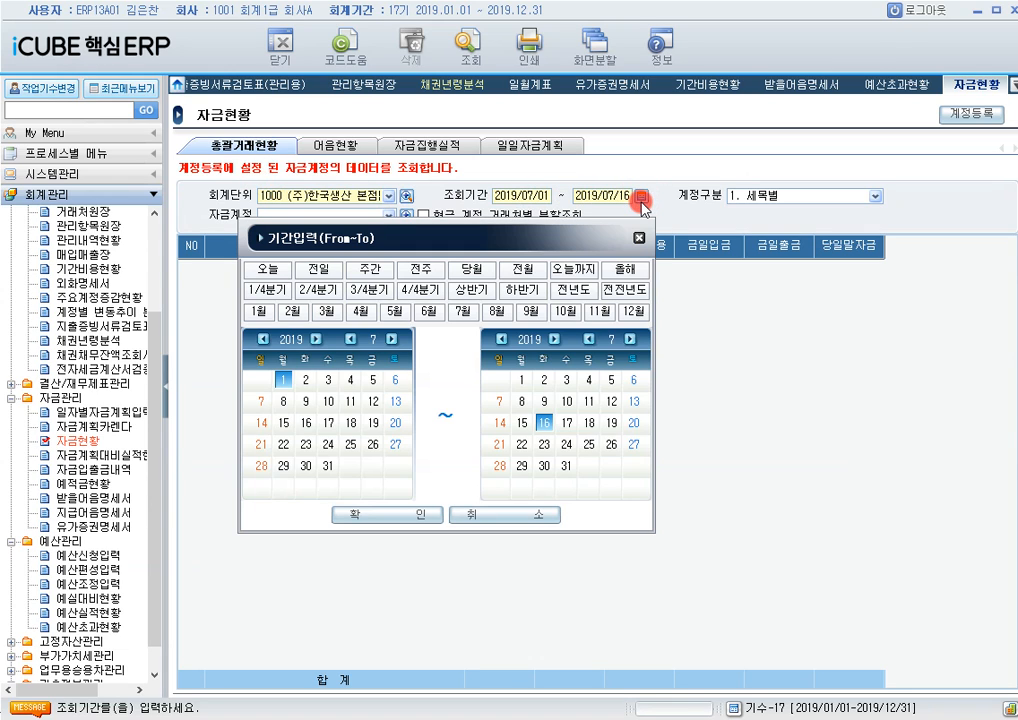
click(640, 237)
click(538, 199)
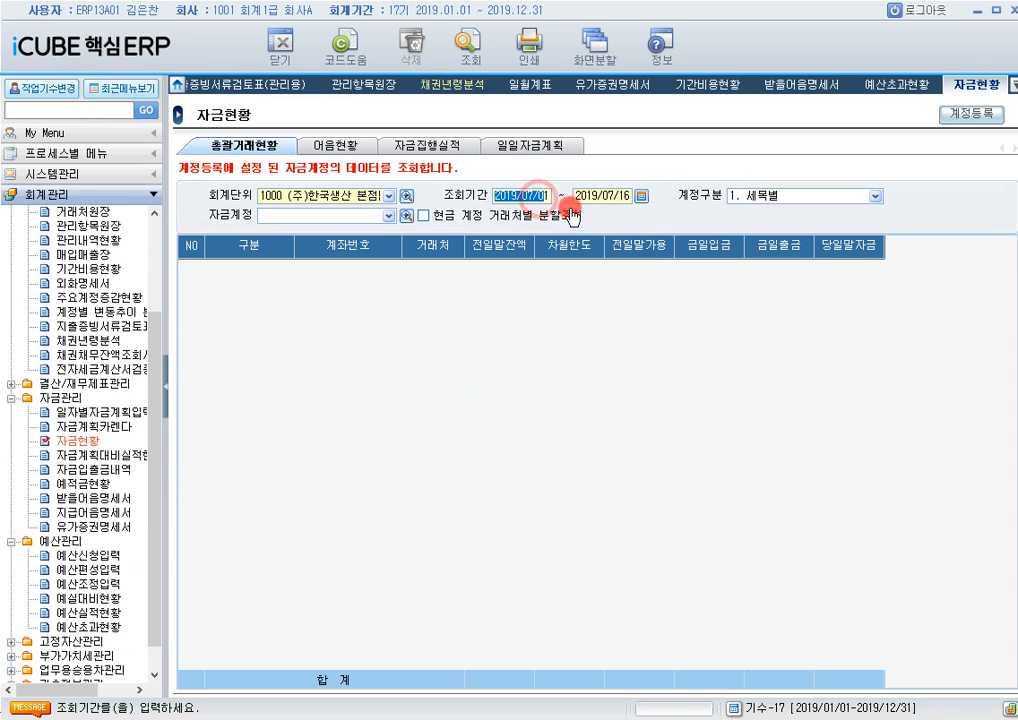
key(BackSpace)
text(20190)
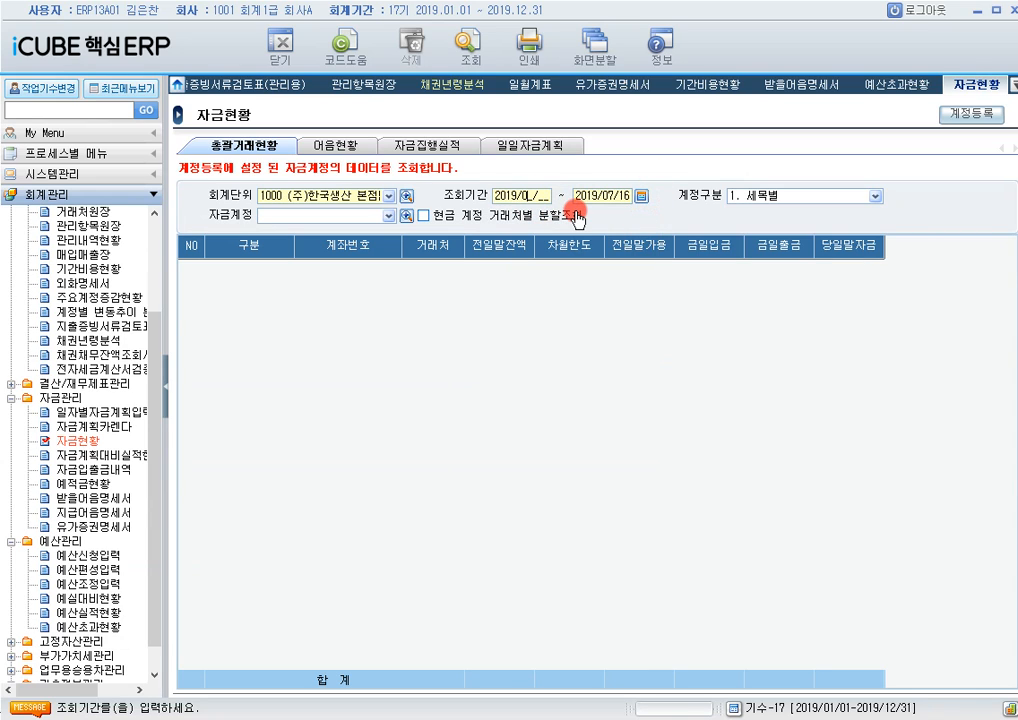
text(53120190531)
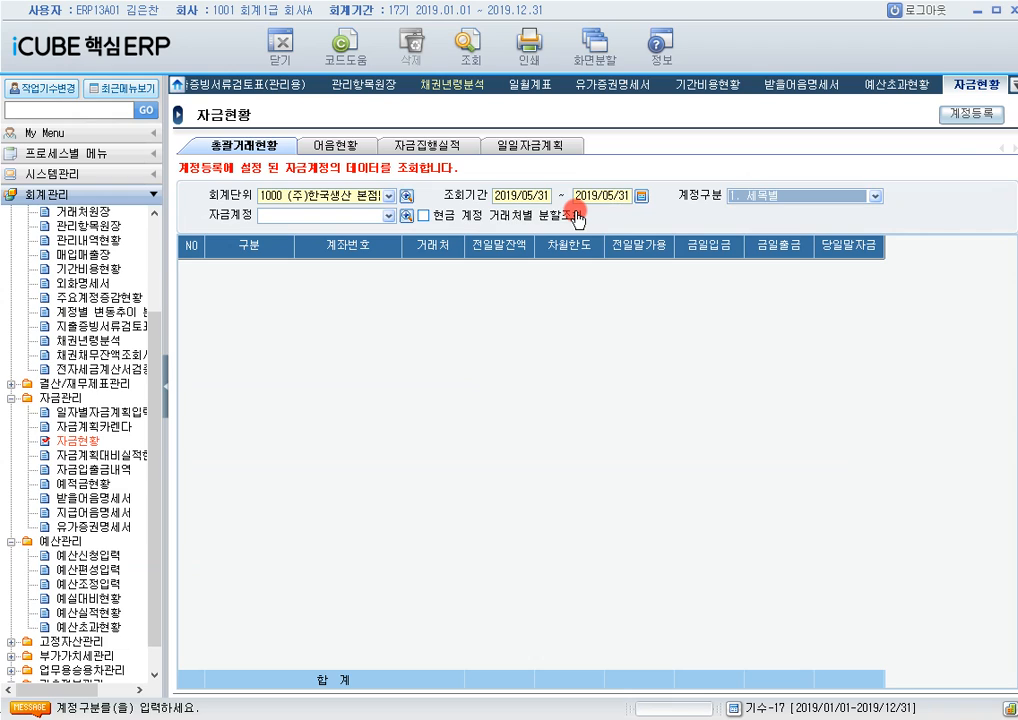
click(467, 44)
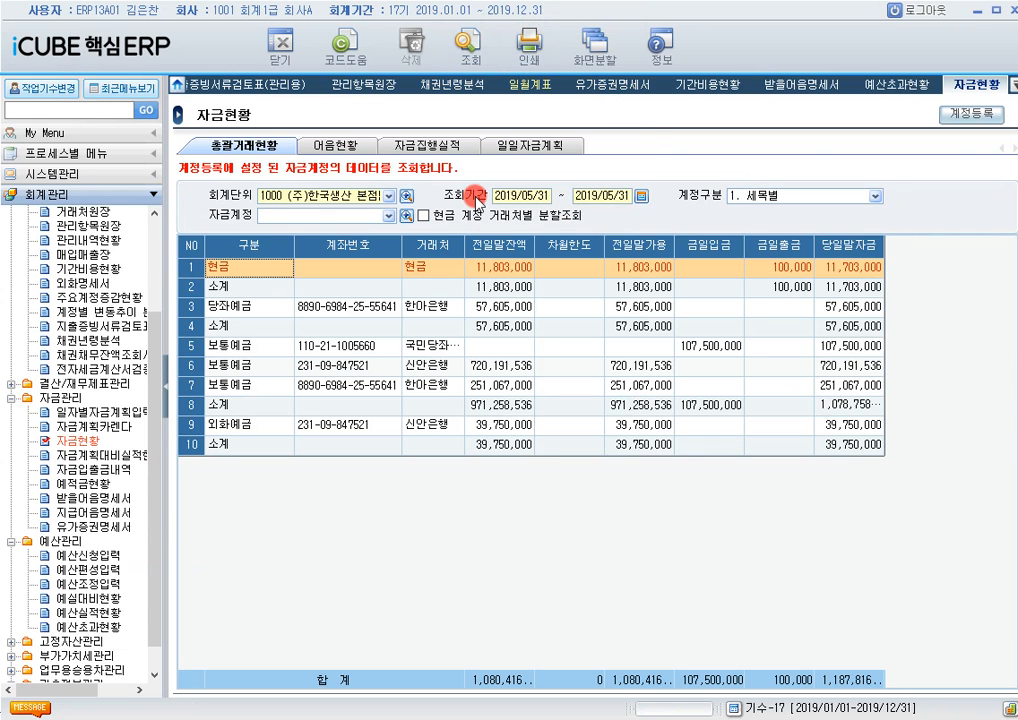
Step: Examine the 당일말자금 amounts of the 현금, 외화예금 and 당좌예금 rows
click(441, 274)
click(441, 306)
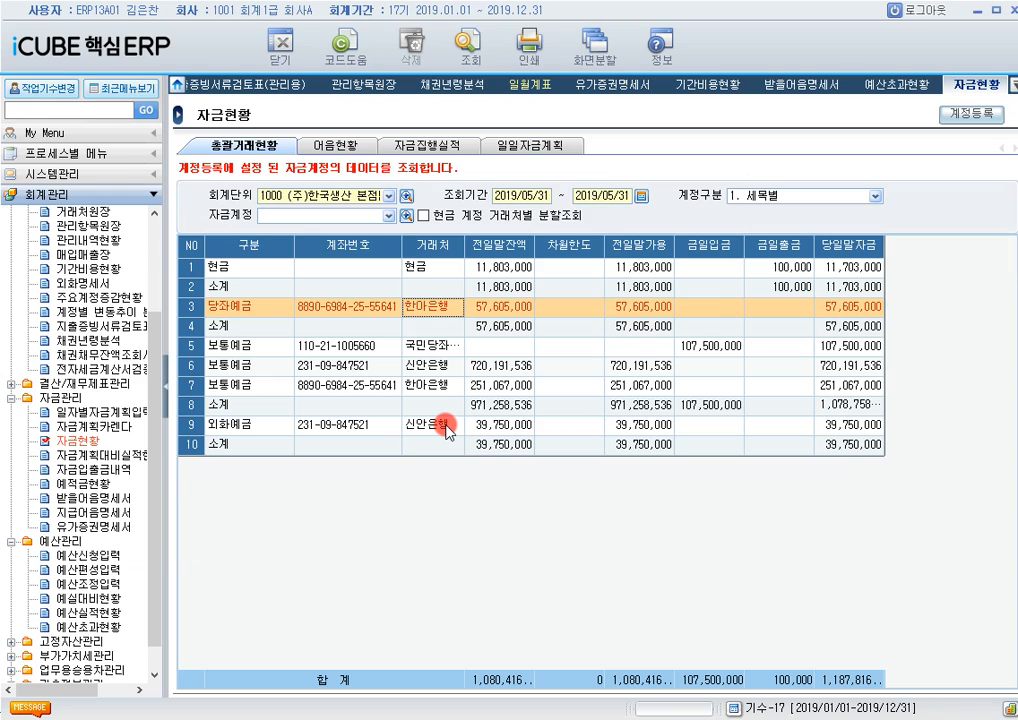
click(871, 269)
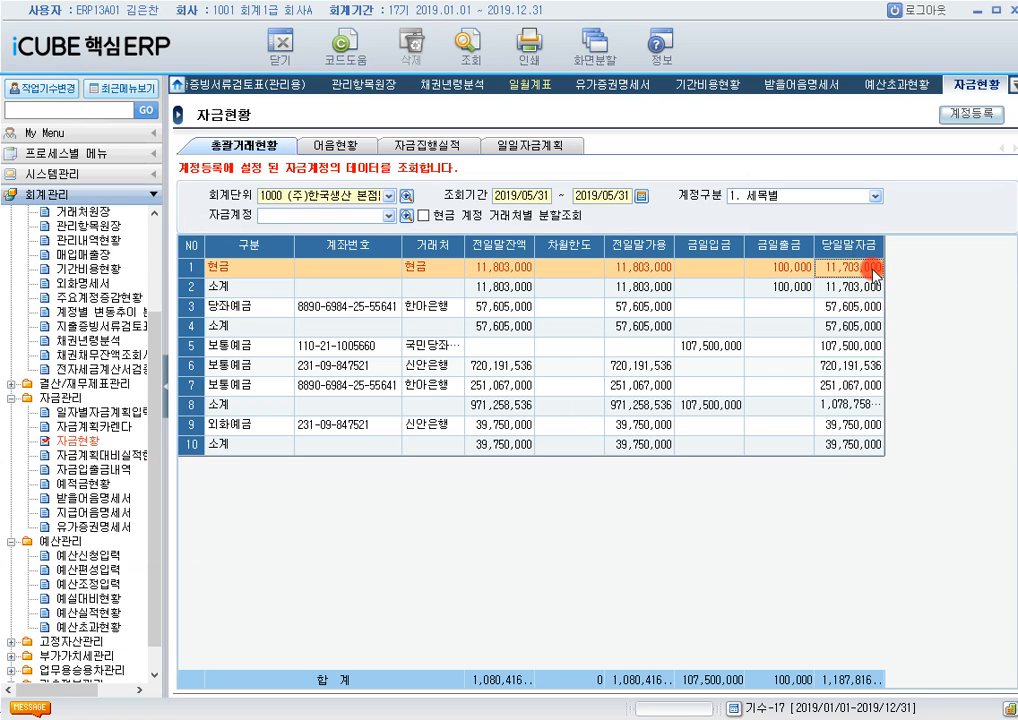
click(862, 431)
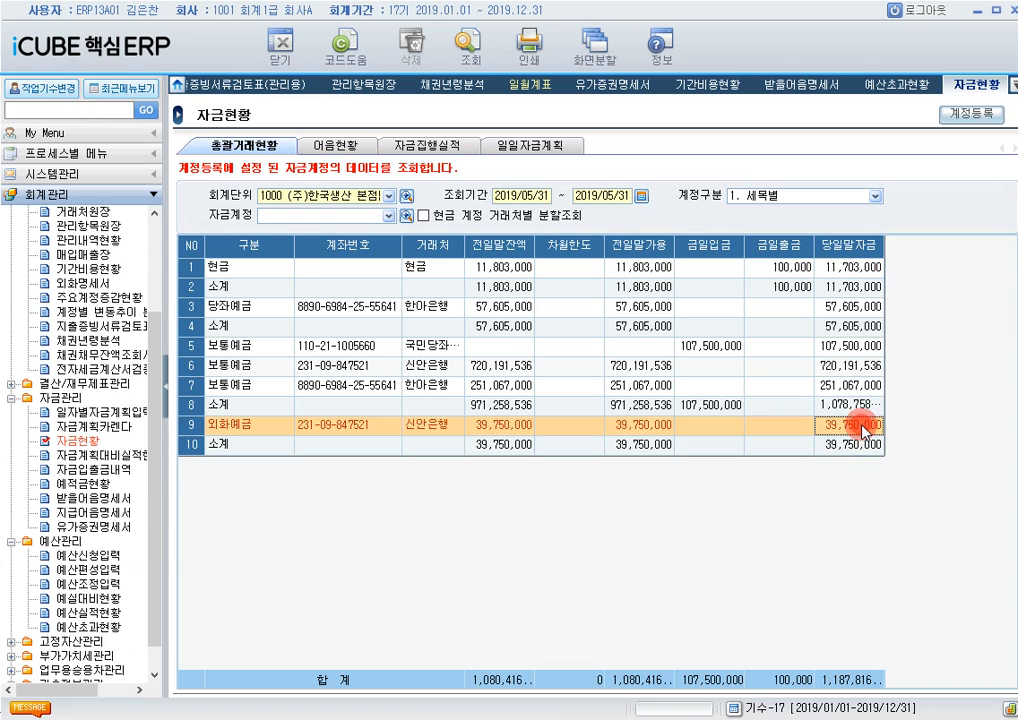
click(860, 308)
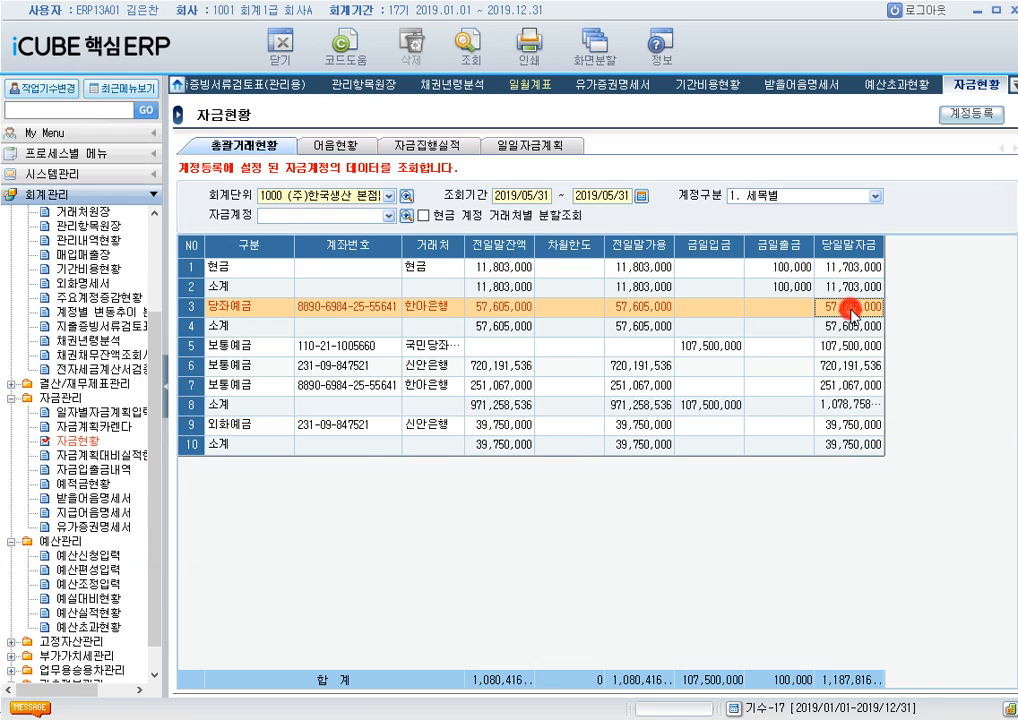
Step: Examine the 당일말자금 subtotal of the 보통예금 rows and widen that column so the full amount shows
click(864, 408)
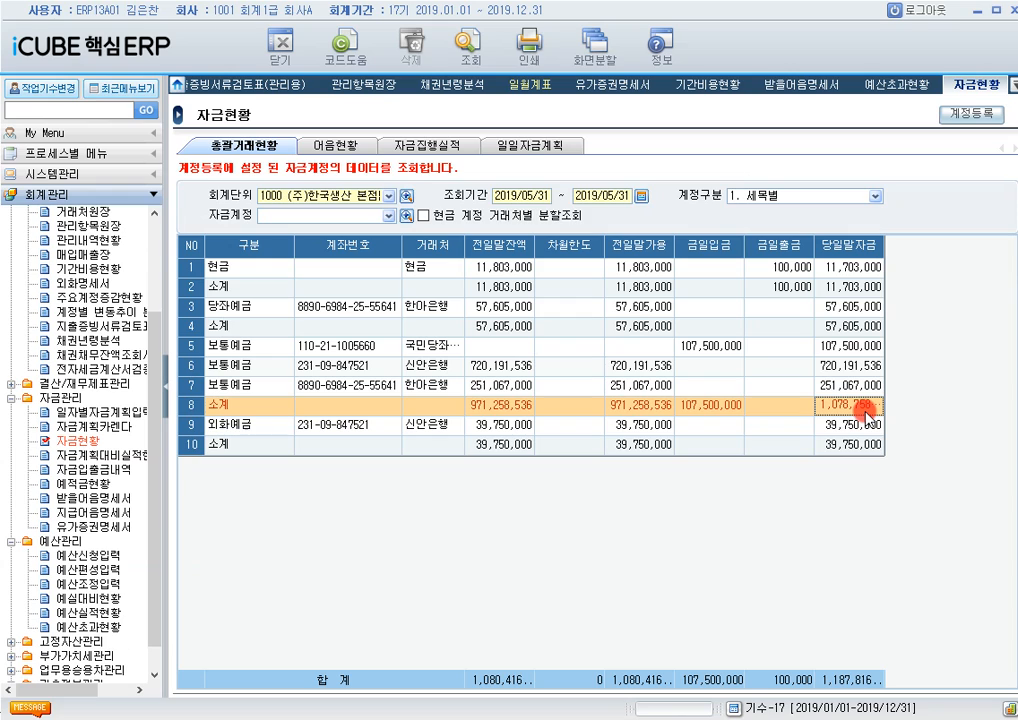
click(849, 386)
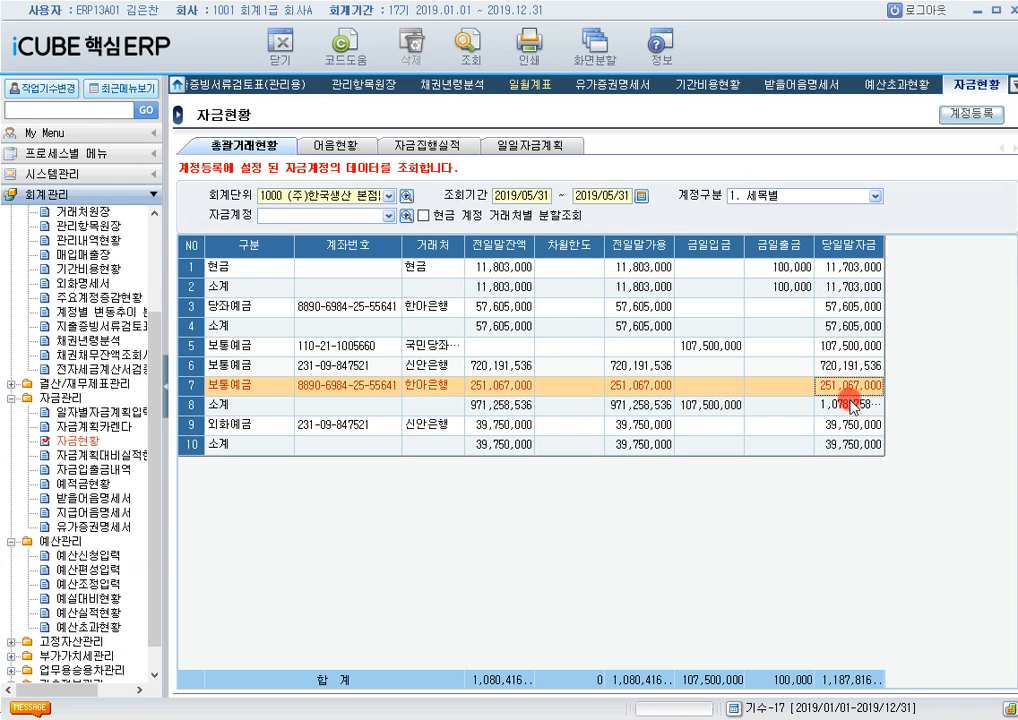
click(850, 405)
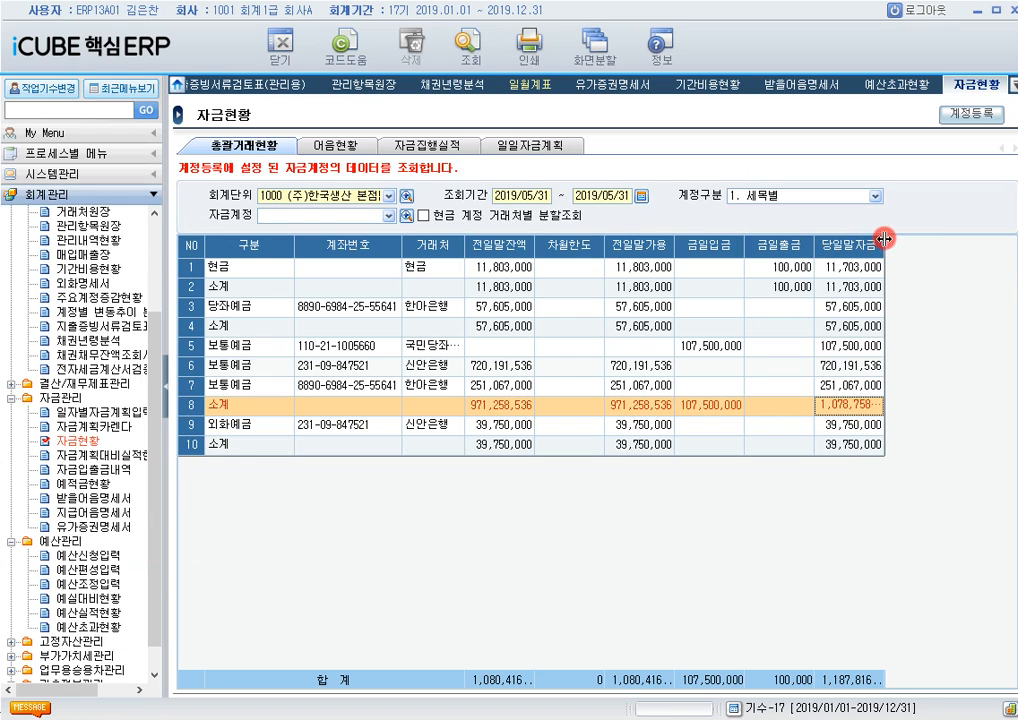
drag(884, 240, 932, 404)
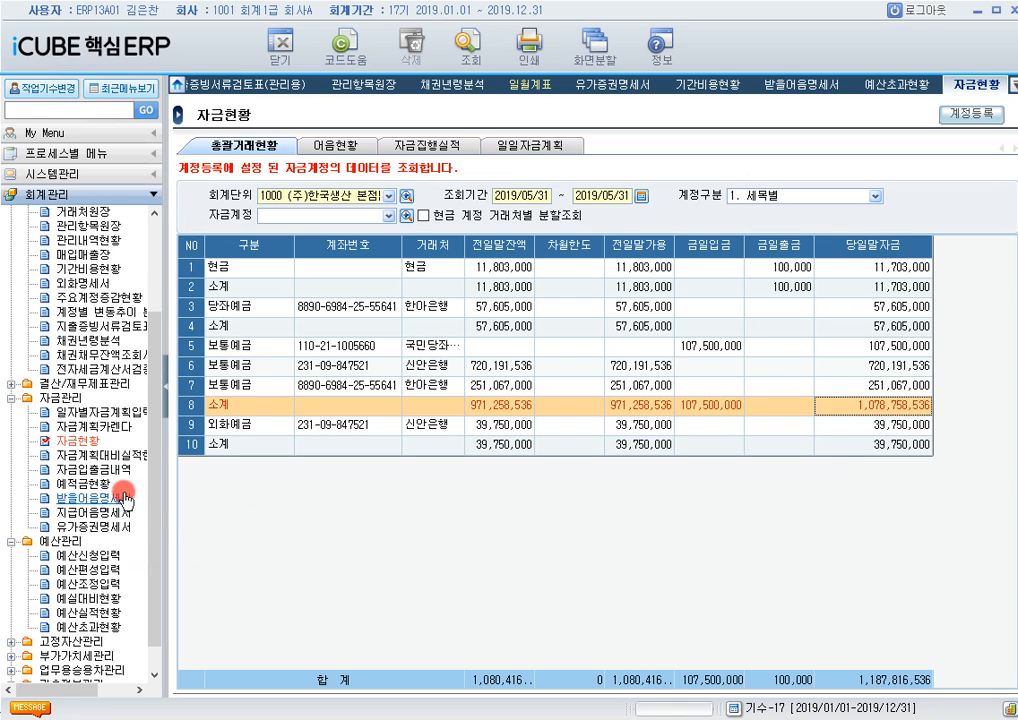
Step: Open 고정자산등록 under 고정자산관리 and query the assets with 자산유형 20800 차량운반구
drag(151, 476, 151, 502)
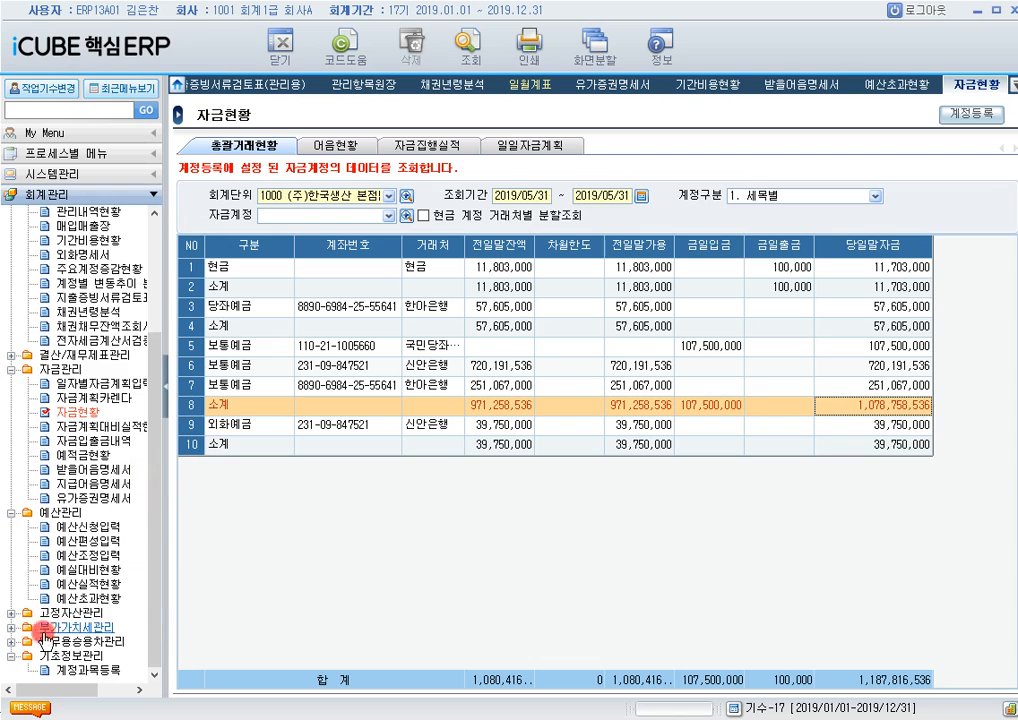
click(12, 613)
click(84, 614)
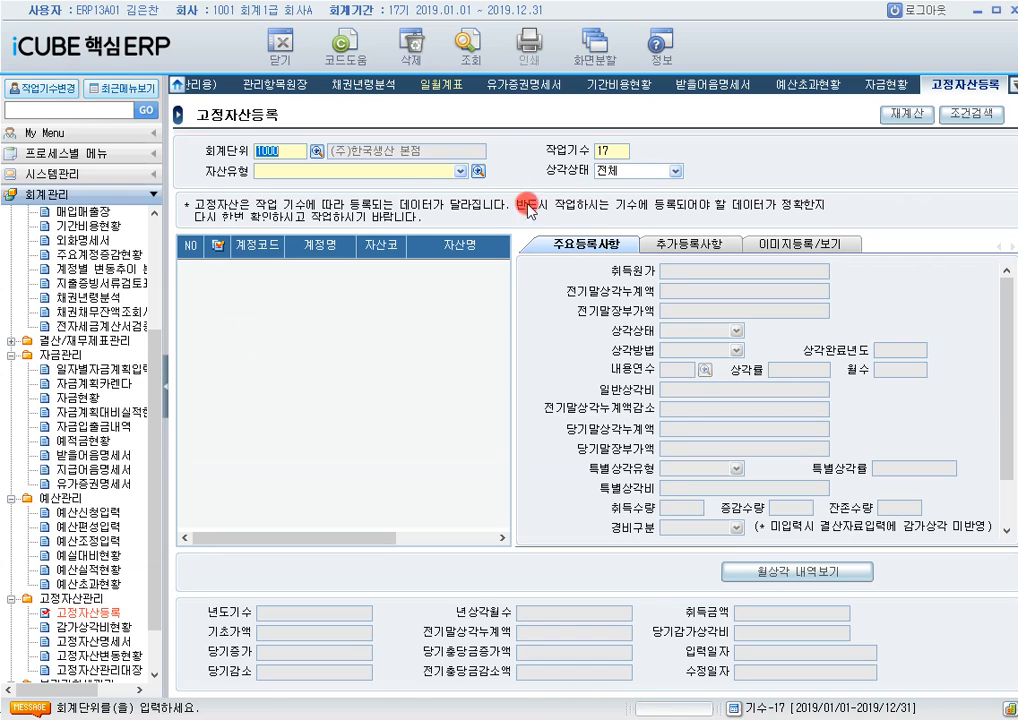
click(478, 173)
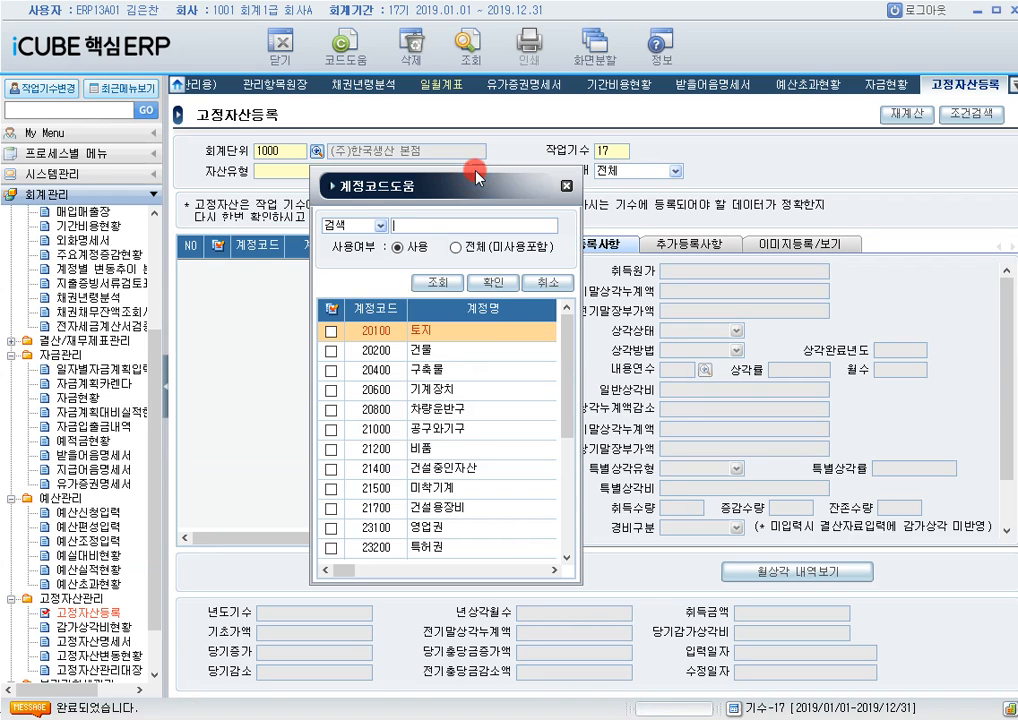
key(Escape)
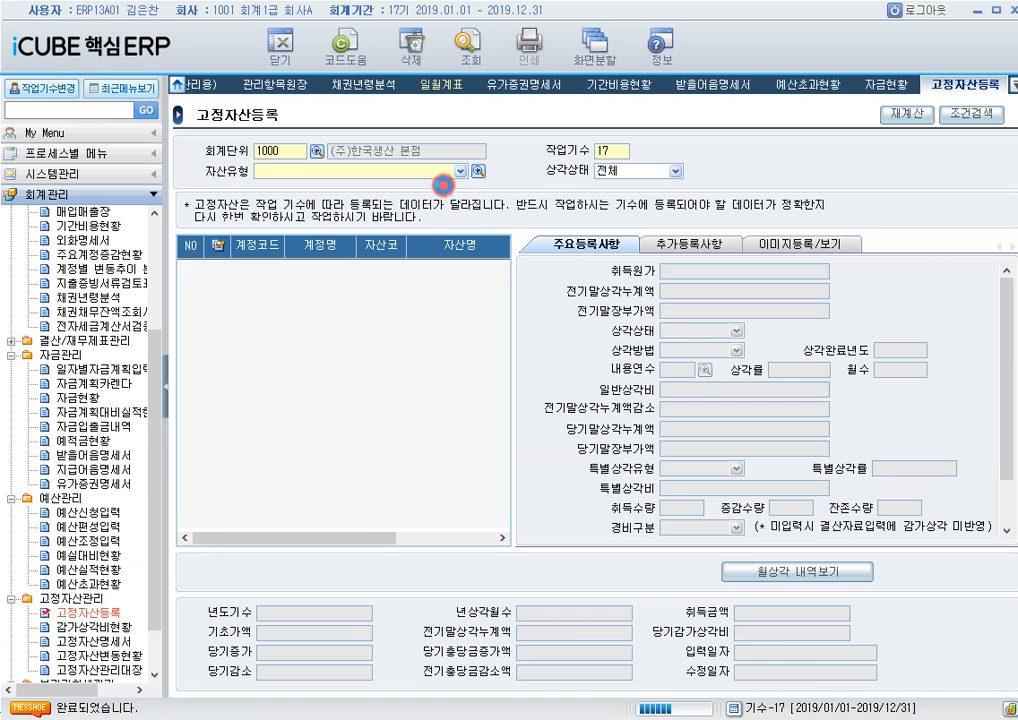
Step: Add asset 2080007 named 그랜다 on the empty 차량운반구 row with 취득일 2018/07/01 and 취득원가 35,000,000
click(265, 391)
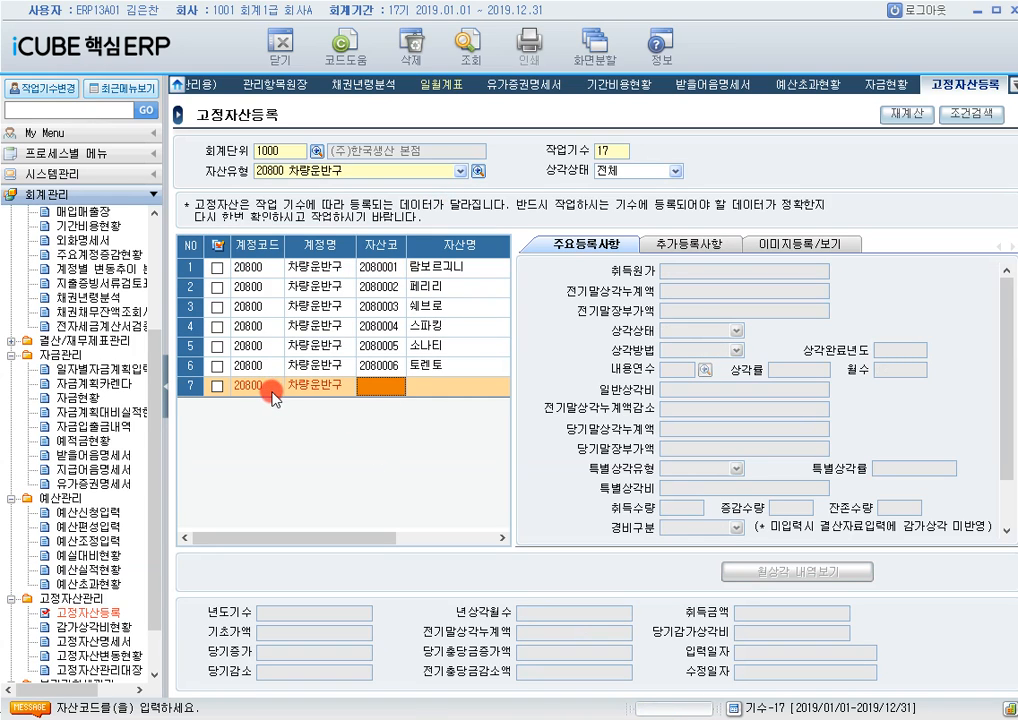
text(2080007)
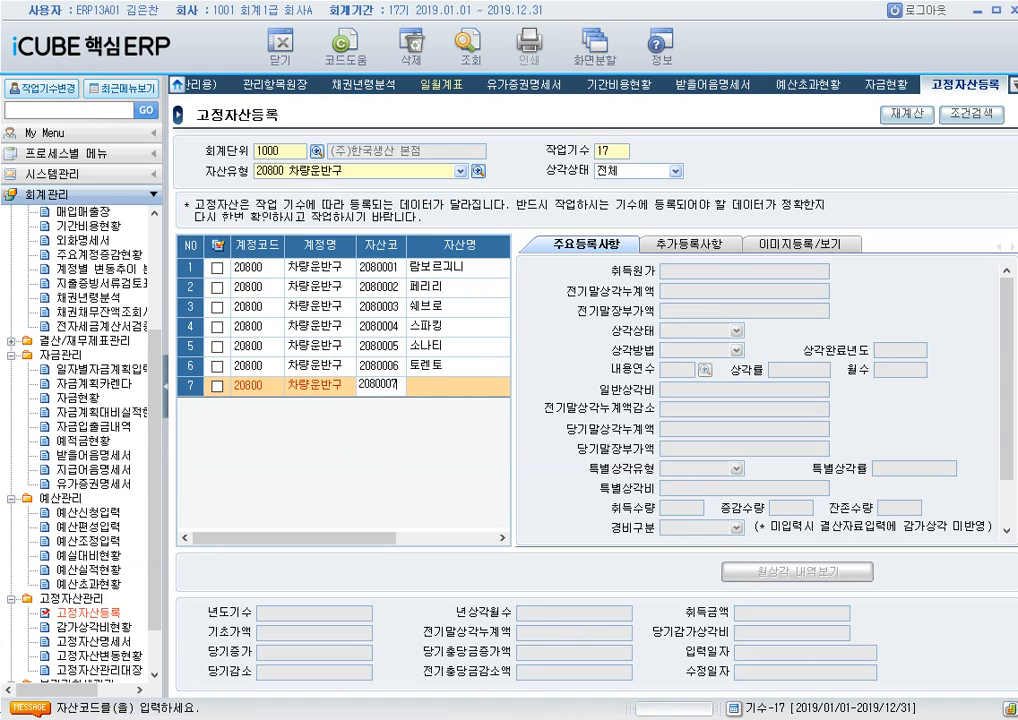
key(Return)
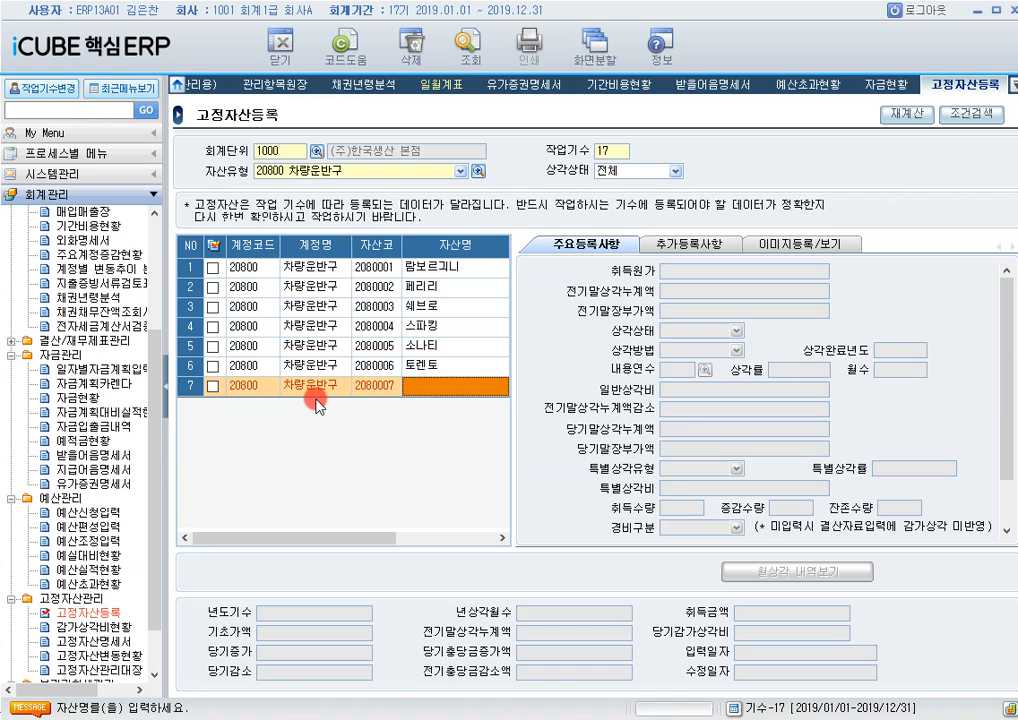
text(그랜다)
key(Return)
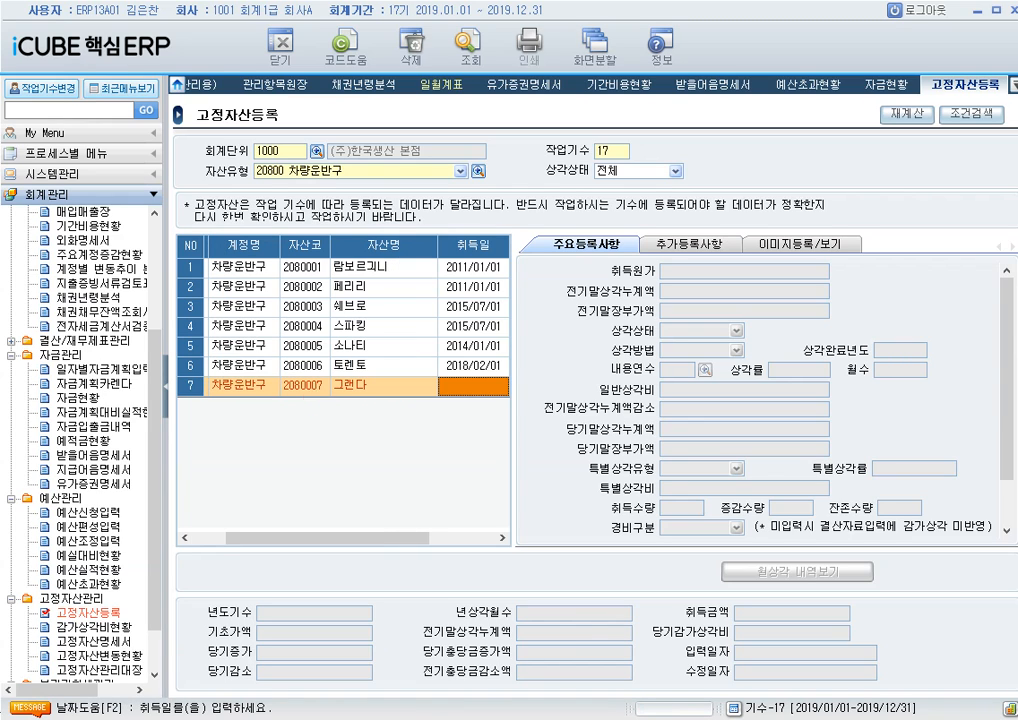
text(2018/07/01)
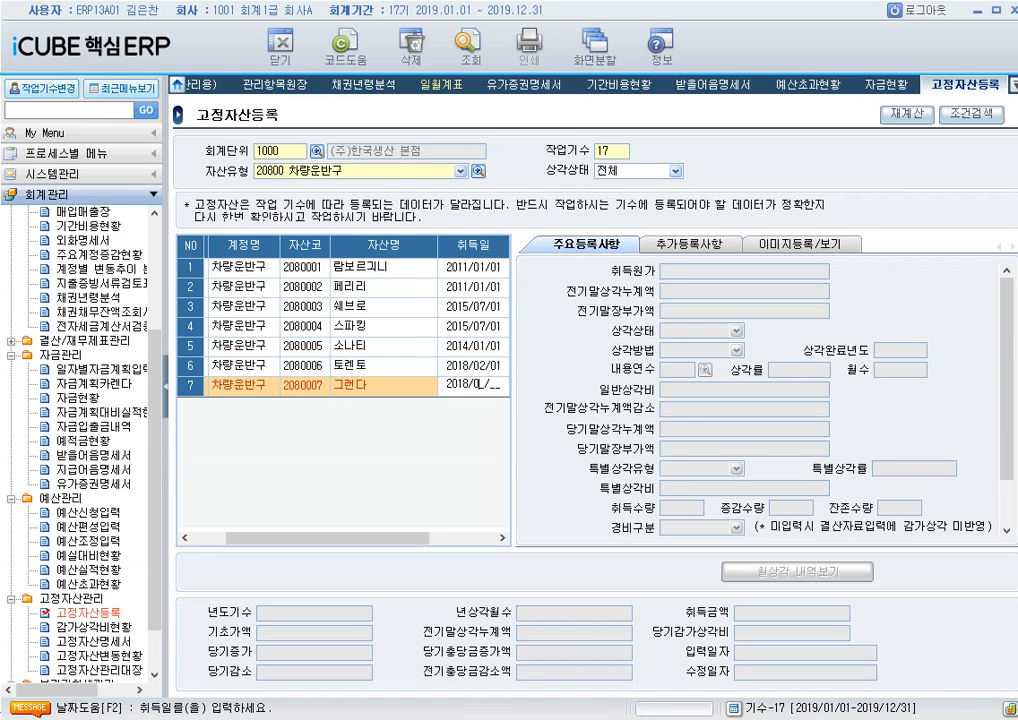
key(Return)
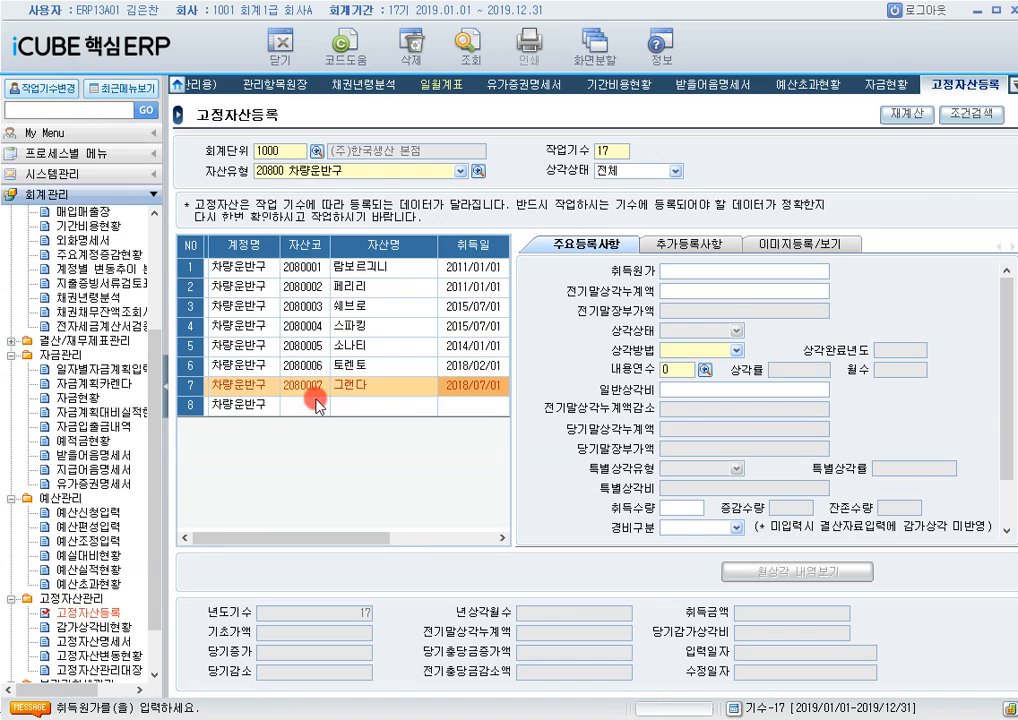
text(35,000,000)
Step: Switch to 계산기 and calculate the half-year depreciation as 35,000,000 ÷ 5 ÷ 2
click(316, 401)
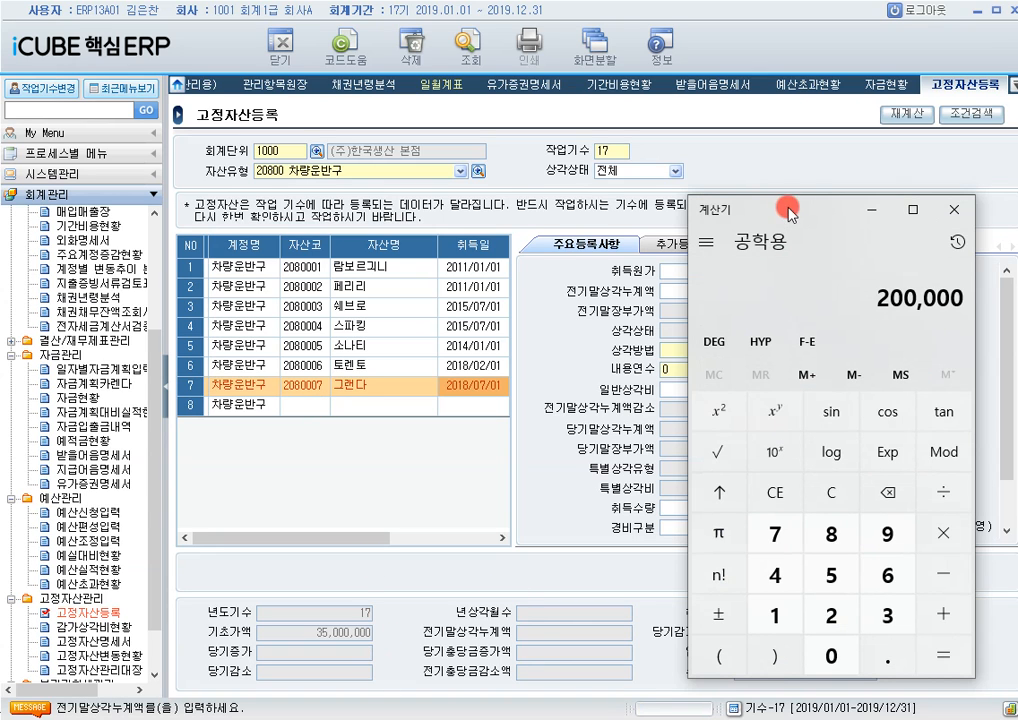
drag(779, 211, 375, 190)
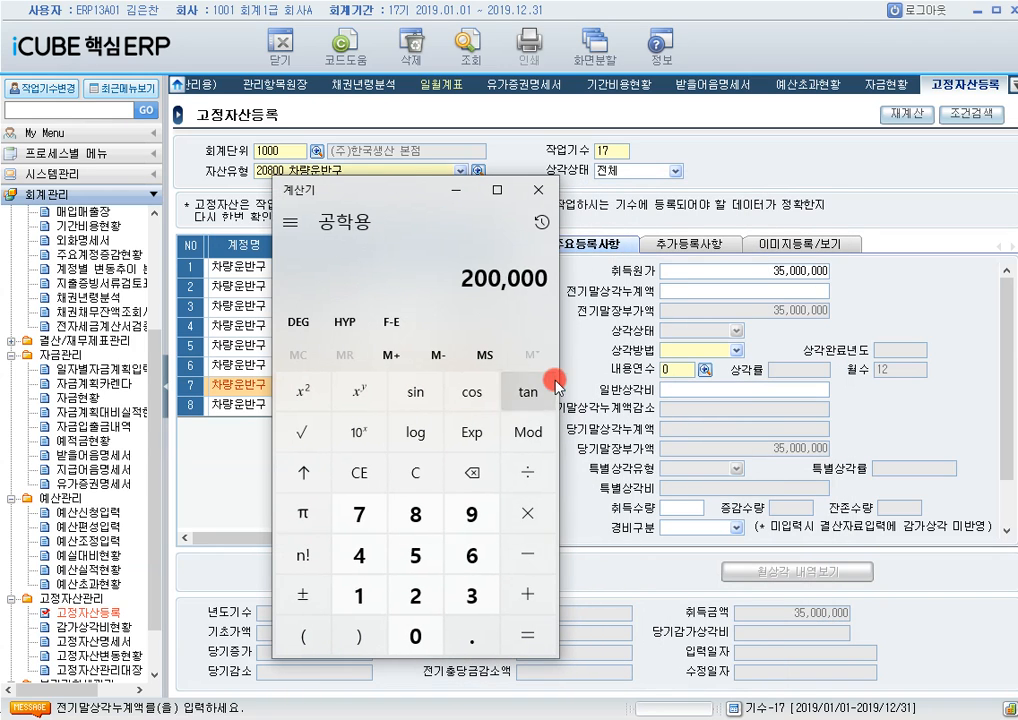
click(415, 472)
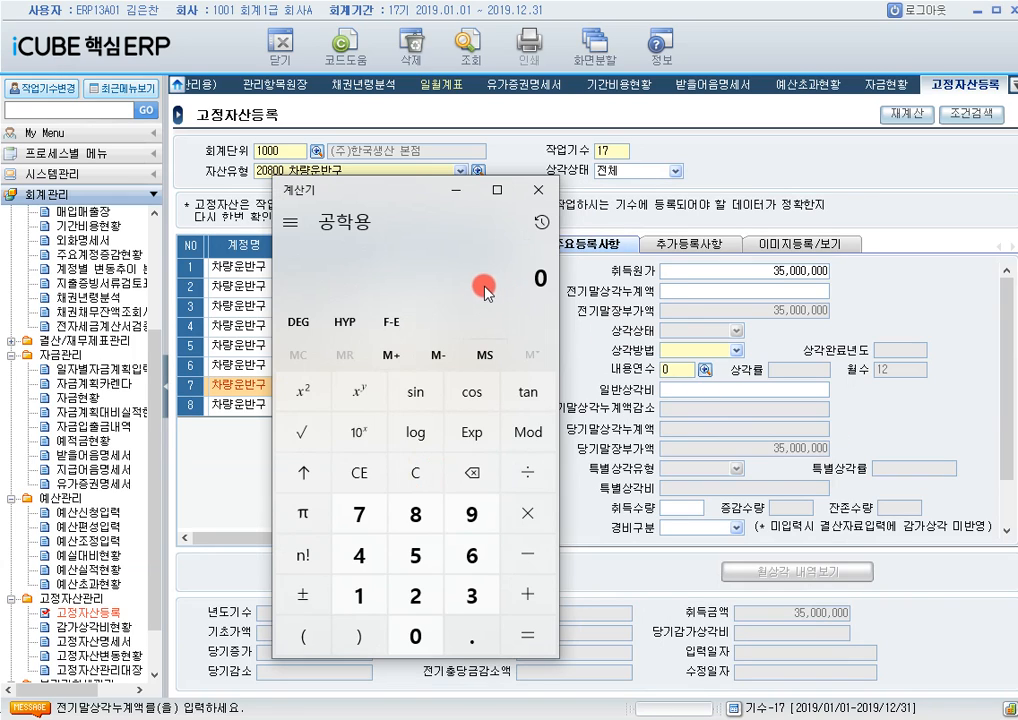
text(35000000)
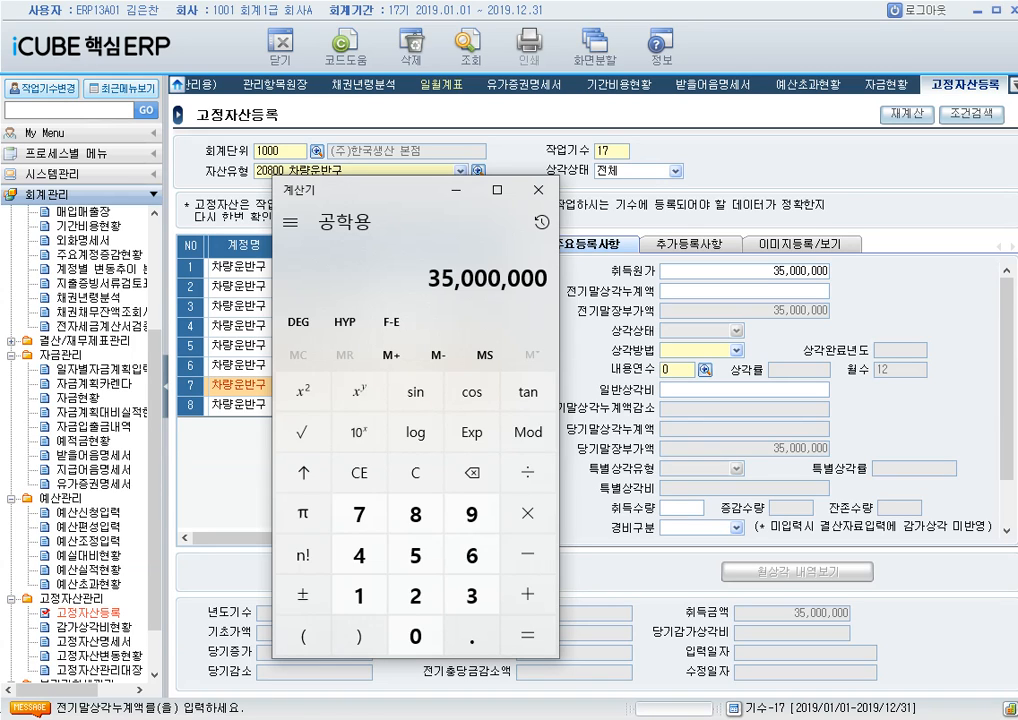
key(asterisk)
key(slash)
key(5)
key(Return)
key(slash)
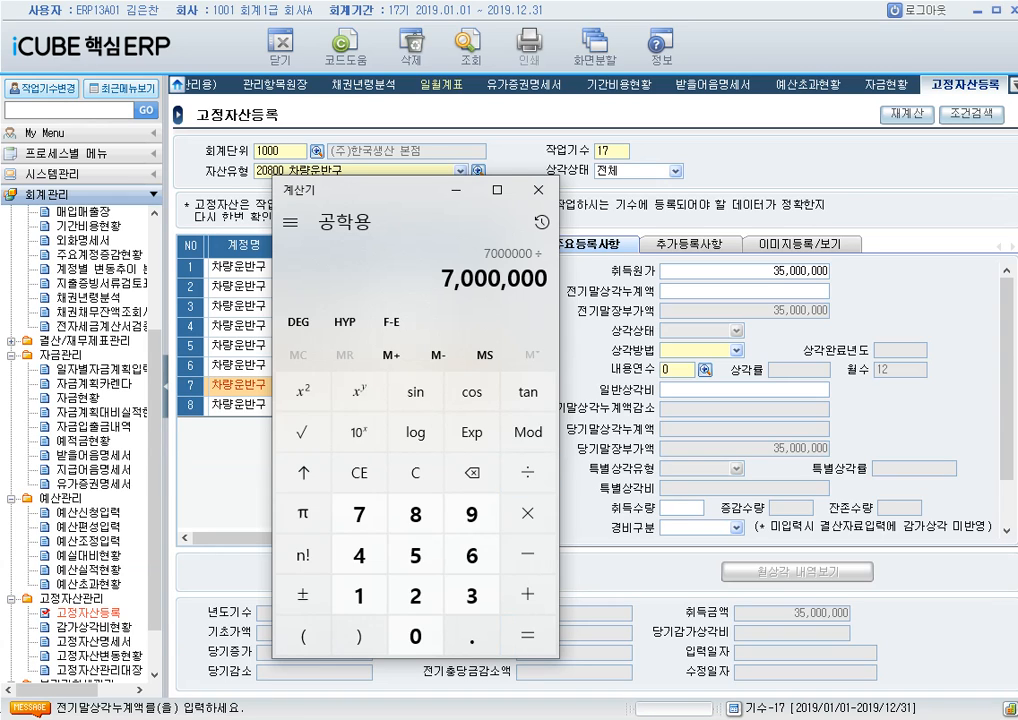
key(2)
key(Return)
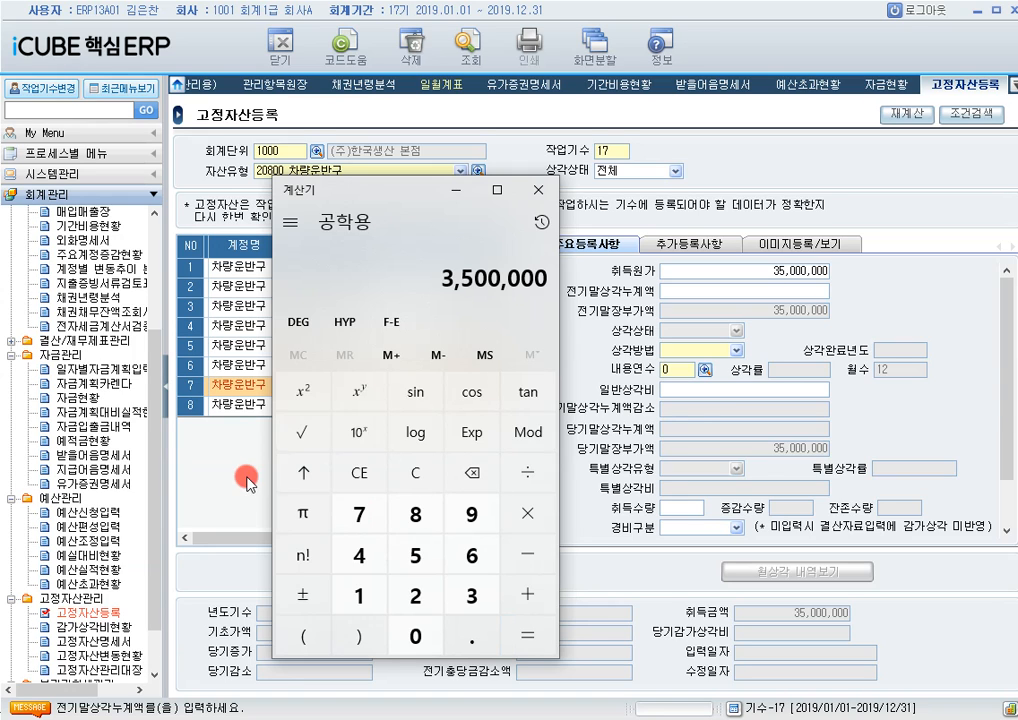
Step: Return to the iCUBE 핵심ERP window and set the 그랜다 asset's 전기말상각누계액 to 3,500,000
click(196, 381)
text(3500000)
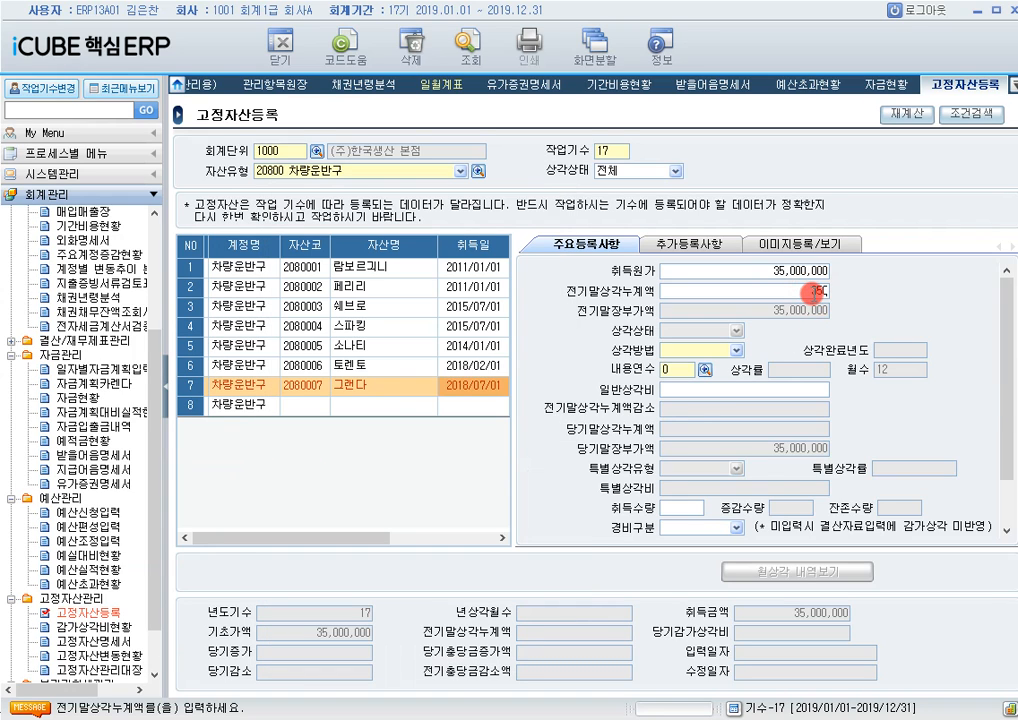
key(Return)
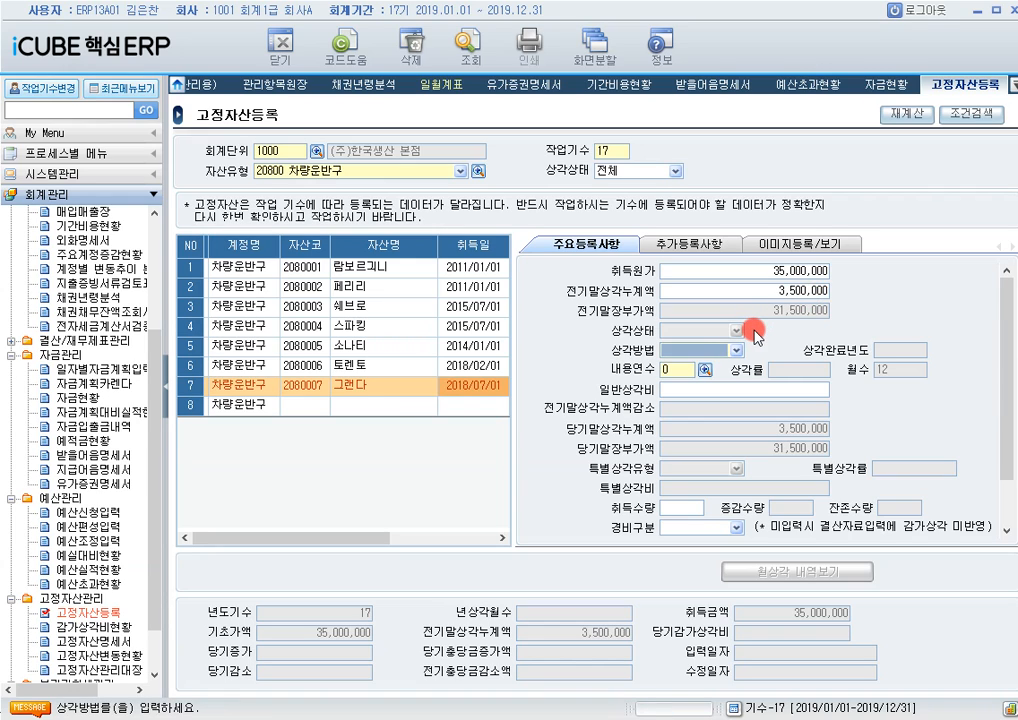
Step: Set the 그랜다 asset's 상각방법 to 1. 정액법 and its 내용연수 to 5
key(Down)
key(Down)
key(Down)
key(Return)
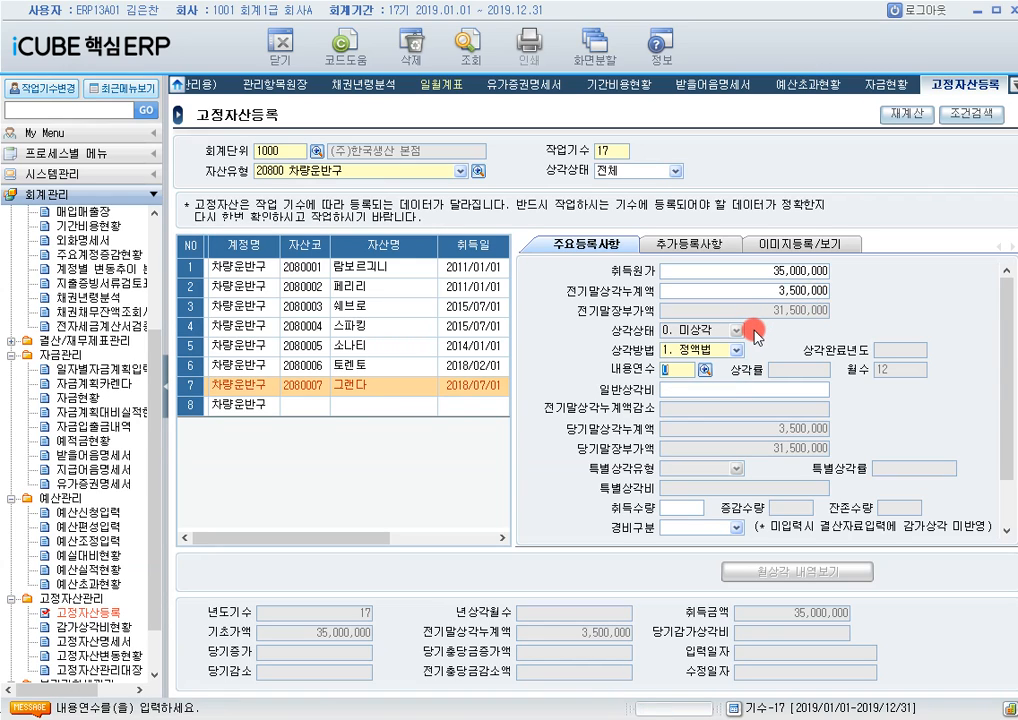
text(5)
key(Return)
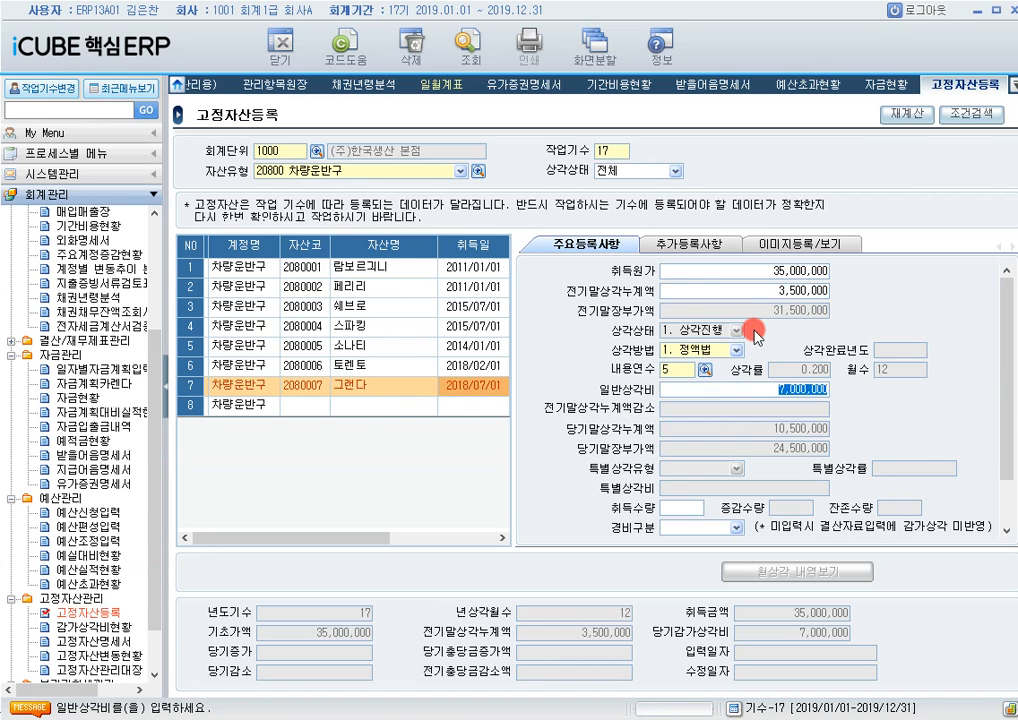
Step: Set 경비구분 to 0. 800번대 and save the asset, leaving 관리부서, PJT and 업종 empty
click(702, 527)
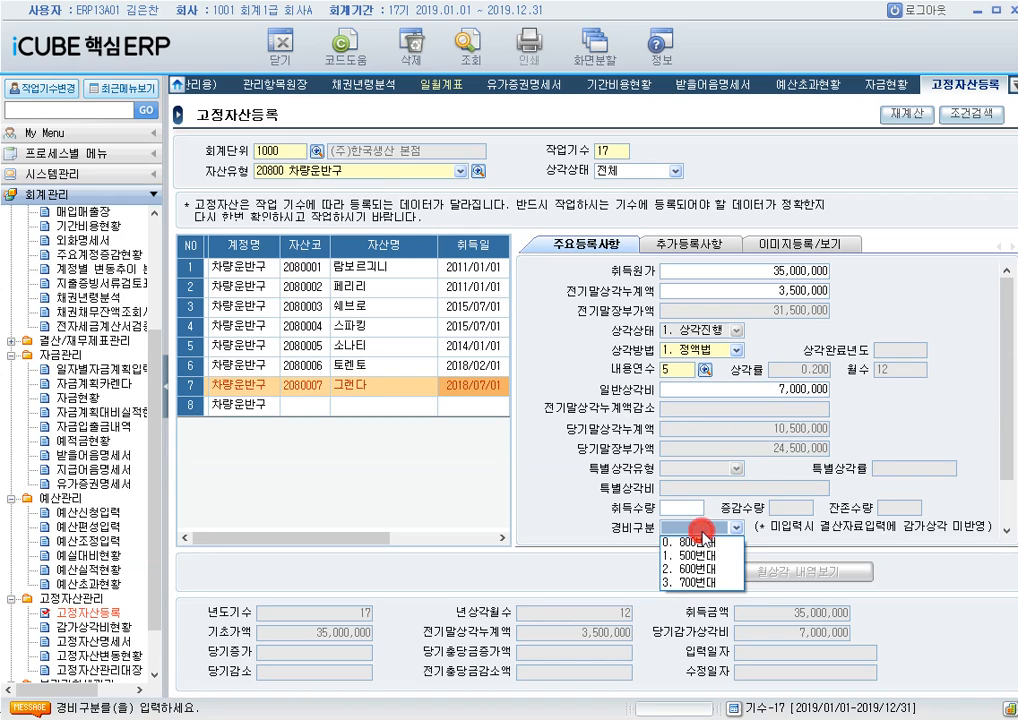
click(711, 542)
key(Return)
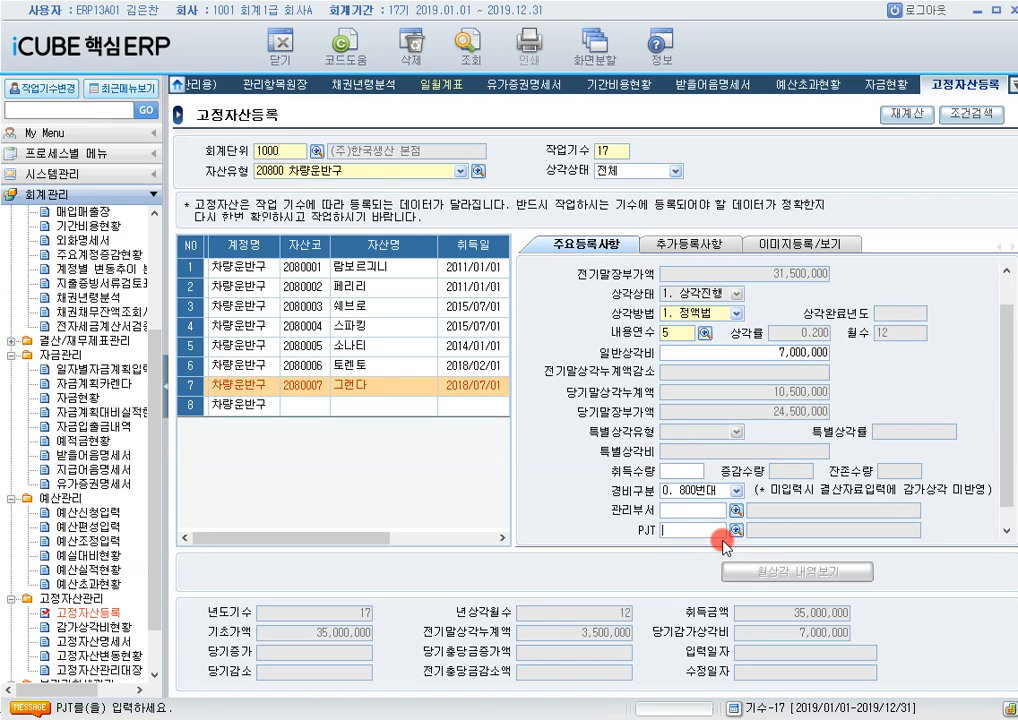
key(Return)
key(Return)
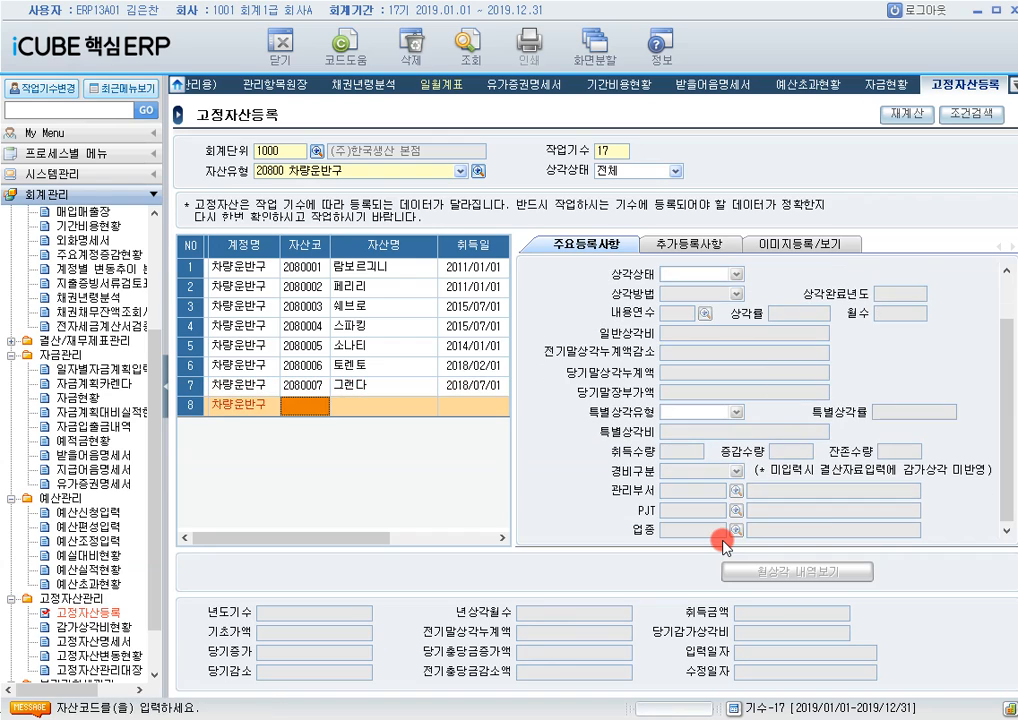
Step: Reselect the 그랜다 asset and check its 당기말장부가액 in 계산기 as 35,000,000 − 3,500,000 − 7,000,000
click(329, 387)
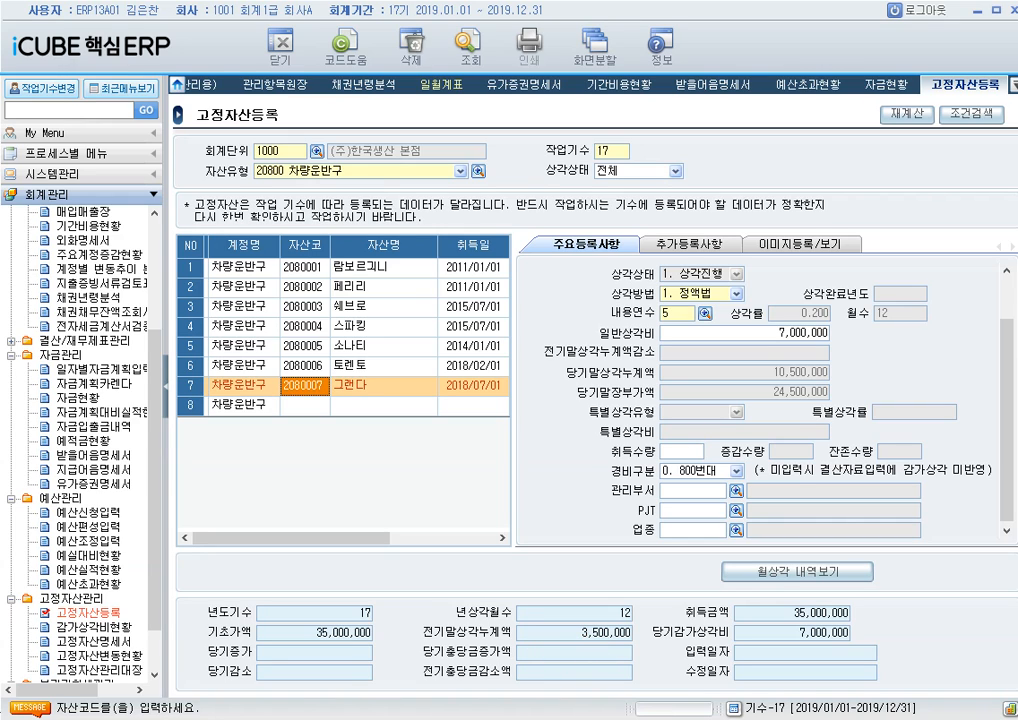
key(alt+Tab)
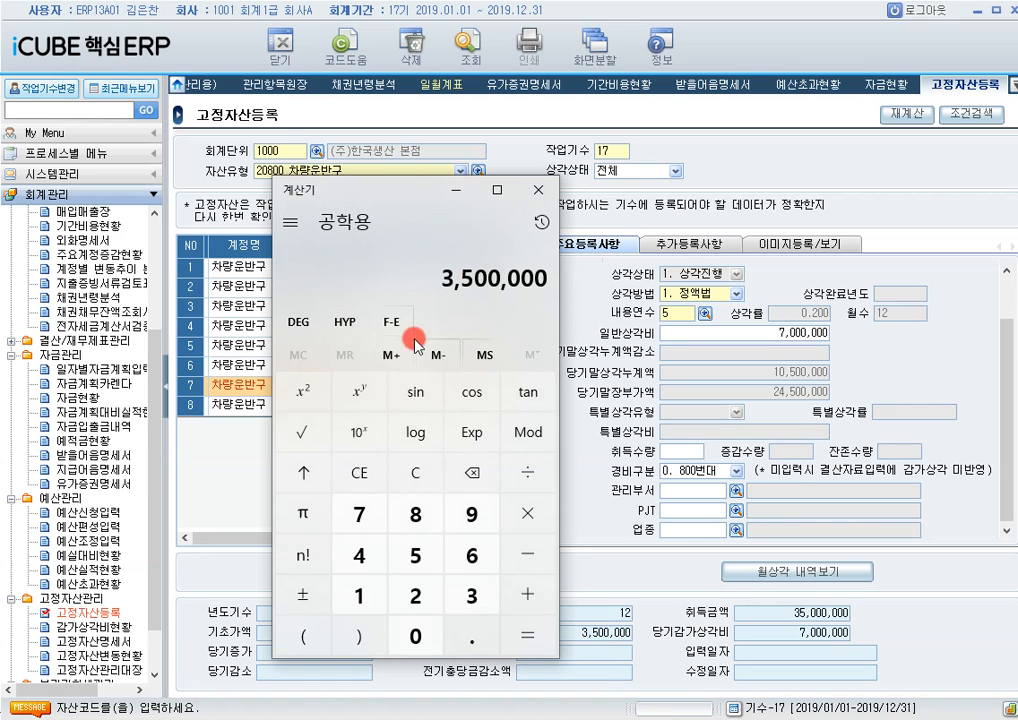
click(402, 472)
drag(383, 196, 468, 74)
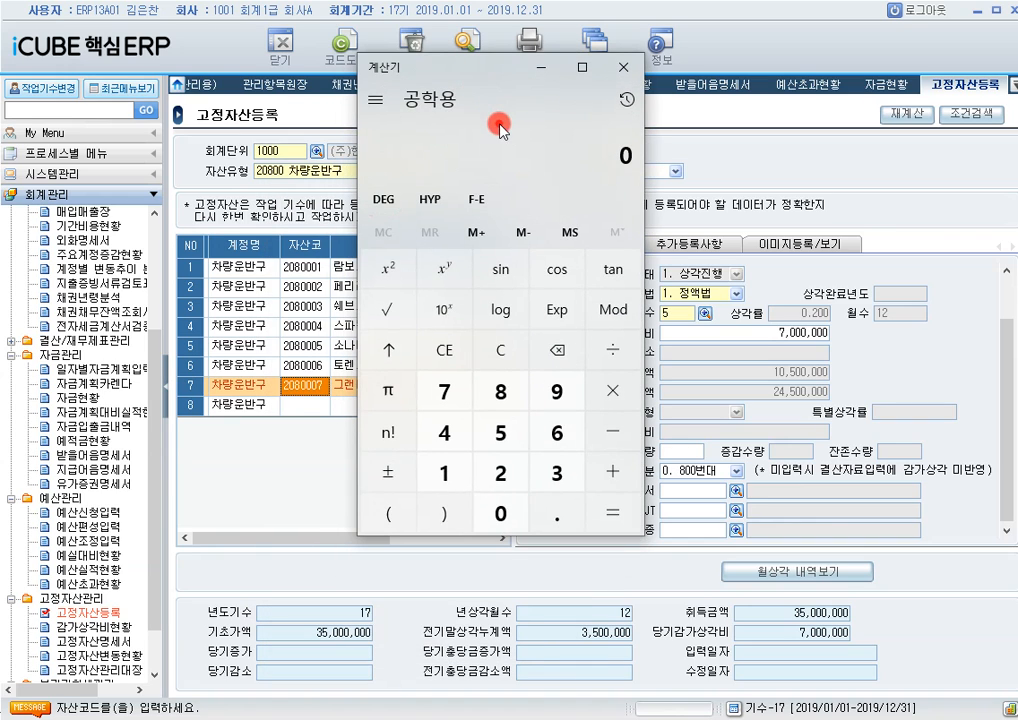
text(35000000-)
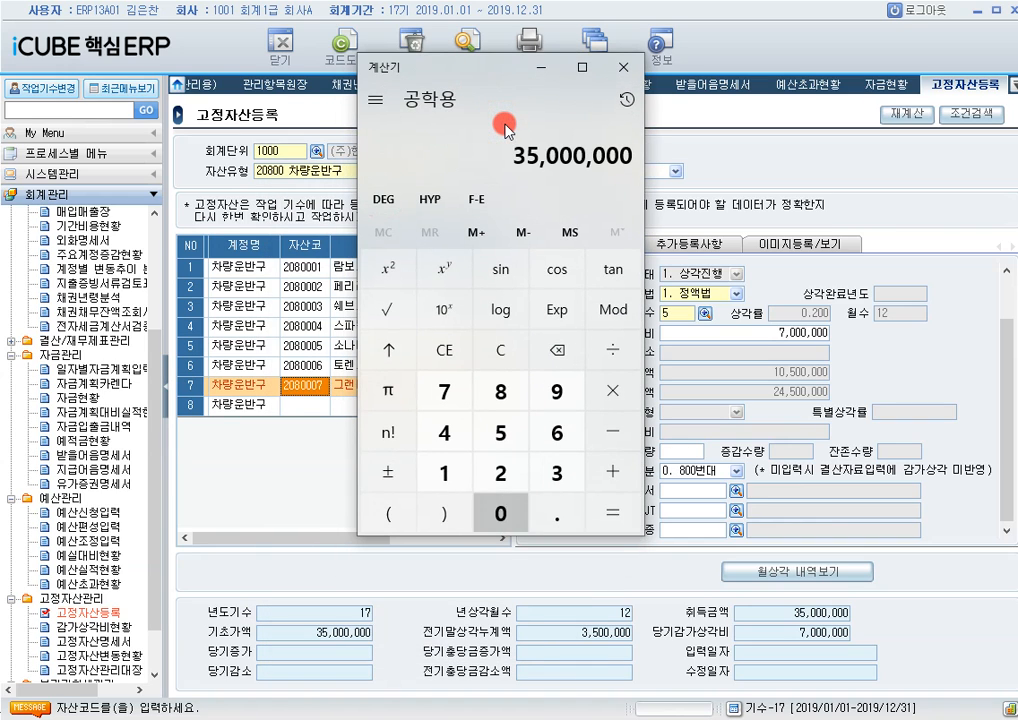
text(350000)
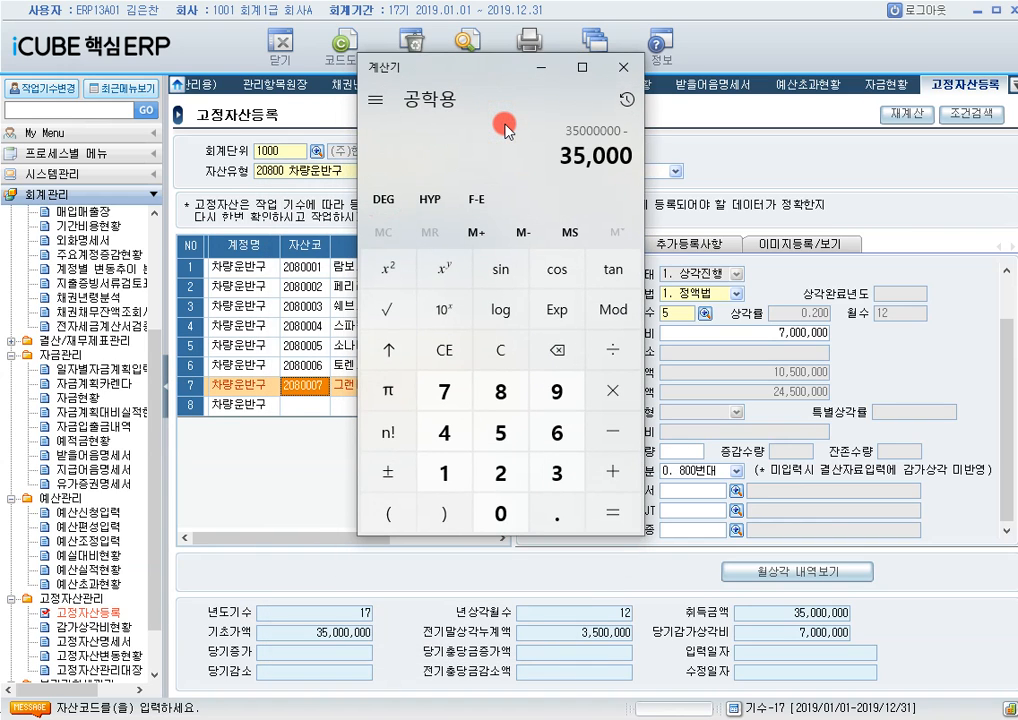
text(0-)
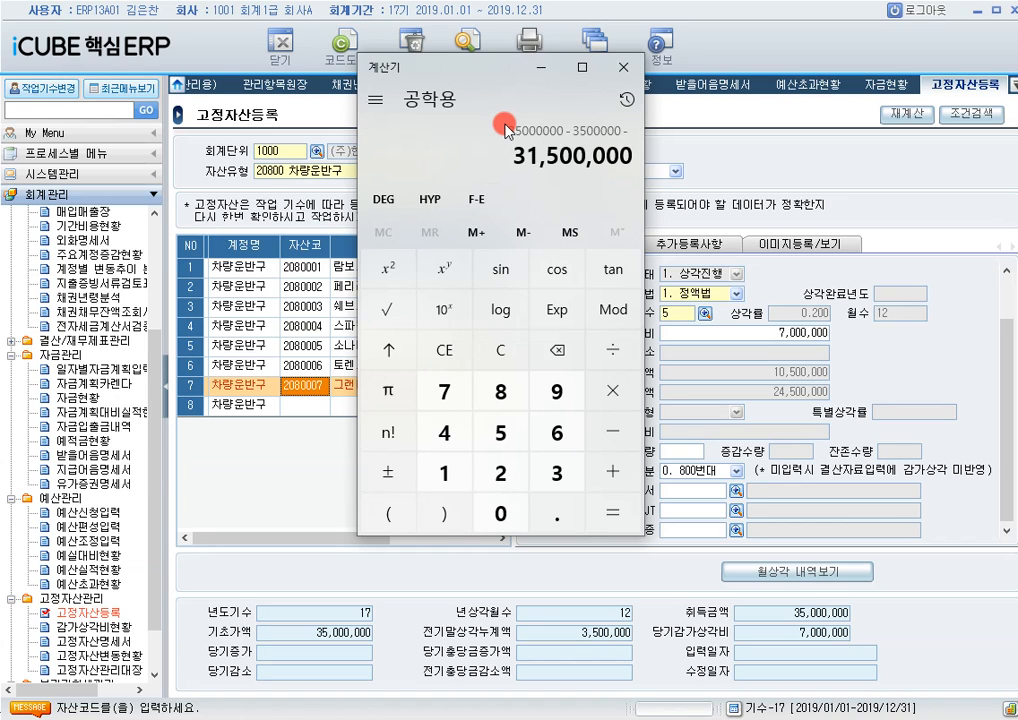
text(7000000=)
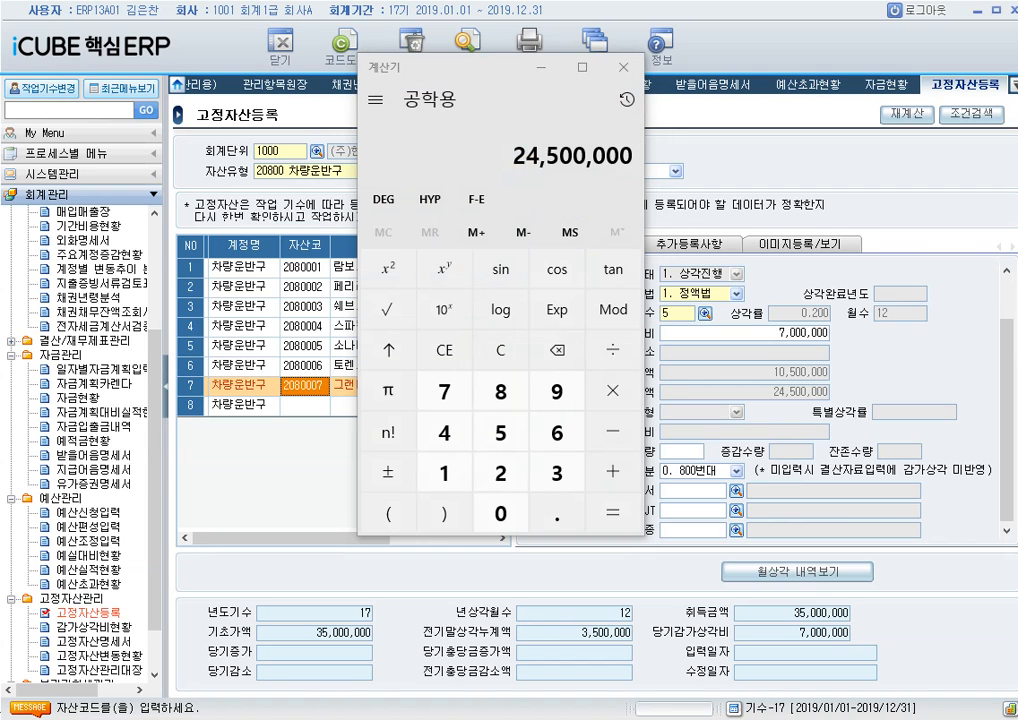
click(537, 67)
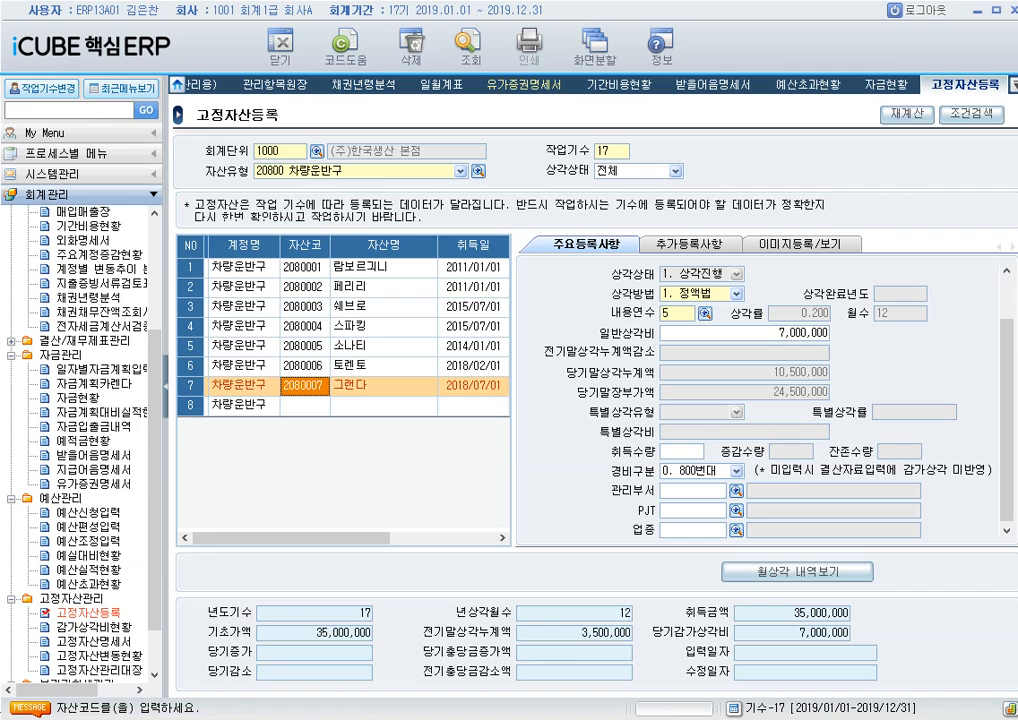
Step: Open 시스템환경설정, filter 조회구분 to 2. 회계 and check the 유형설정 of 31 부가가치세 신고유형
click(126, 177)
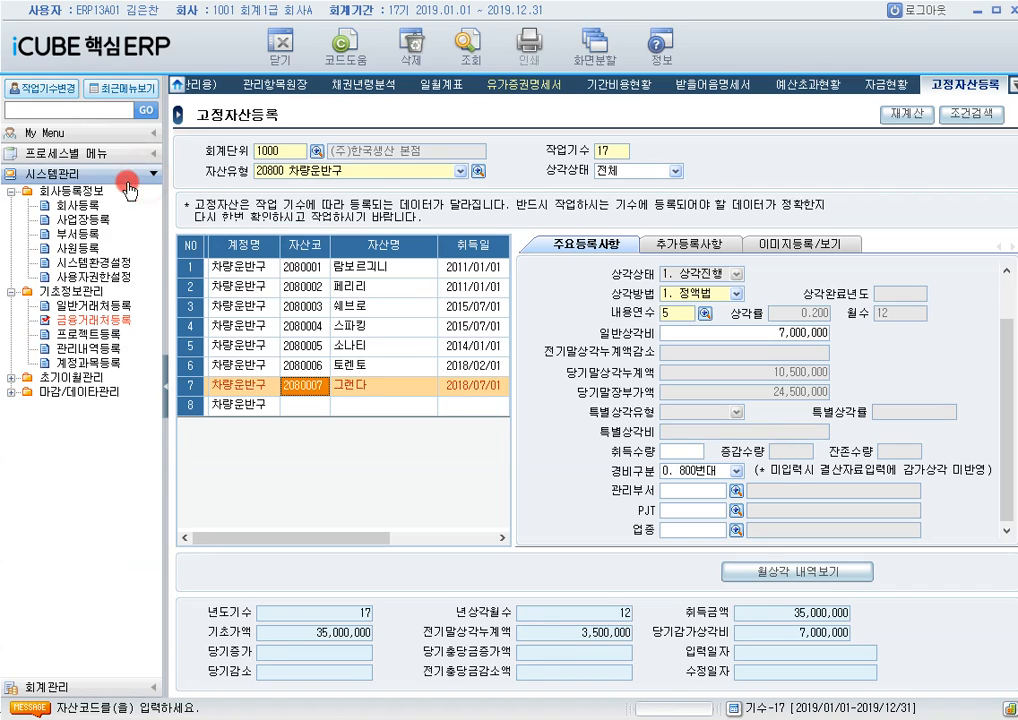
click(98, 262)
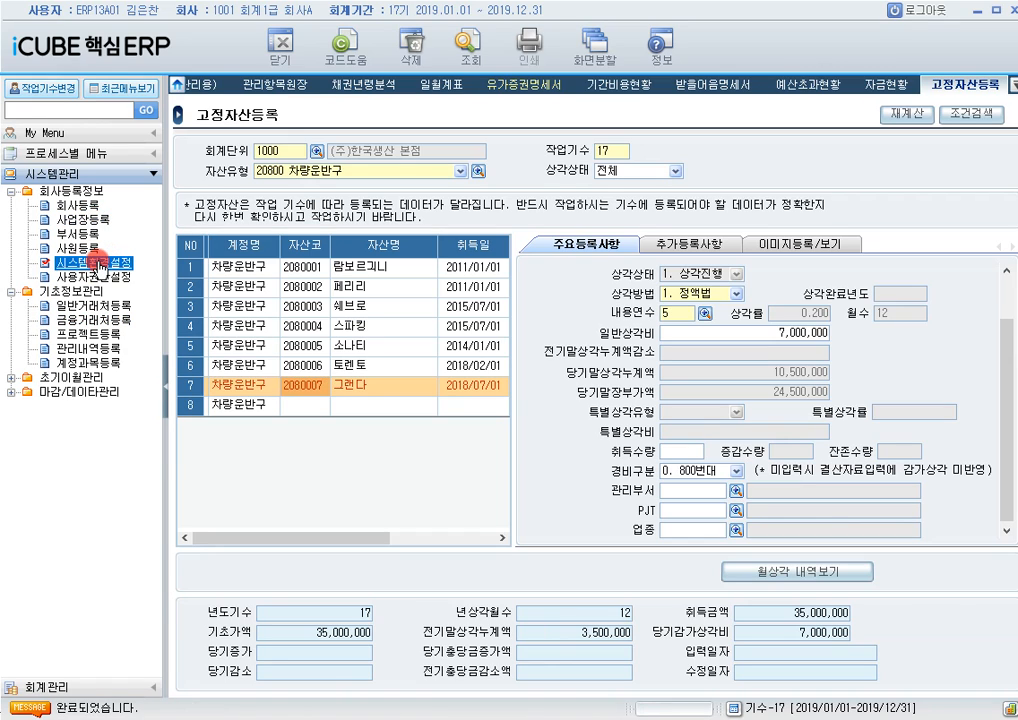
double_click(99, 262)
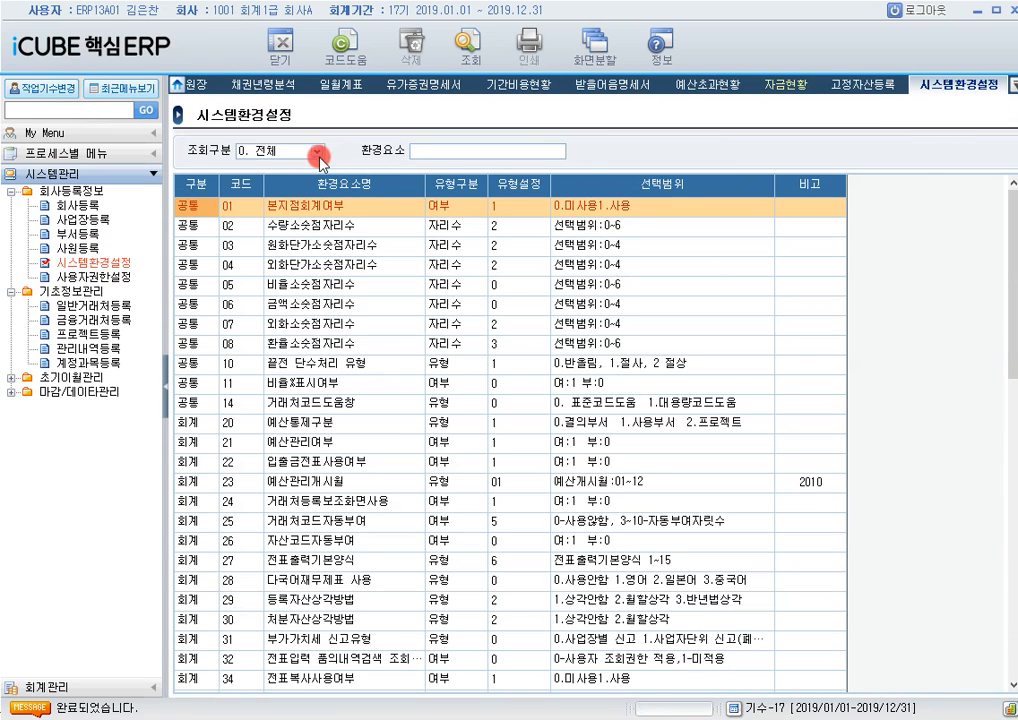
click(316, 151)
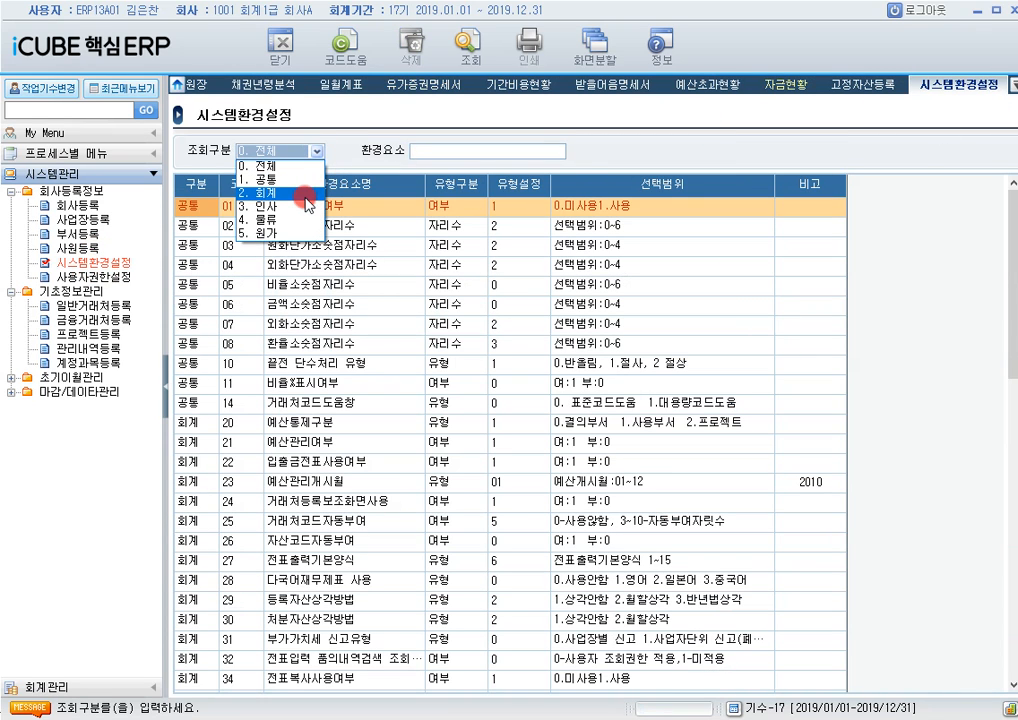
click(307, 193)
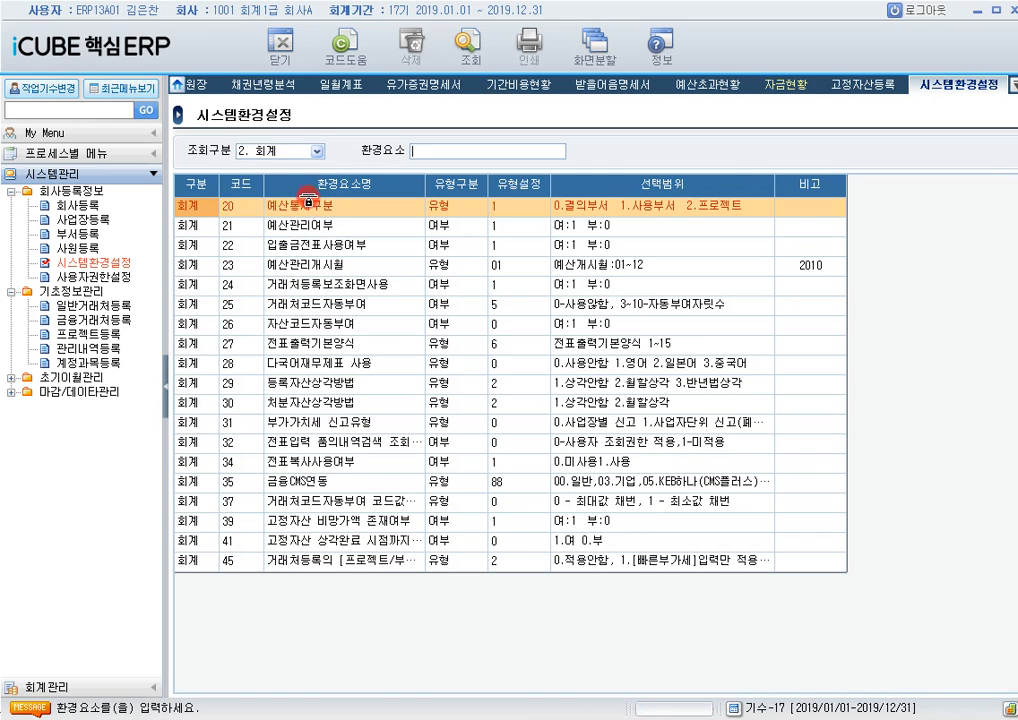
click(335, 428)
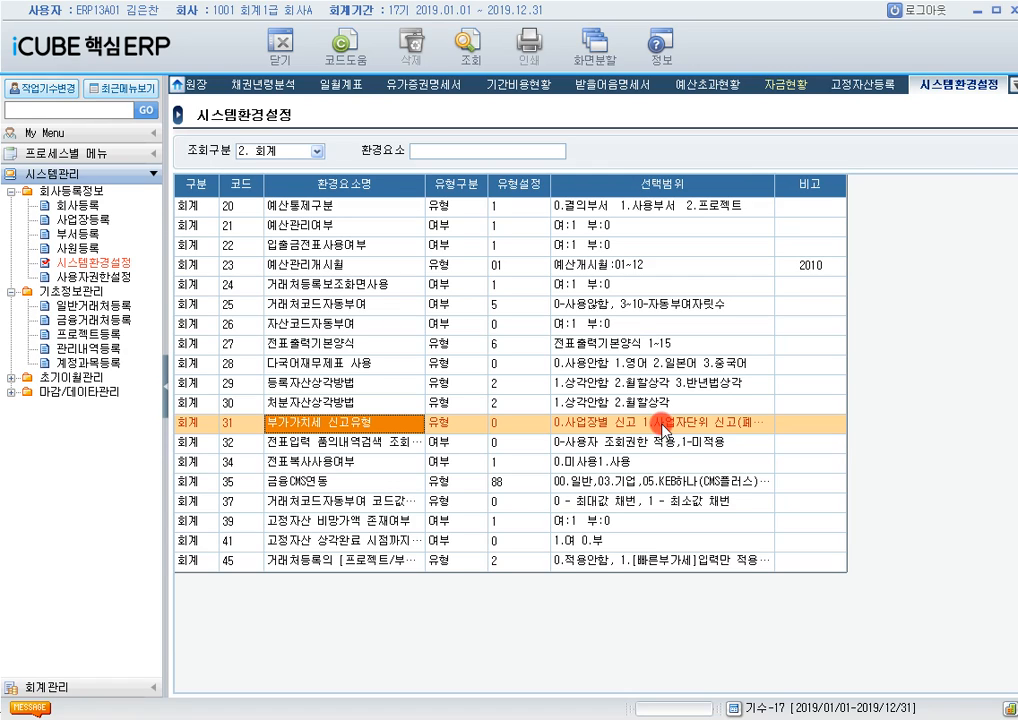
click(510, 427)
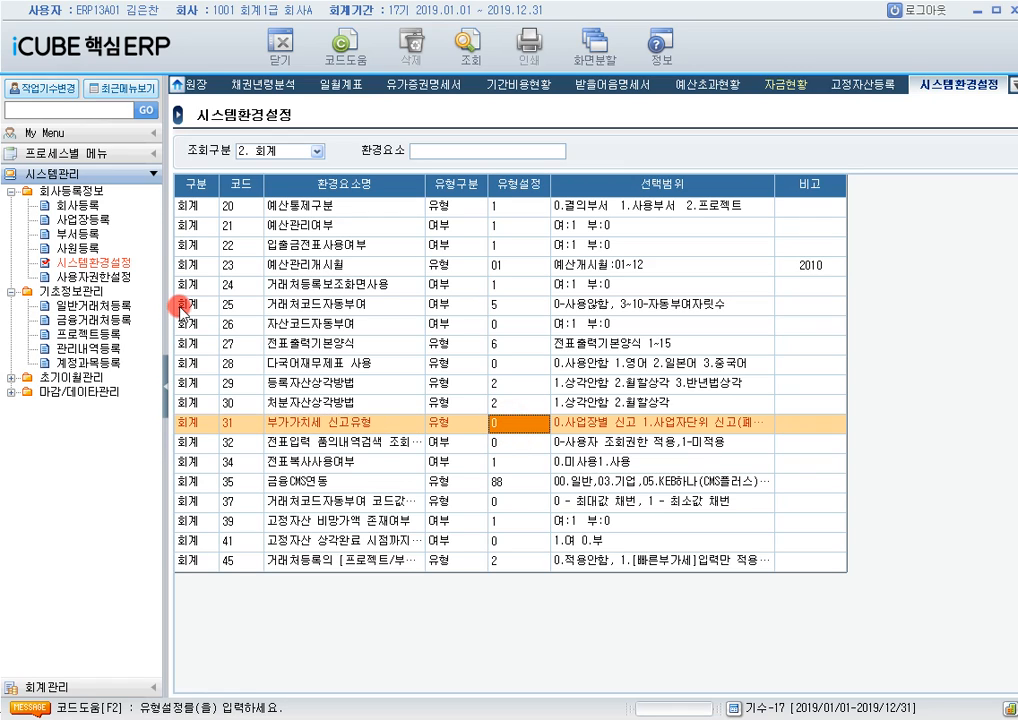
Step: Open 사업장등록, select 1000 (주)한국생산 본점 and check its main and sub-workplaces in 주(총괄납부)사업장 등록
click(83, 227)
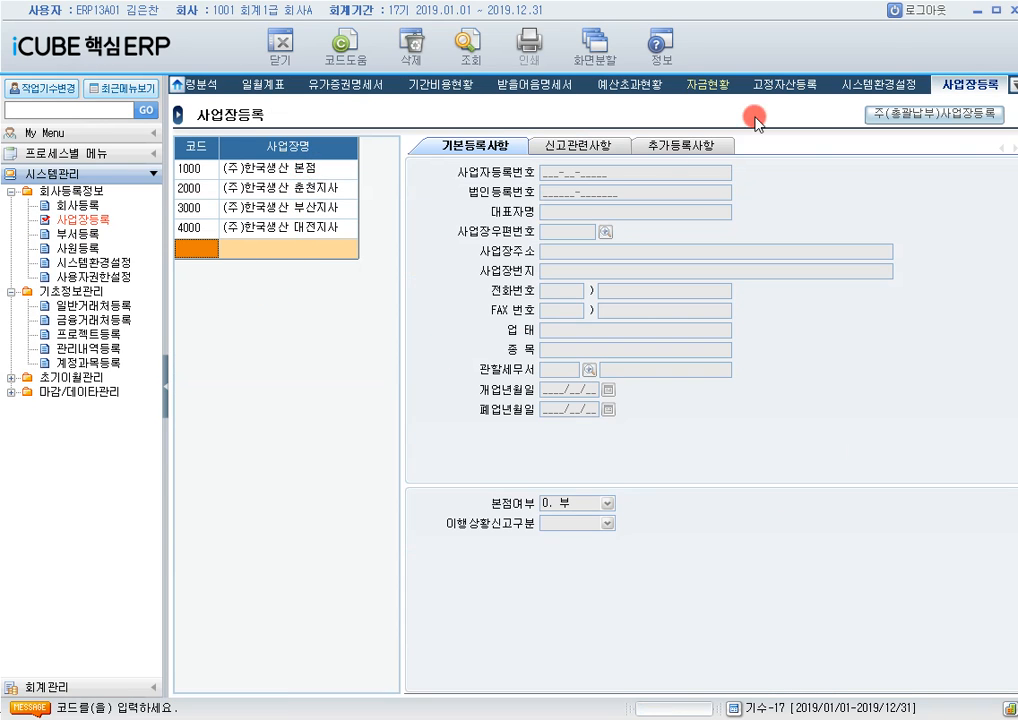
click(213, 168)
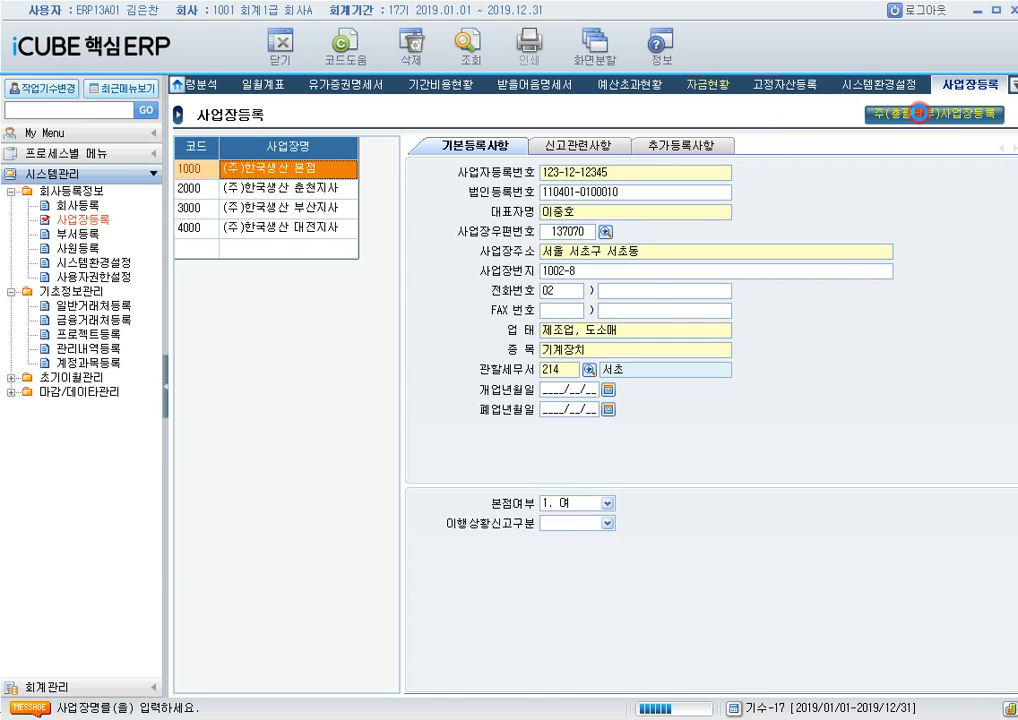
click(920, 113)
drag(290, 193, 348, 285)
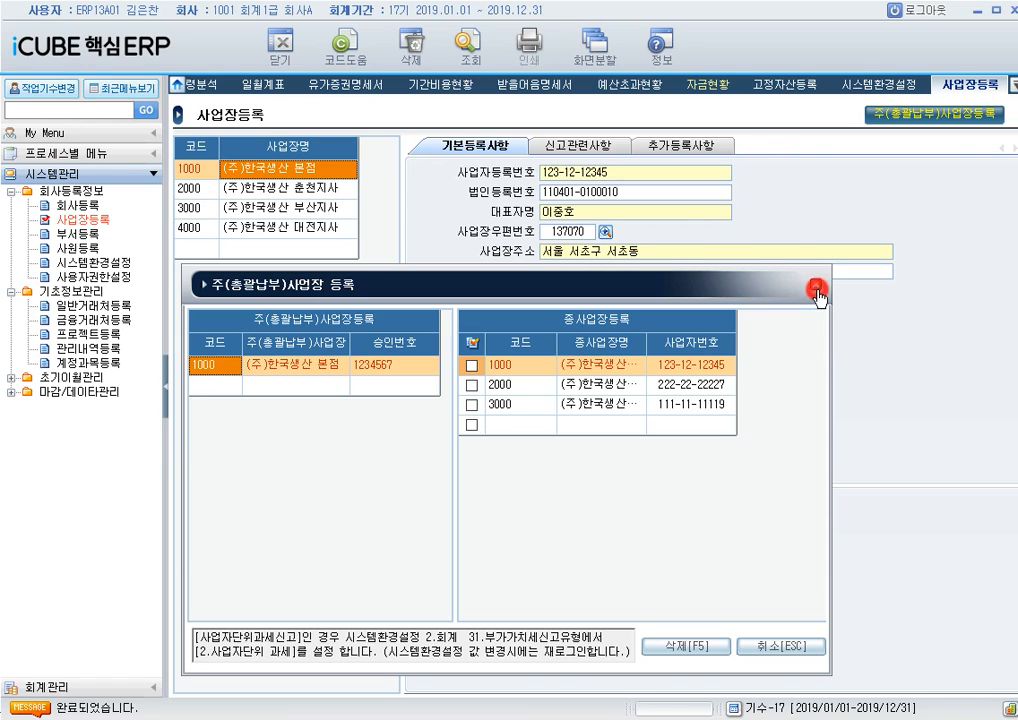
click(816, 289)
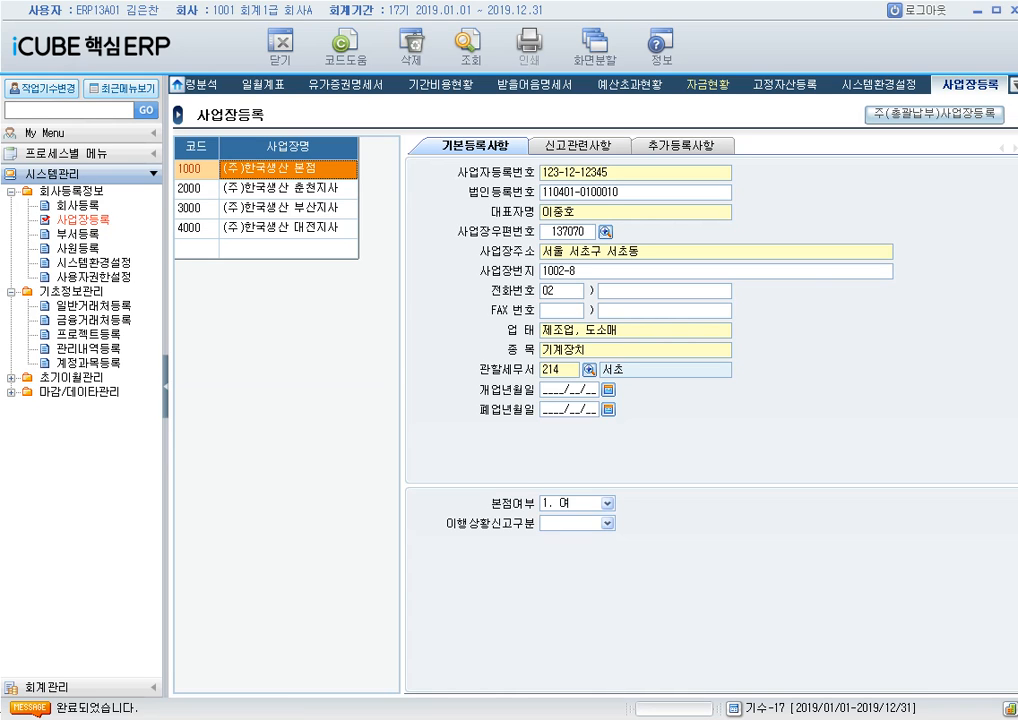
Step: Open 부가세신고서 under 부가가치세관리 and load the voucher data of 사업장 1000 for 2019/01/01 ~ 2019/03/31
click(146, 686)
scroll(132, 411, down, 2)
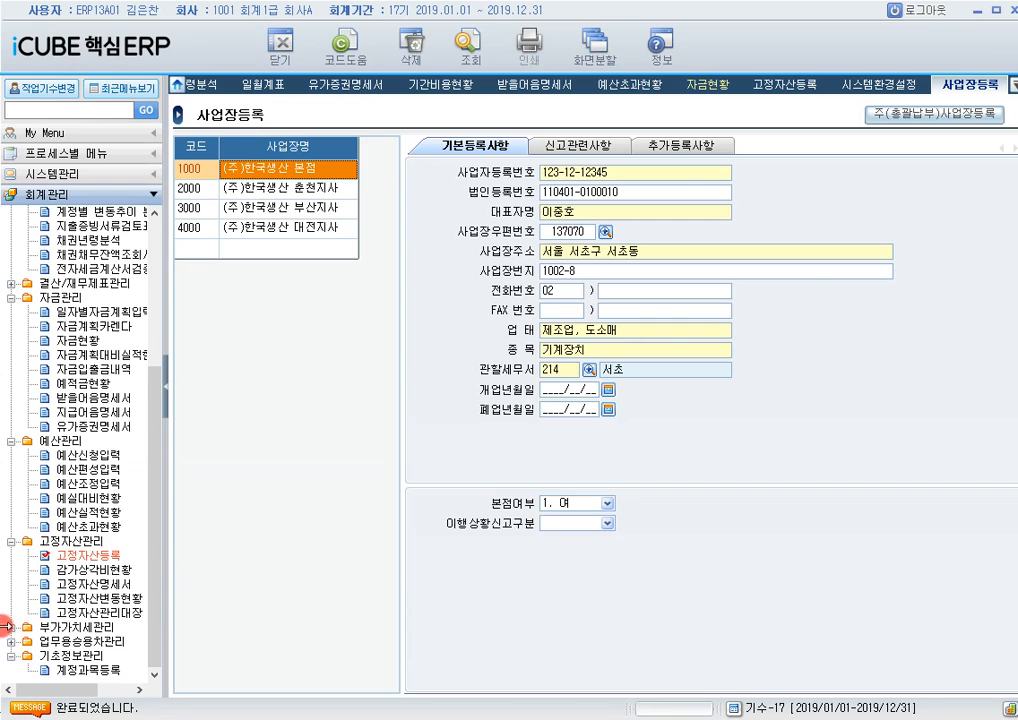
click(12, 627)
click(86, 555)
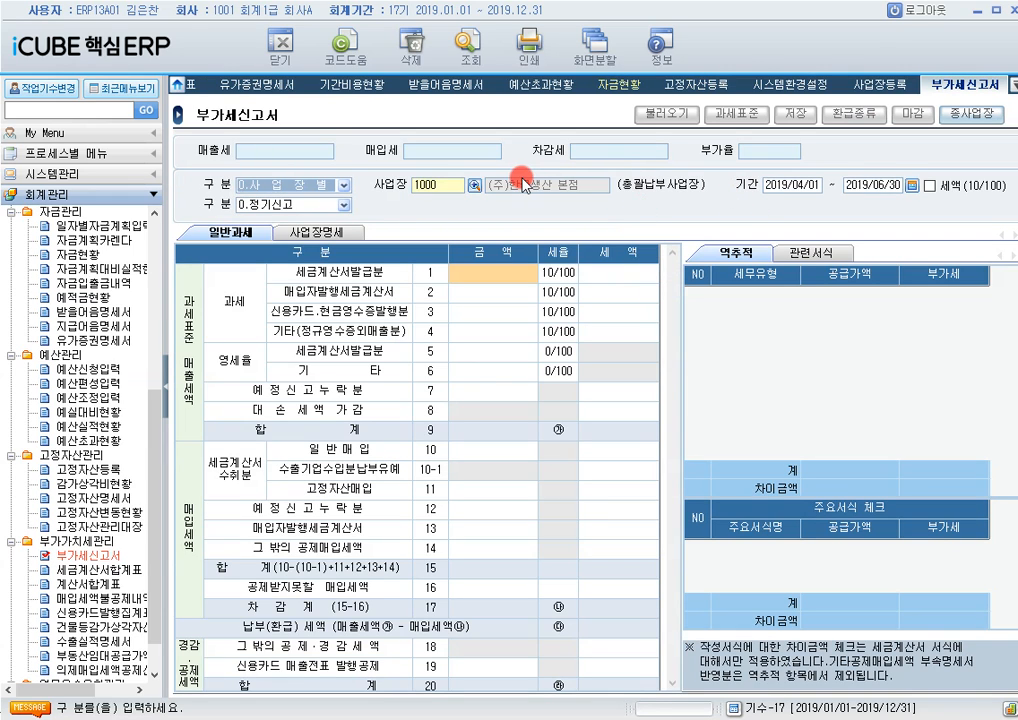
click(911, 186)
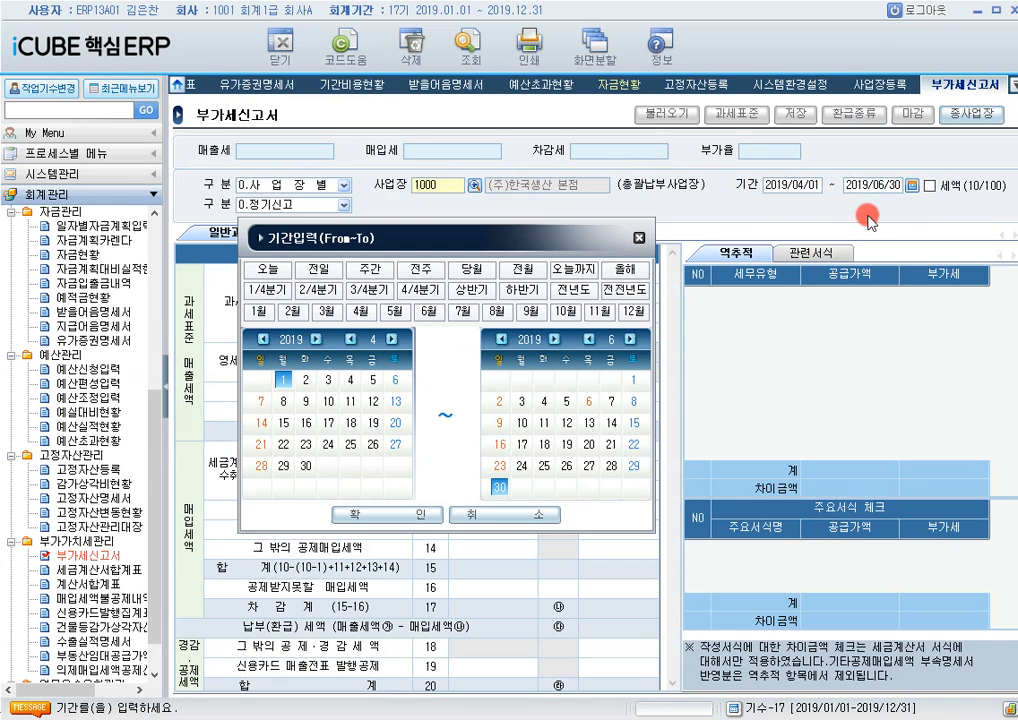
click(285, 292)
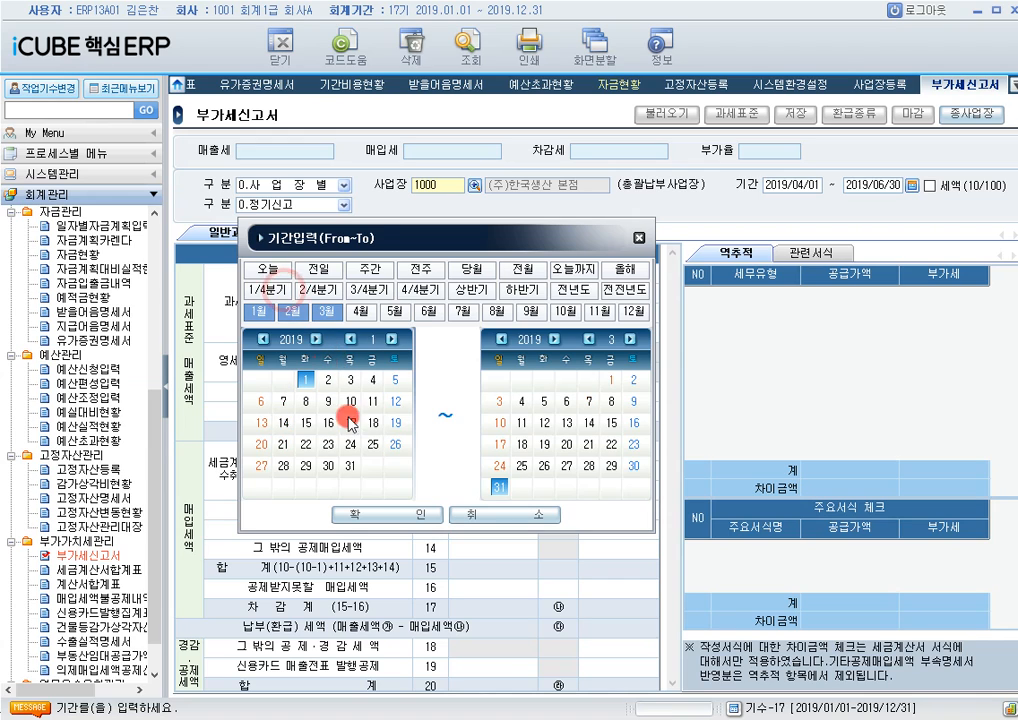
click(380, 514)
click(484, 72)
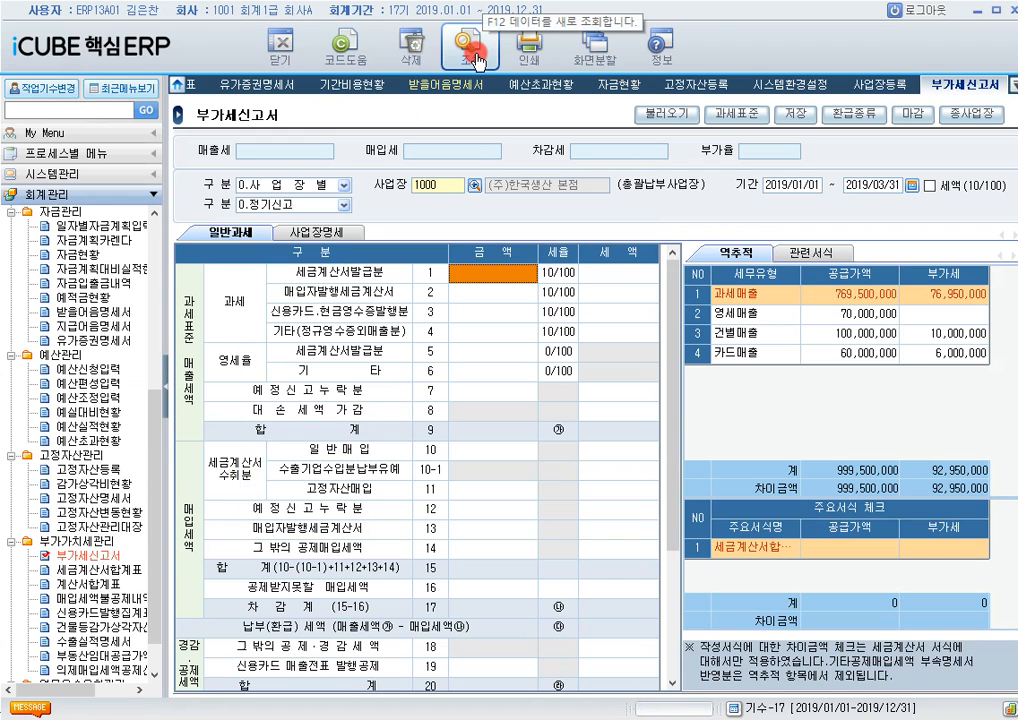
click(667, 113)
click(393, 427)
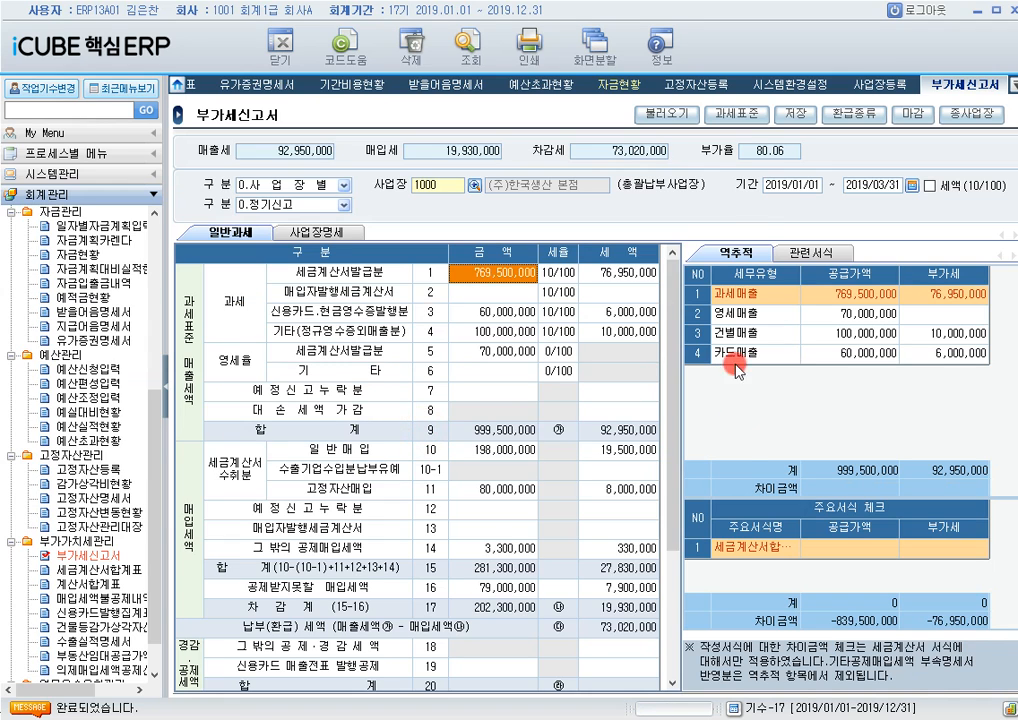
Step: Review the 과세표준명세 of 사업장 1000, close it and save the modified return data
click(735, 116)
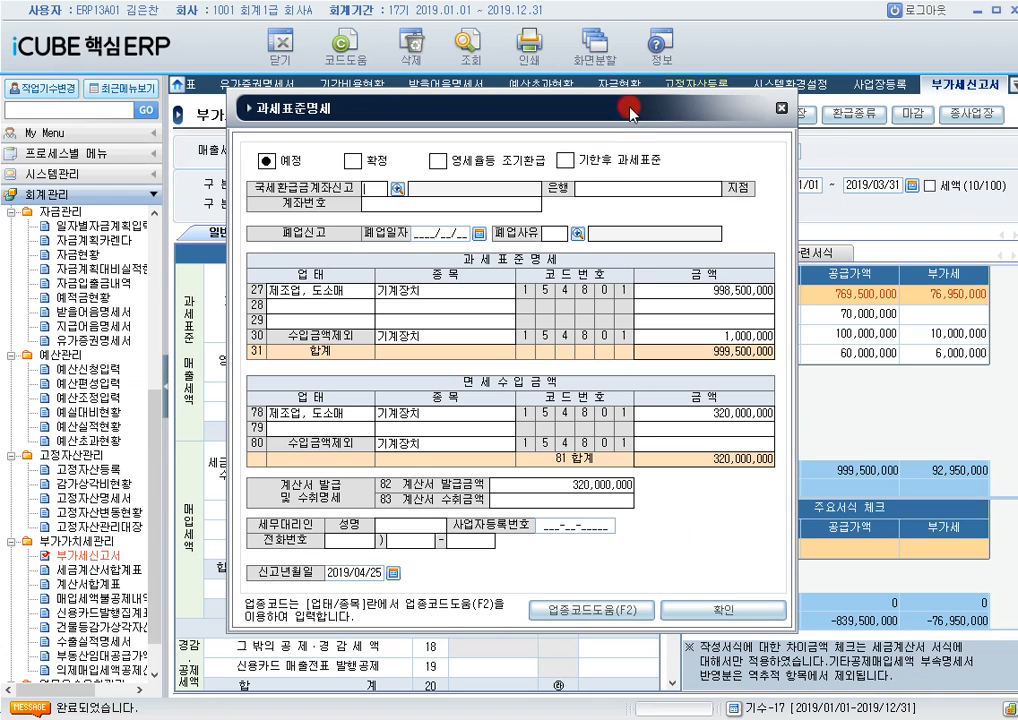
click(784, 112)
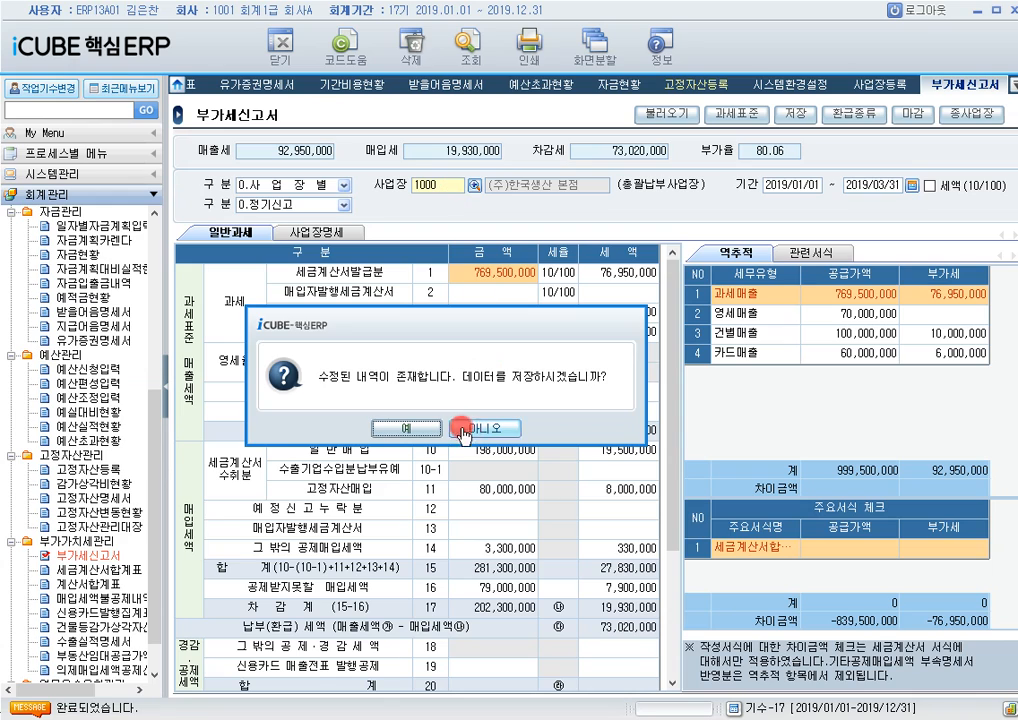
click(405, 428)
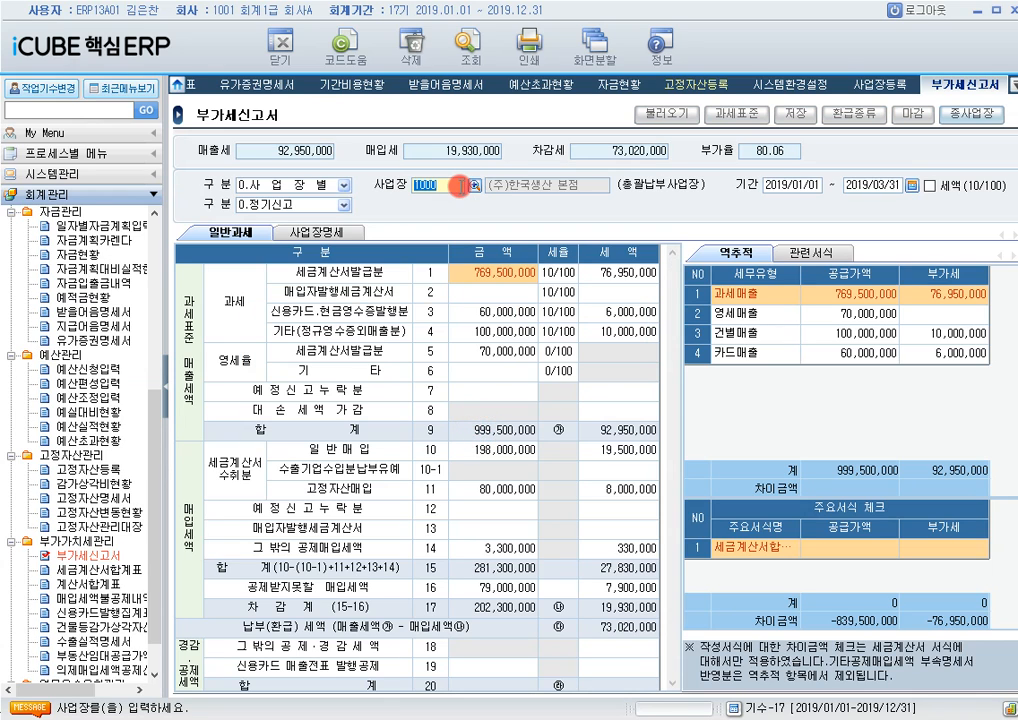
Step: Set 사업장 to 2000, query the same period and load its voucher data into 부가세신고서
text(2000)
key(Return)
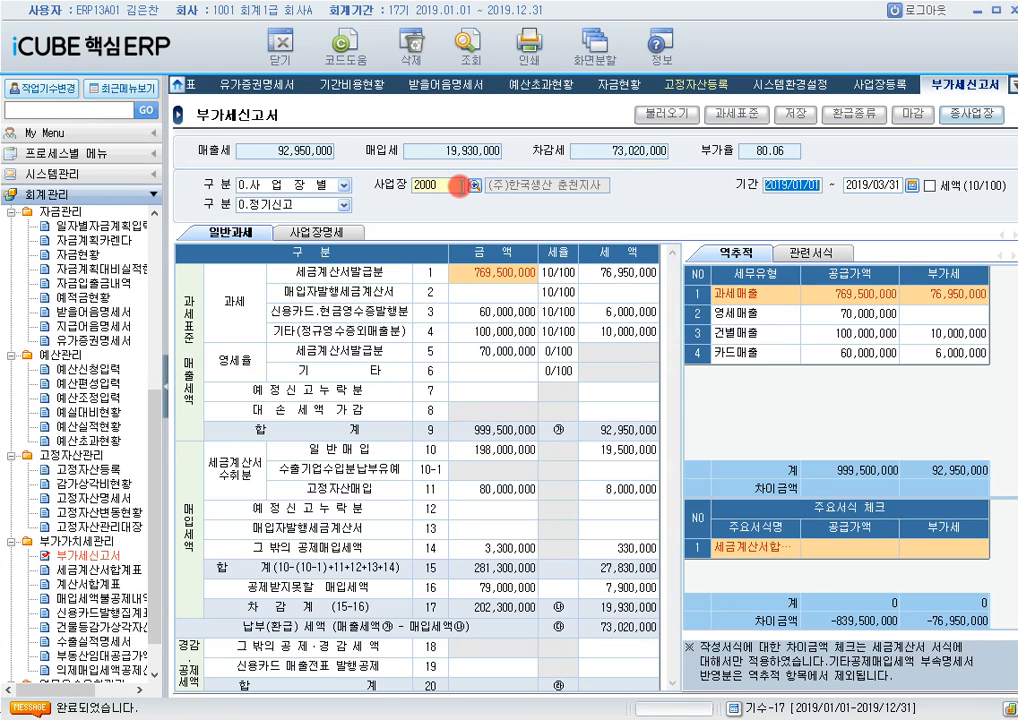
key(Return)
key(Return)
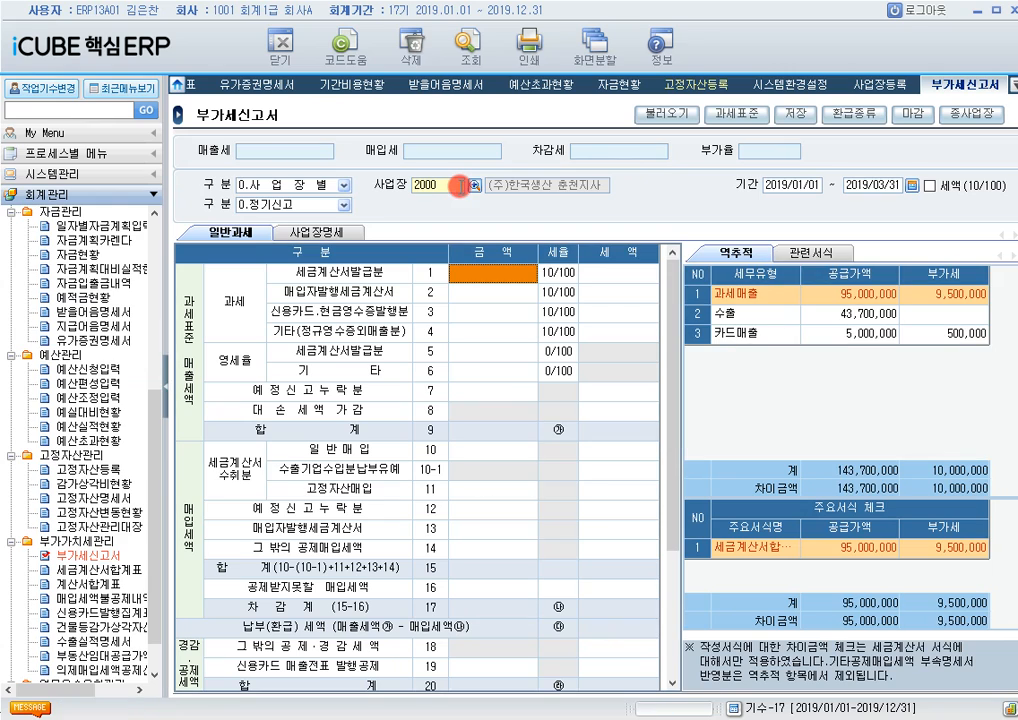
click(667, 113)
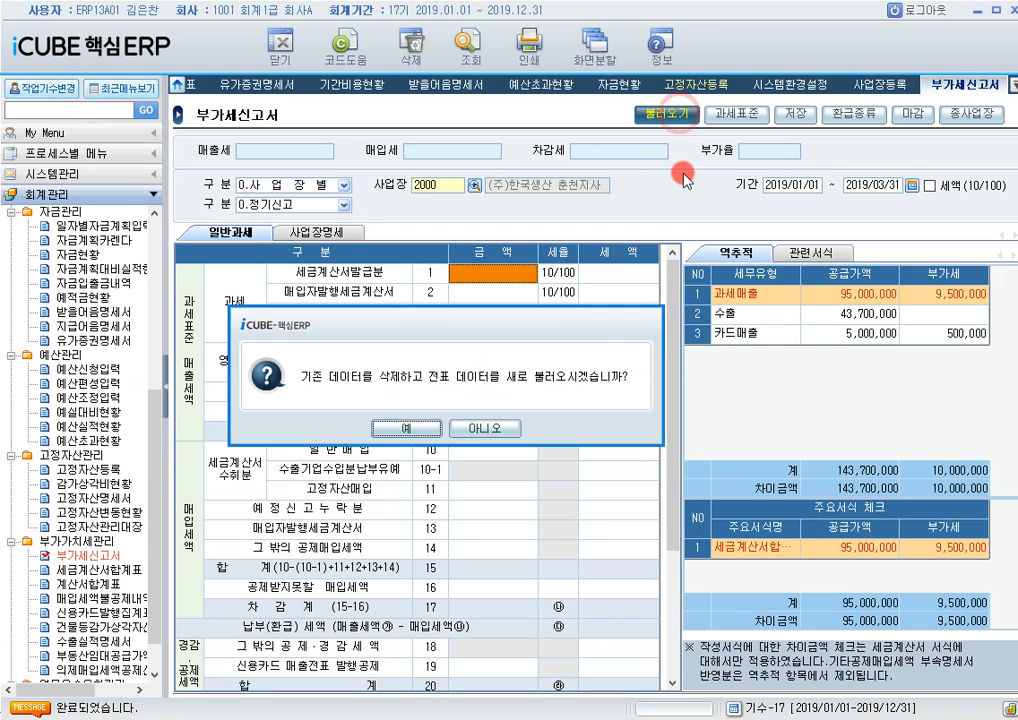
click(431, 430)
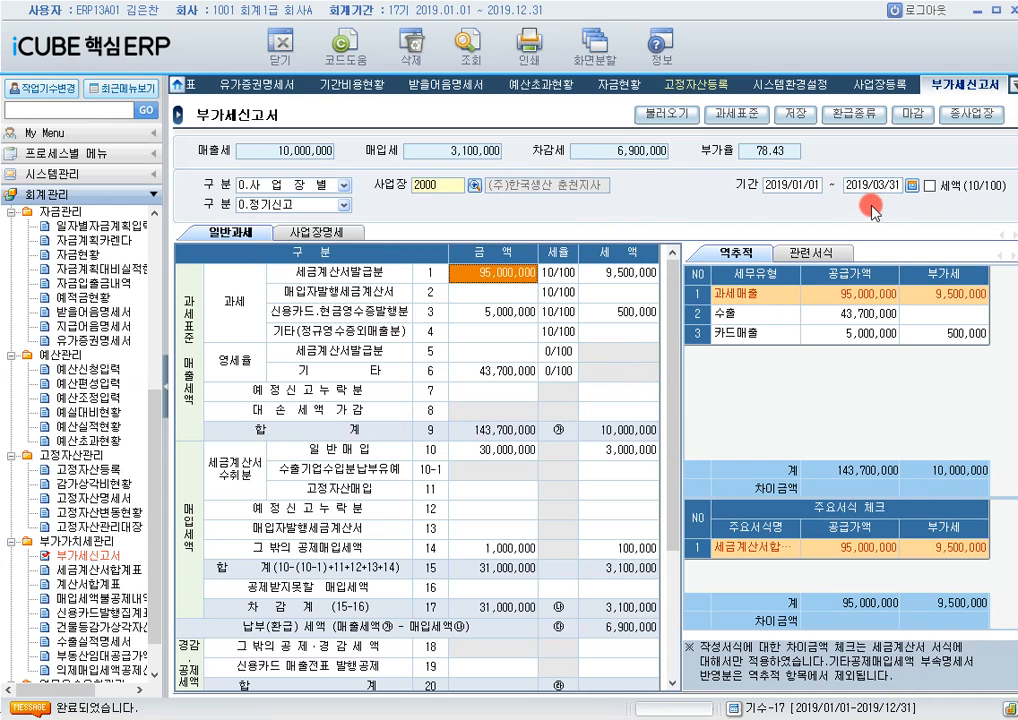
Step: Check the 과세표준명세 of 사업장 2000, including its 면세수입금액 합계, and close it
click(737, 113)
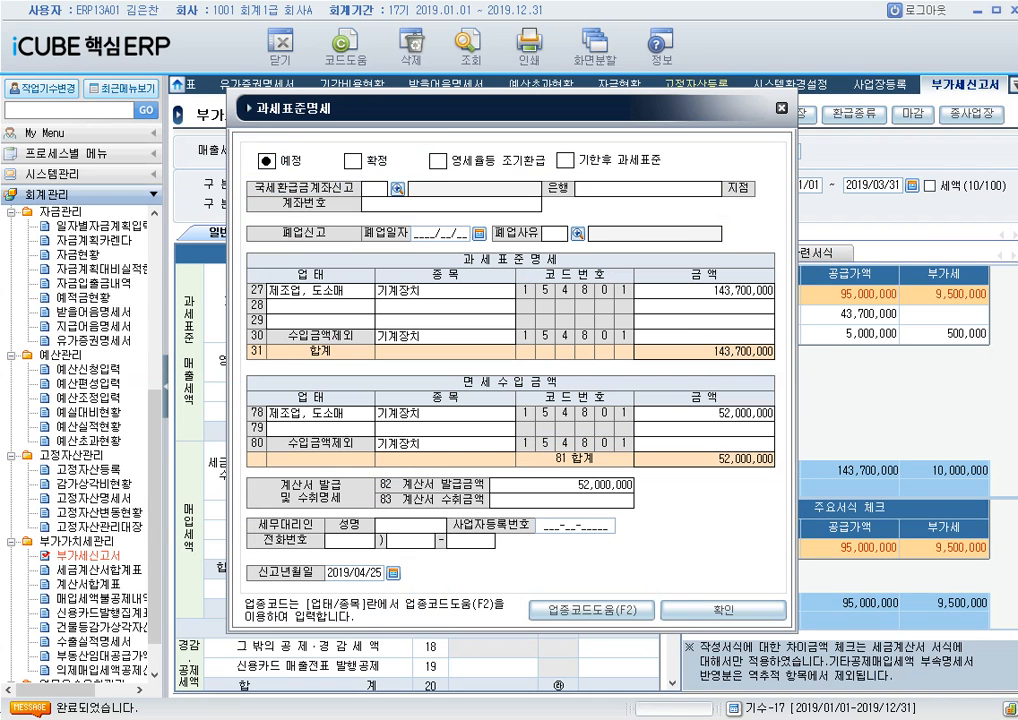
click(694, 463)
click(781, 107)
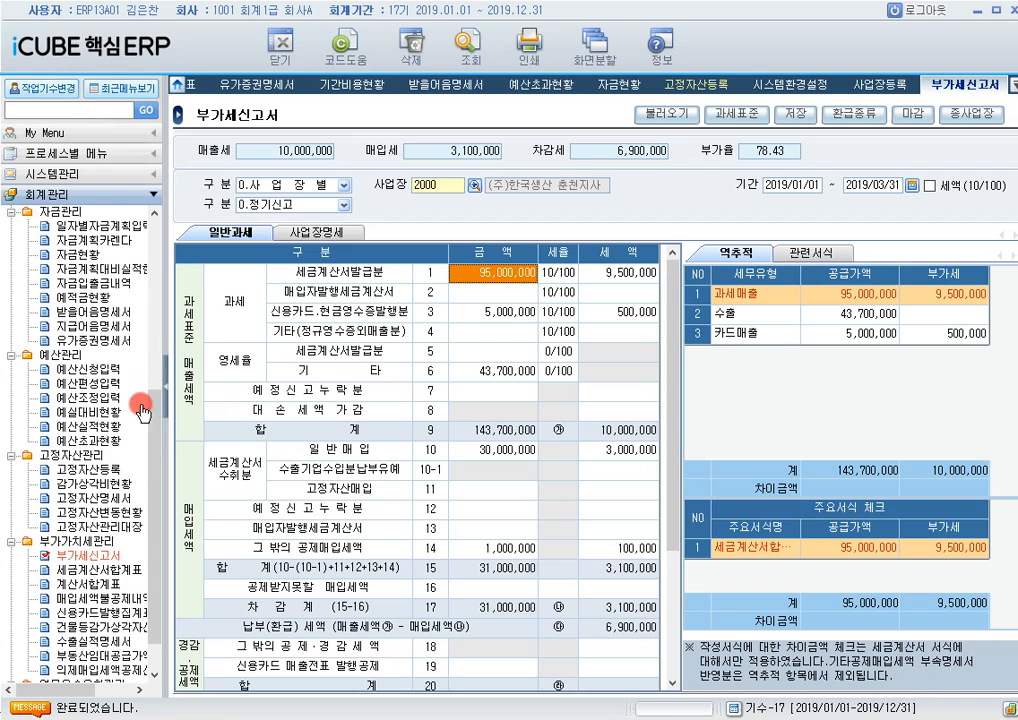
Step: Return to 전표입력 under 전표/장부관리 and set the voucher date to 2019년 4월 5일
drag(152, 415, 163, 285)
scroll(163, 285, up, 2)
click(72, 226)
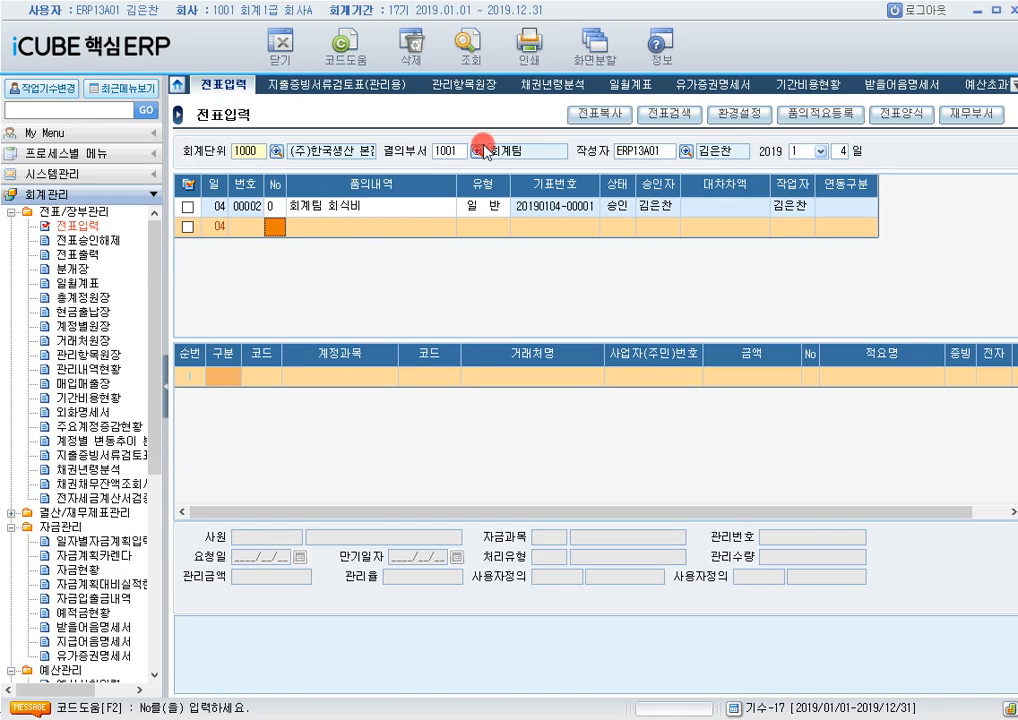
click(818, 152)
click(818, 214)
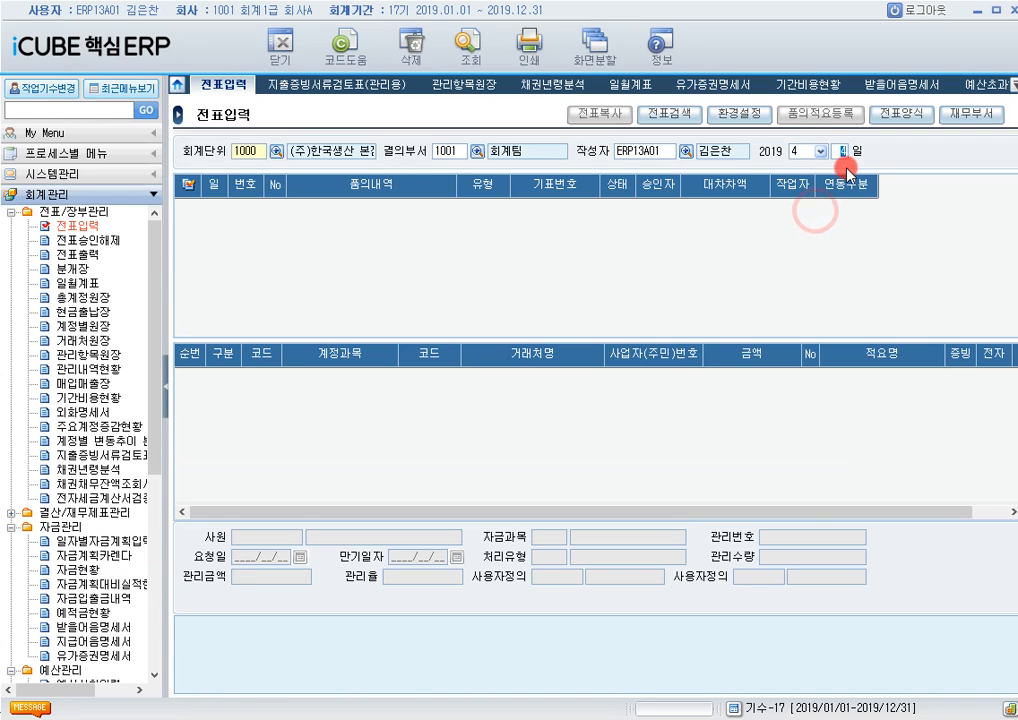
text(5)
key(Return)
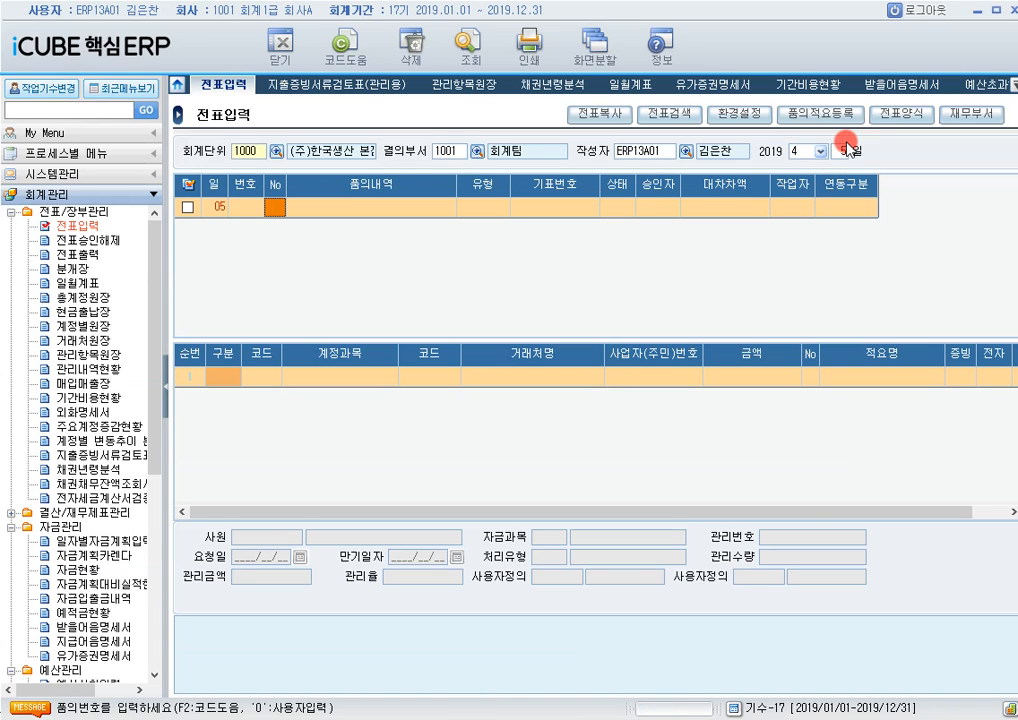
Step: Create a voucher header with No 0, 품의내역 노트북 구입 and 유형 일반
text(0)
key(Return)
text(노트북)
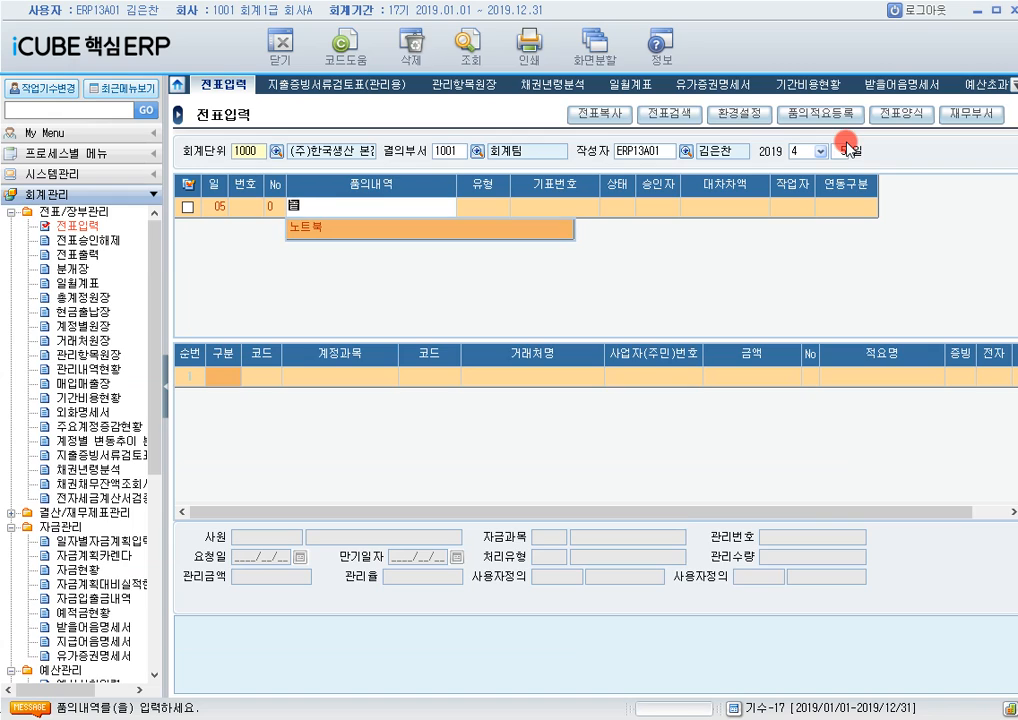
text( 구입)
key(Return)
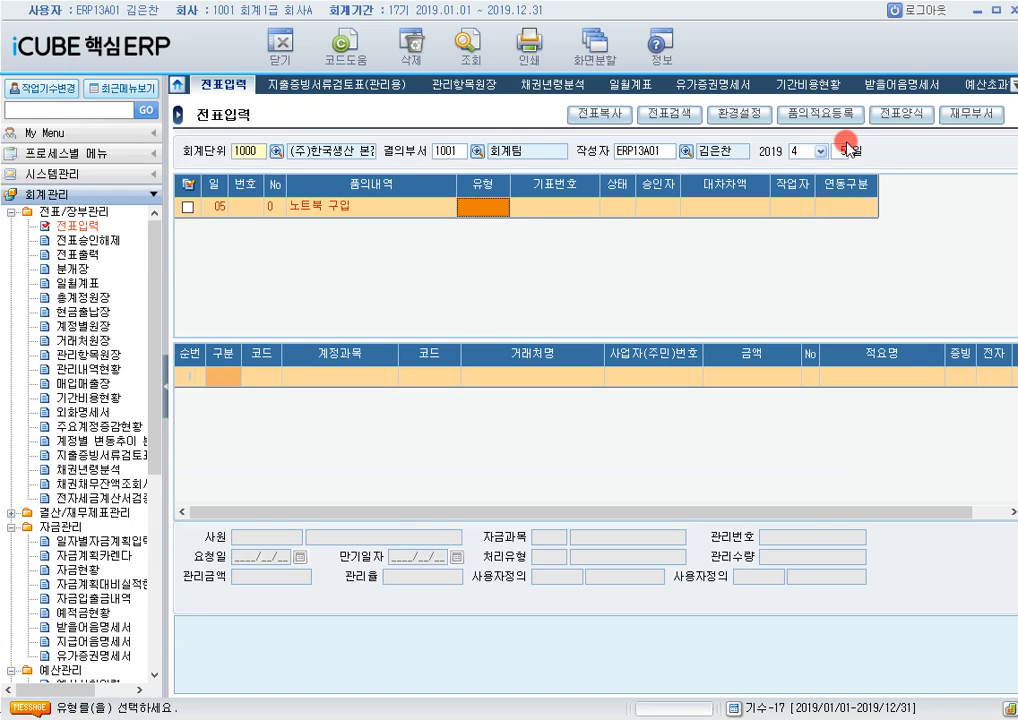
key(Return)
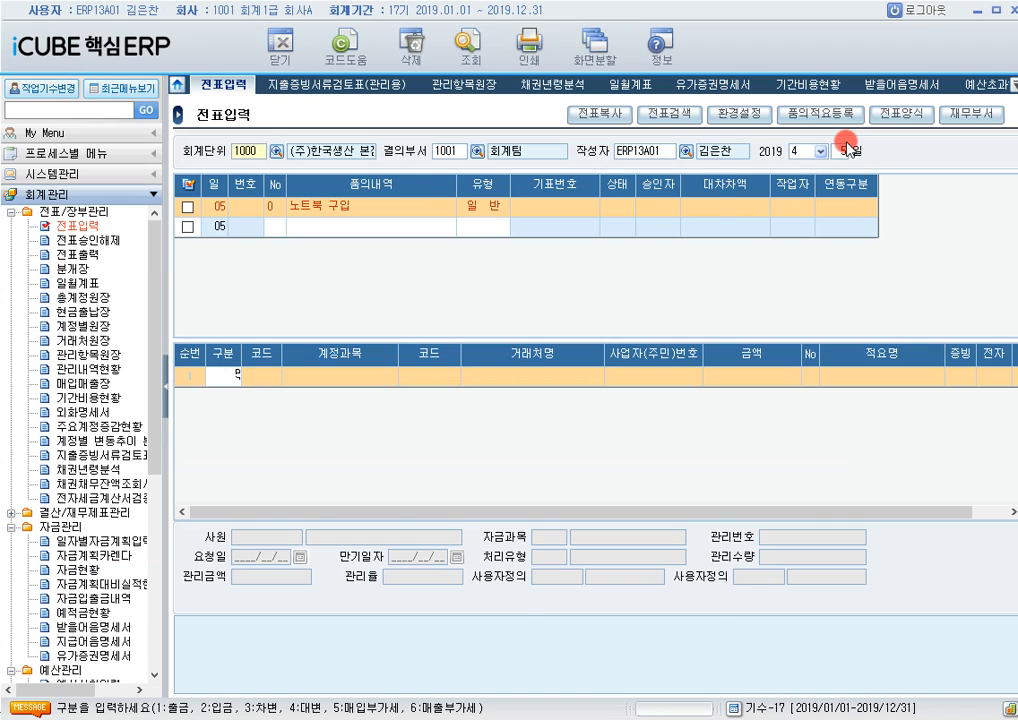
Step: Start a 매입부가세 line with 구분 5 and set its 거래처 to (주)하진테크 in 매입정보
text(5)
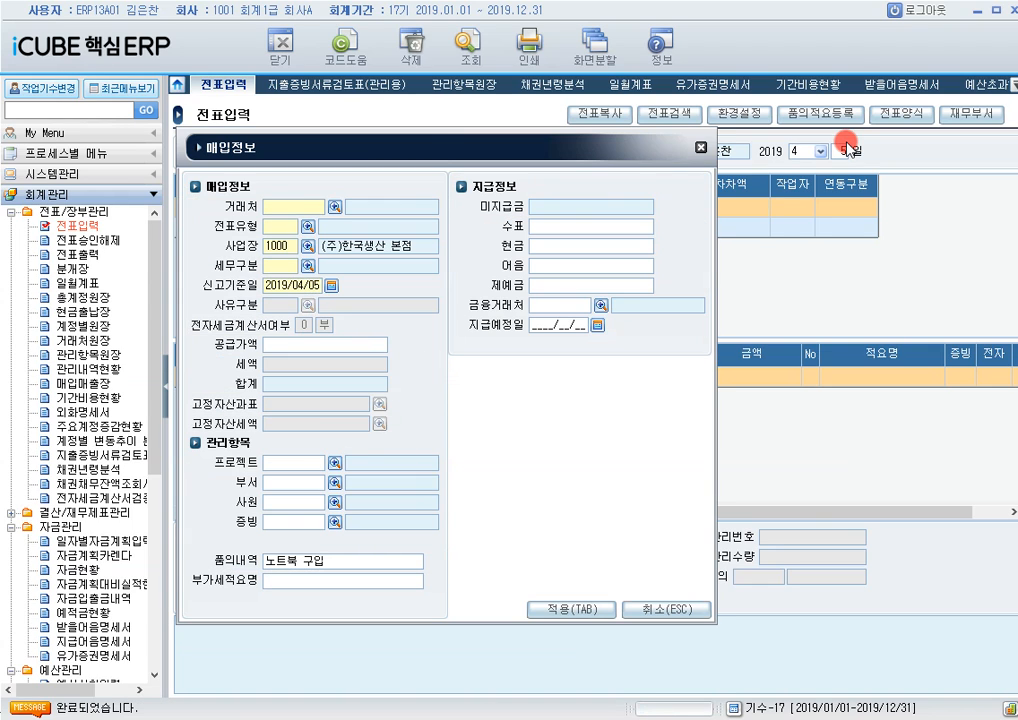
text(하진텔)
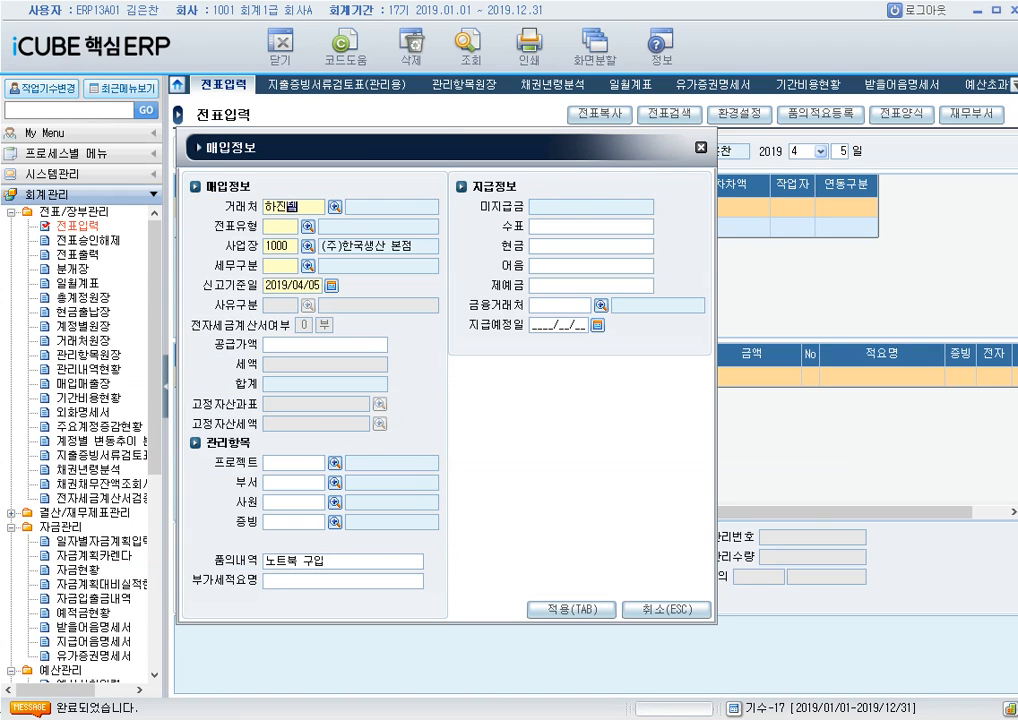
text(크)
key(Return)
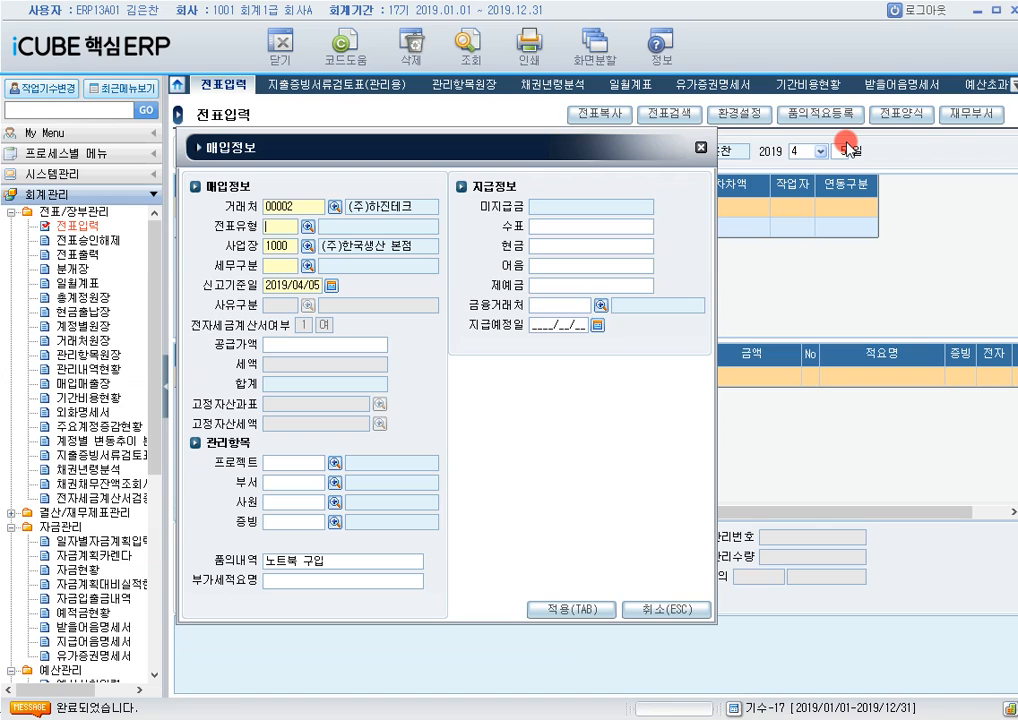
Step: Set 전표유형 to 1000 매입전표, 사업장 to 2000 and 세무구분 to 21 과세매입 in 매입정보
text(1000)
key(Return)
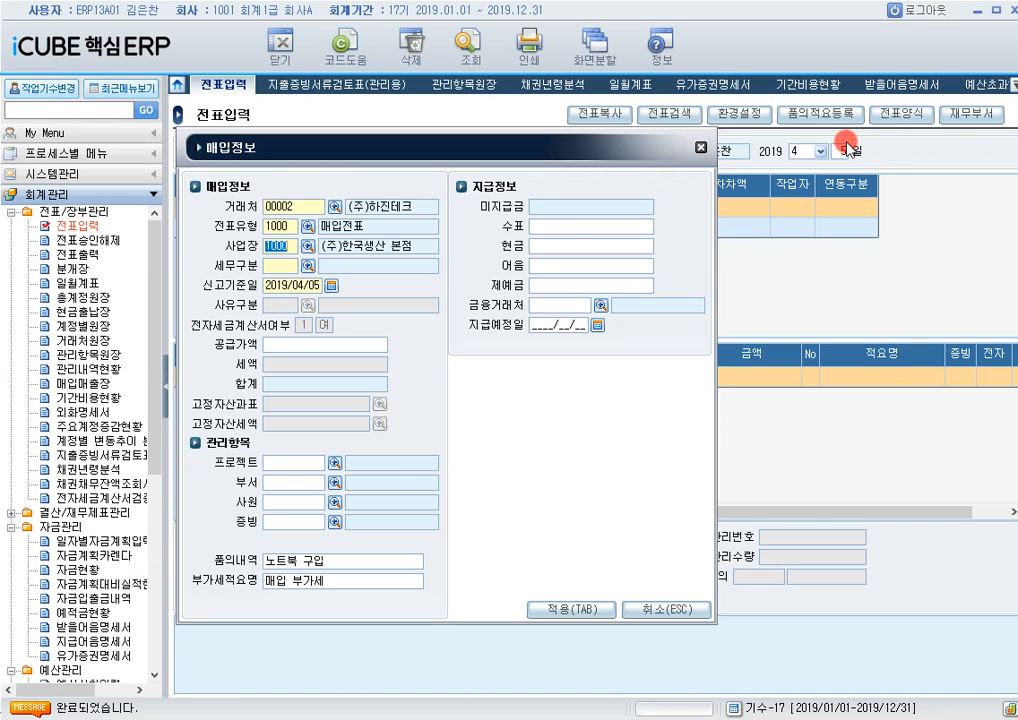
text(2000)
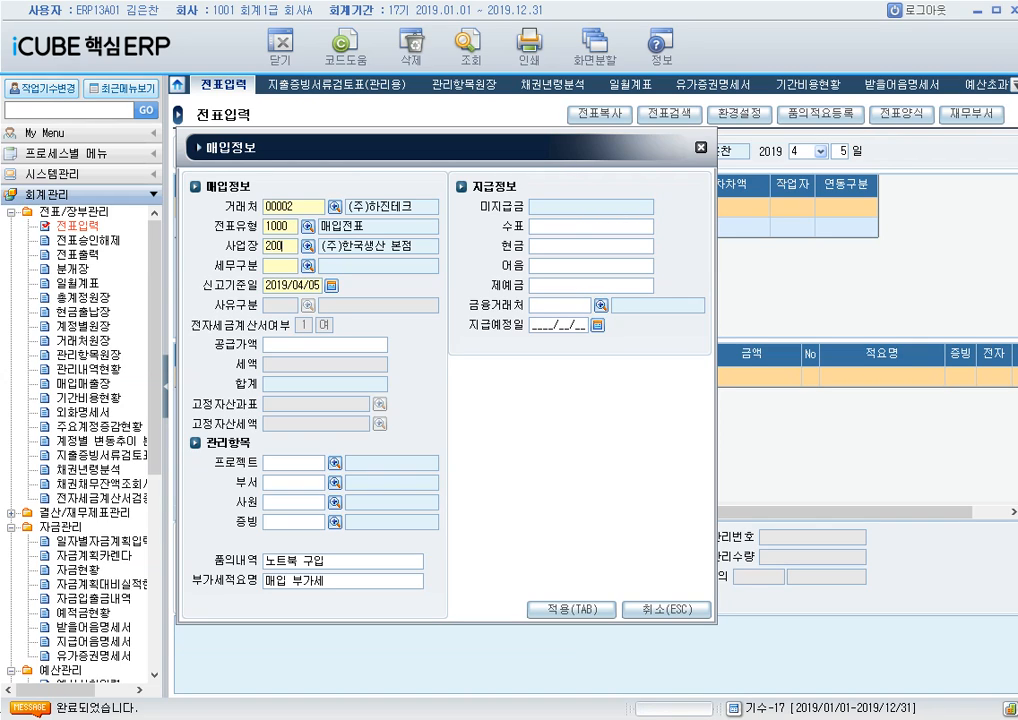
key(Return)
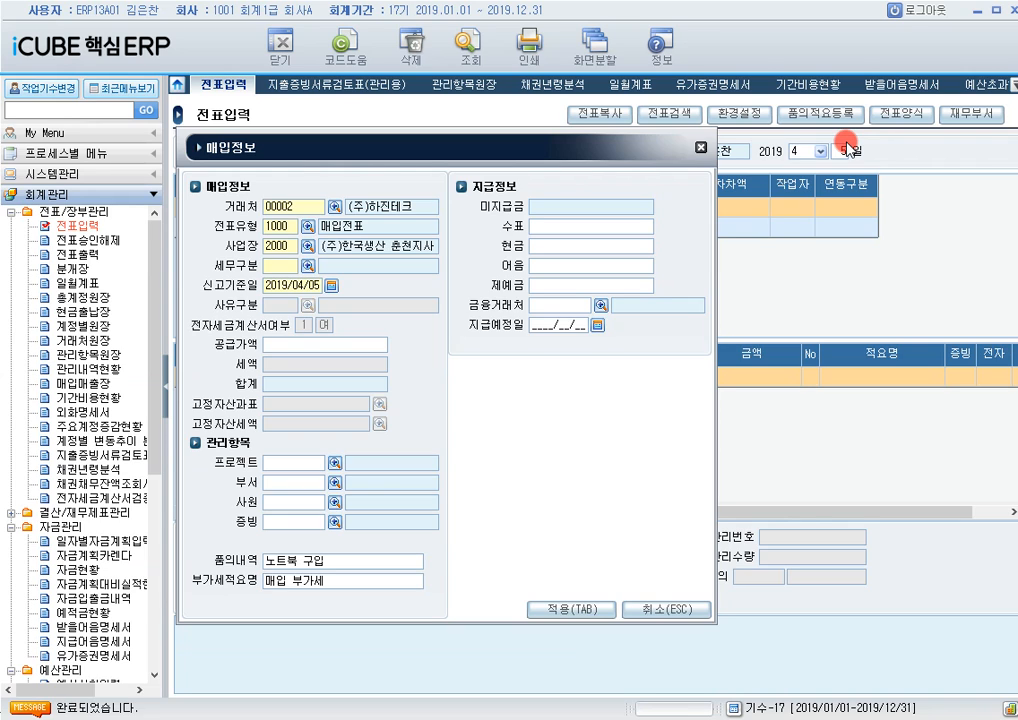
click(308, 265)
double_click(418, 334)
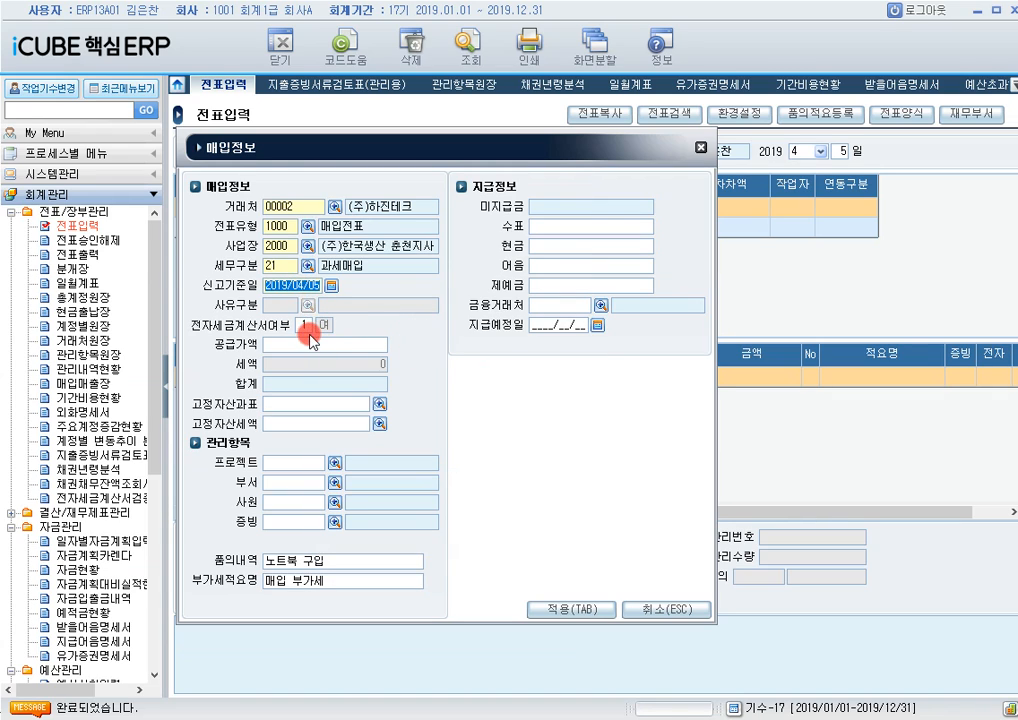
Step: Keep 전자세금계산서여부 at 1 여 and enter a 공급가액 of 4,000,000
click(300, 341)
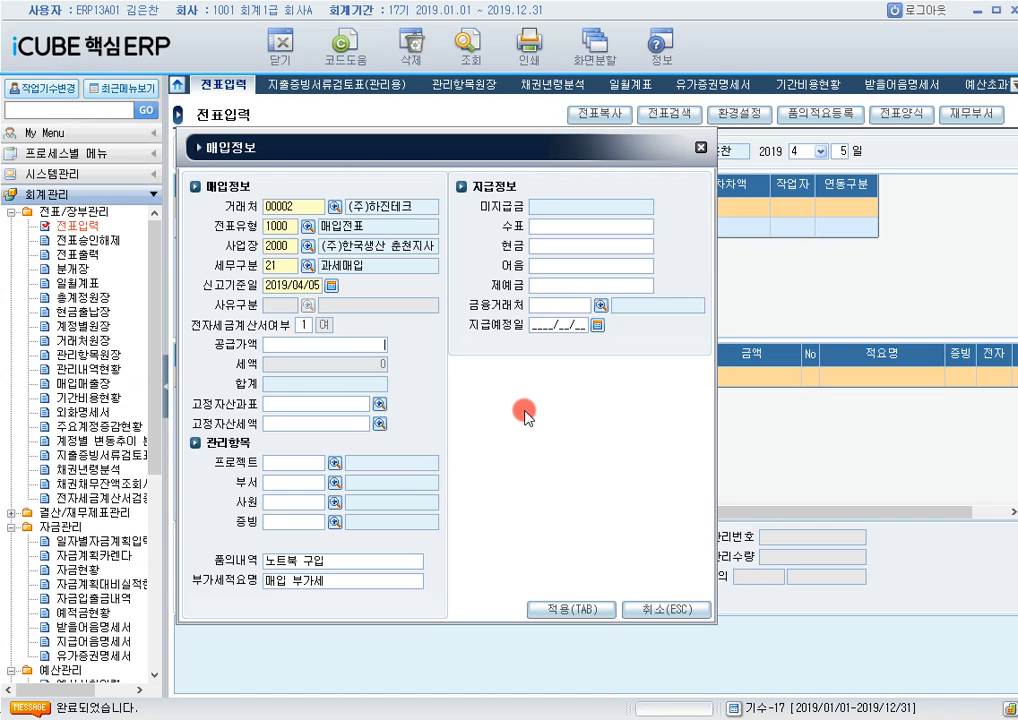
text(4000000)
key(Return)
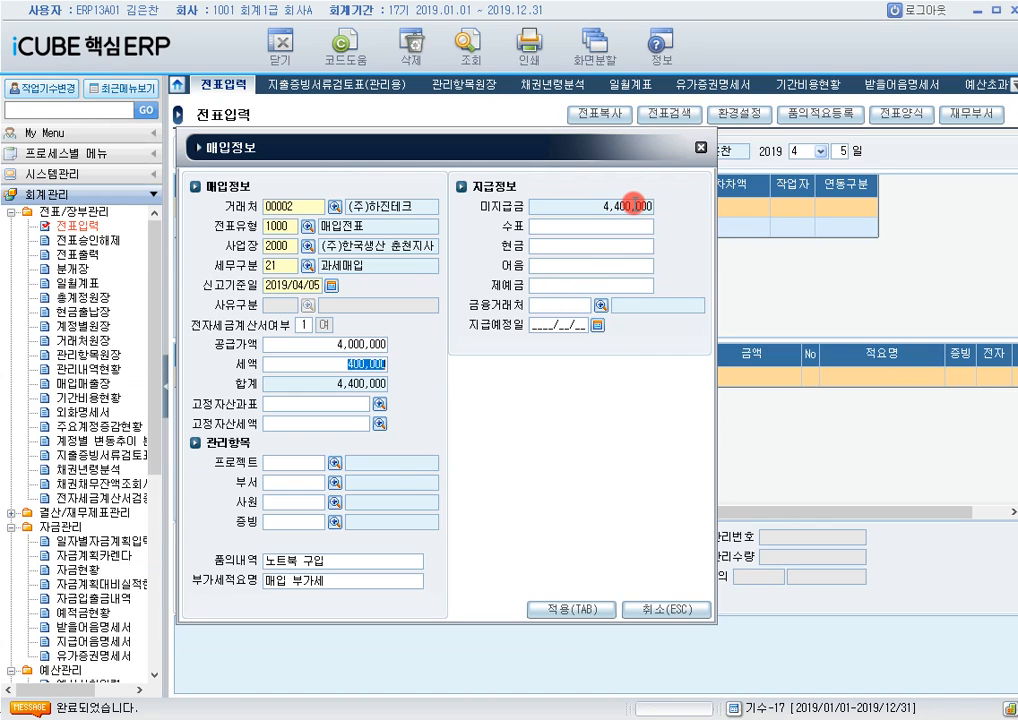
Step: Record 노트북 under 기타감가상각자산 in 고정자산과표 with 공급가액 4,000,000, 부가세 400,000 and 건수 1, and apply the 매입정보
click(315, 403)
click(376, 408)
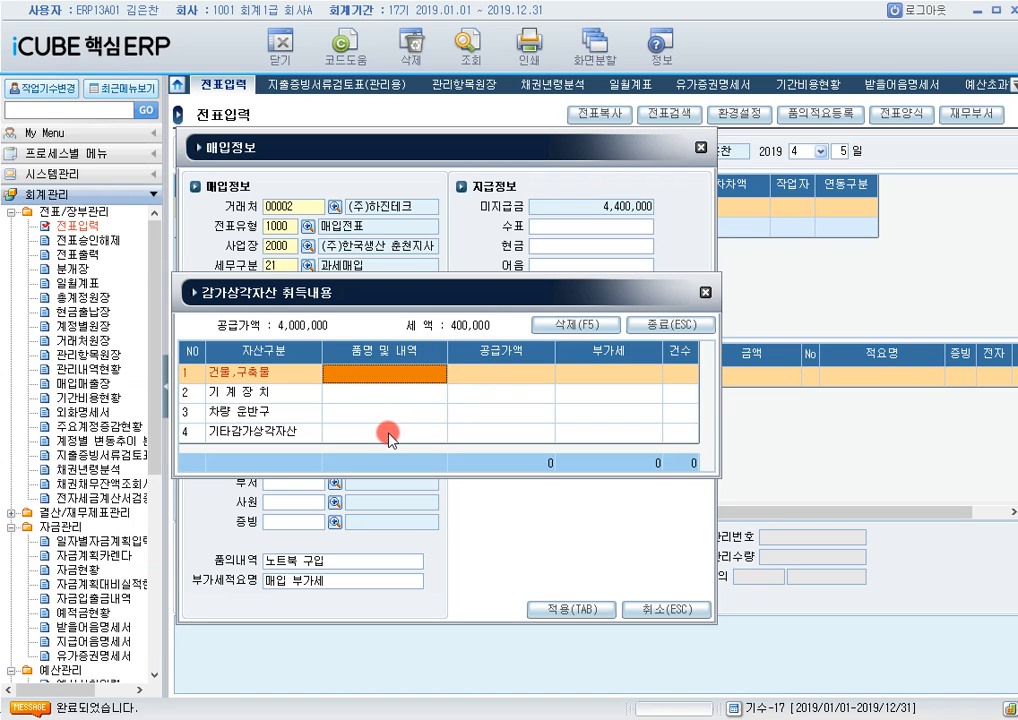
click(389, 436)
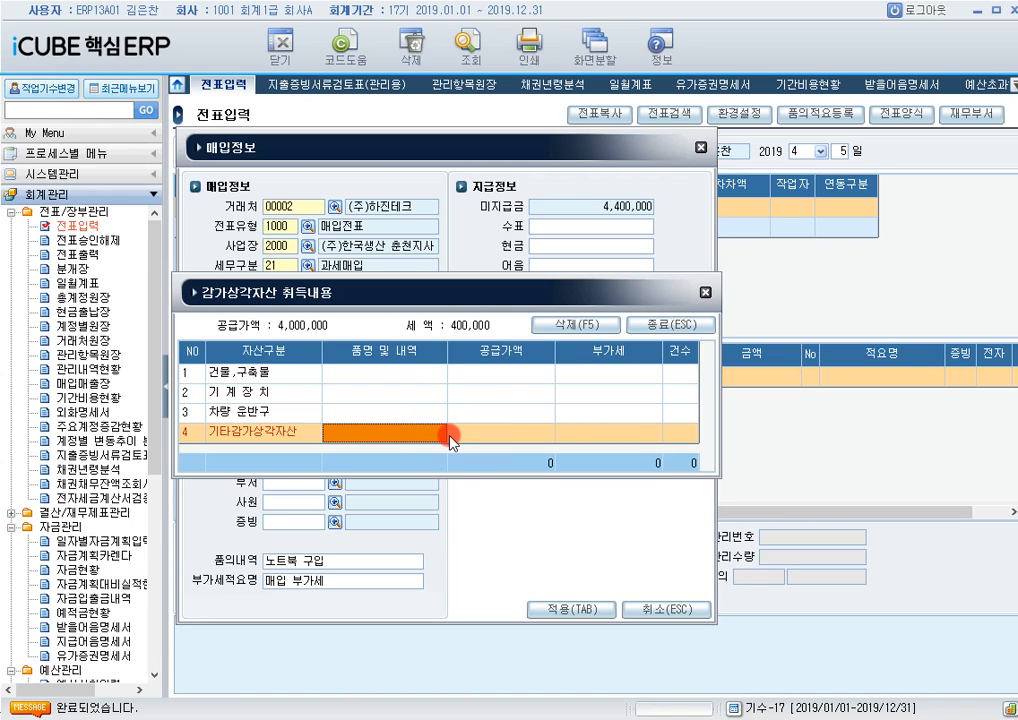
text(노틉)
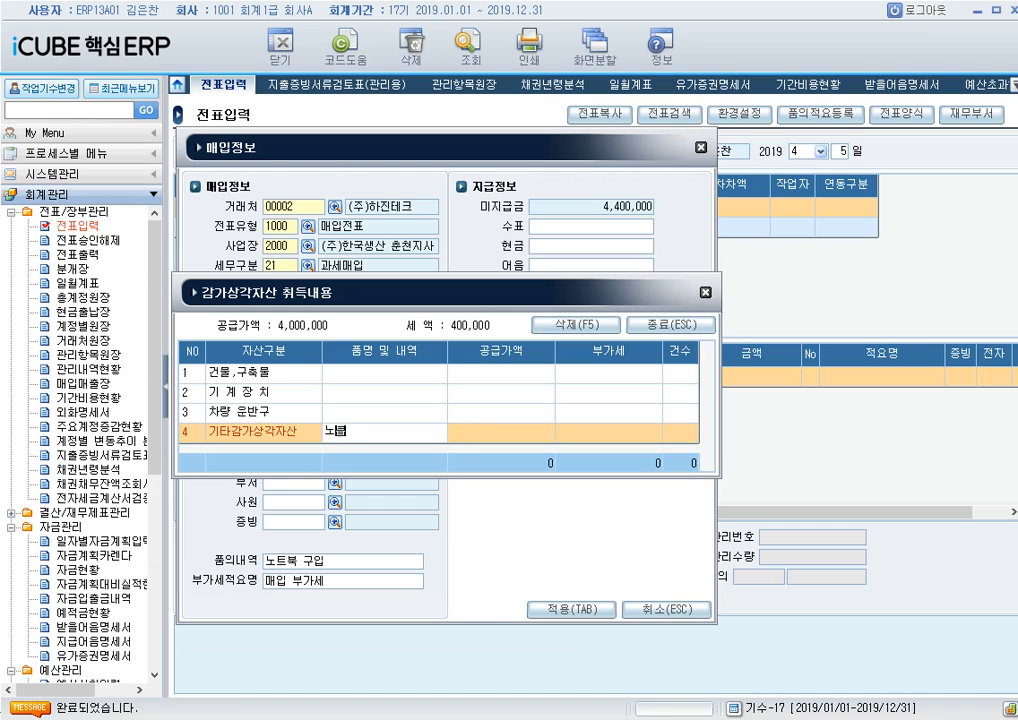
text(ㅜㄱ)
click(452, 440)
text(4,000,00)
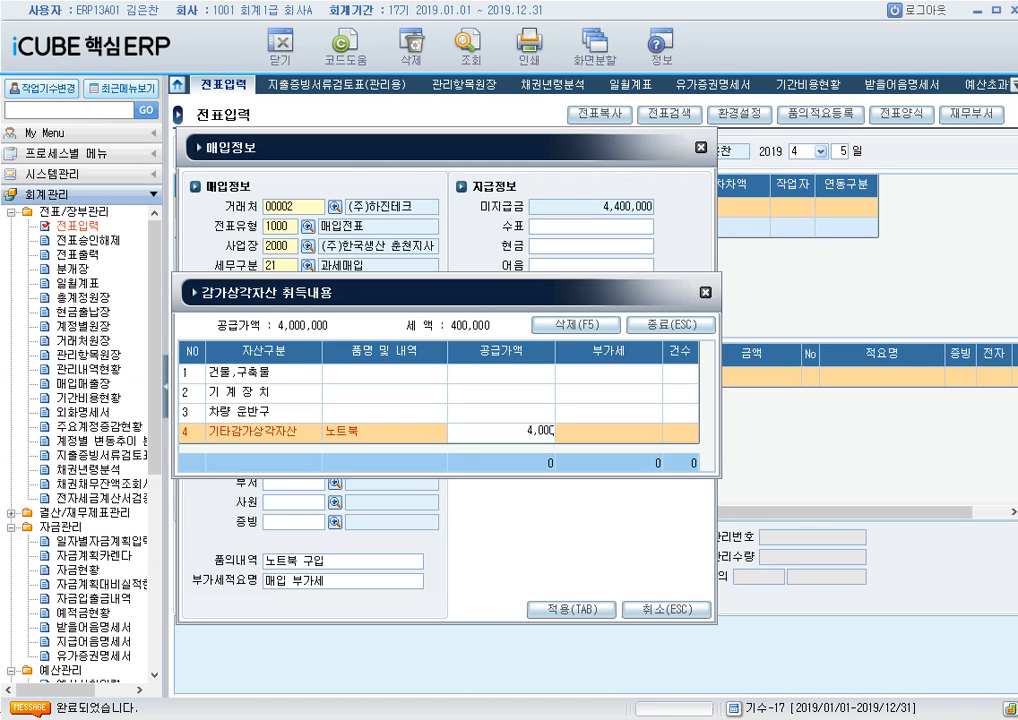
text(0)
key(Return)
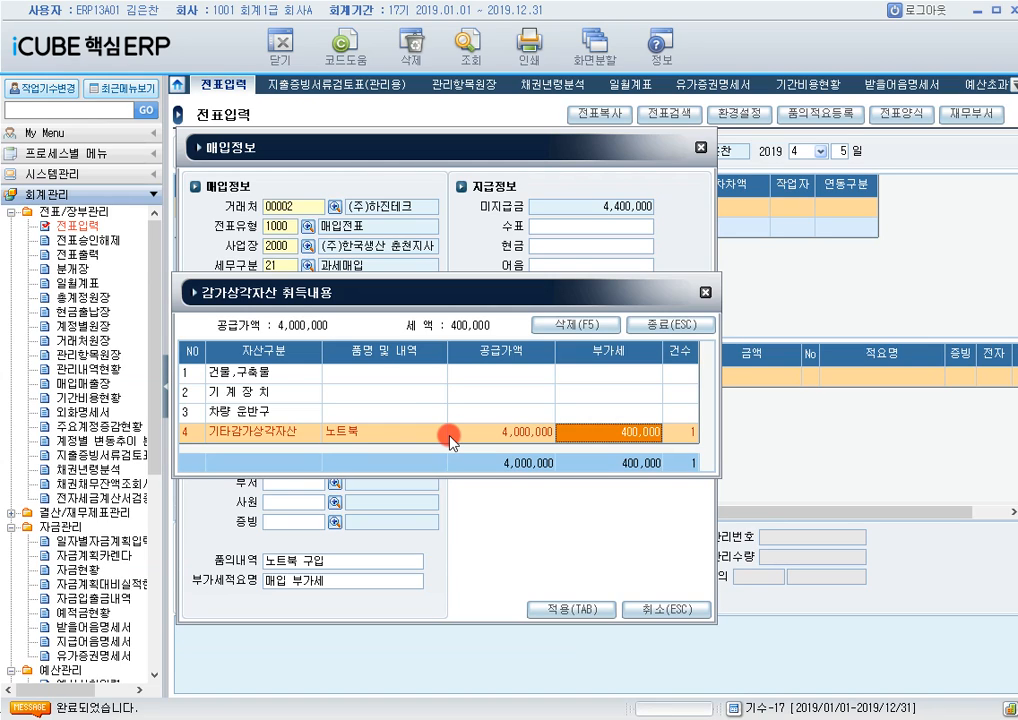
key(Return)
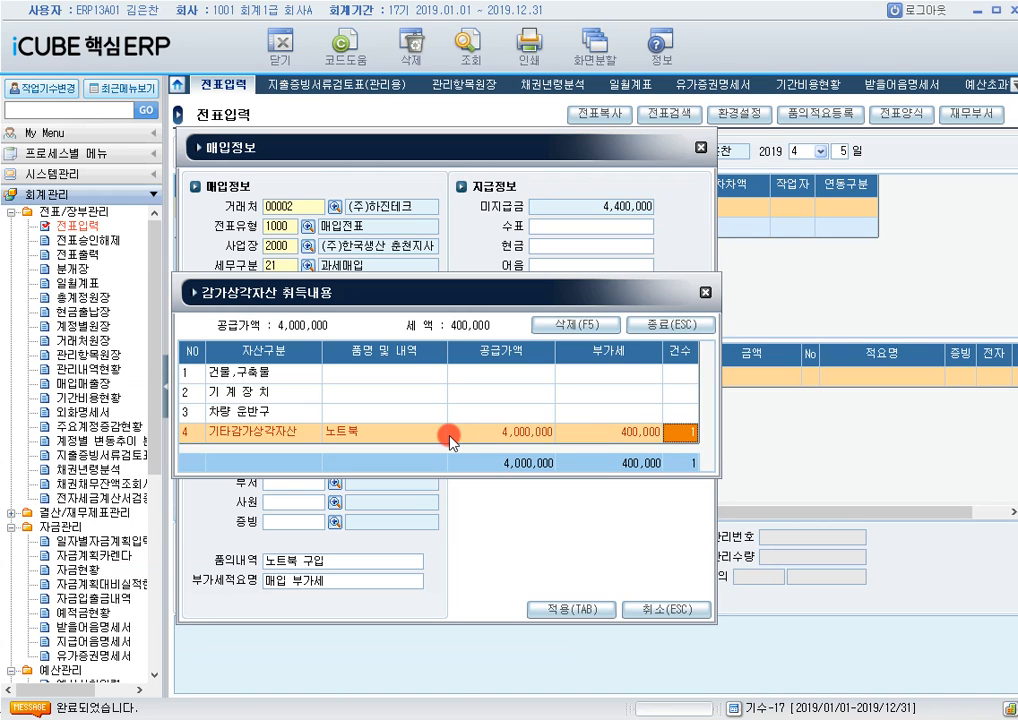
click(645, 327)
click(591, 622)
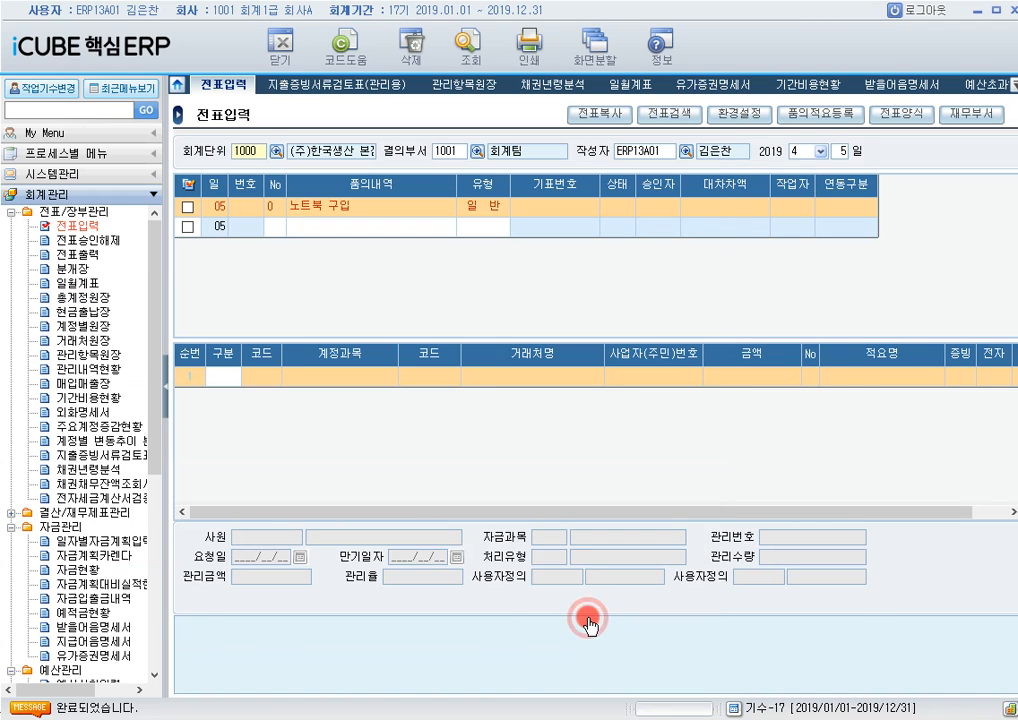
Step: Change the account of the voucher's 4,000,000 debit line from 상품 to 21200 비품
click(259, 378)
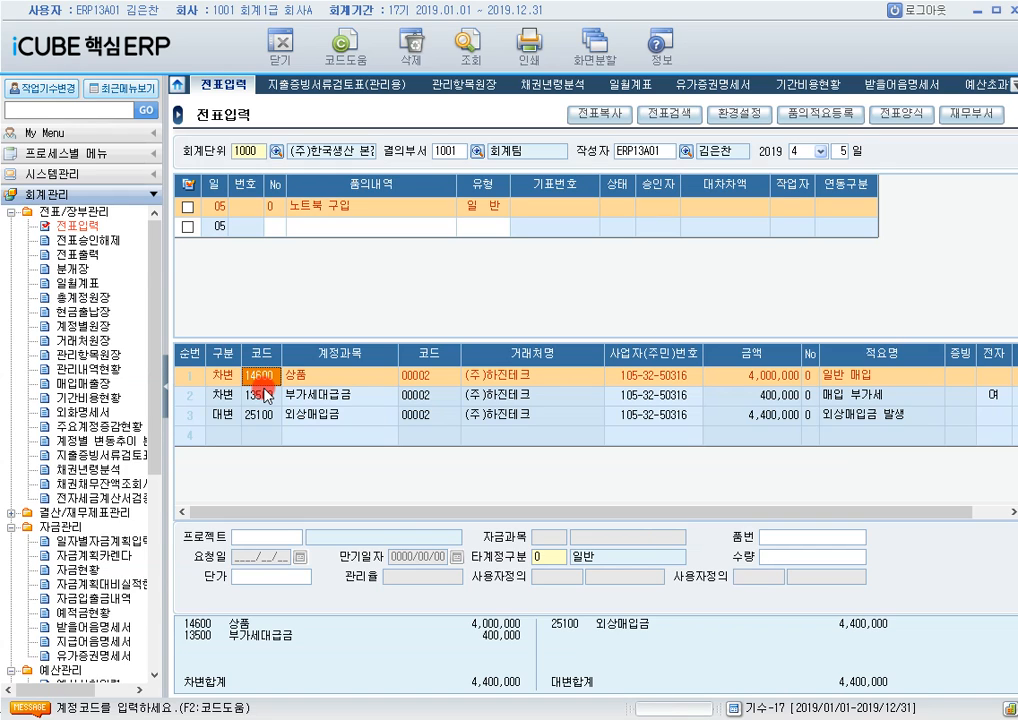
text(21200)
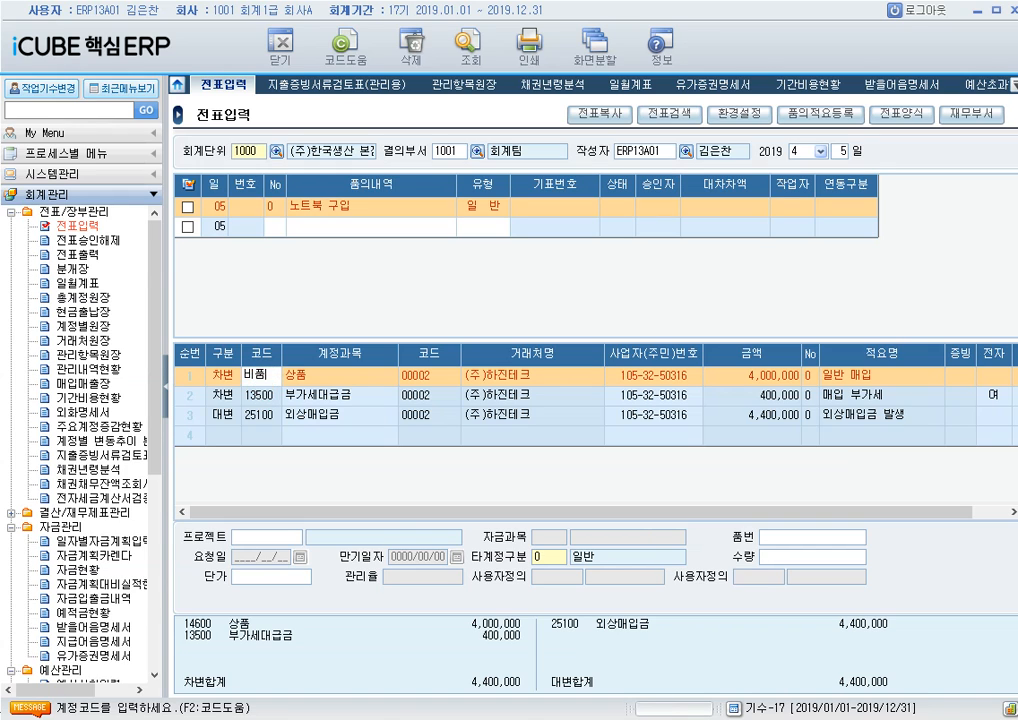
key(Return)
Step: Change the account of the credit line from 외상매입금 to 미지급금
key(Down)
key(Down)
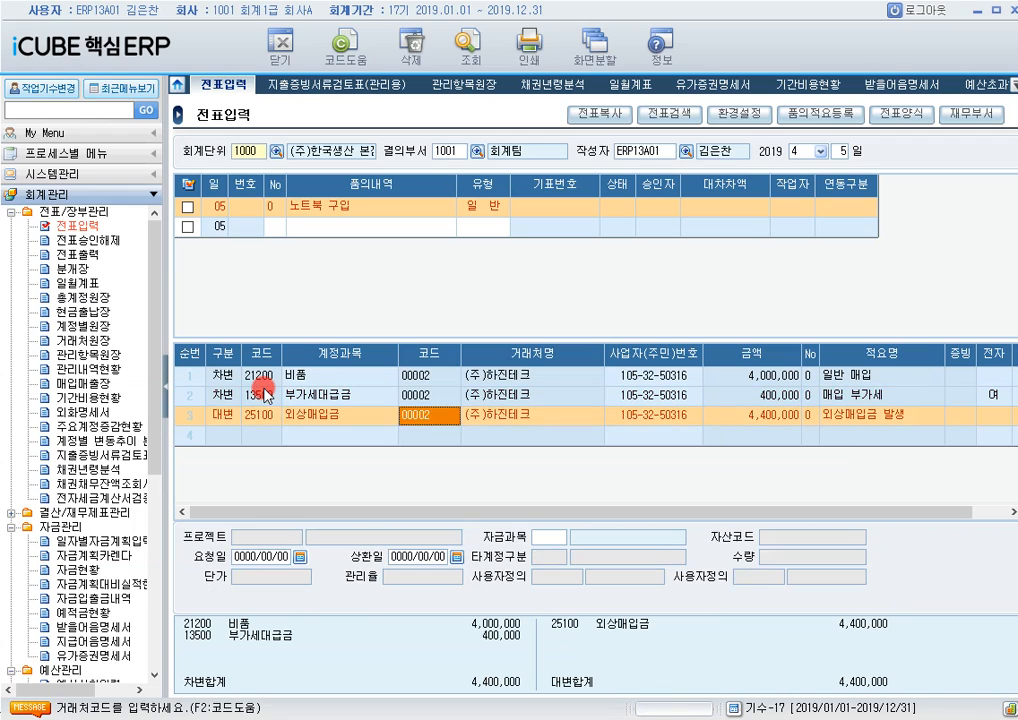
key(Left)
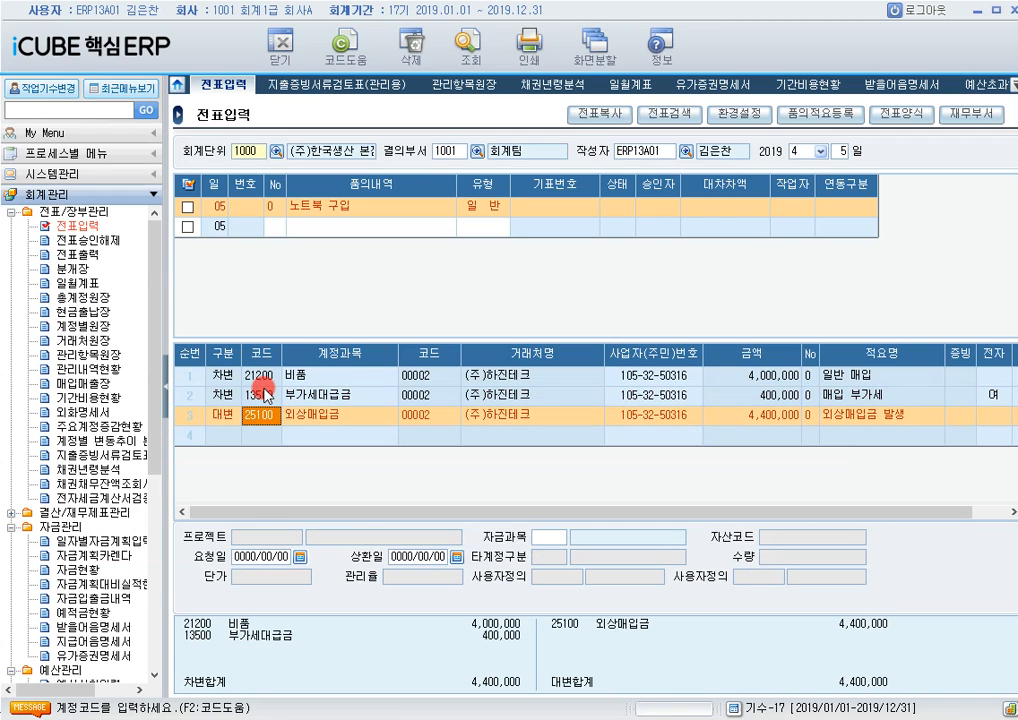
key(Return)
key(Return)
key(Return)
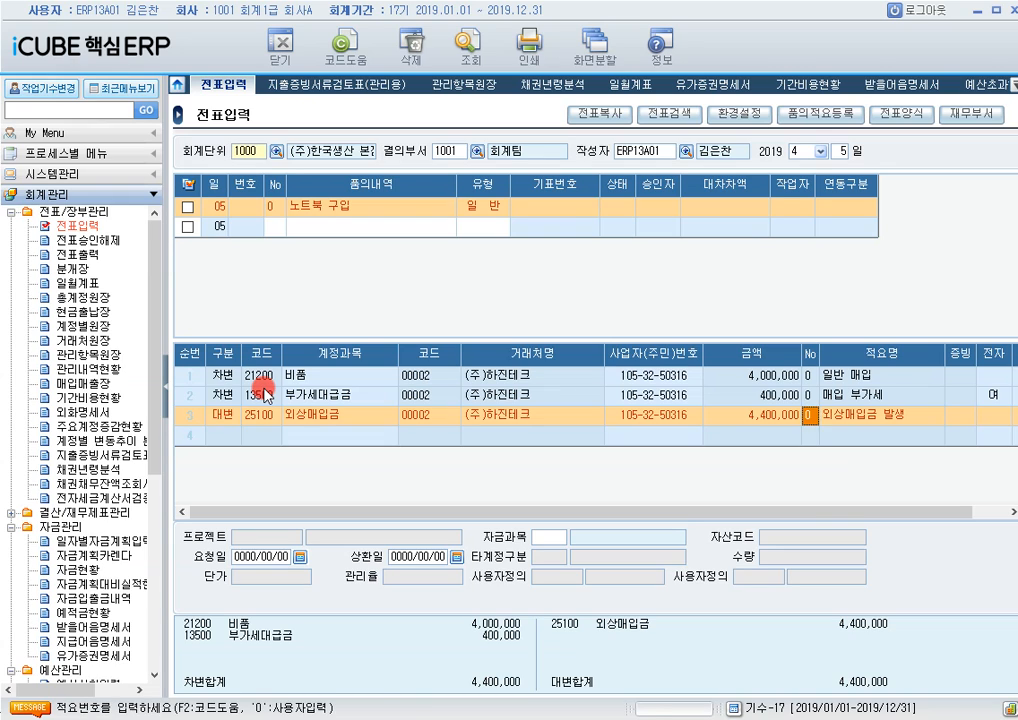
key(Left)
key(Left)
key(Left)
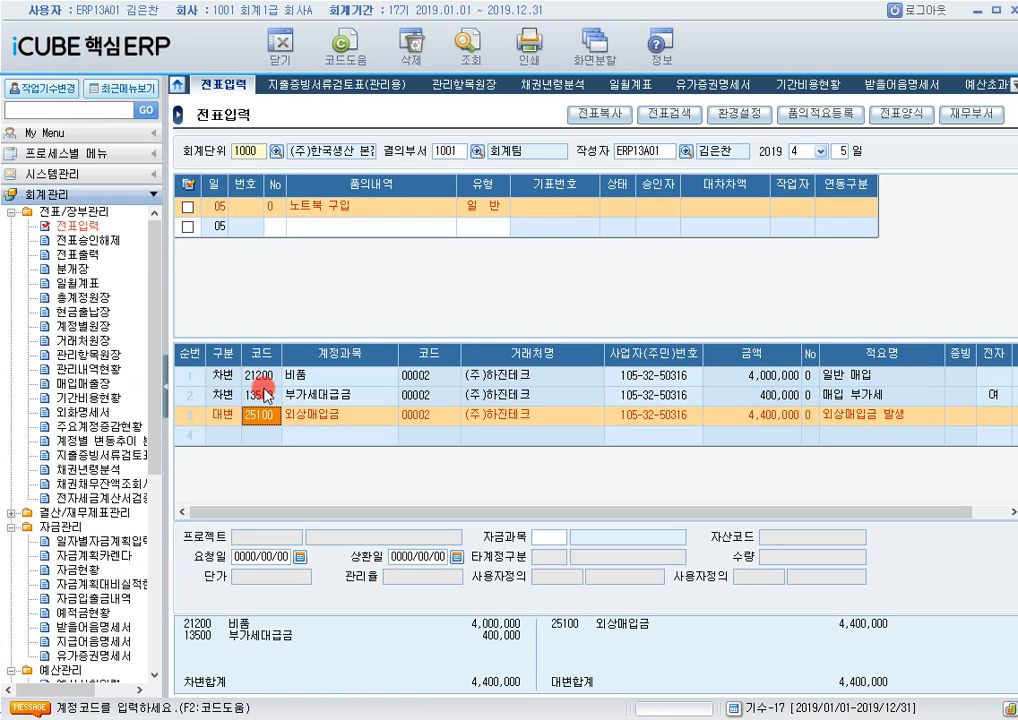
text(ㅁ지그)
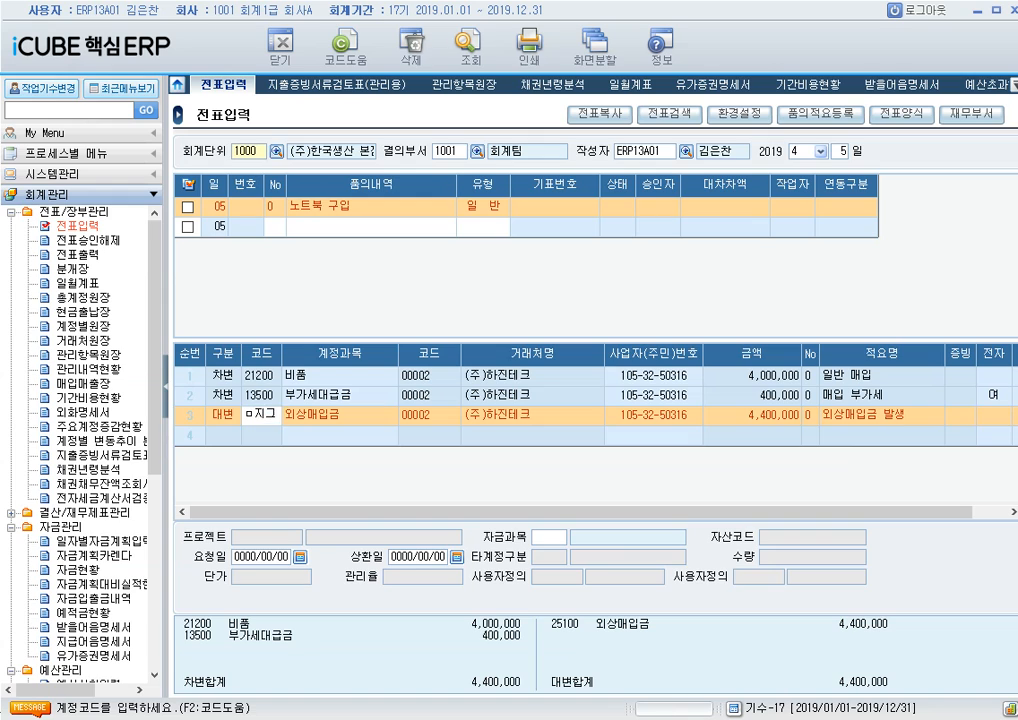
key(BackSpace)
key(BackSpace)
key(BackSpace)
key(BackSpace)
text(믲)
click(262, 388)
key(Return)
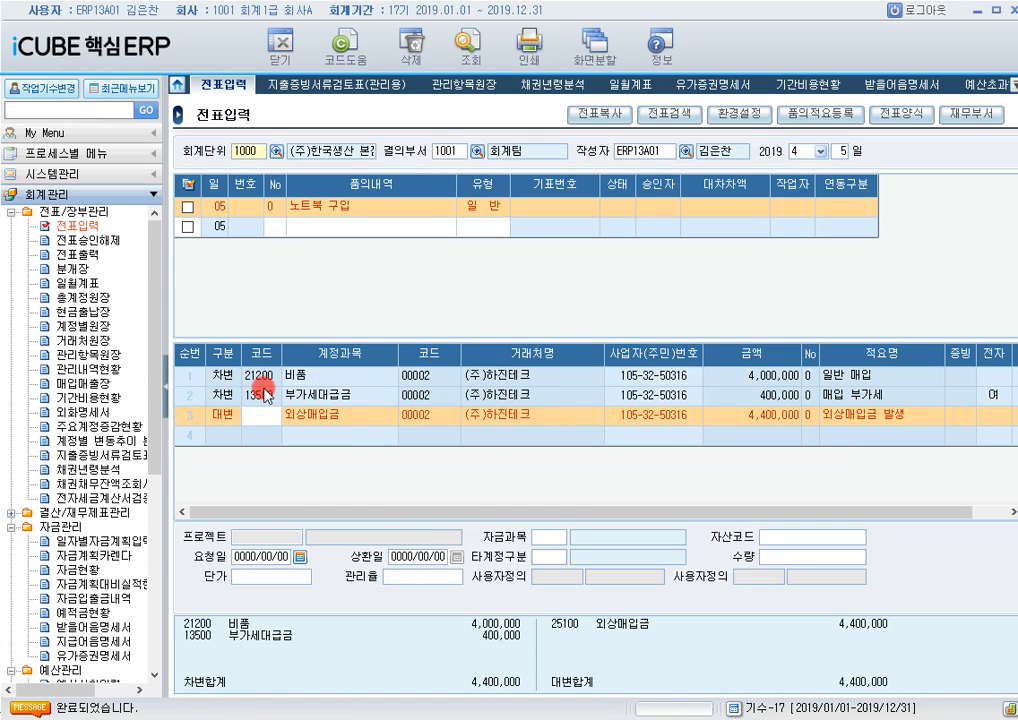
Step: Accept the remaining fields of the 미지급금 line, leaving 요청일 empty, and complete the 노트북 구입 voucher
key(Return)
key(Return)
key(Return)
key(Return)
key(Return)
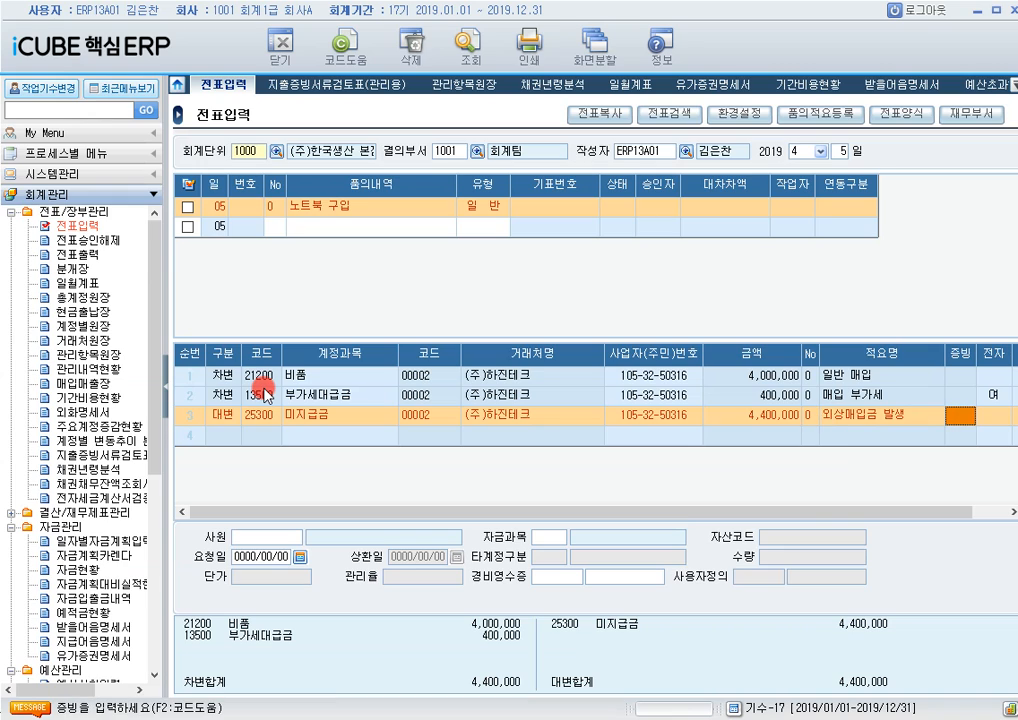
key(Return)
key(Return)
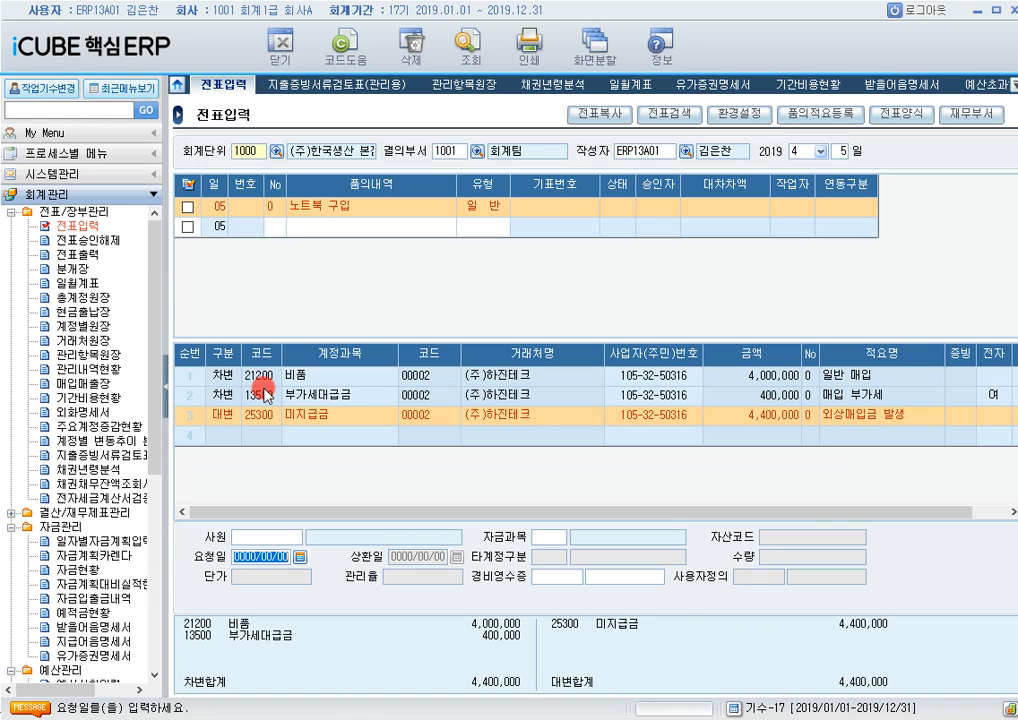
key(Return)
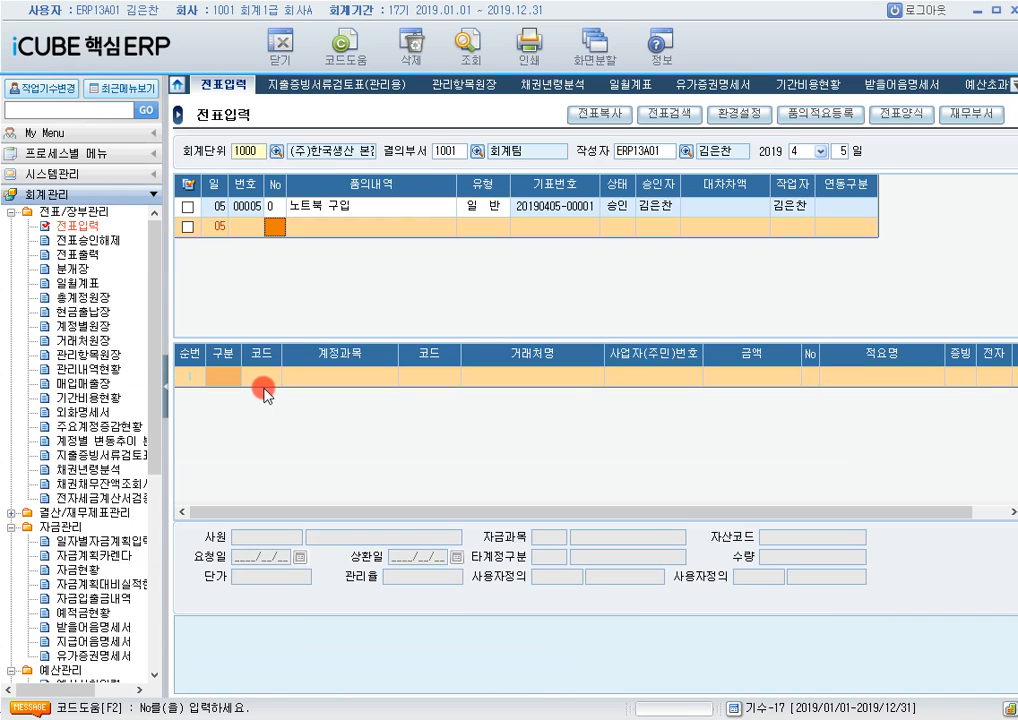
Step: Open 건물등감가상각자산취득명세서 under 부가가치세관리 and set its 사업장 to 2000
drag(150, 323, 155, 610)
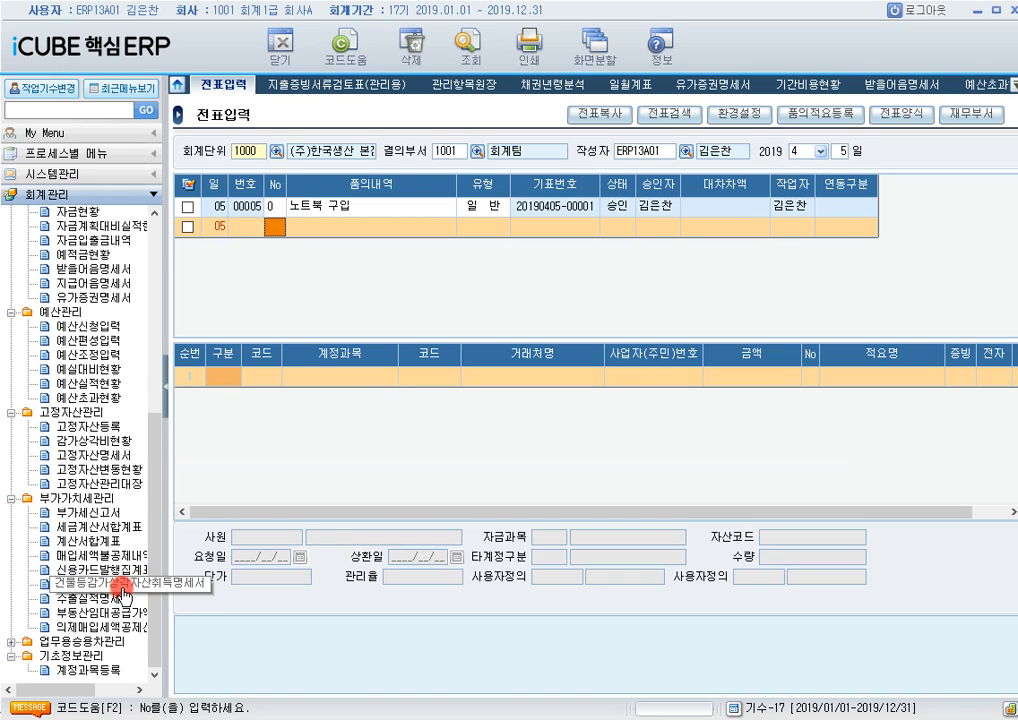
click(121, 586)
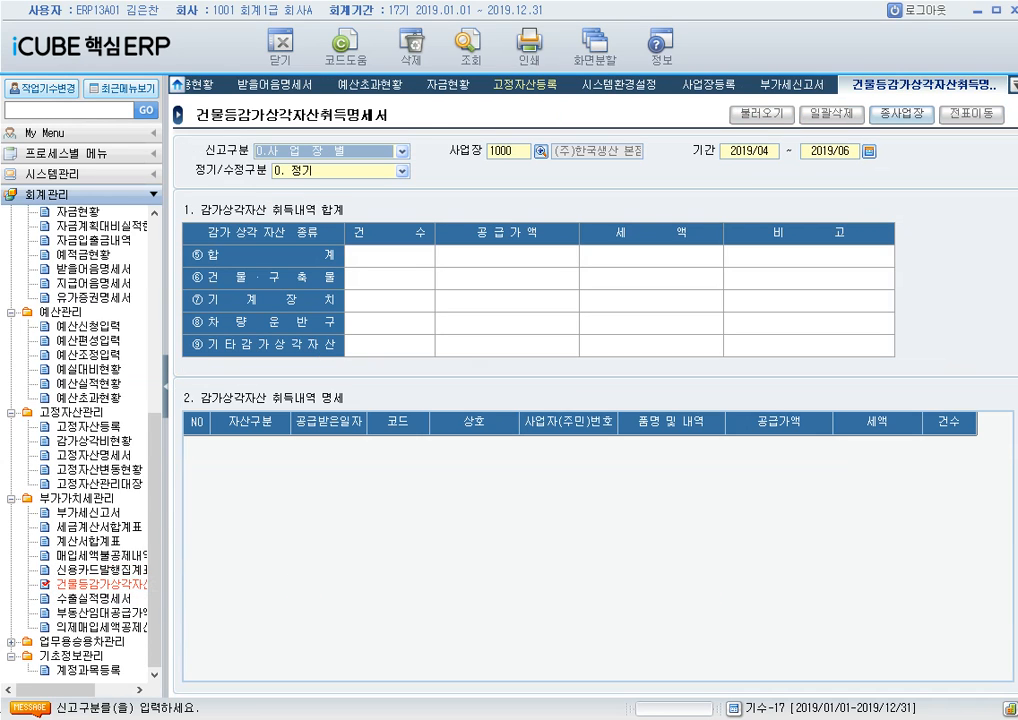
click(510, 151)
text(2000)
key(Return)
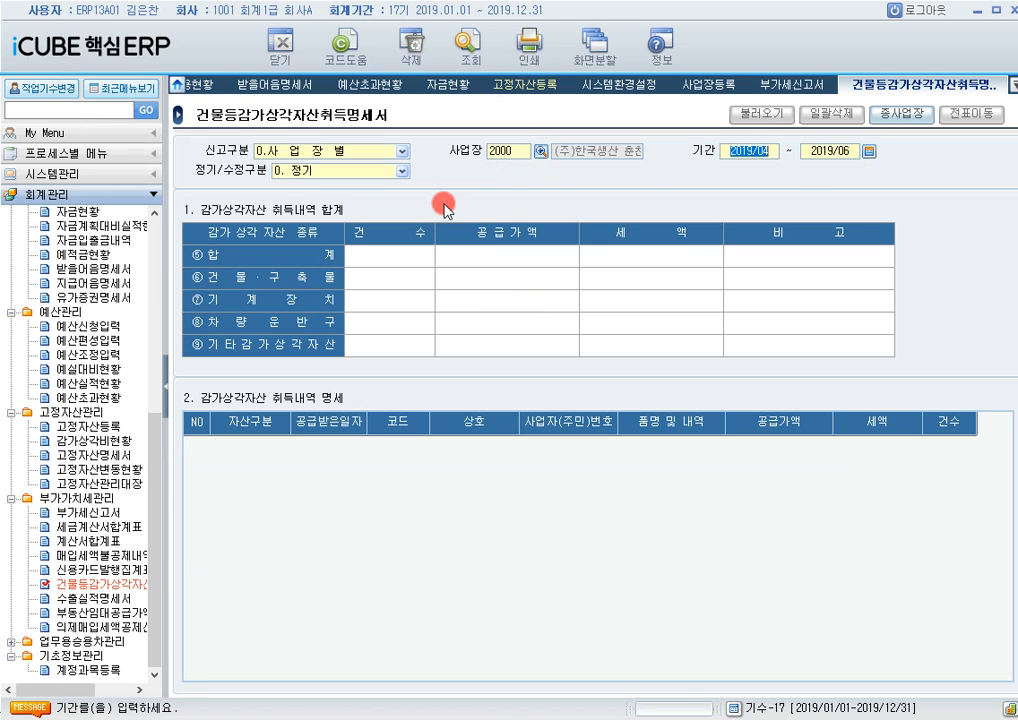
Step: Query the statement for 2019/04 to 2019/06 and load its data from the vouchers, accepting the replacement of existing data
click(470, 62)
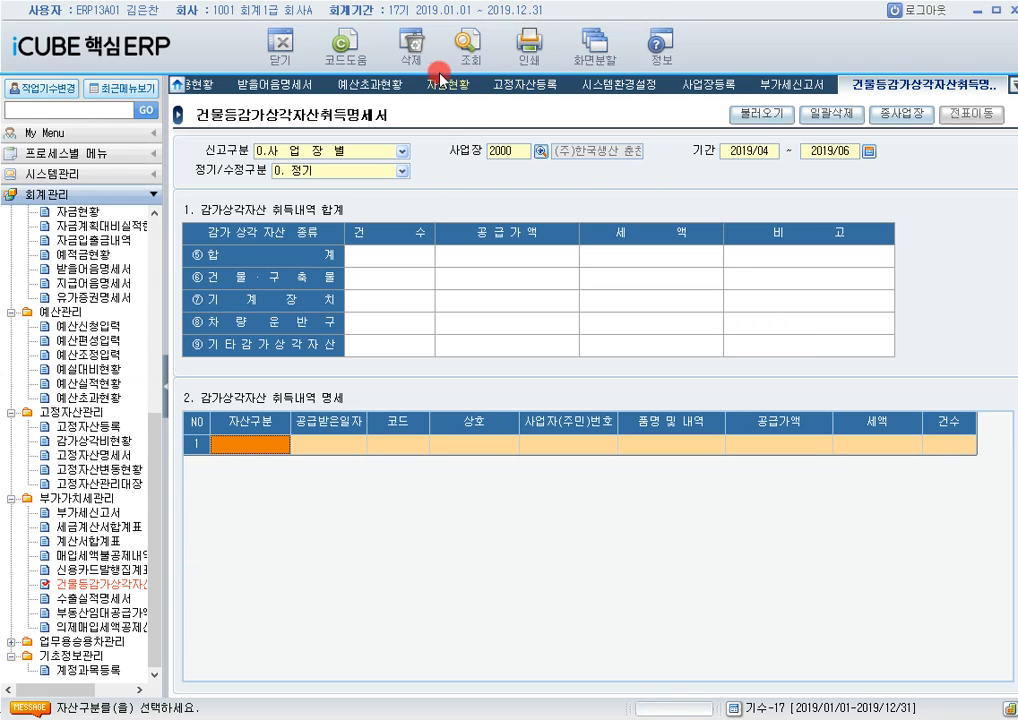
click(775, 112)
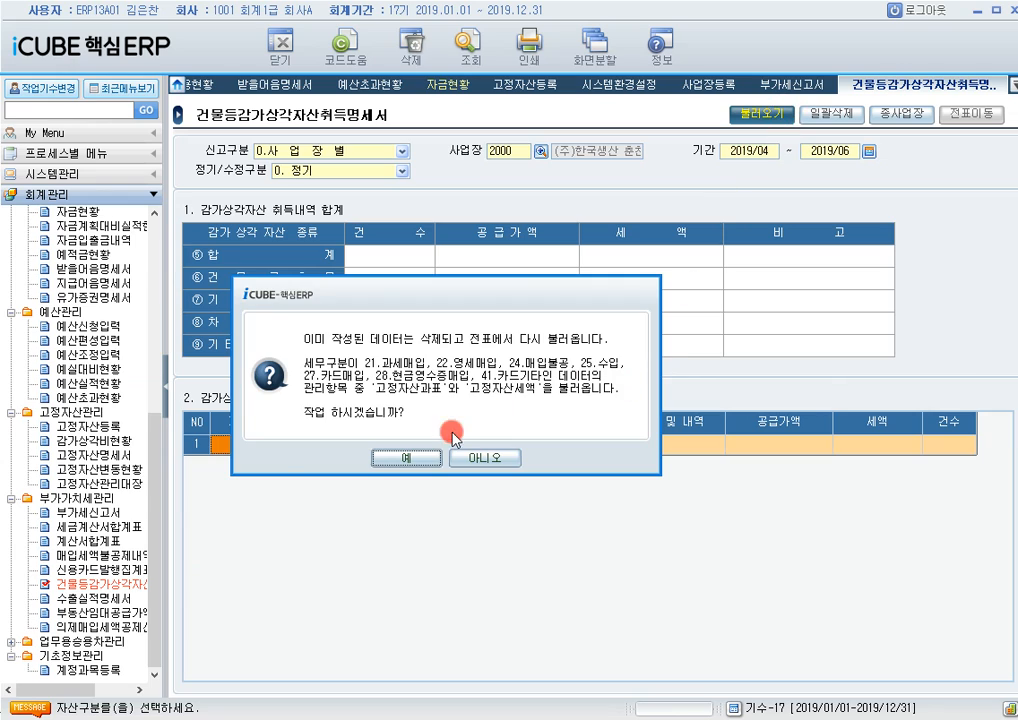
click(428, 457)
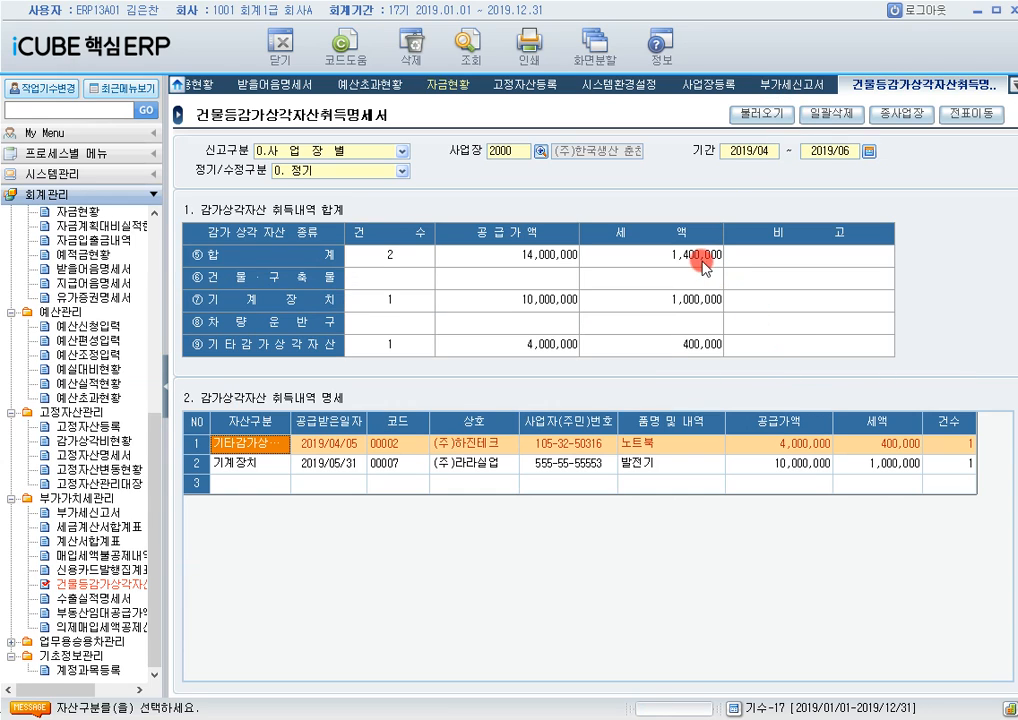
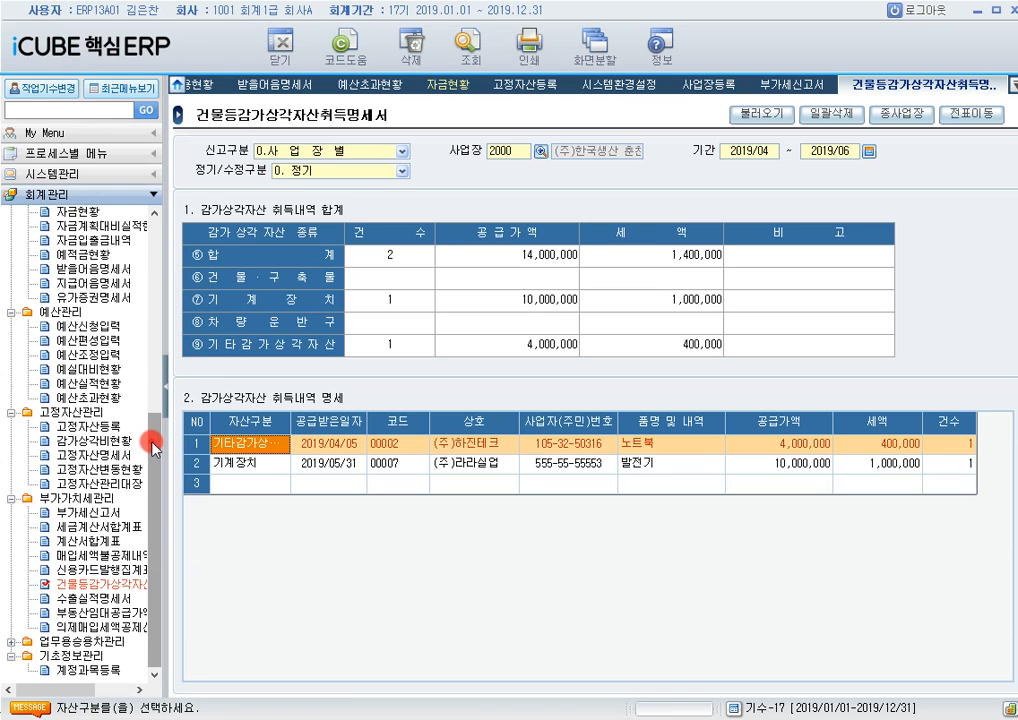
Step: Return to 전표입력 under 전표/장부관리 and set the voucher date to 2019년 7월 4일
drag(152, 438, 88, 235)
click(80, 227)
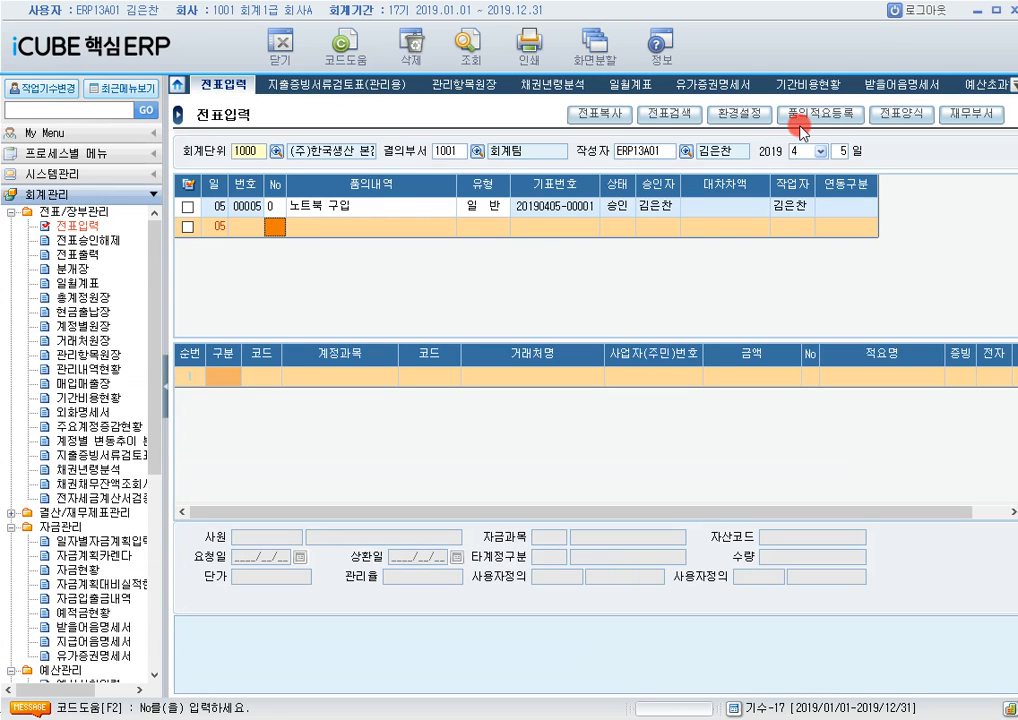
click(802, 151)
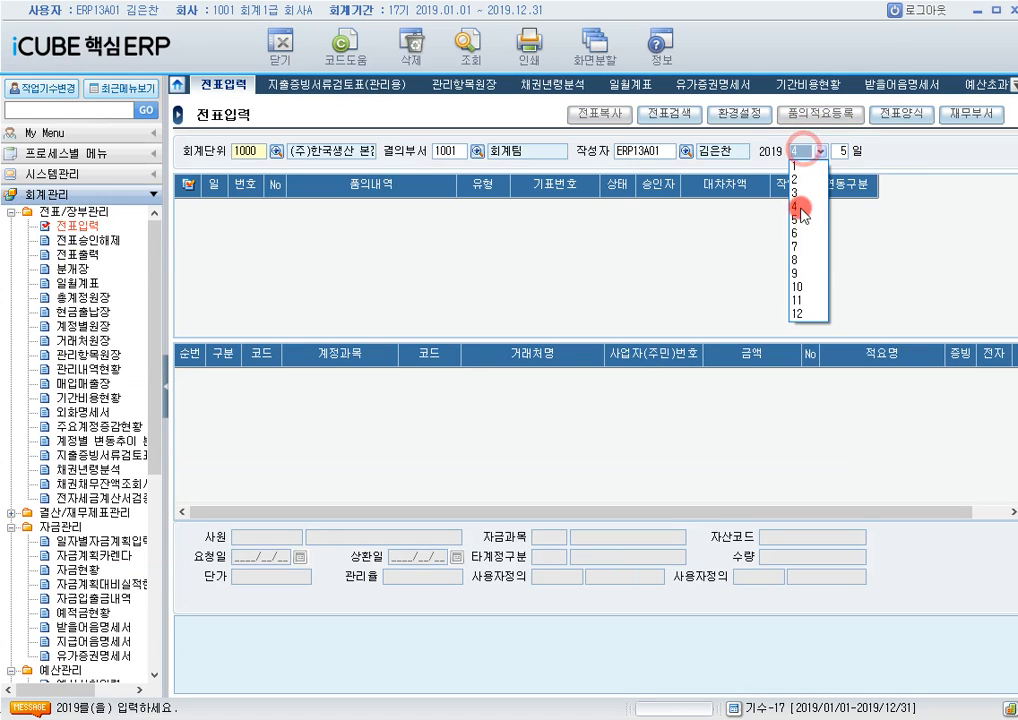
click(800, 246)
key(Return)
key(Return)
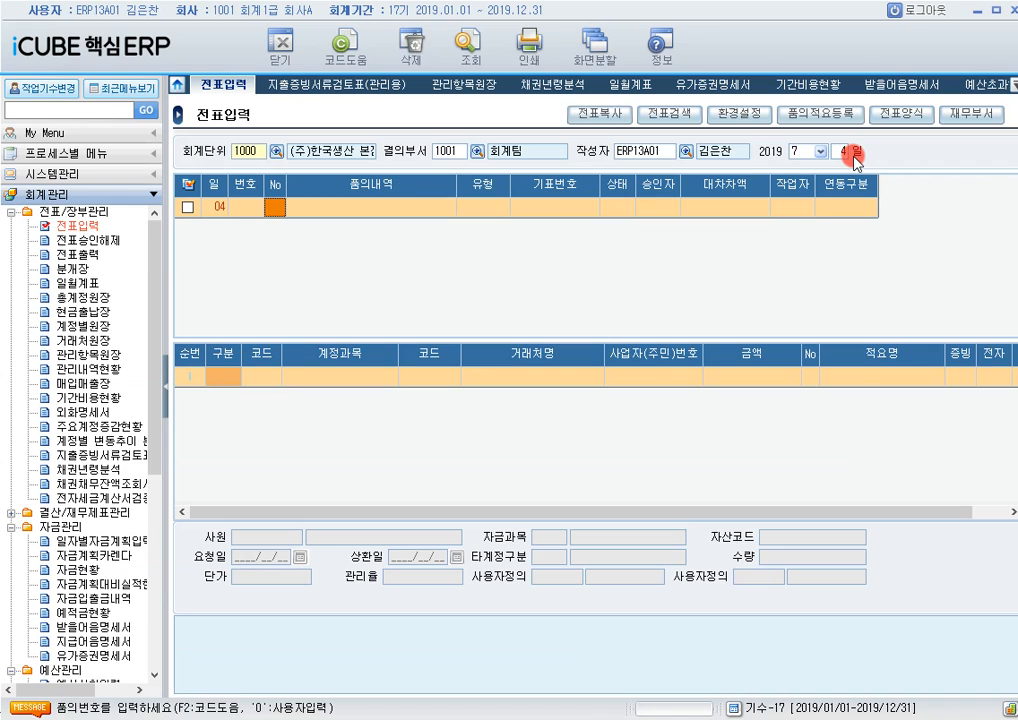
Step: Enter 원재료 매입 as the voucher's 품의내역 with type 일반 and begin a 매입부가세 line using 구분 5
text(원재료 매입)
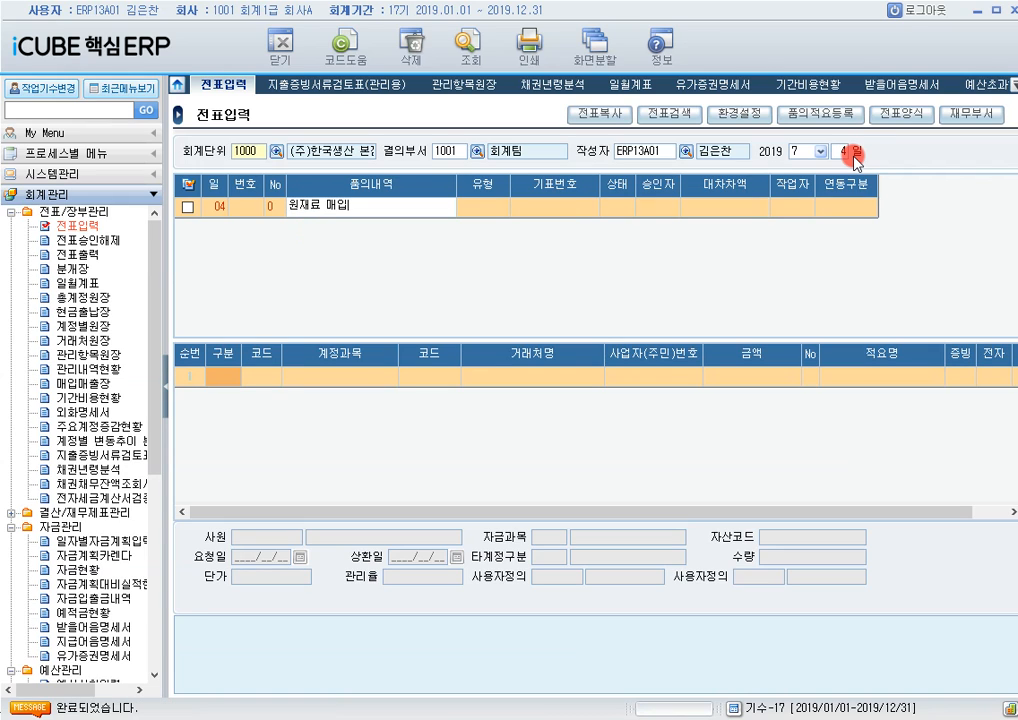
key(Return)
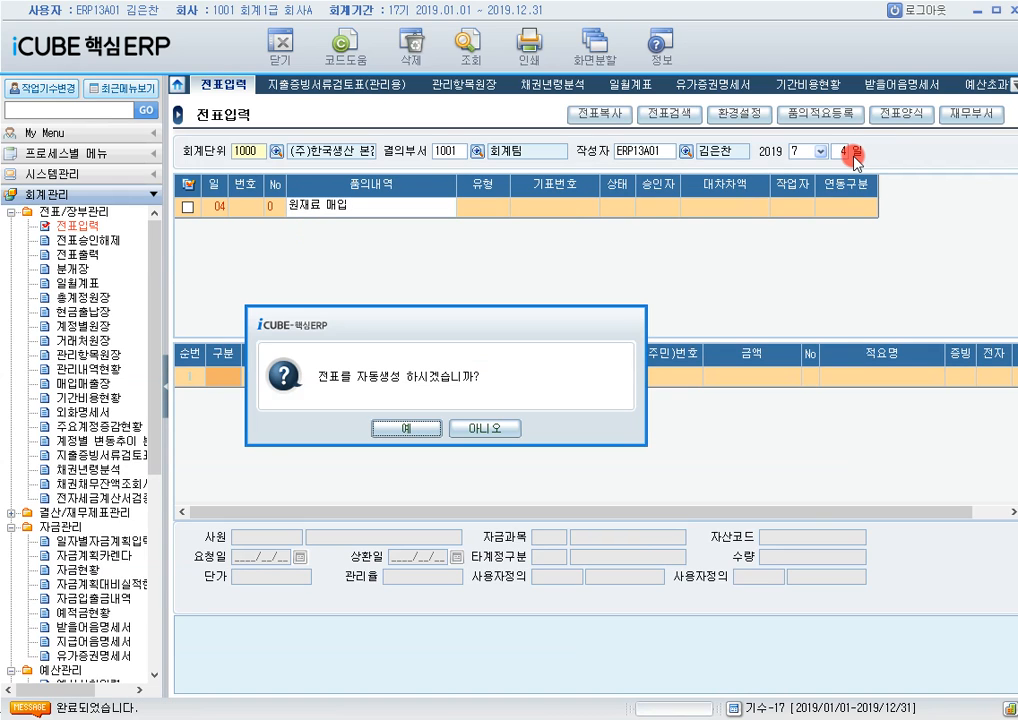
key(Return)
key(Return)
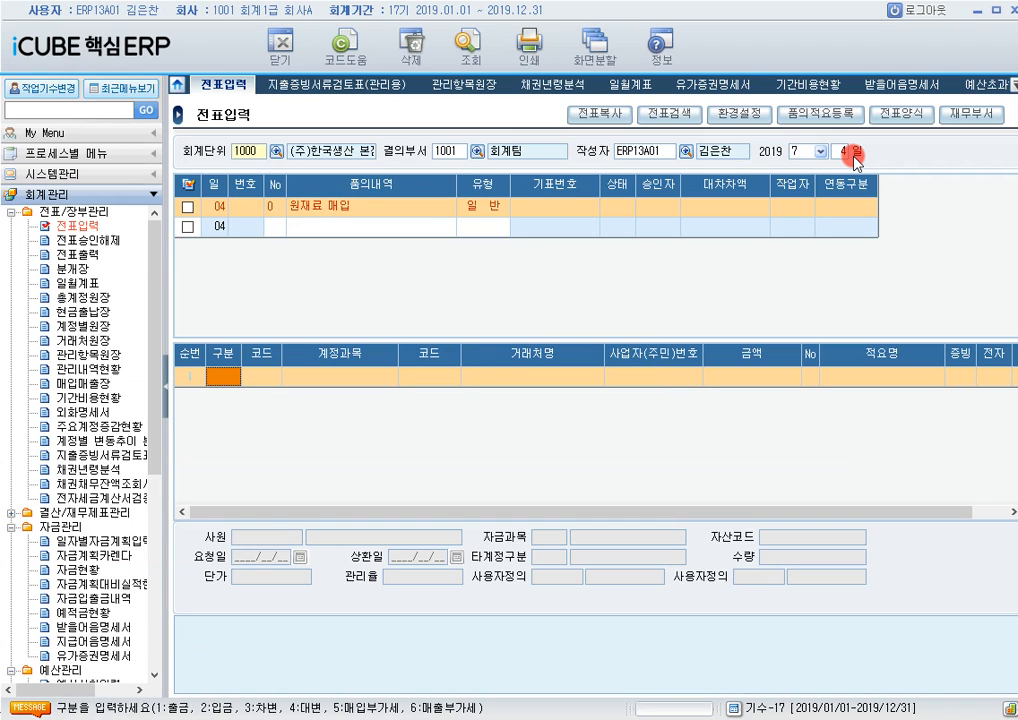
text(5)
key(Return)
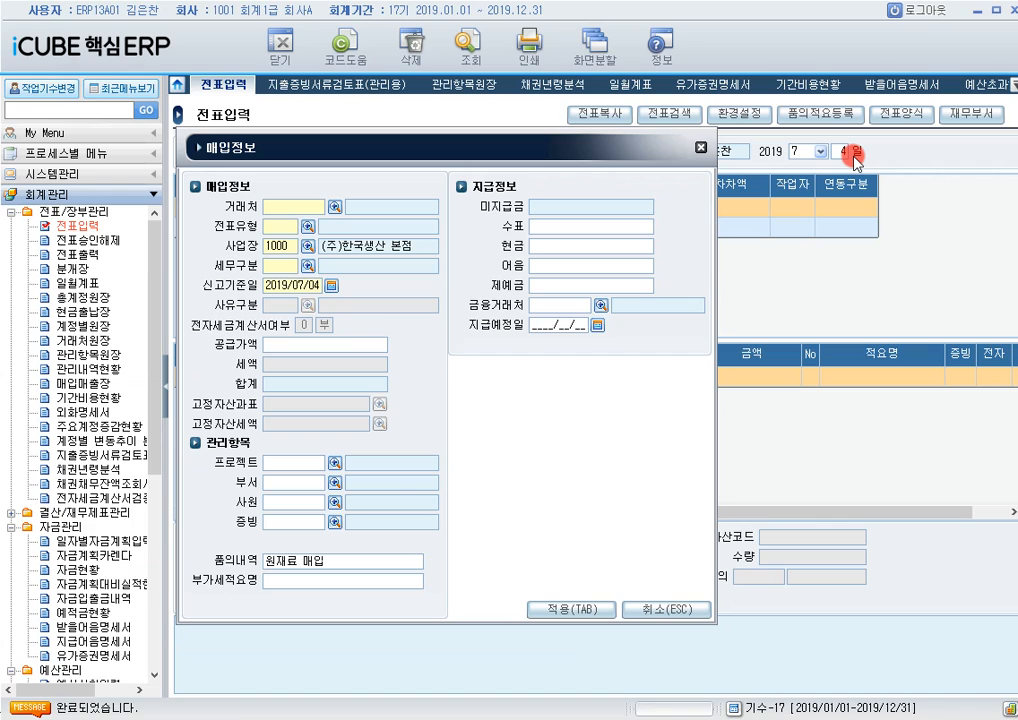
Step: Fill in the 매입정보 with 거래처 (주)상상유통, 전표유형 1000 매입전표 and 사업장 2000
text(상상유)
key(Return)
text(1000)
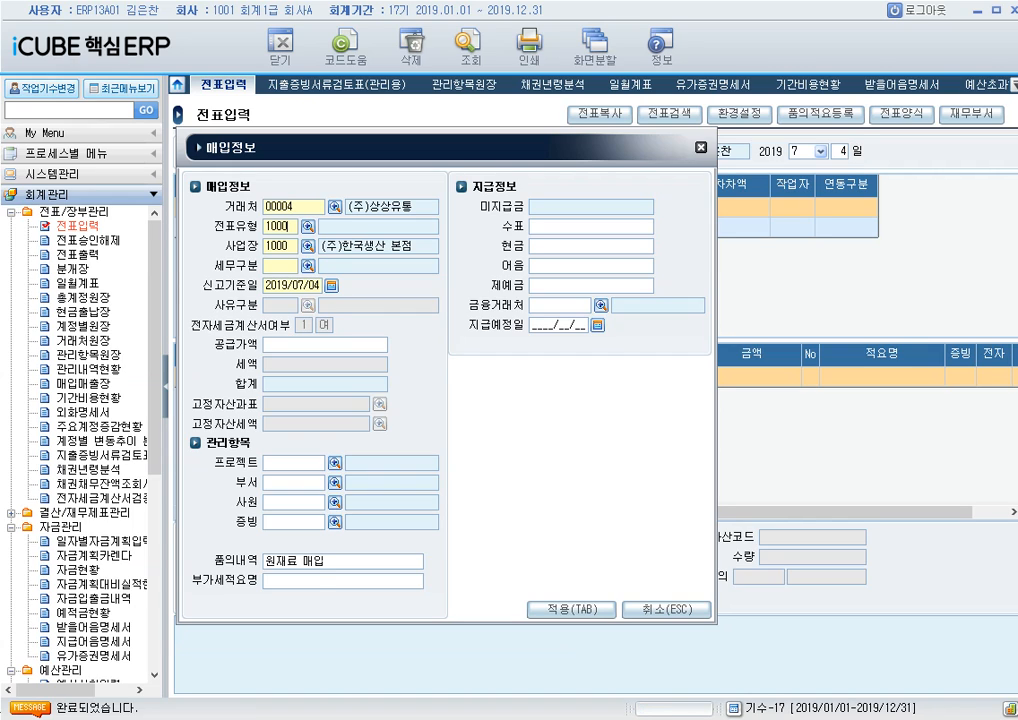
key(Return)
text(2000)
key(Return)
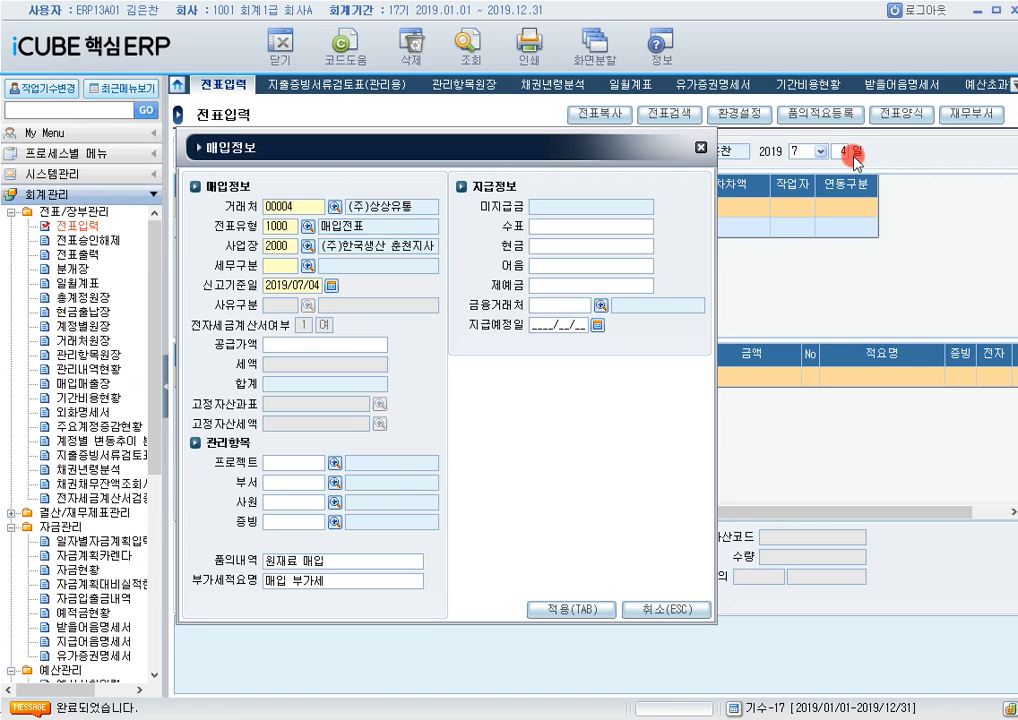
Step: Set the purchase's 세무구분 to 26 의제매입세액등
text(21)
key(Return)
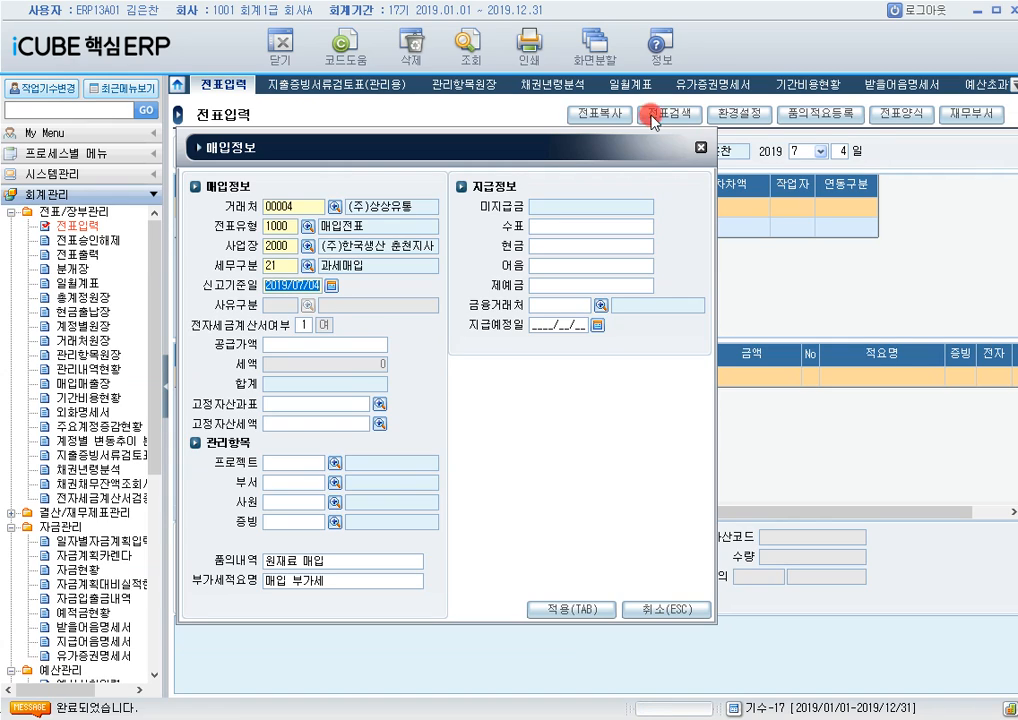
click(310, 267)
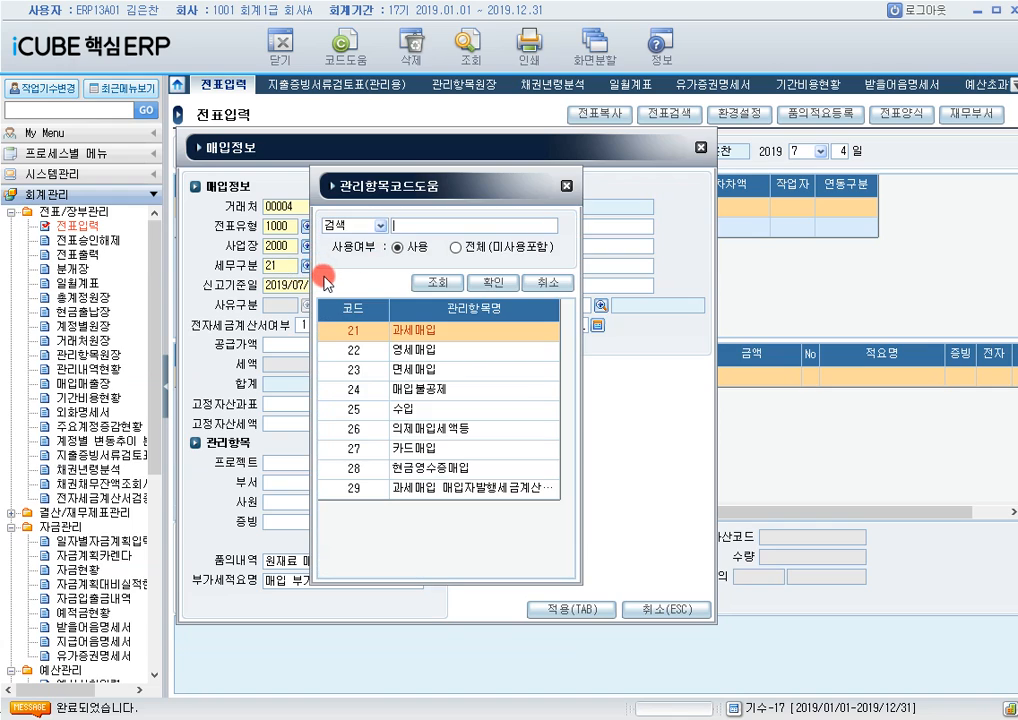
click(468, 432)
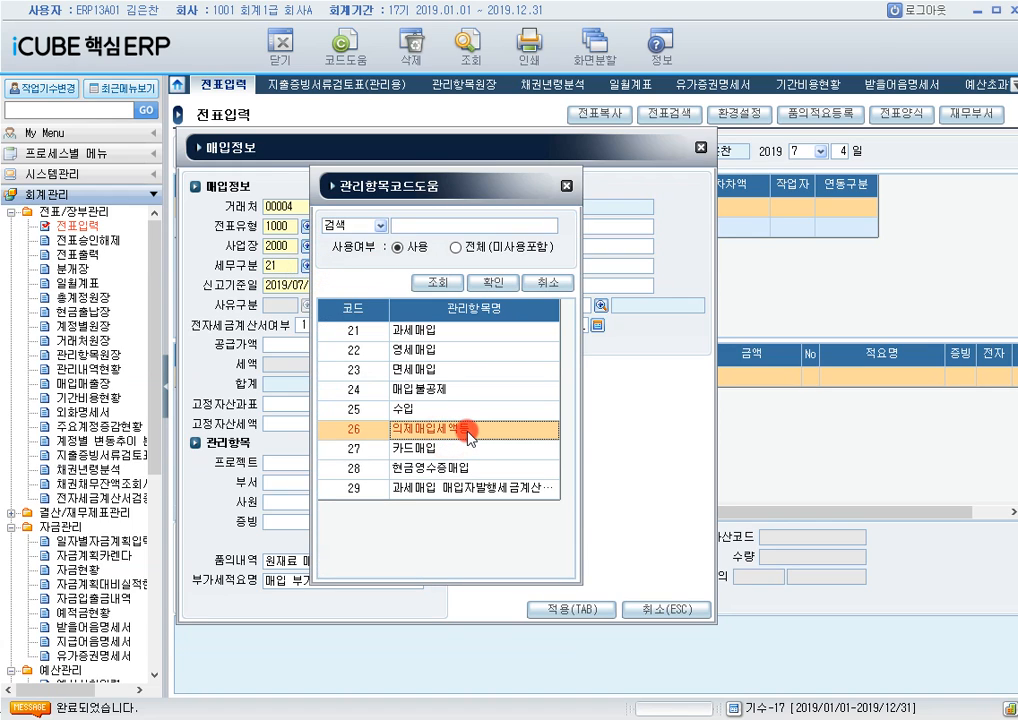
double_click(468, 432)
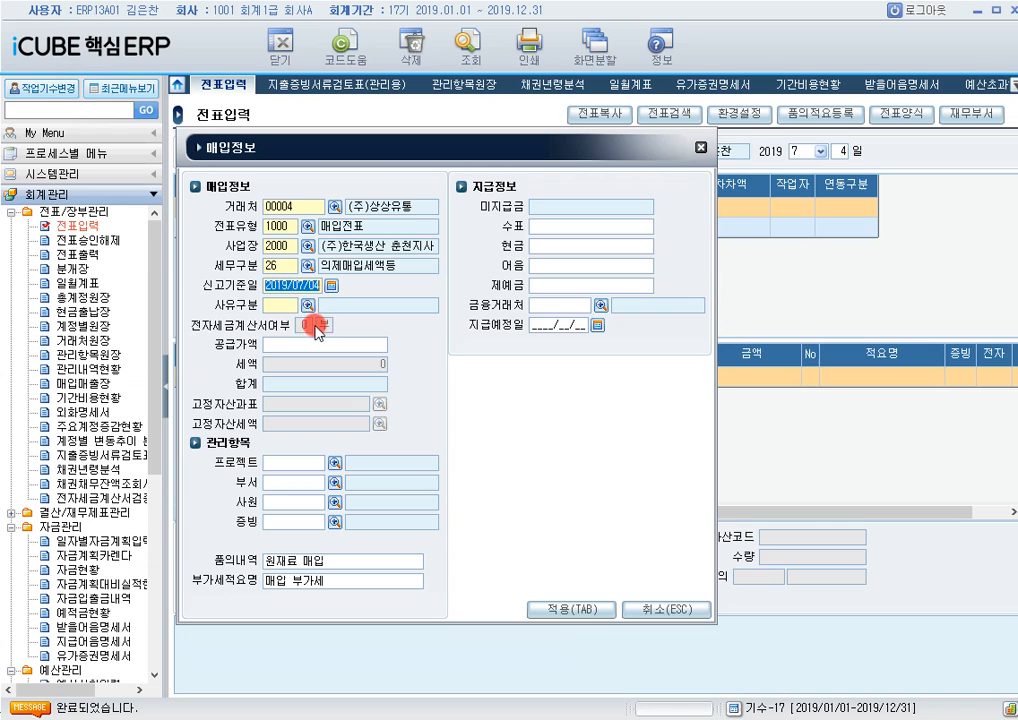
Step: Set 사유구분 to 65 의제영수증(2/102) and enter 자두 as the 품목 with a 수량 of 100
click(312, 310)
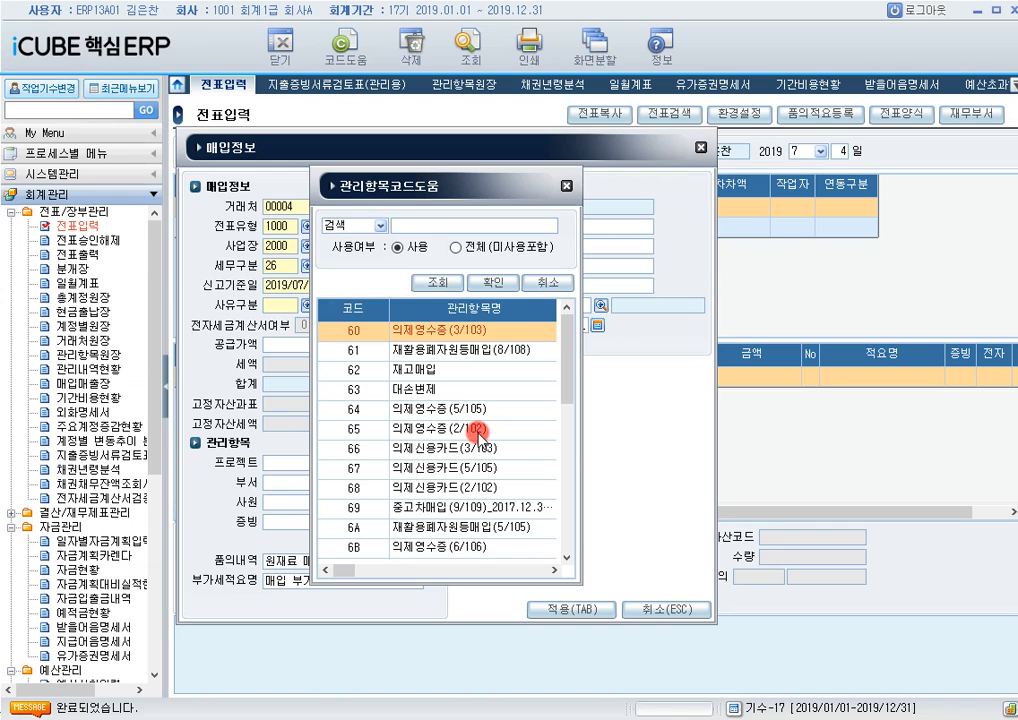
mouse_move(562, 388)
mouse_down()
mouse_move(566, 550)
mouse_move(565, 380)
mouse_up()
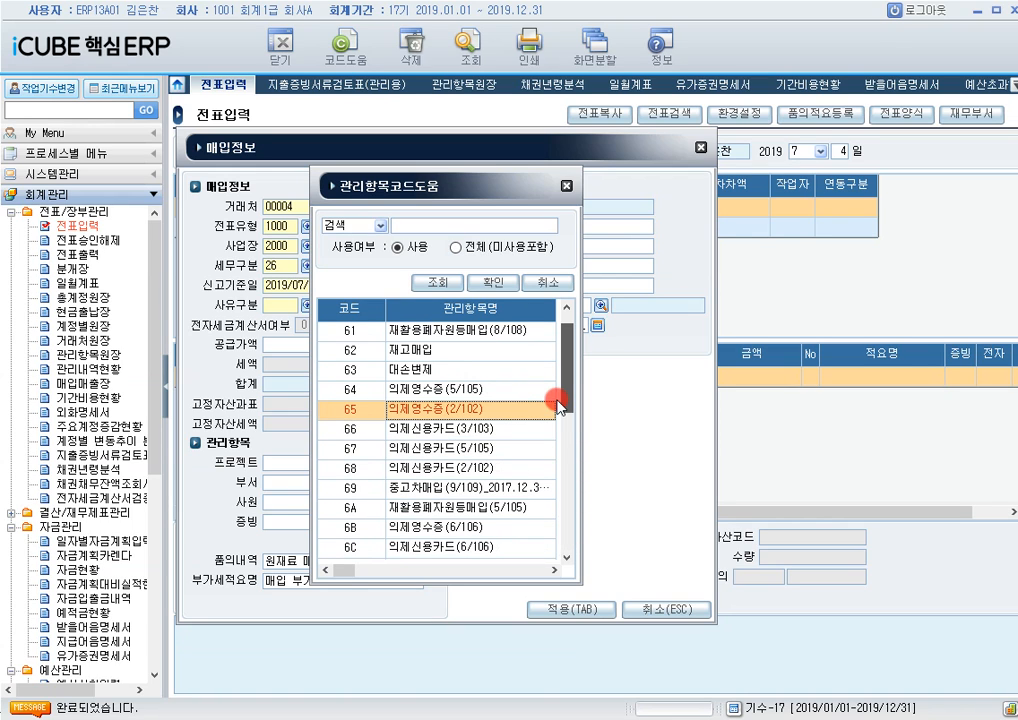
double_click(452, 418)
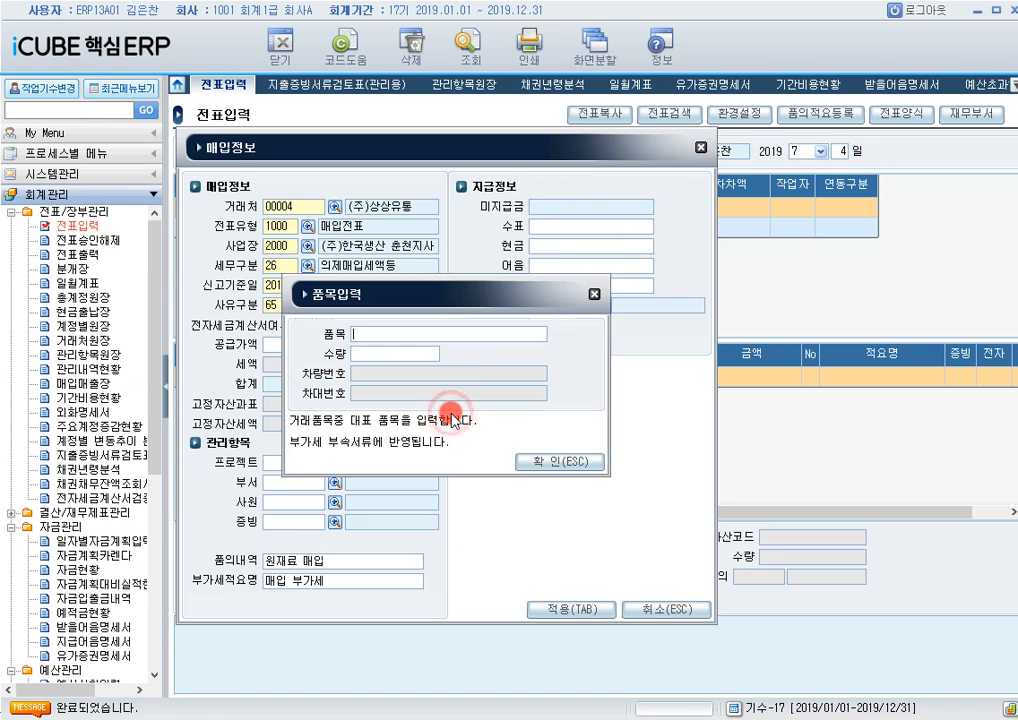
text(자두)
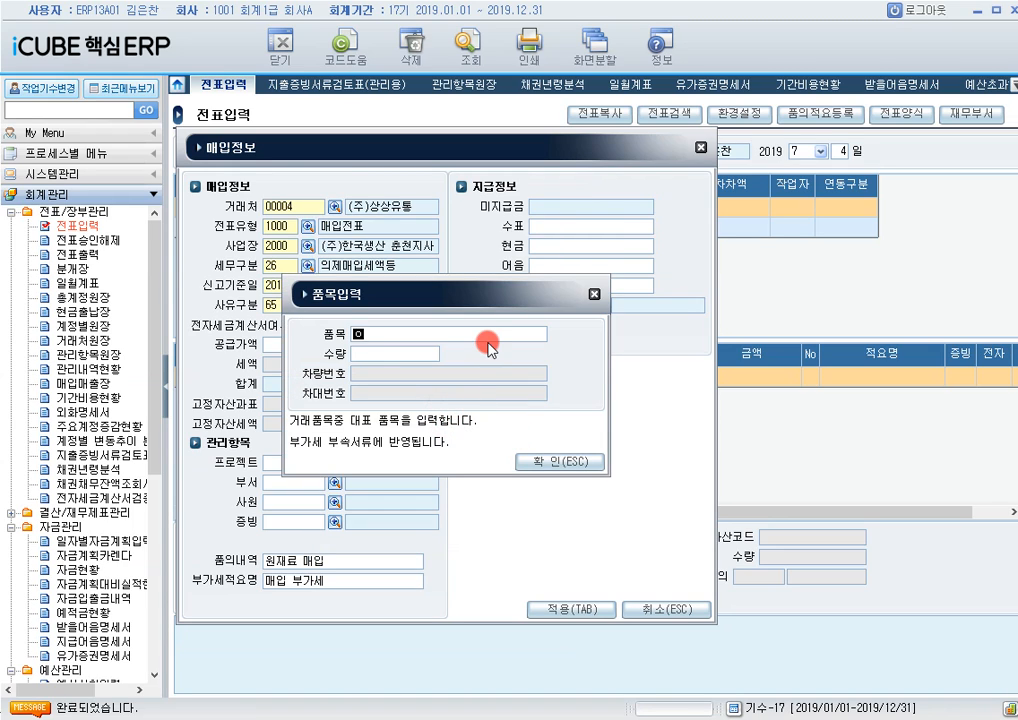
key(Return)
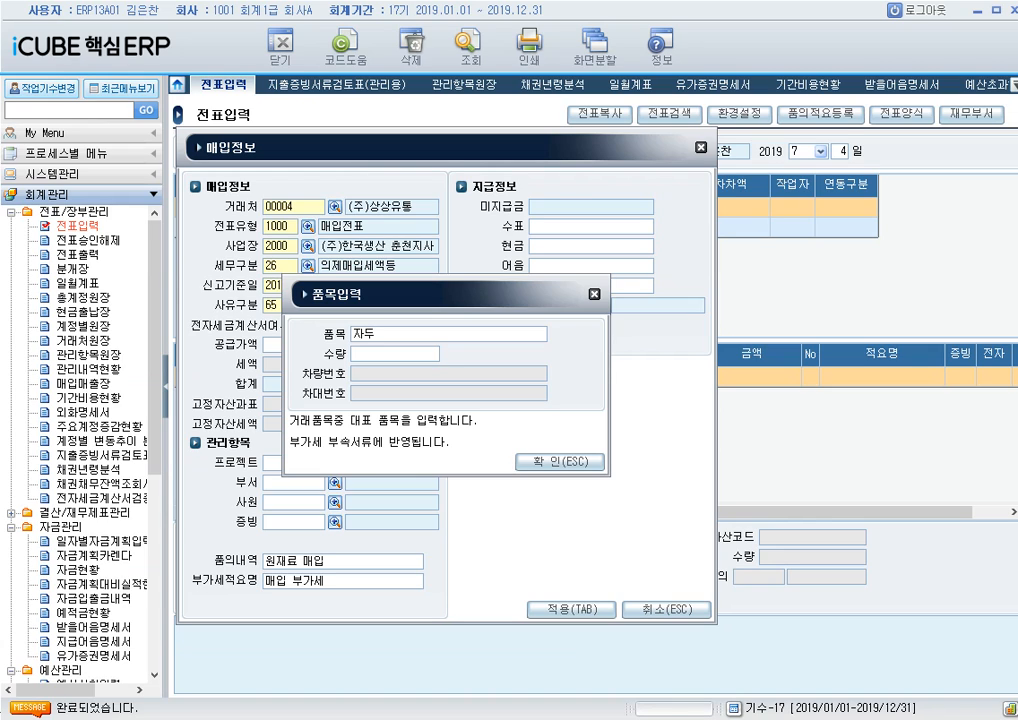
text(100)
key(Return)
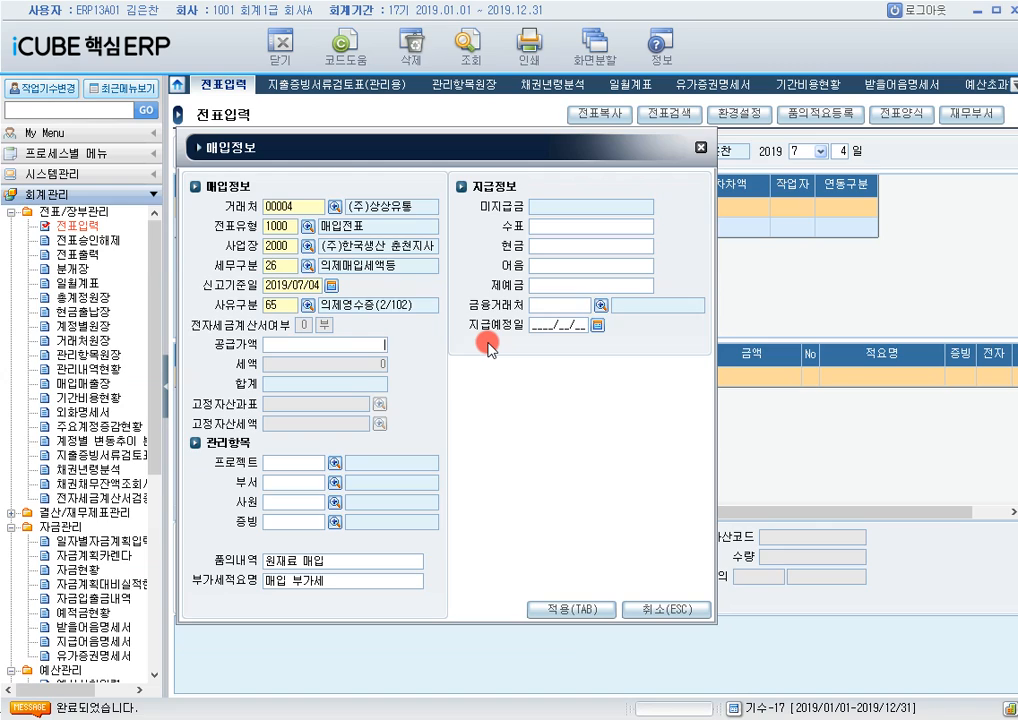
Step: Enter a 공급가액 of 7,000,000, clear the 세액, leave the payment fields empty and apply the 매입정보
text(7000000)
key(Return)
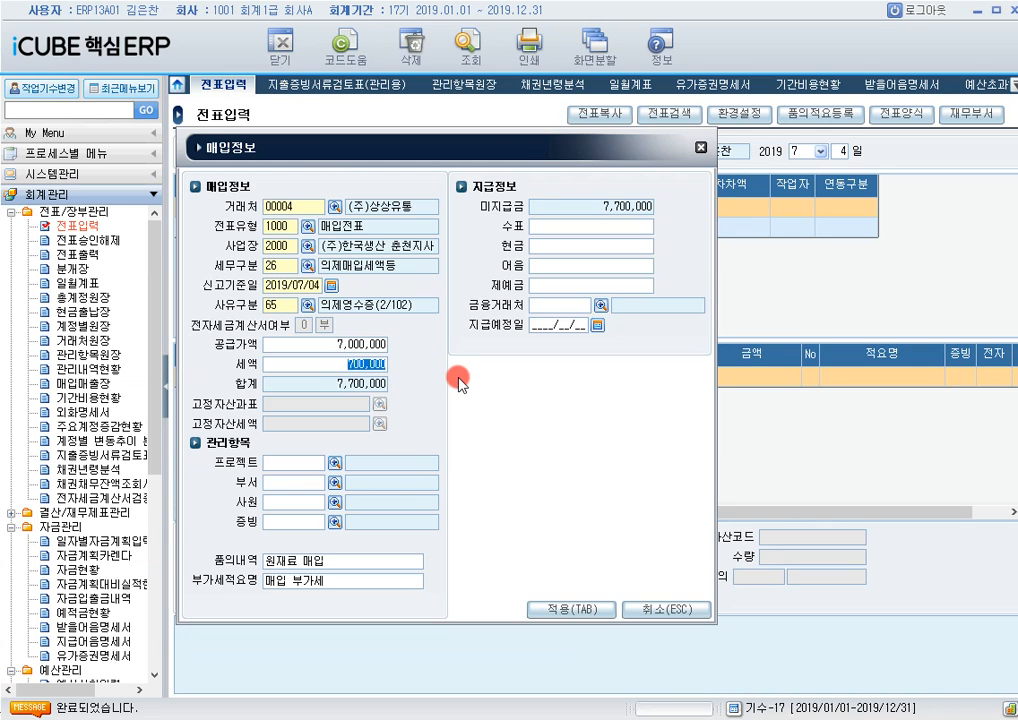
key(Delete)
key(Return)
click(606, 265)
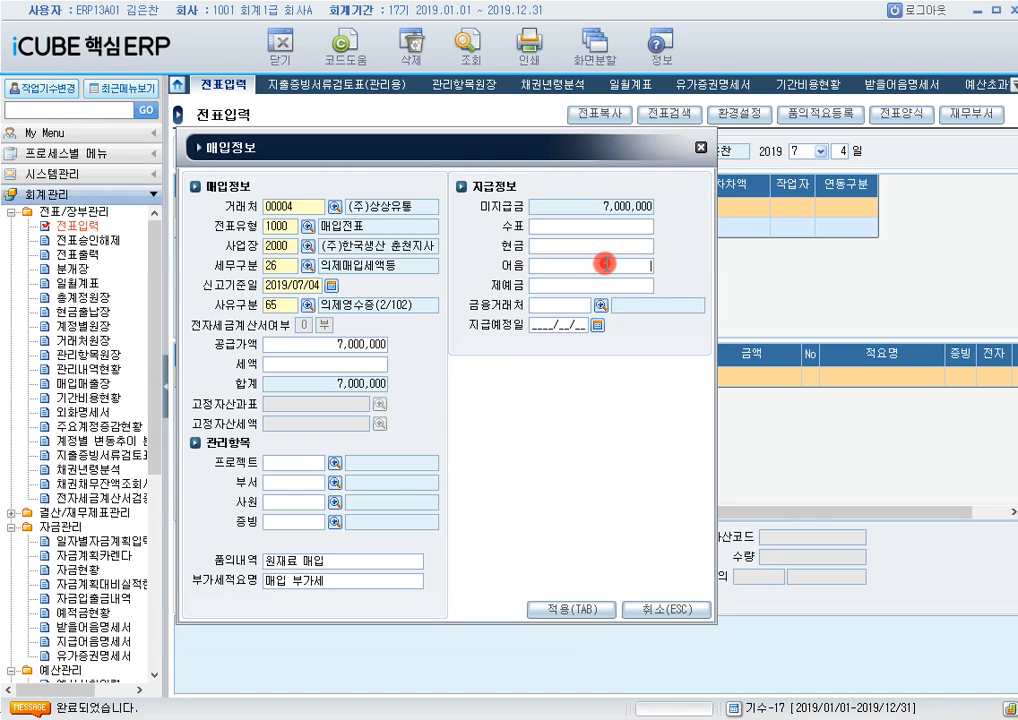
click(610, 289)
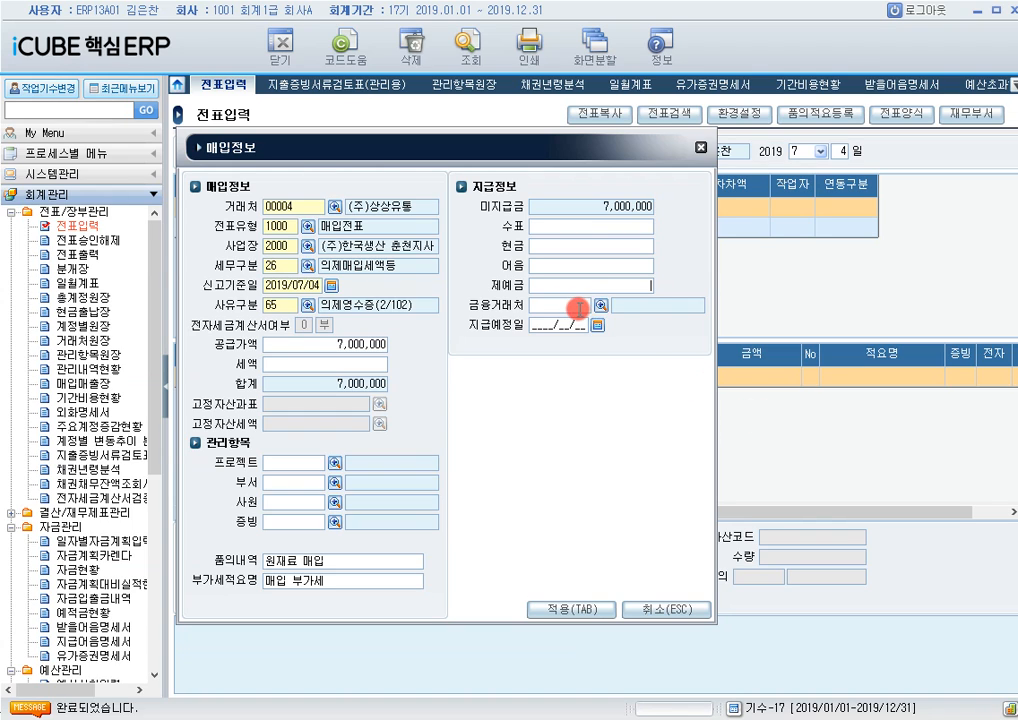
click(575, 609)
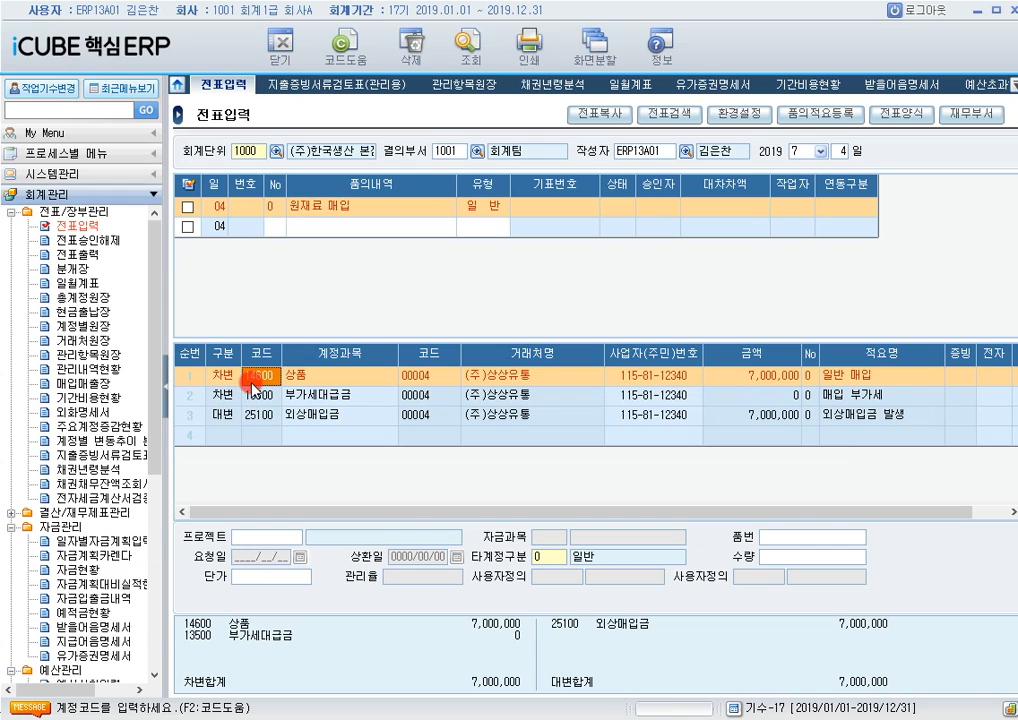
Step: Replace the 상품 account on the first debit line with 원재료 and accept the 외상매입금 line to complete the voucher
text(원재료)
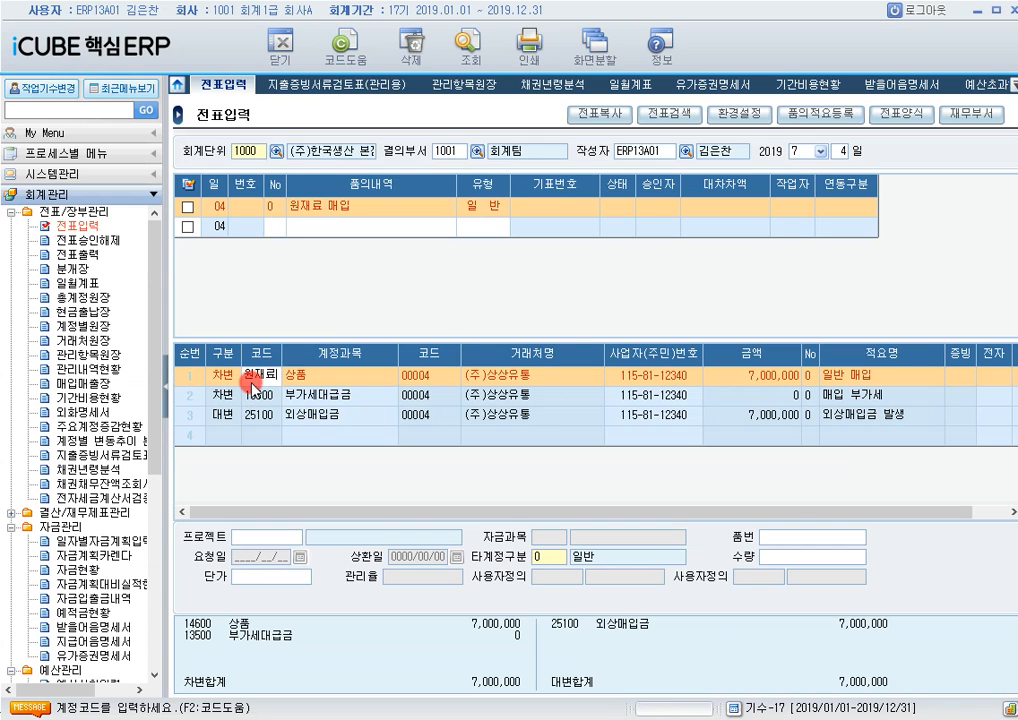
key(Return)
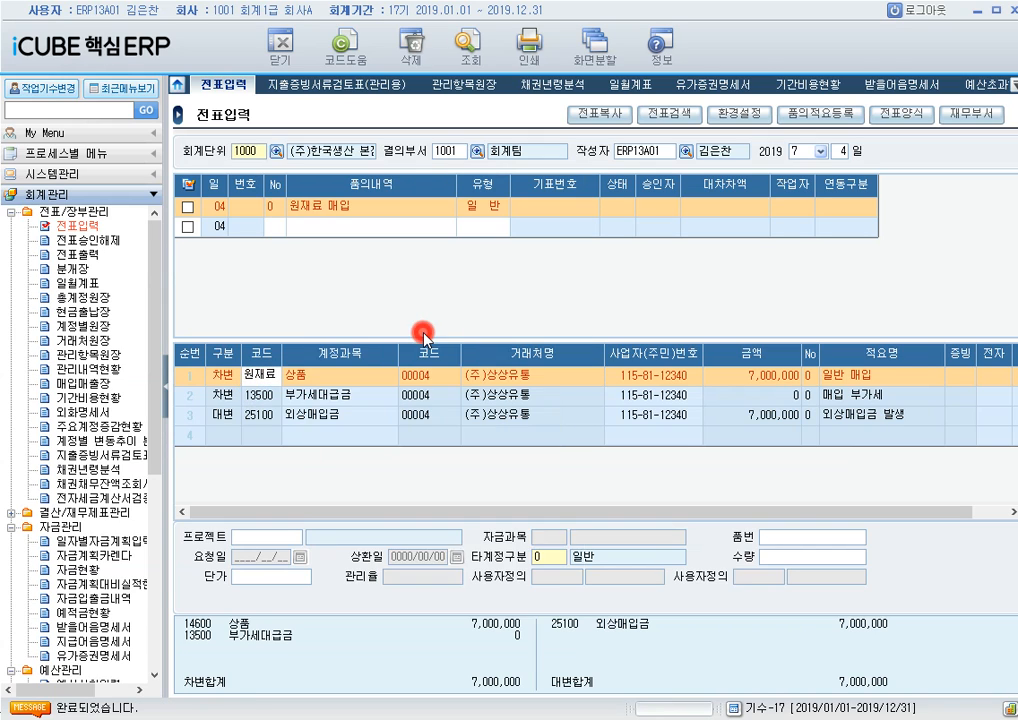
double_click(423, 330)
click(330, 415)
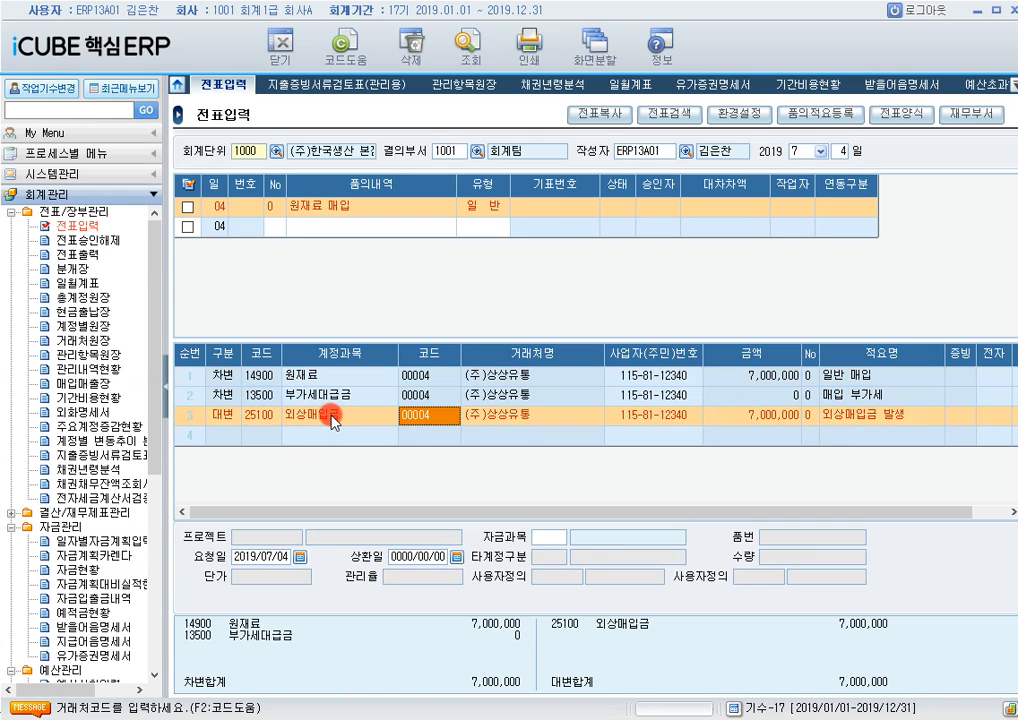
key(Return)
key(Return)
key(Return)
key(Return)
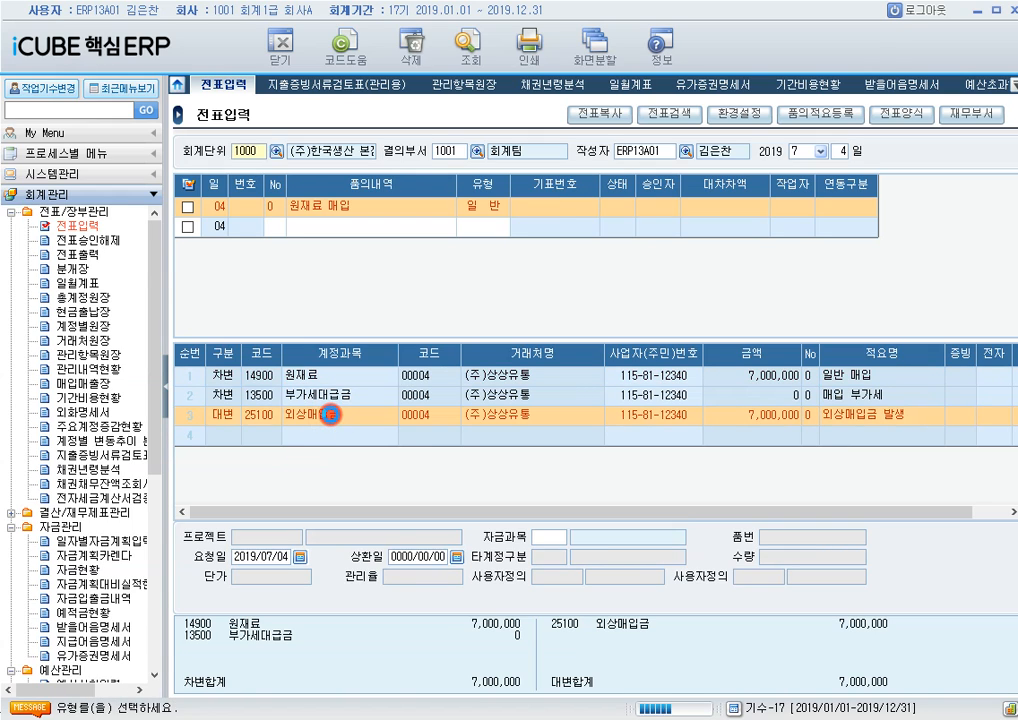
click(336, 206)
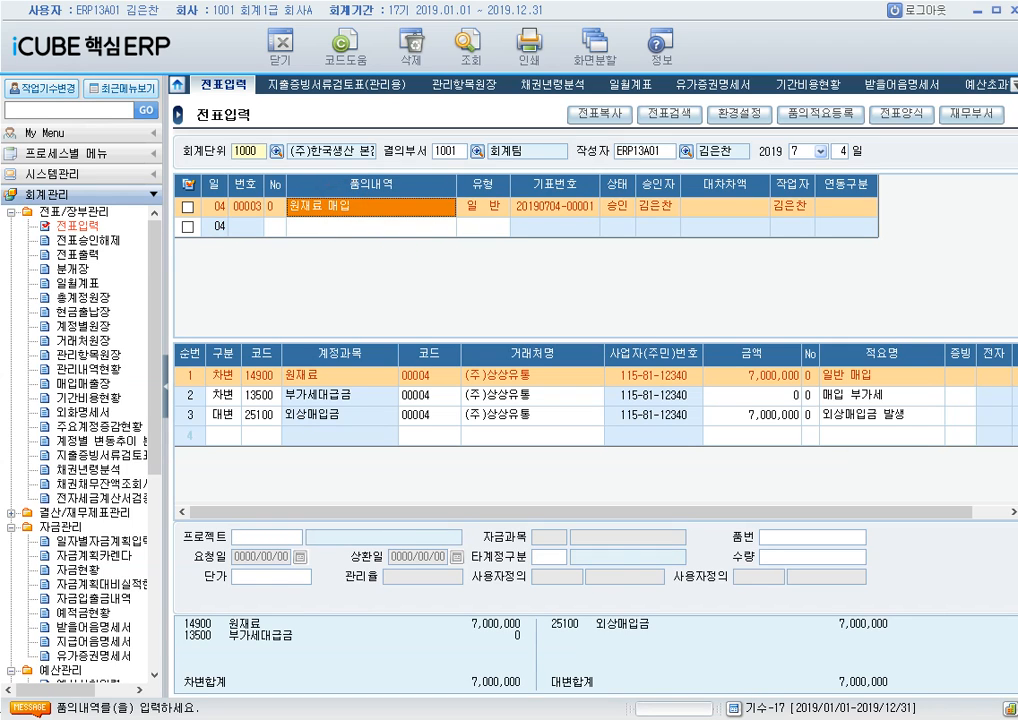
Step: Open 의제매입세액공제신청서 under 부가가치세관리 and set its 사업장 to 2000
click(151, 660)
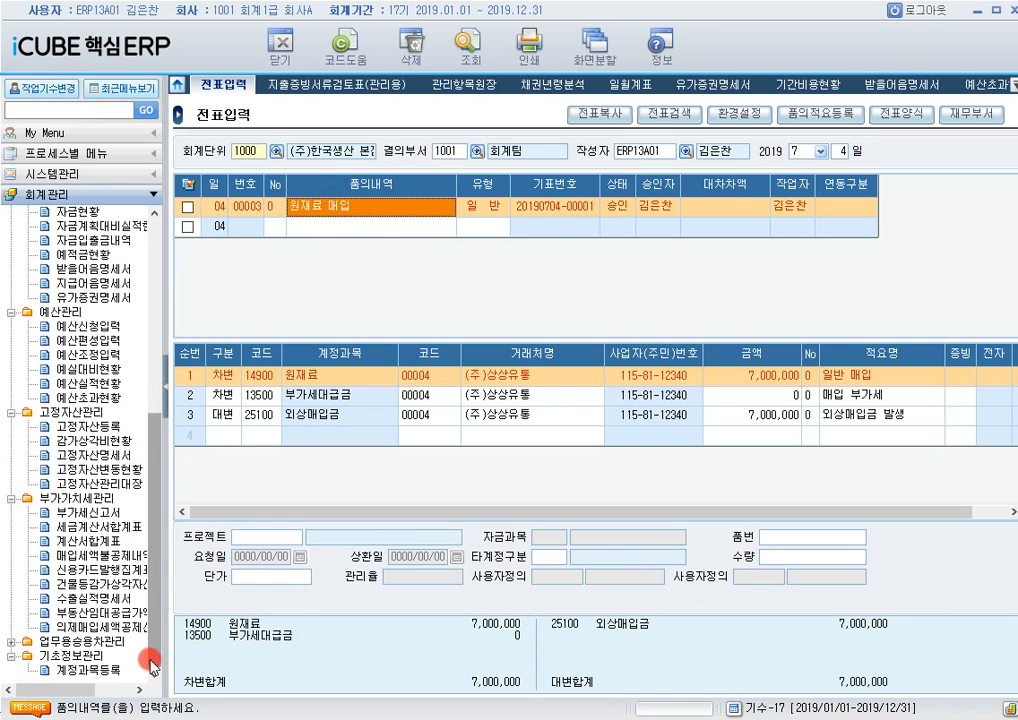
click(116, 623)
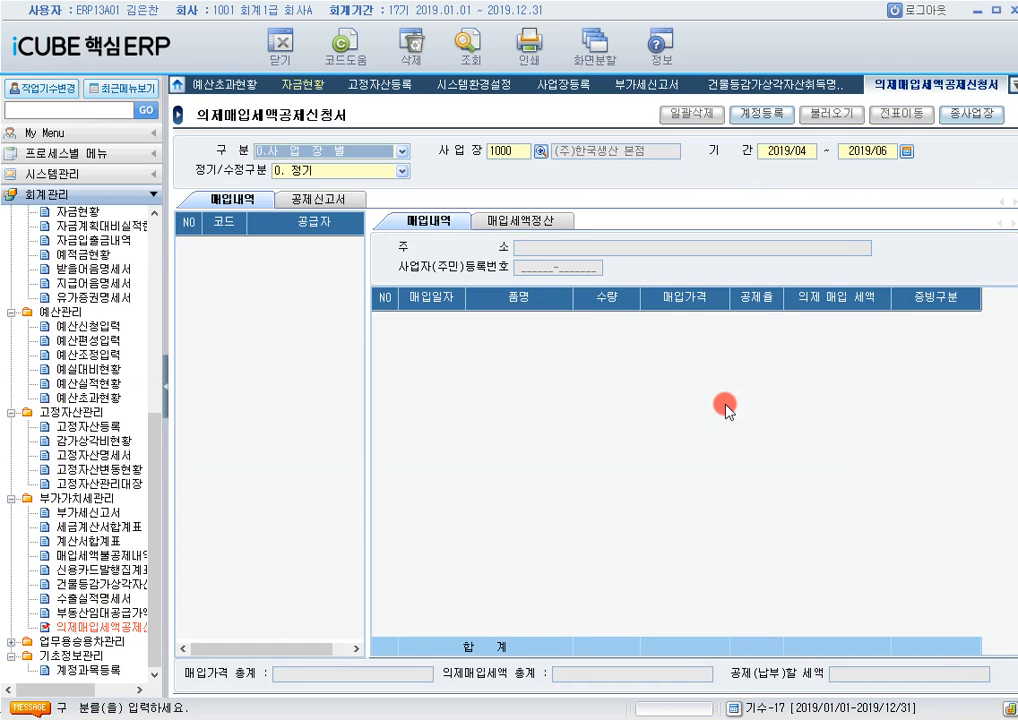
click(510, 151)
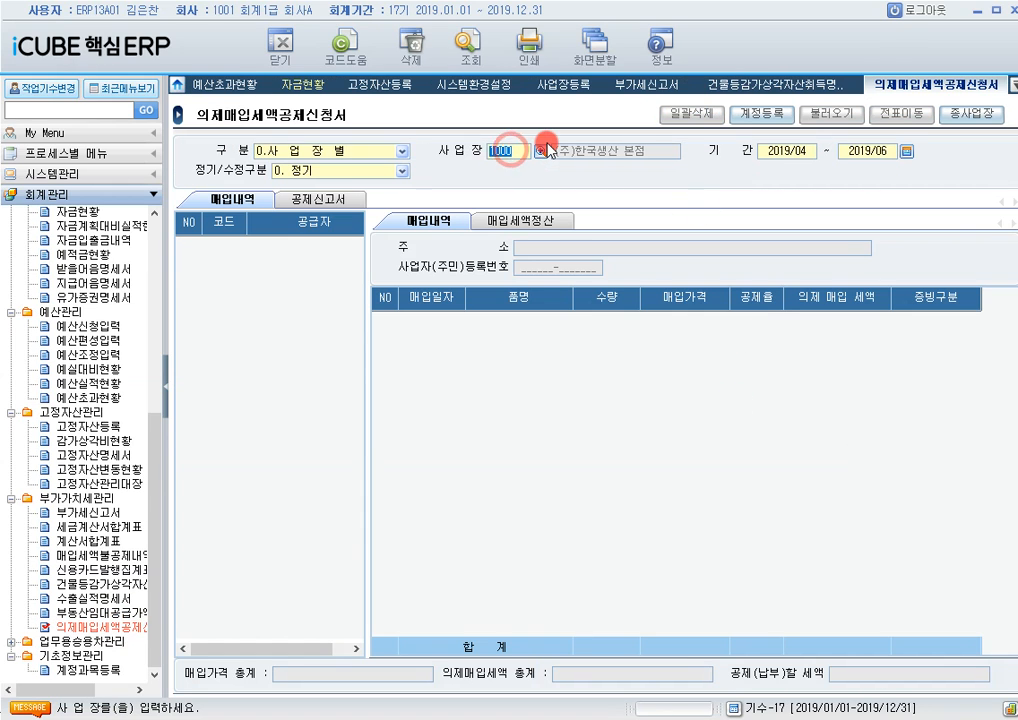
text(2000)
key(Return)
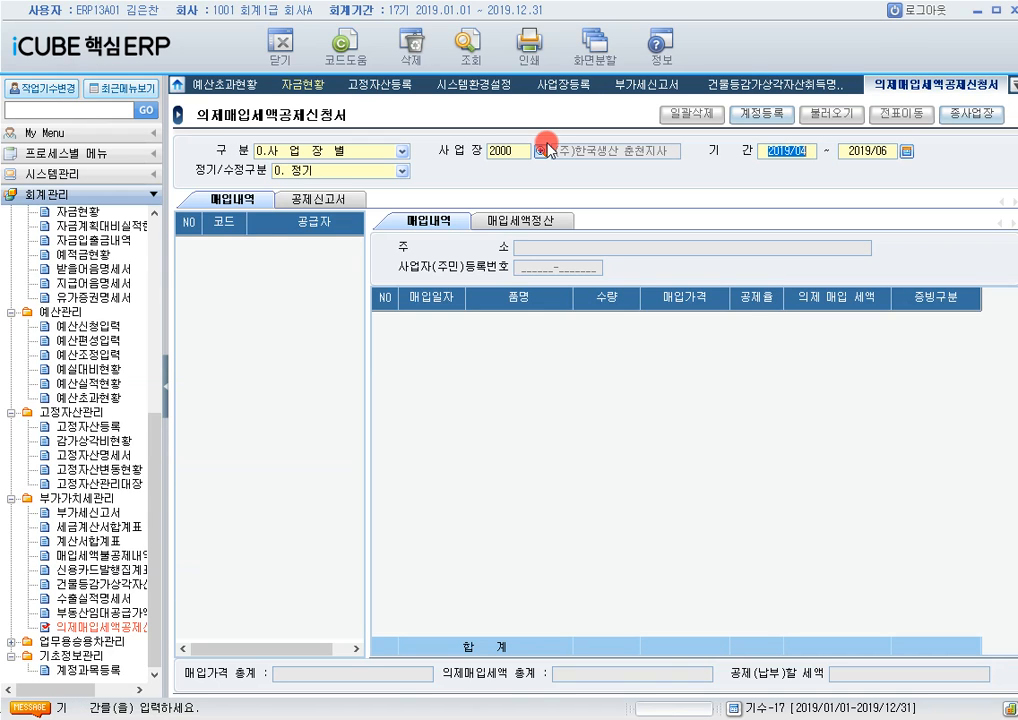
Step: Query the 의제매입세액공제신청서 for 2019/07 to 2019/09 and load its purchase data from the vouchers
click(907, 151)
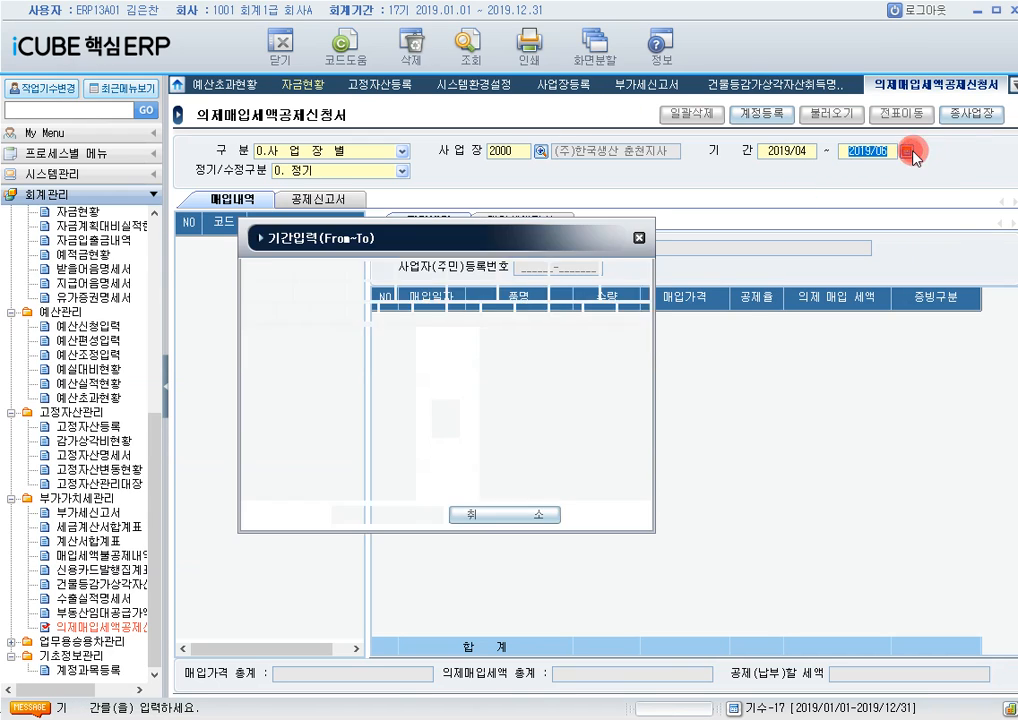
click(372, 290)
click(388, 514)
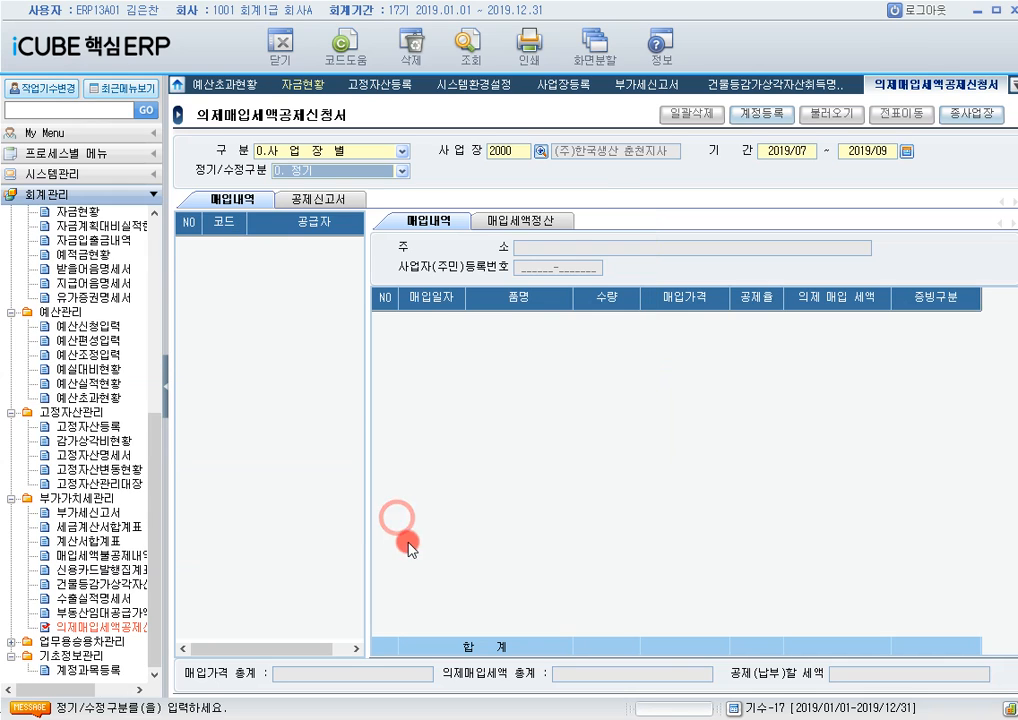
click(468, 40)
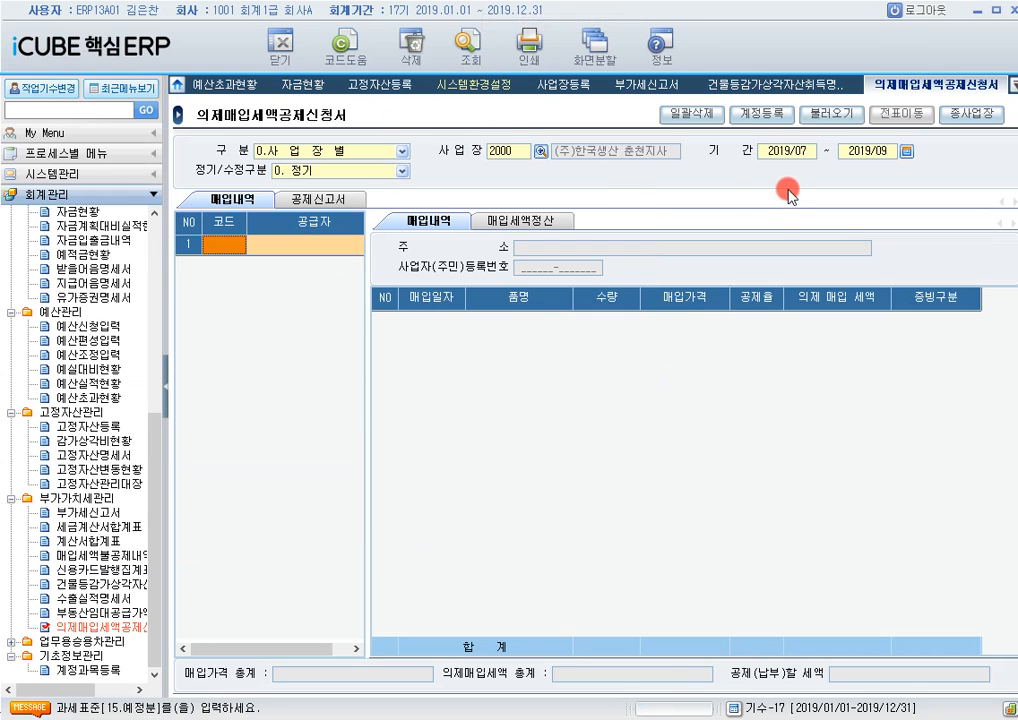
click(816, 114)
click(388, 450)
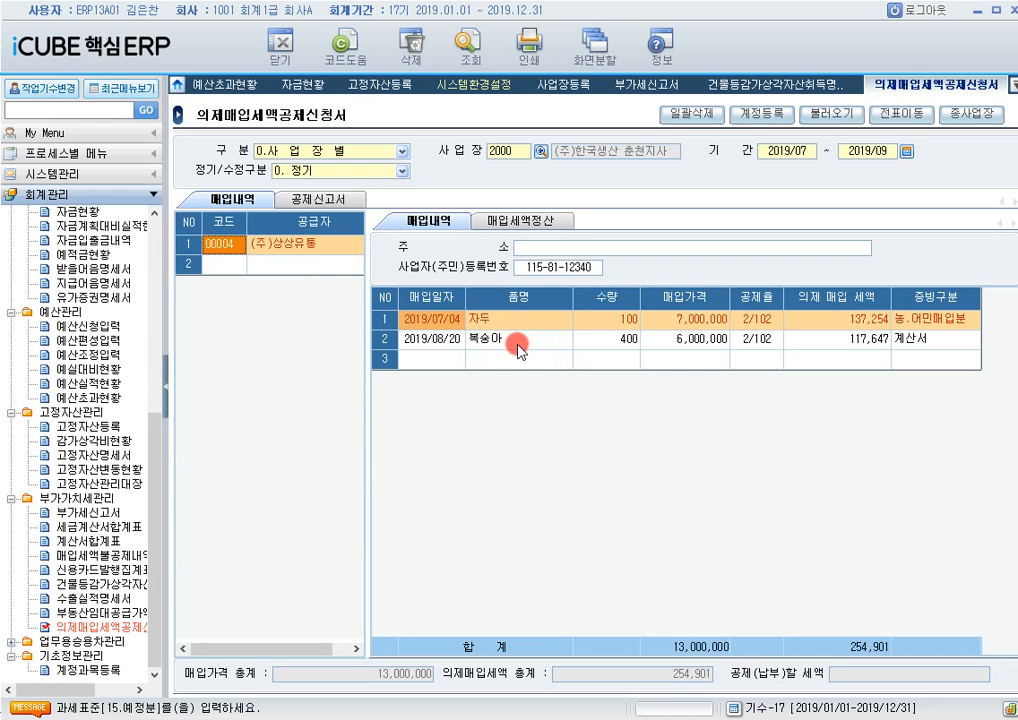
click(882, 623)
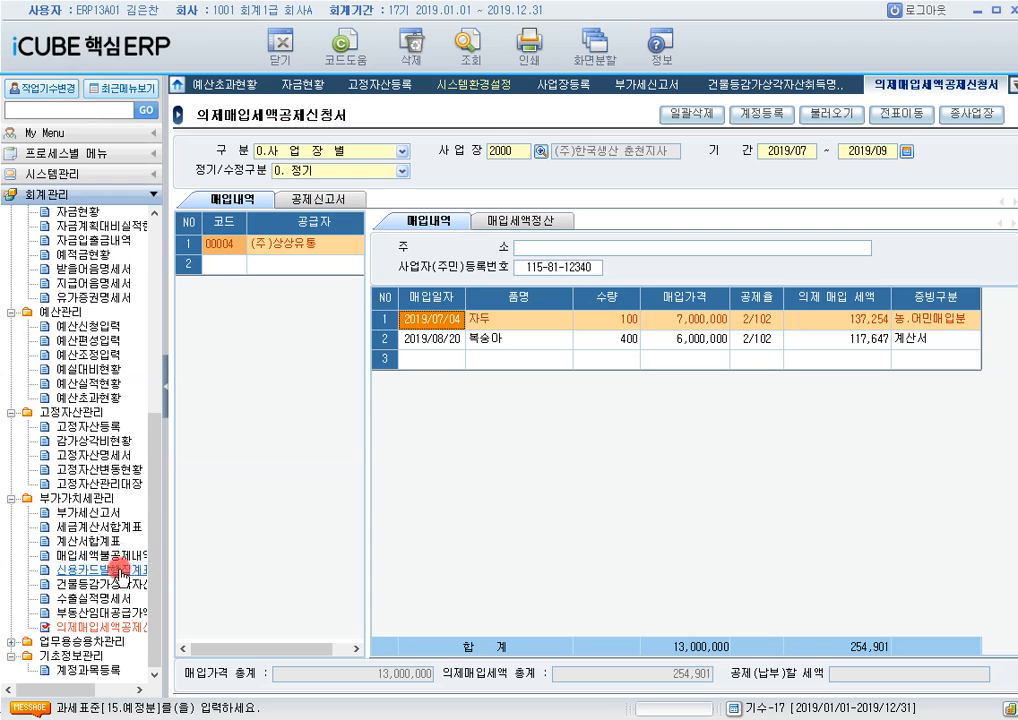
Step: Open 세금계산서합계표, set its 사업장 to 2000 and load the 매출 data for 2019/04 to 2019/06 from the vouchers
click(75, 527)
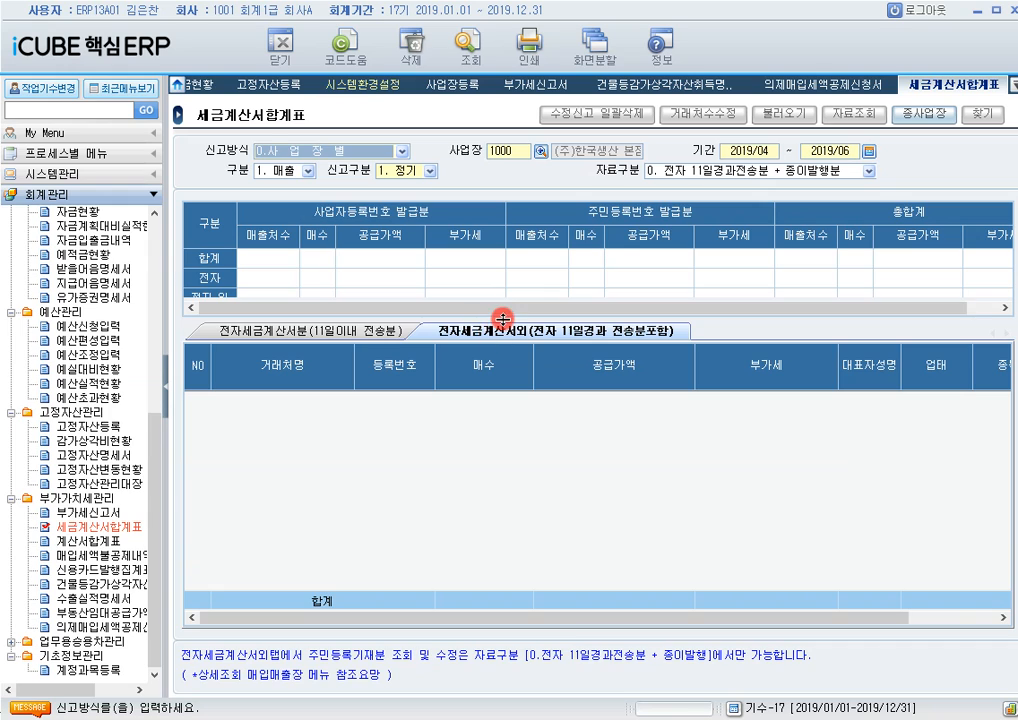
drag(502, 318, 502, 358)
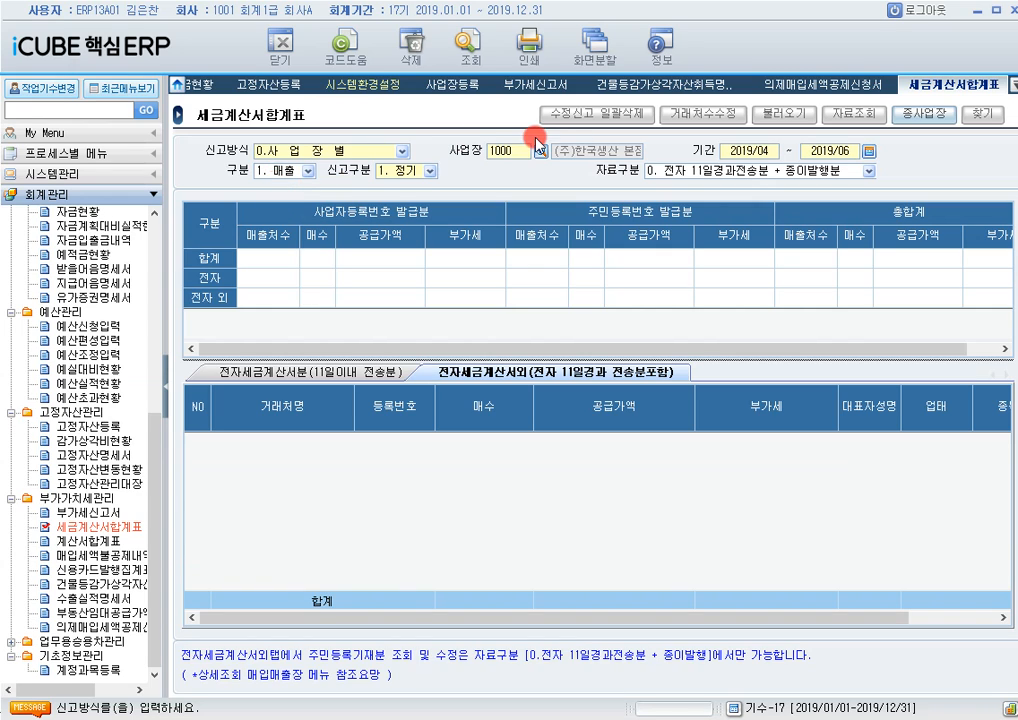
click(507, 151)
text(2000)
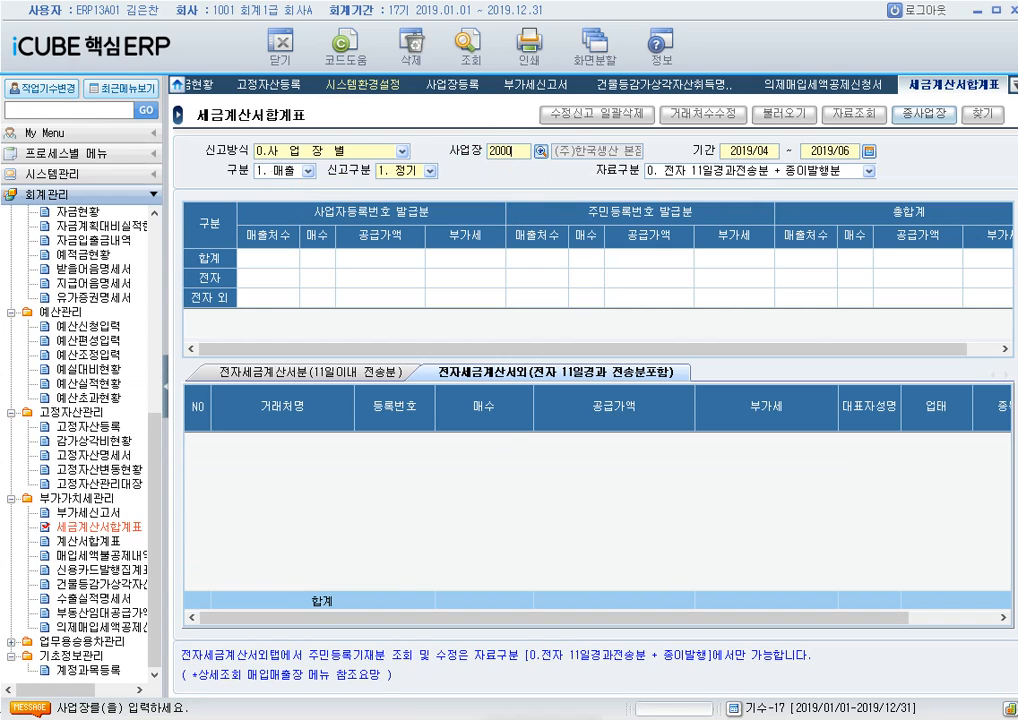
key(Return)
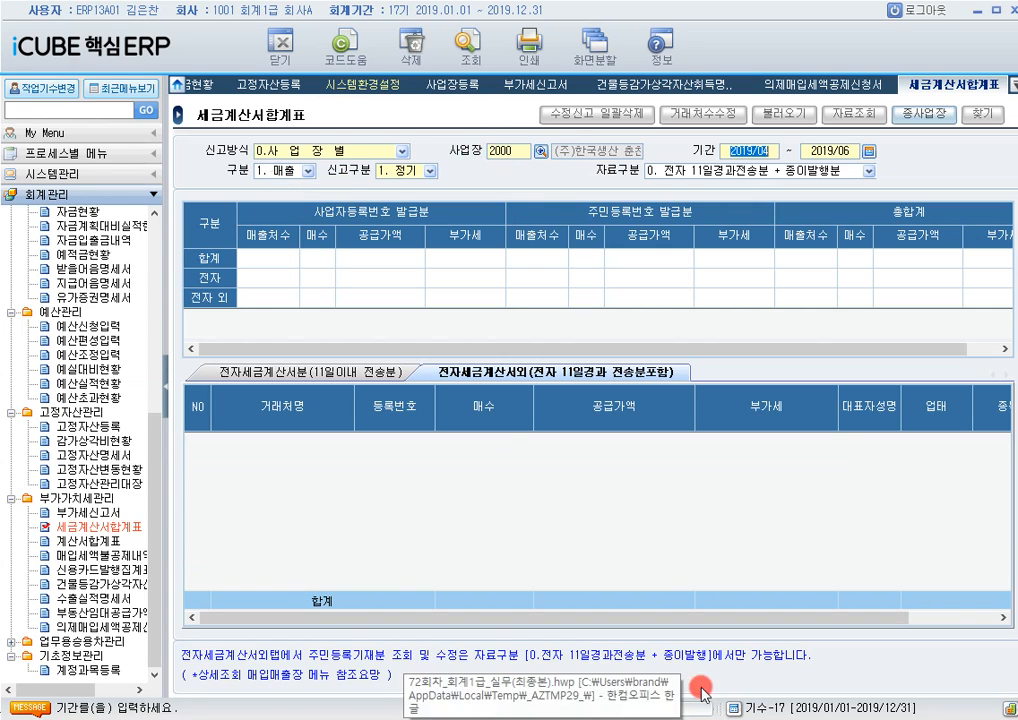
click(466, 40)
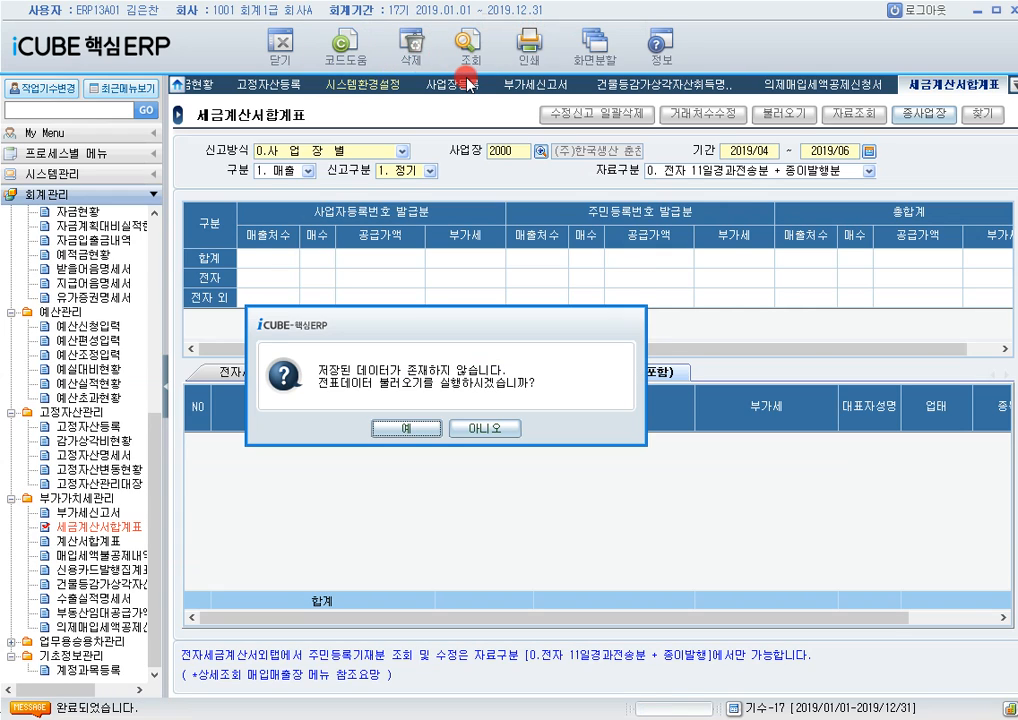
click(408, 427)
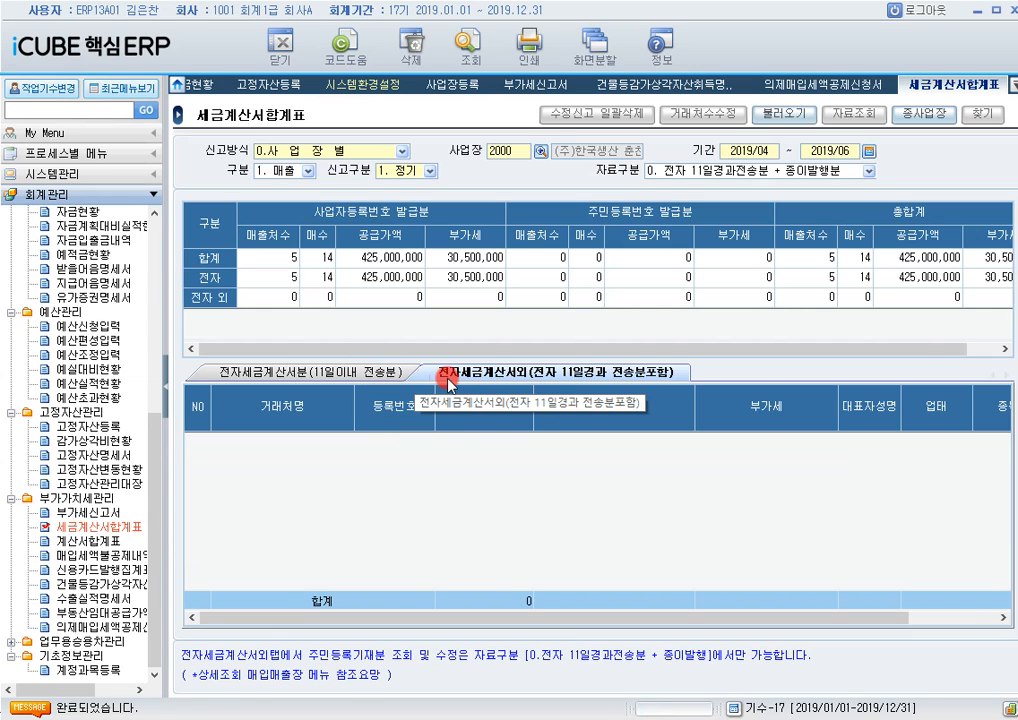
Step: Examine the 전자세금계산서분(11일이내 전송분) sales per 거래처, especially the 공급가액 of (주)제동
click(408, 373)
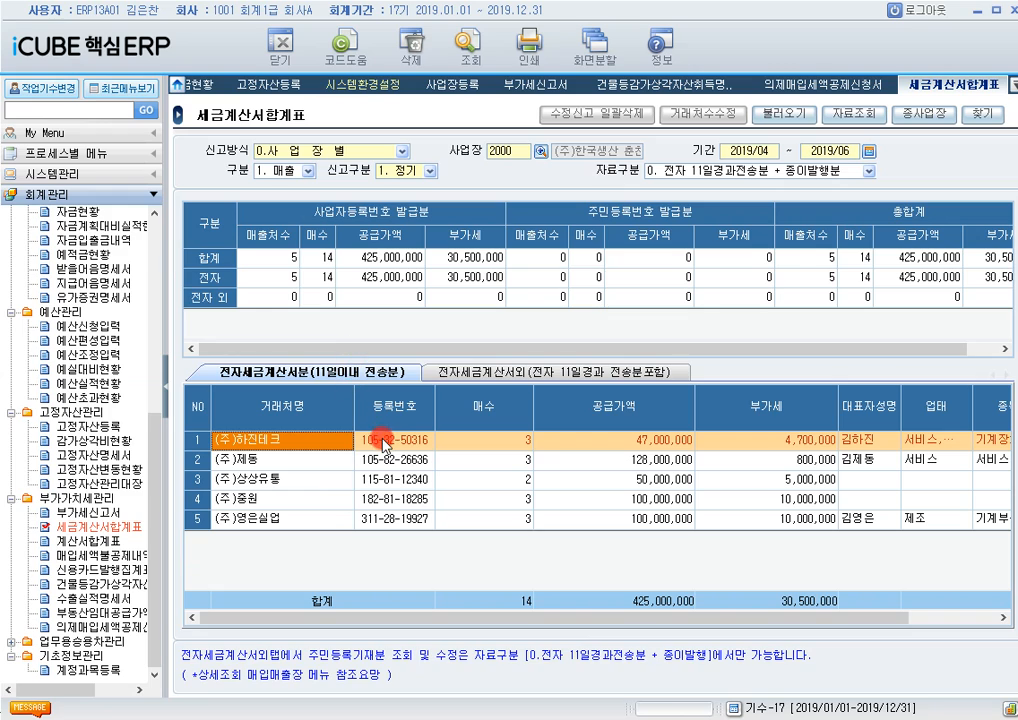
click(468, 45)
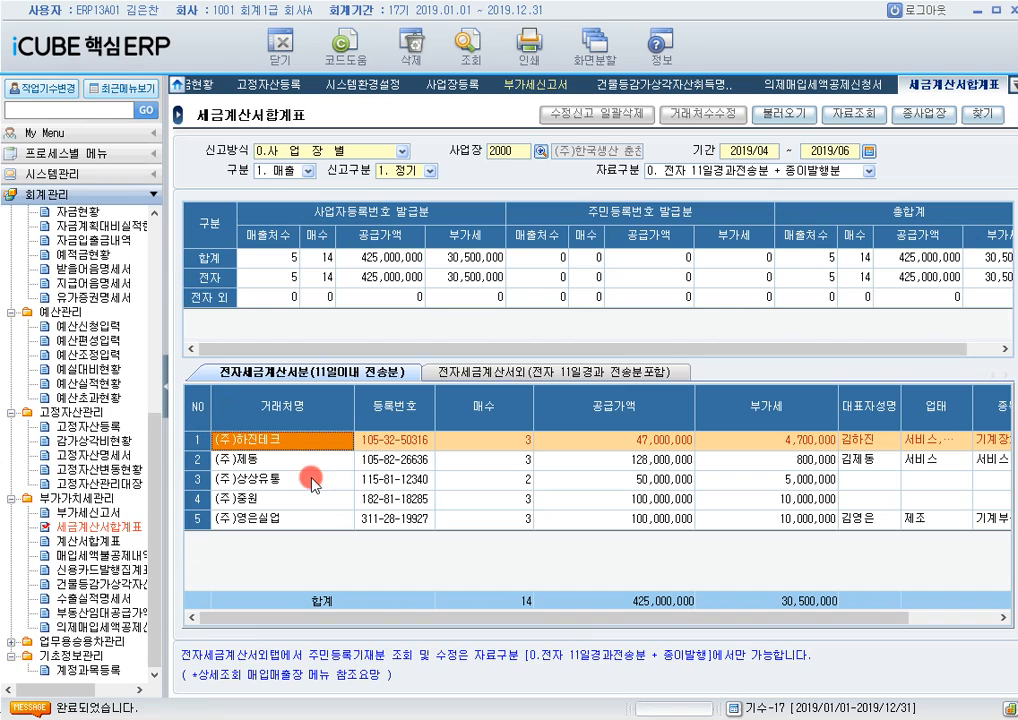
click(682, 461)
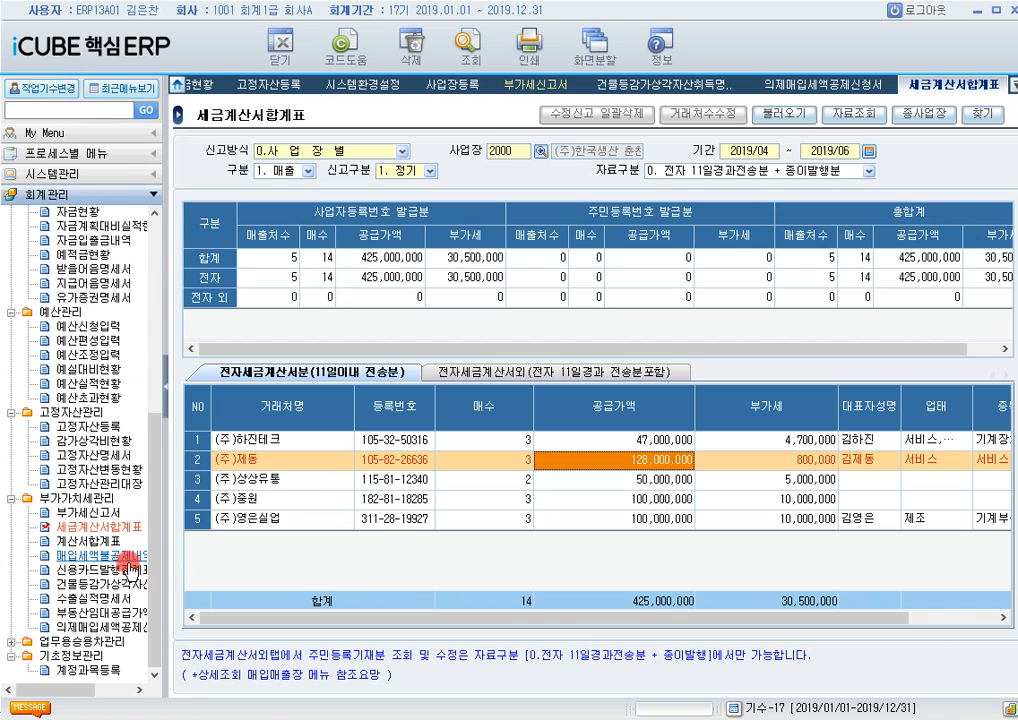
Step: Switch to 건물등감가상각자산취득명세서, set the 기간 to 2019/07 to 2019/09 and load its data from the vouchers
click(660, 84)
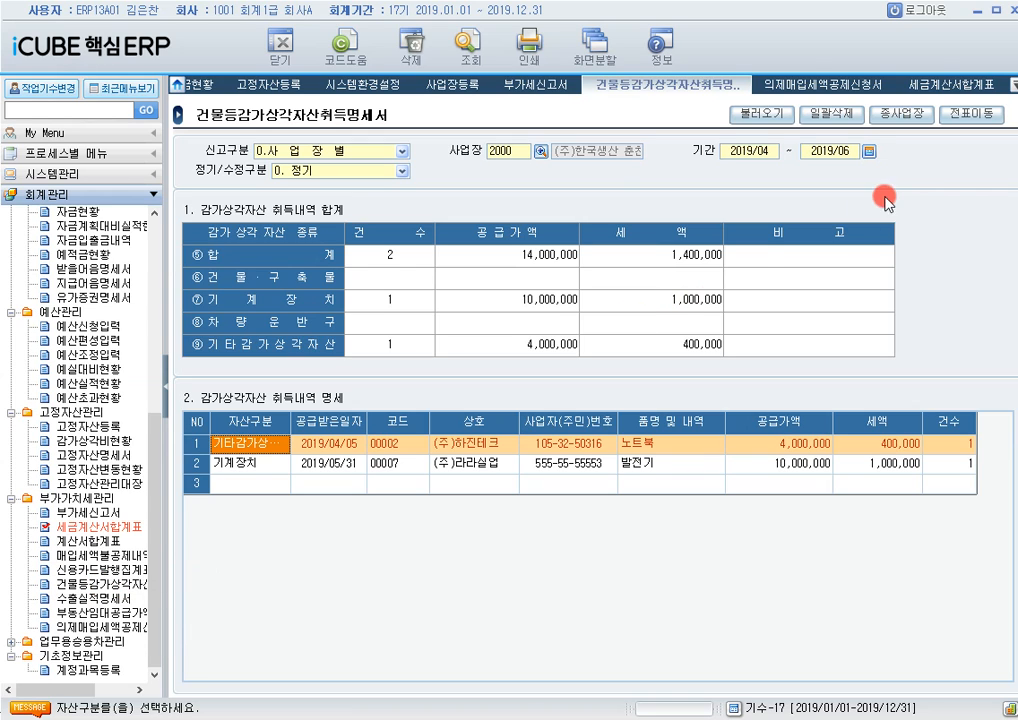
click(830, 152)
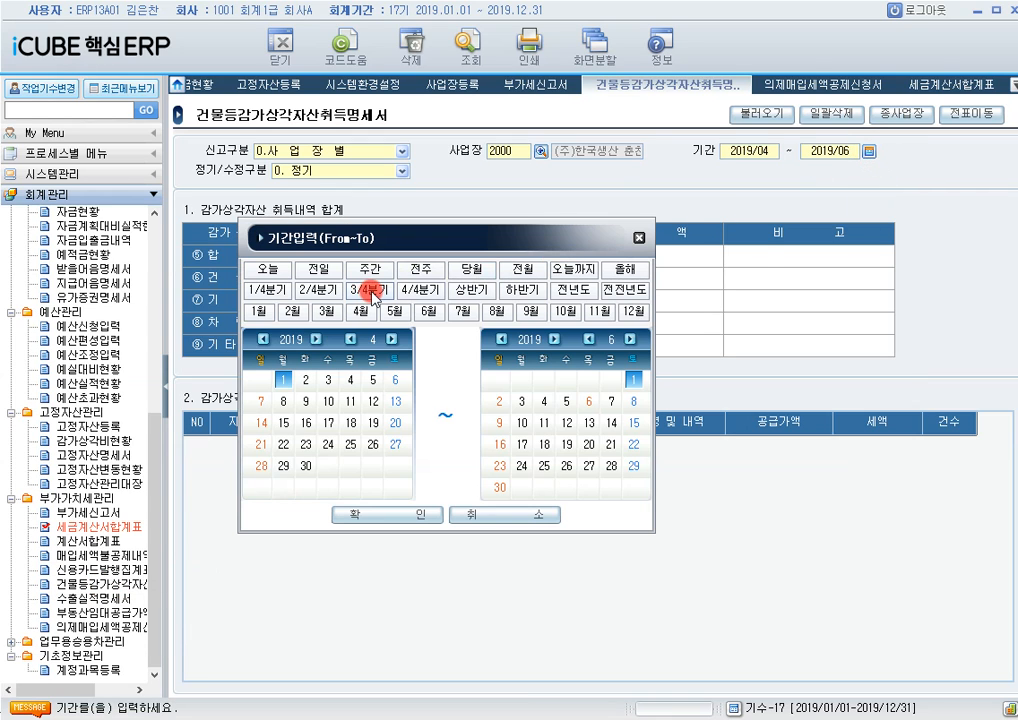
click(370, 290)
click(386, 522)
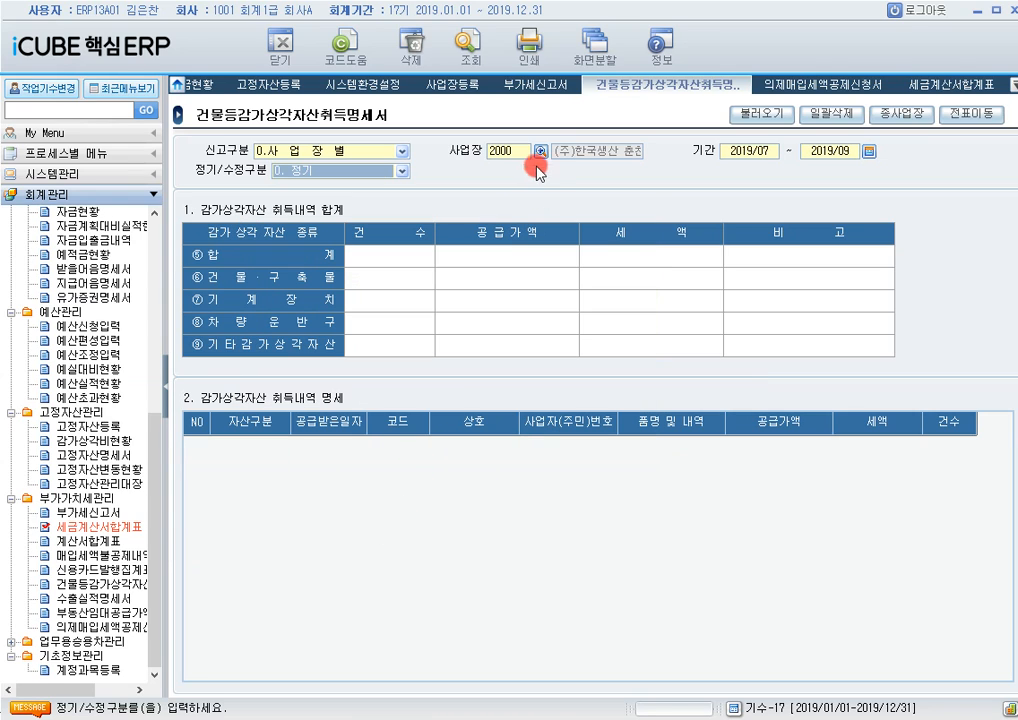
click(487, 55)
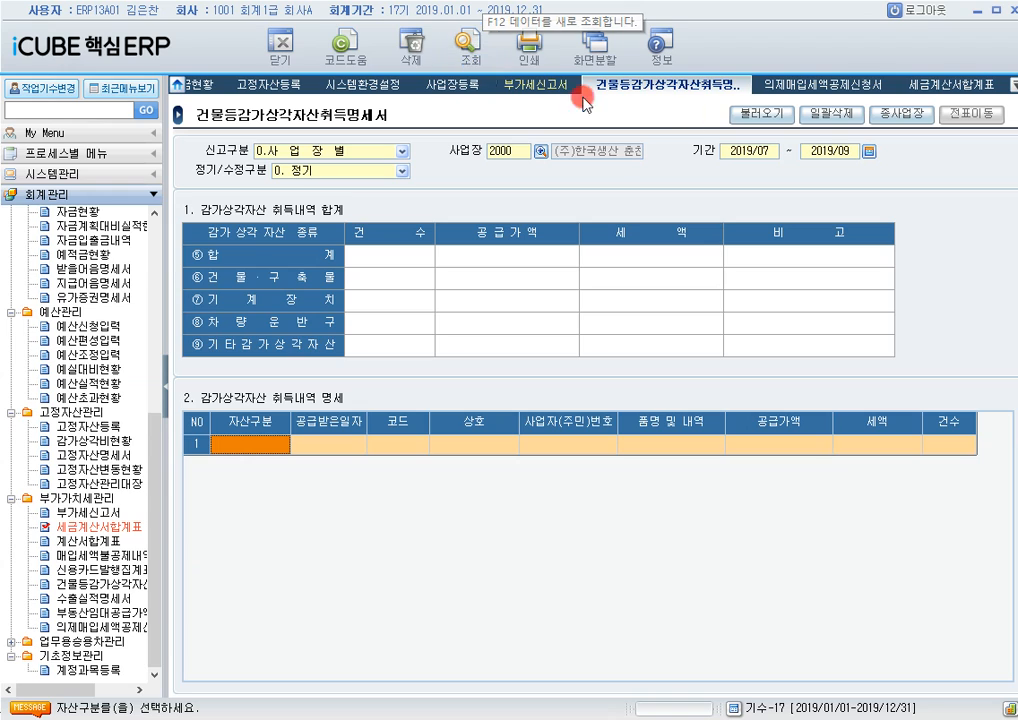
click(770, 112)
click(539, 456)
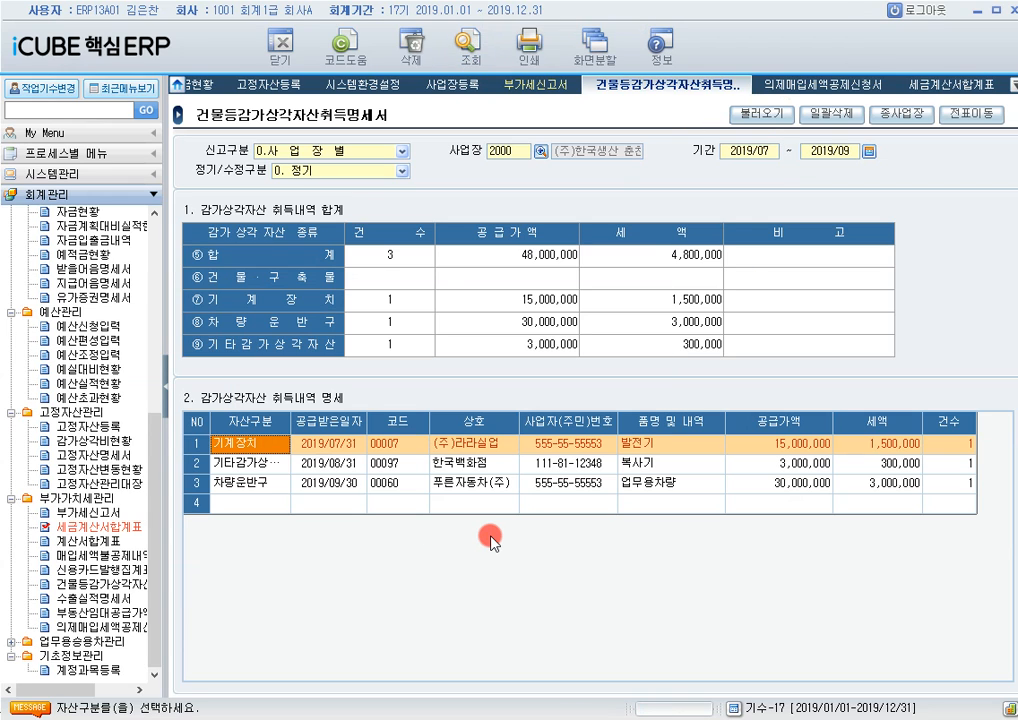
Step: Check the 공급가액 of 기계장치, 차량운반구 and 기타감가상각자산 in the 취득내역 합계
click(548, 292)
click(553, 325)
click(559, 351)
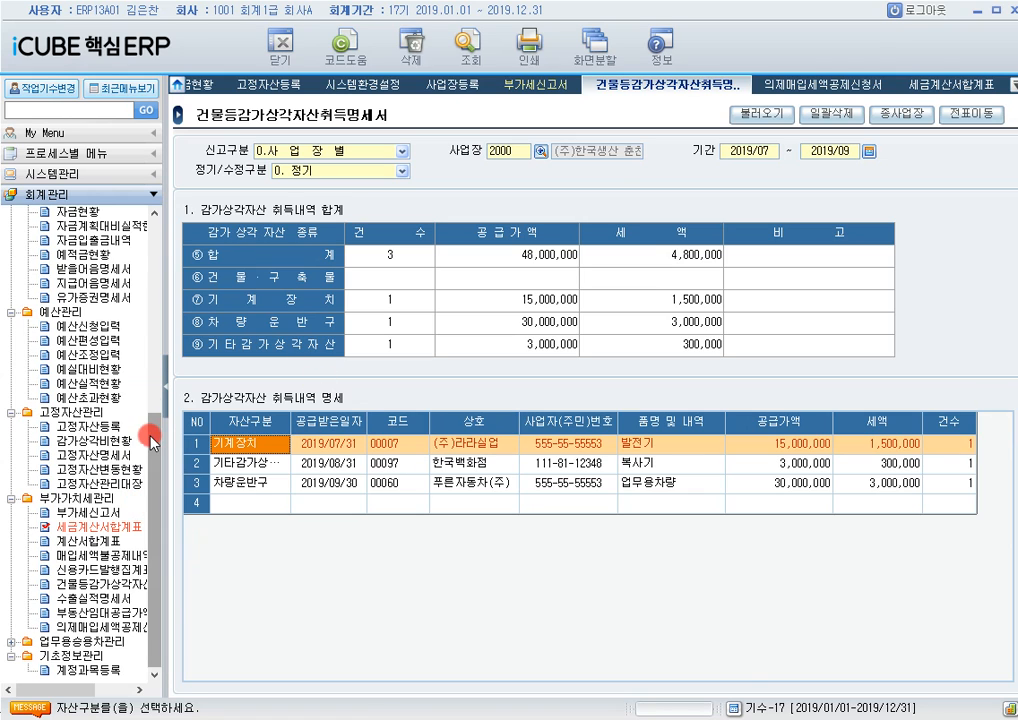
Step: Open 결산자료입력 under 결산/재무제표관리 and load the closing data of 회계단위 1000 for 2019/01 to 2019/03
drag(152, 442, 152, 337)
click(10, 314)
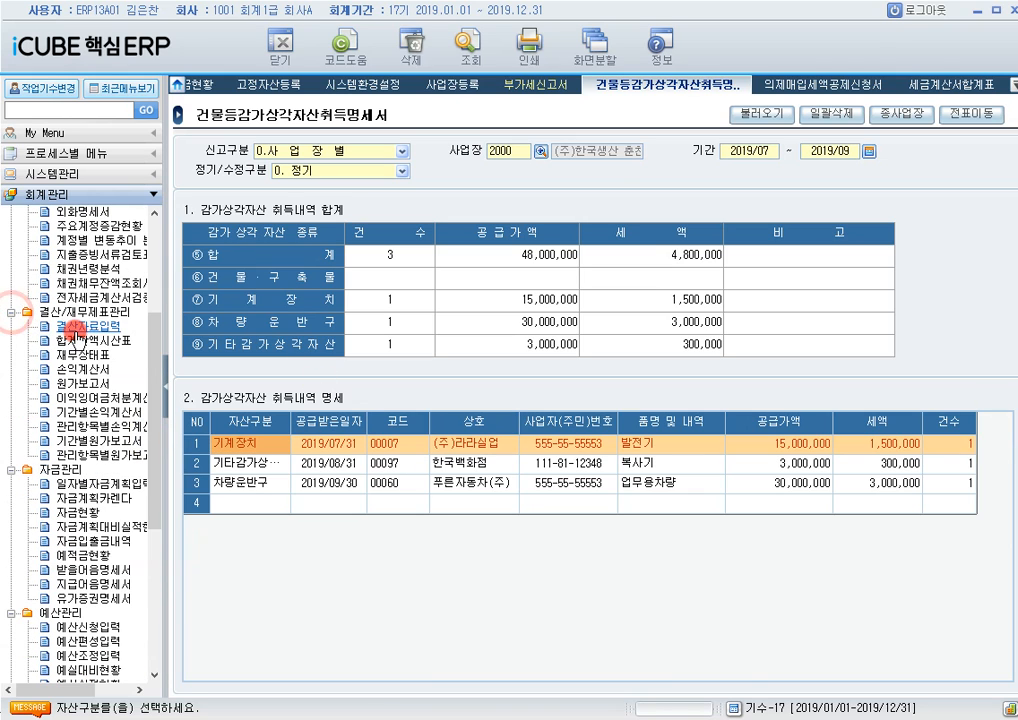
click(78, 328)
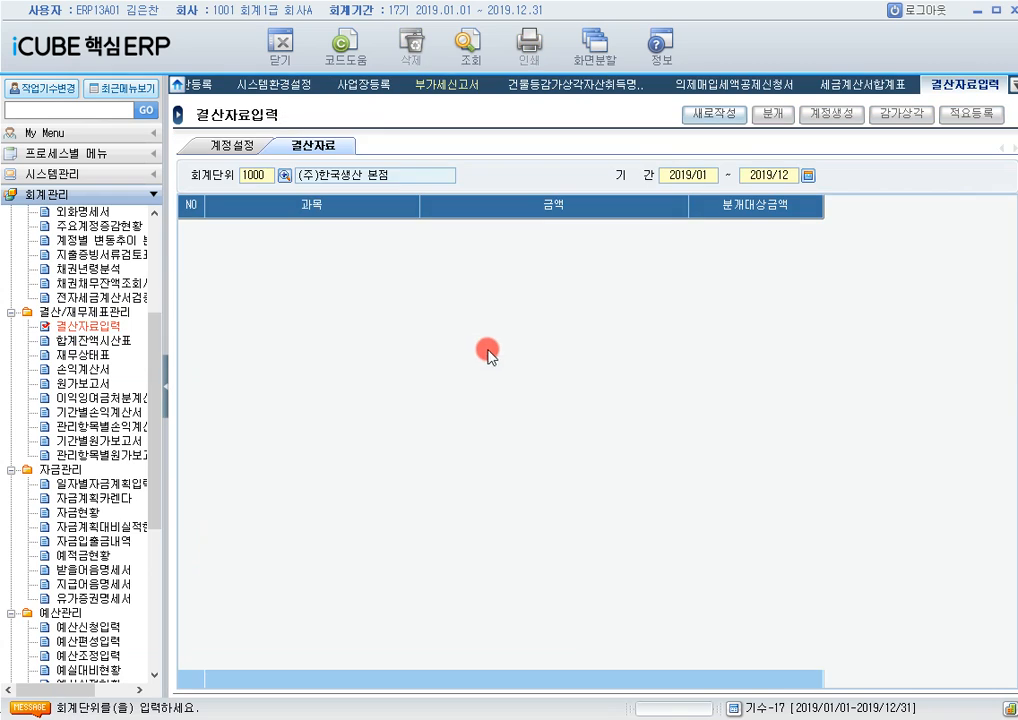
click(808, 175)
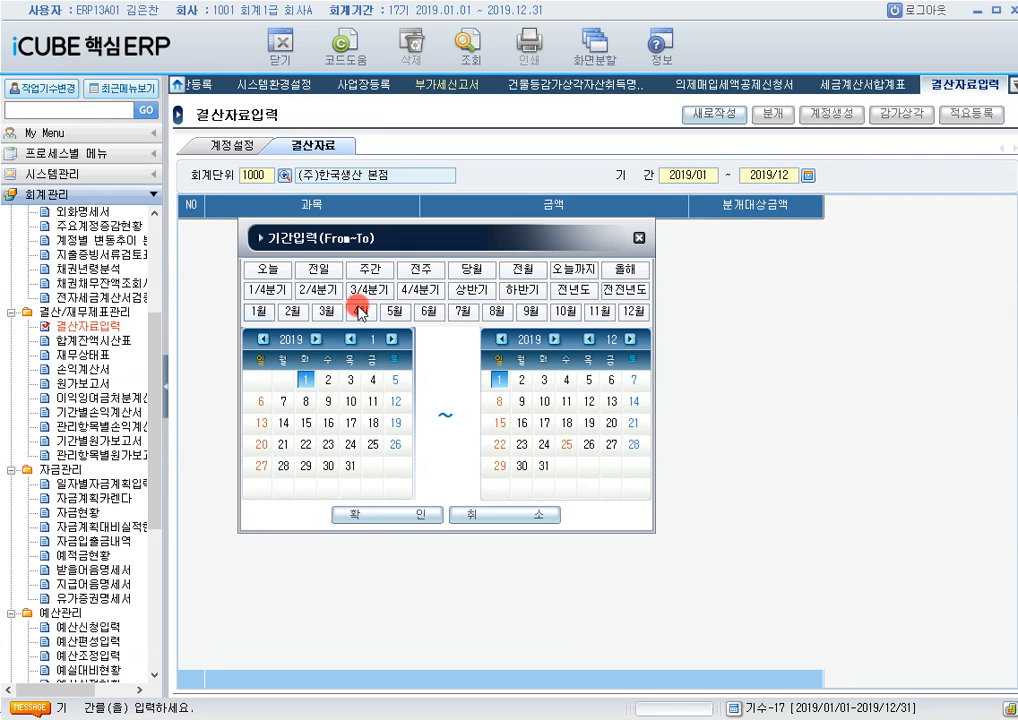
click(252, 290)
click(359, 516)
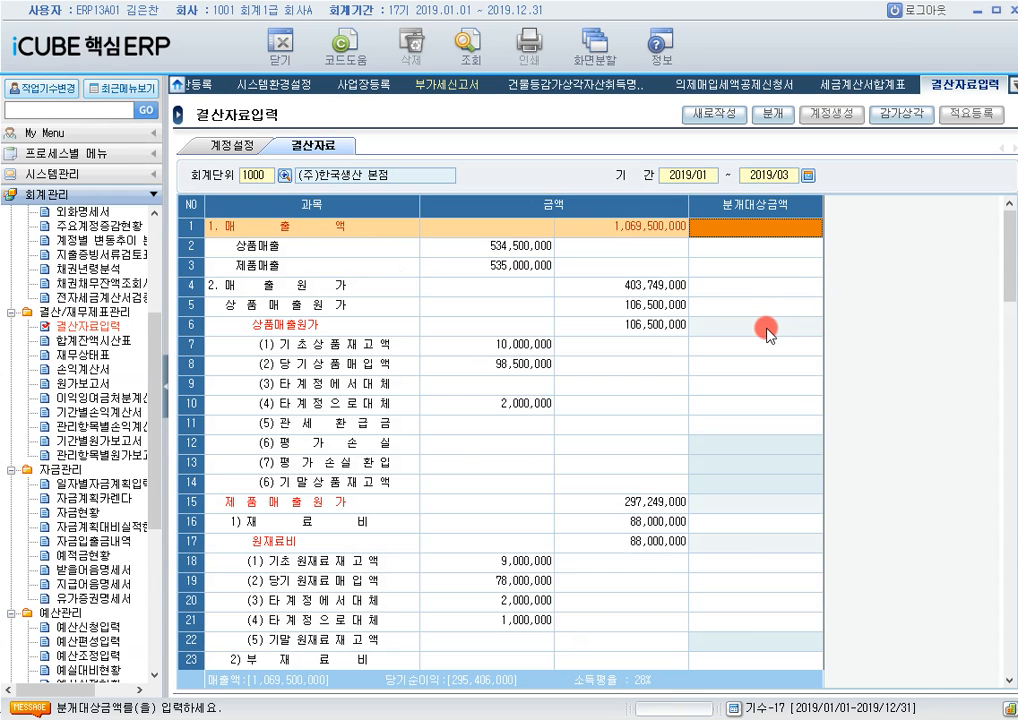
Step: Enter 분개대상금액 of 7,000,000 for 기말상품재고액 and 5,000,000 for 기말 원재료재고액
click(756, 463)
key(Down)
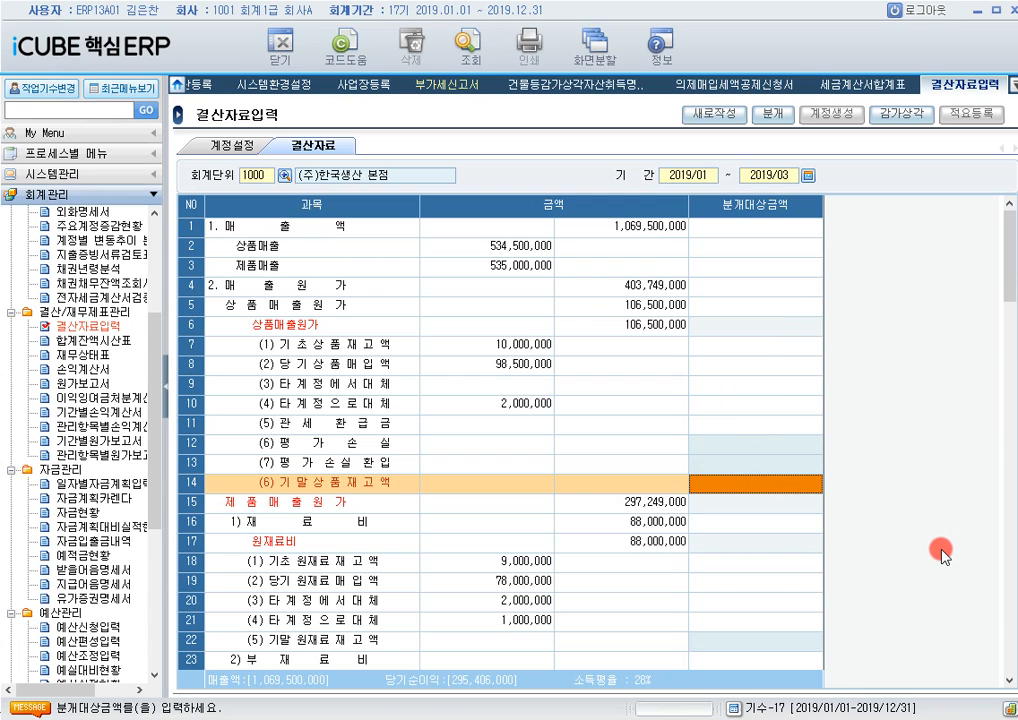
text(7000000)
key(Return)
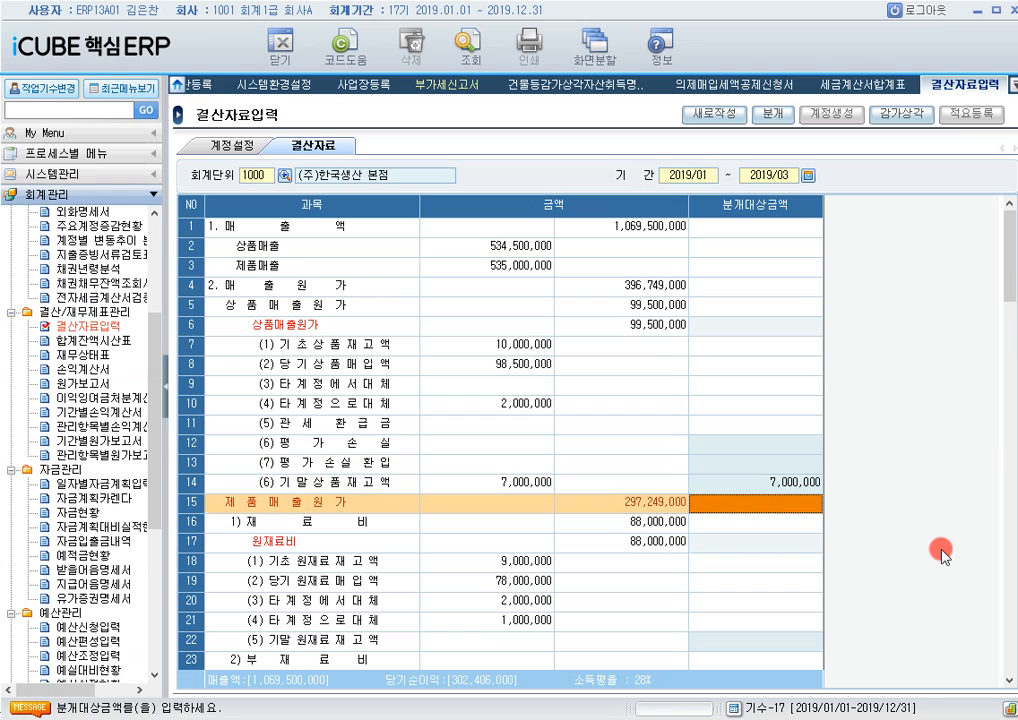
scroll(806, 530, down, 3)
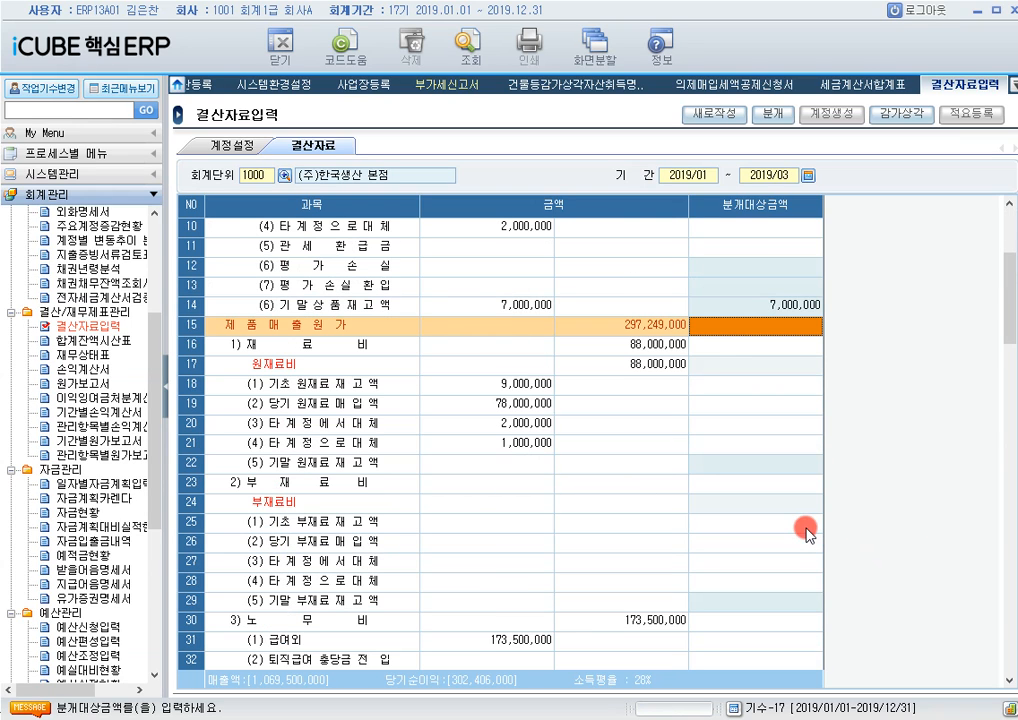
click(791, 466)
text(5,000,000)
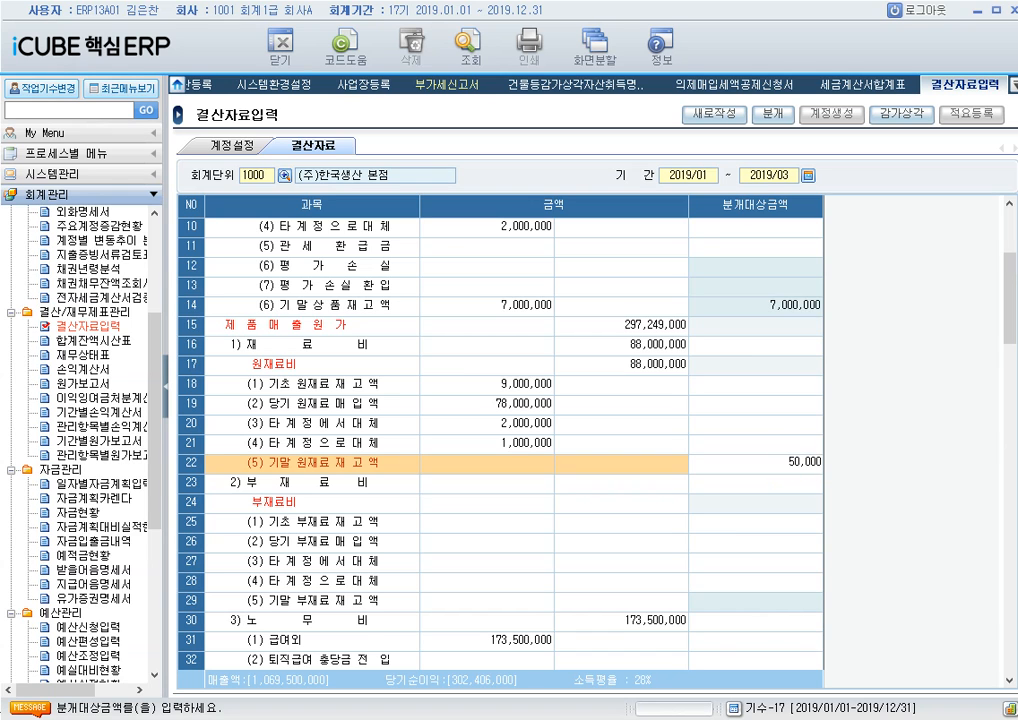
key(Return)
Step: Enter 분개대상금액 of 1,000,000 for 기말재공품재고액 and 2,000,000 for 기말제품재고액
scroll(762, 469, down, 4)
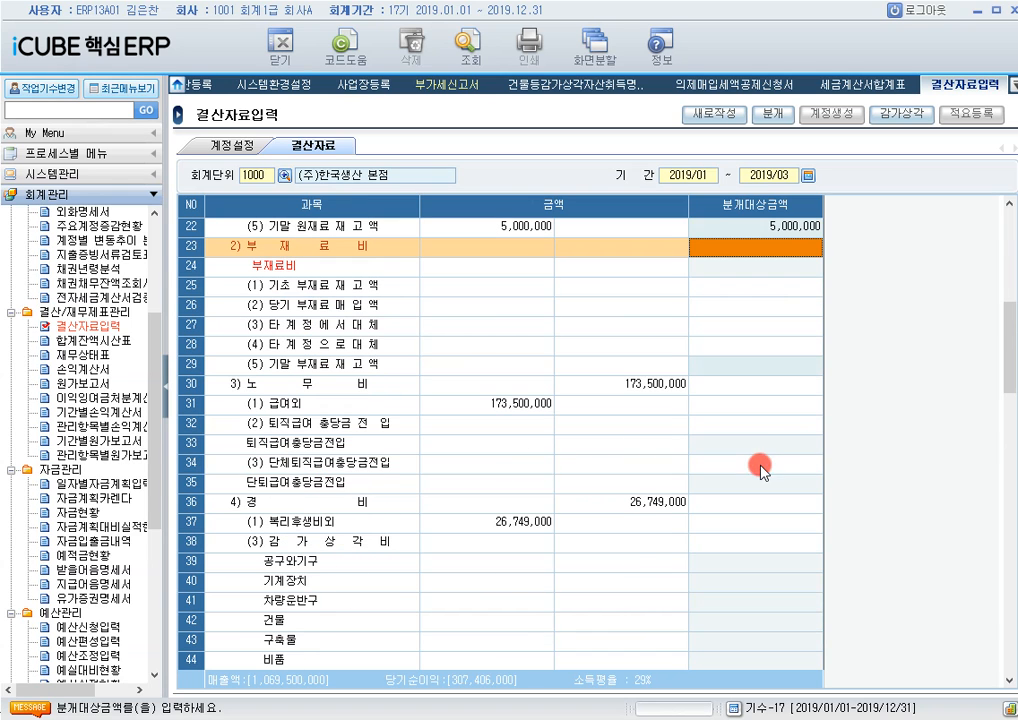
scroll(766, 505, down, 5)
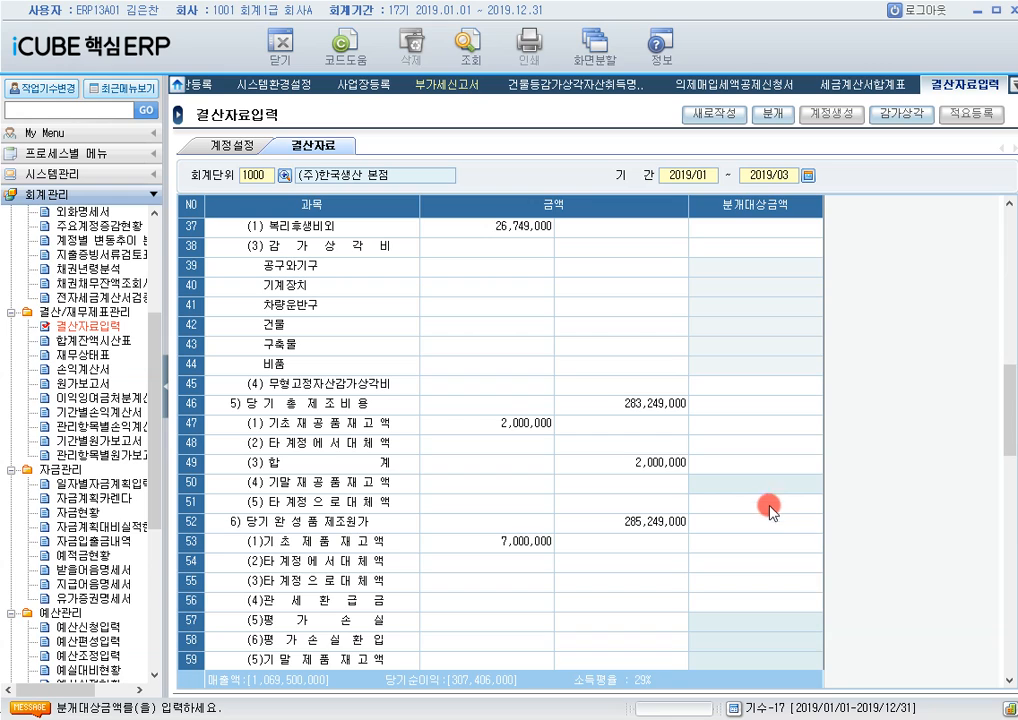
click(776, 486)
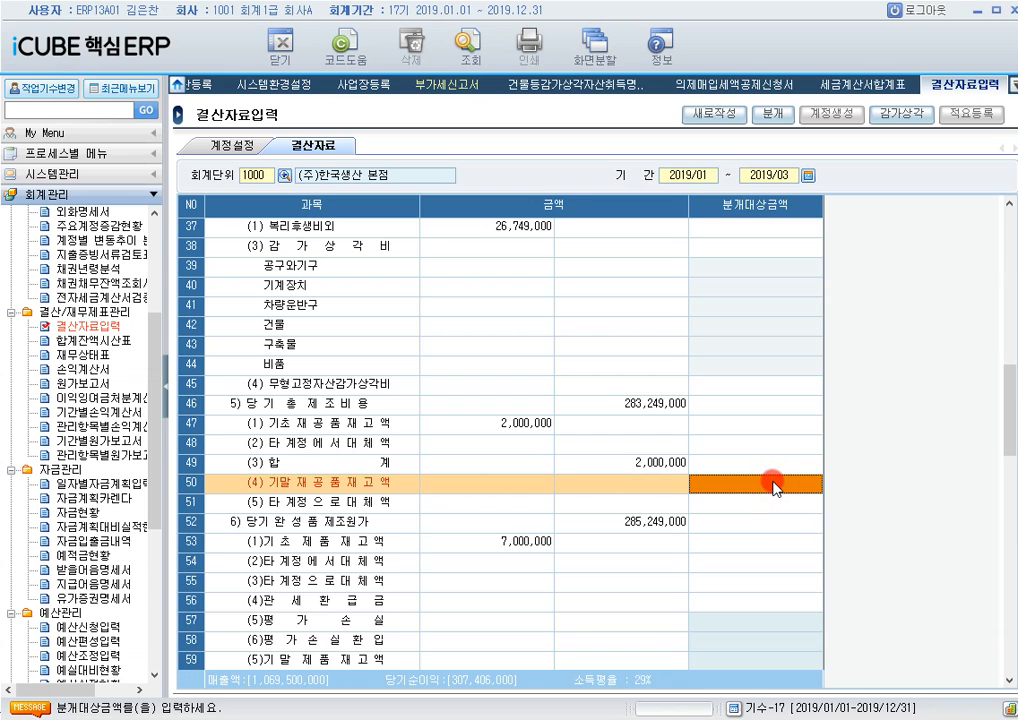
text(1000000)
key(Return)
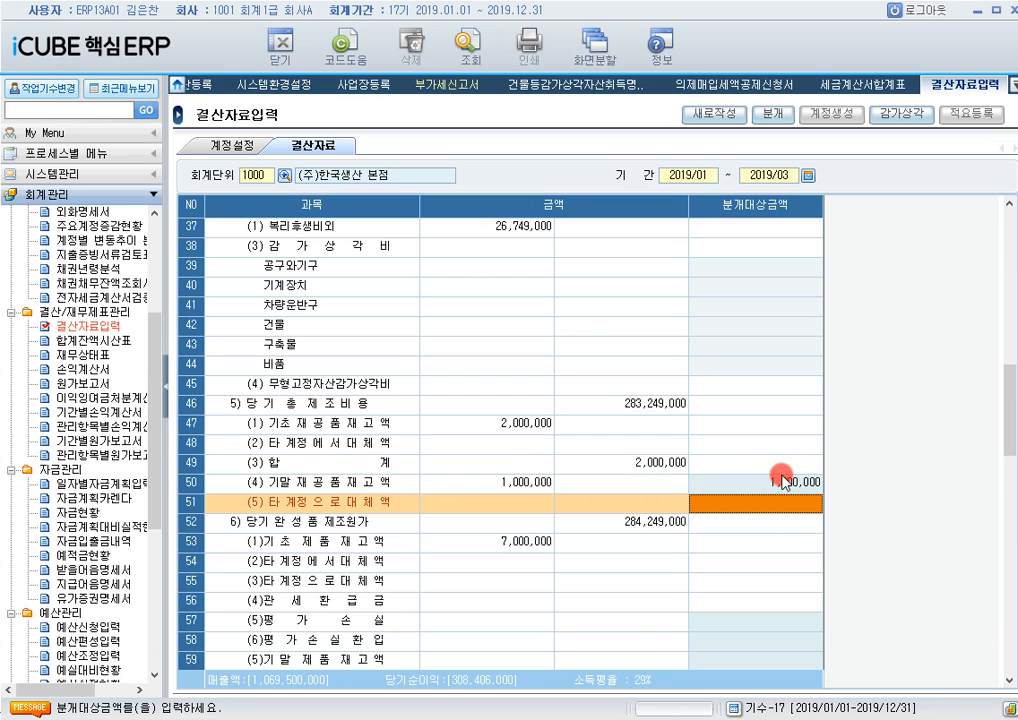
scroll(780, 470, down, 2)
click(787, 545)
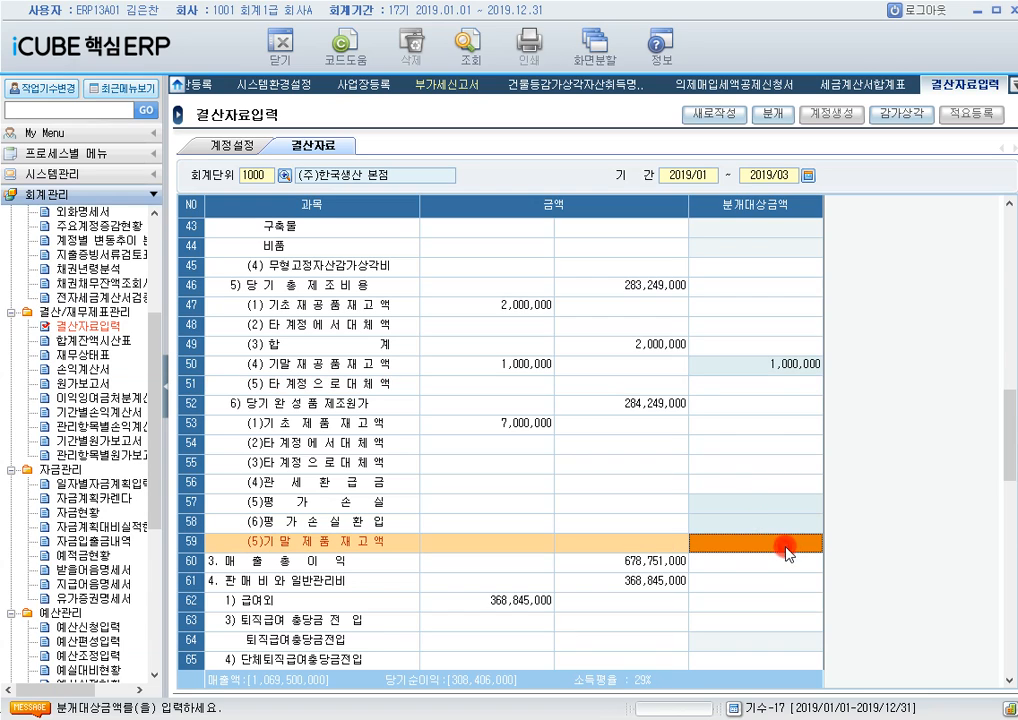
text(2000000)
key(Return)
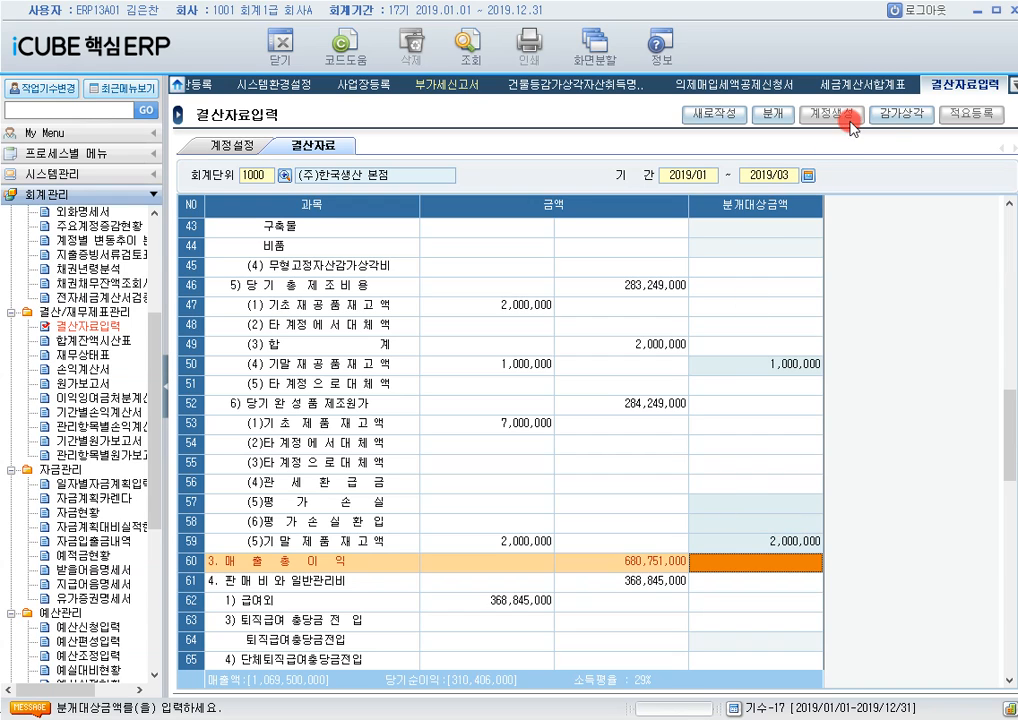
Step: Bring the 감가상각 amounts into the closing data and check the 당기완성품제조원가 line
click(897, 116)
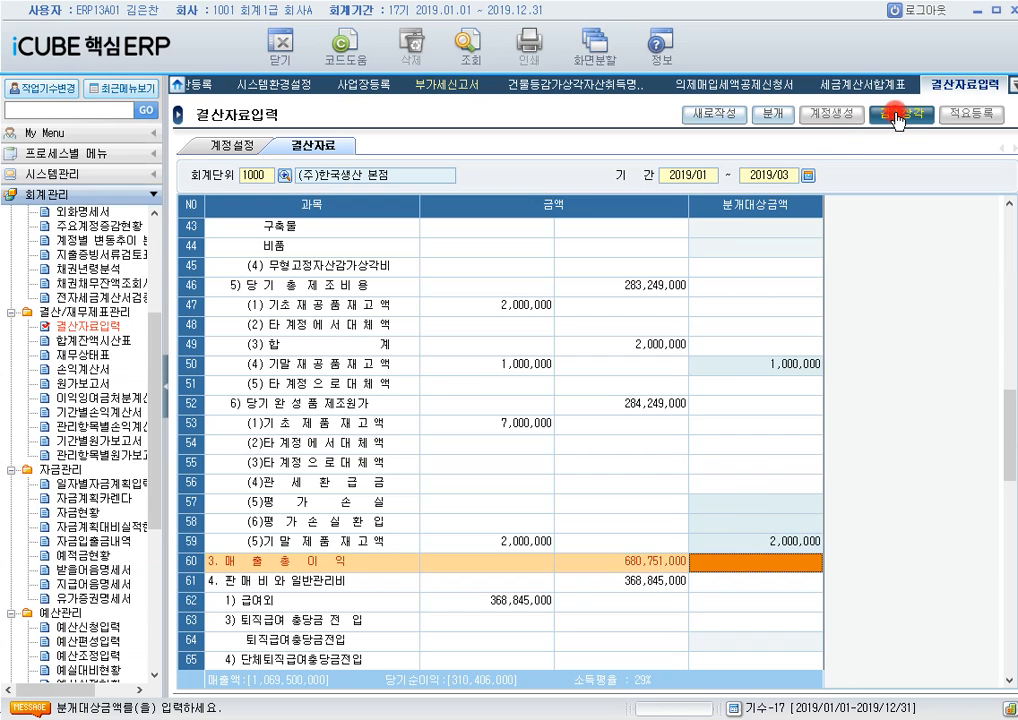
click(405, 433)
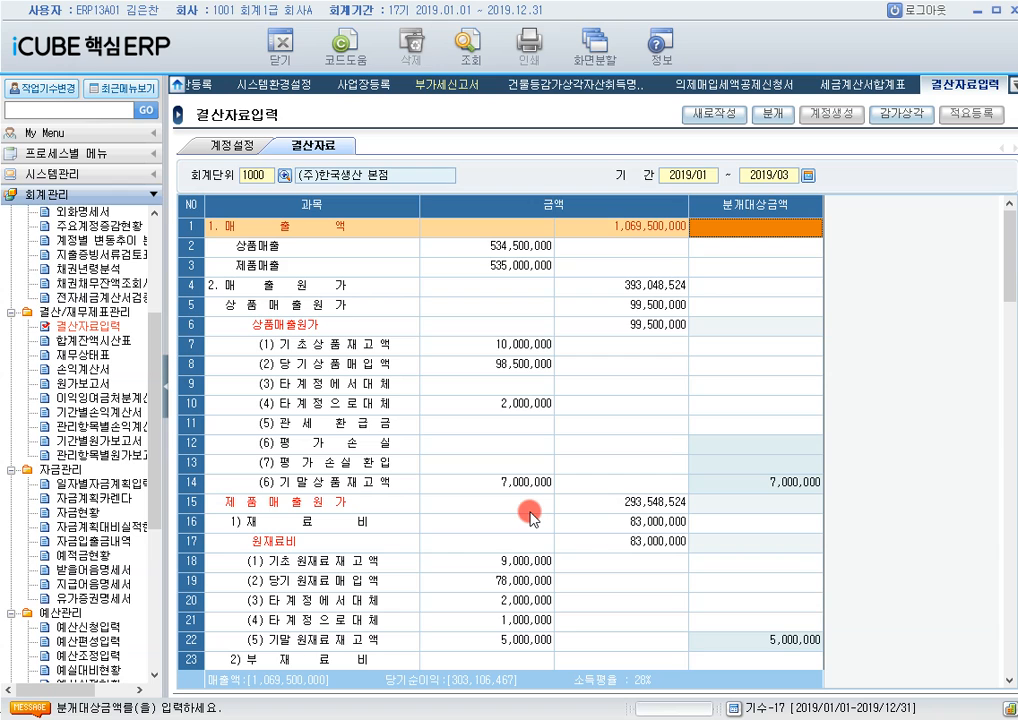
scroll(530, 515, down, 12)
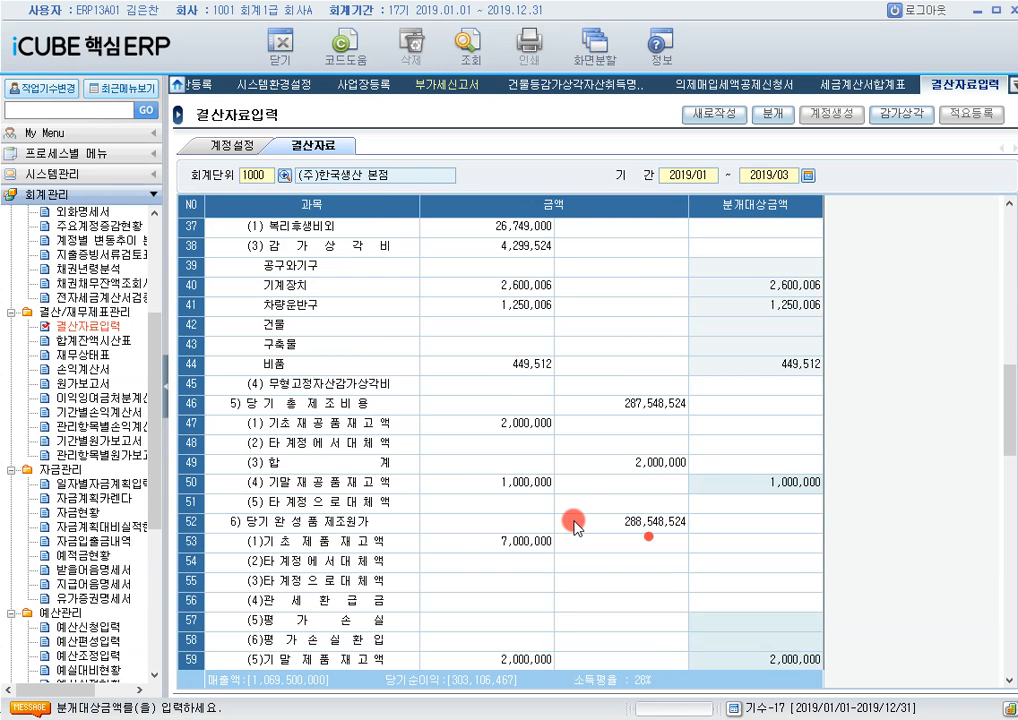
click(648, 537)
click(648, 520)
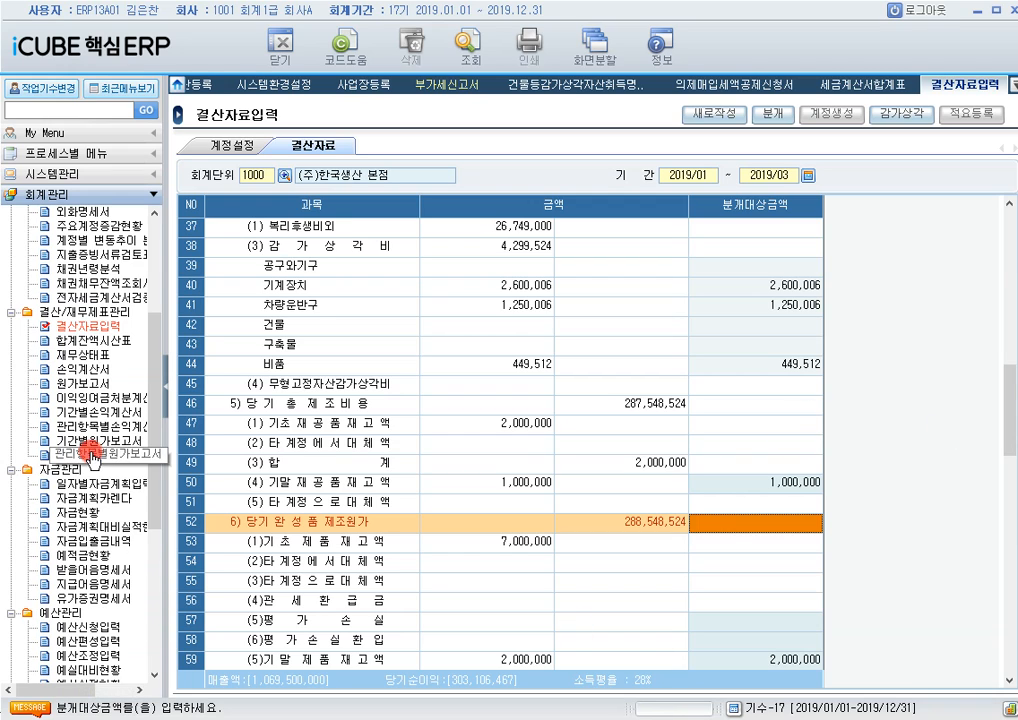
Step: Open 감가상각비현황 under 고정자산관리 and query depreciation by PJT for project 1000 서울공장 over 2019/01 to 2019/12
drag(154, 386, 155, 600)
click(106, 451)
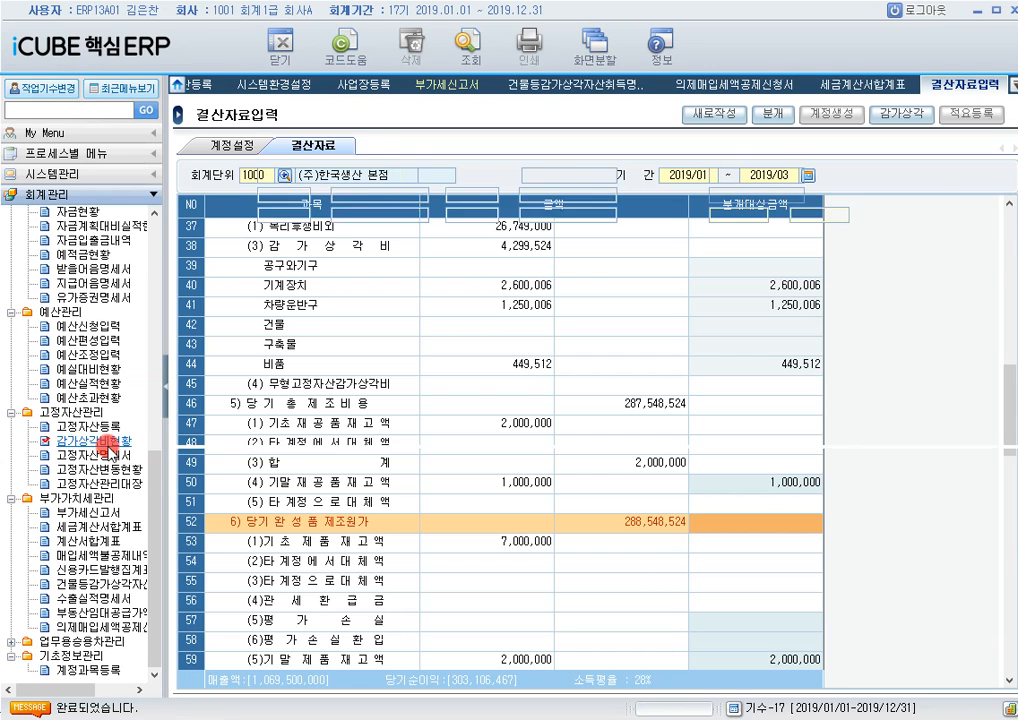
click(355, 146)
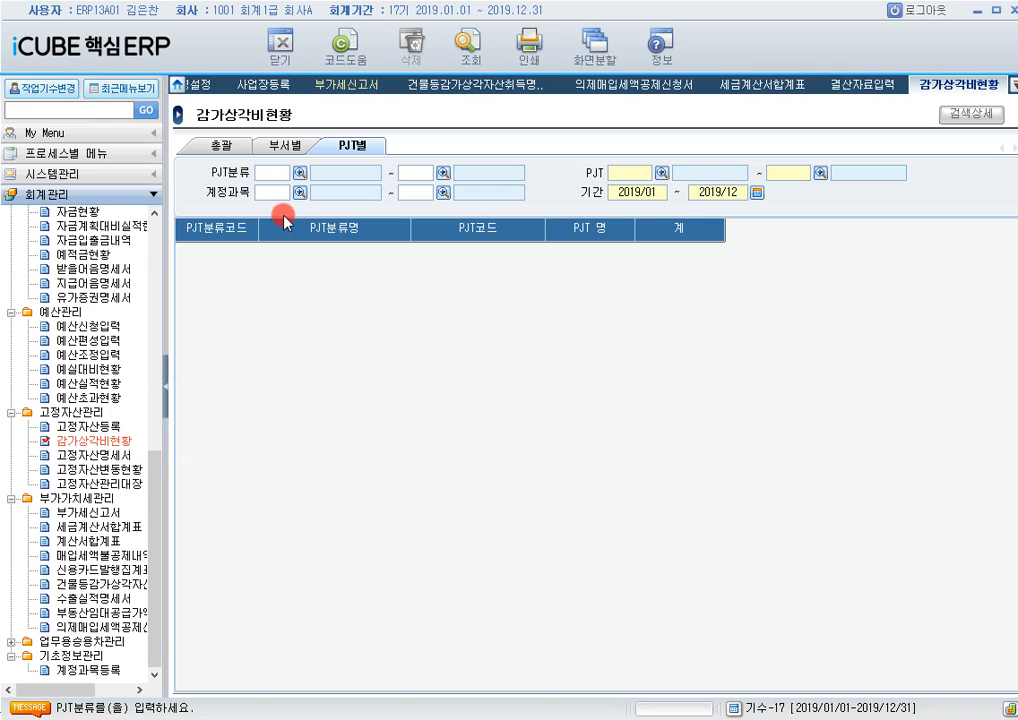
click(663, 182)
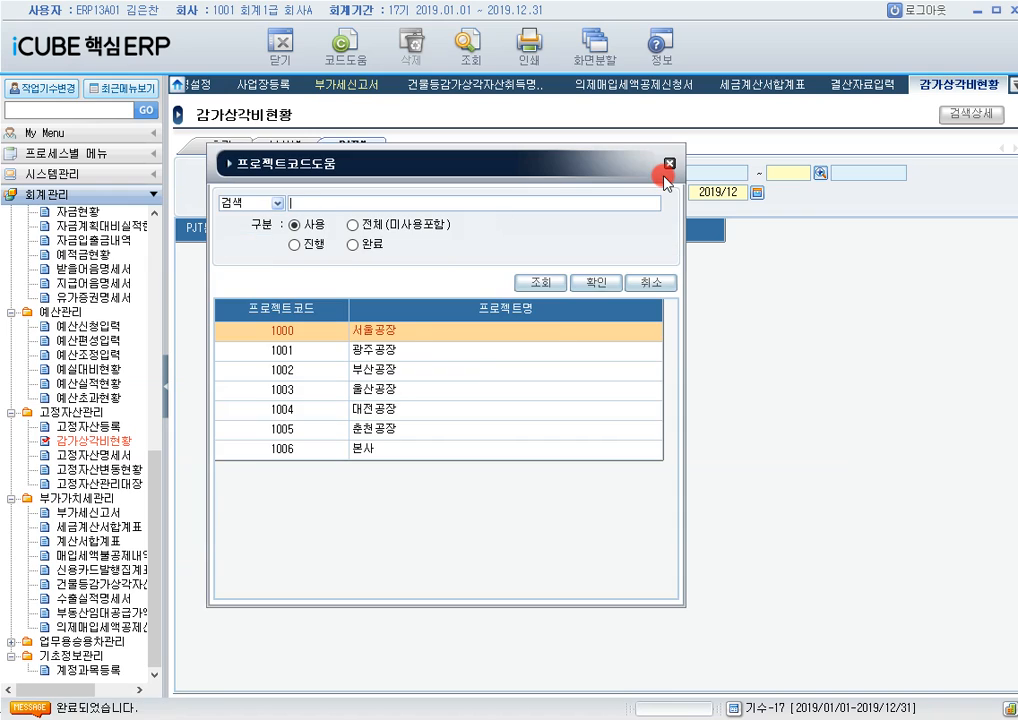
double_click(426, 337)
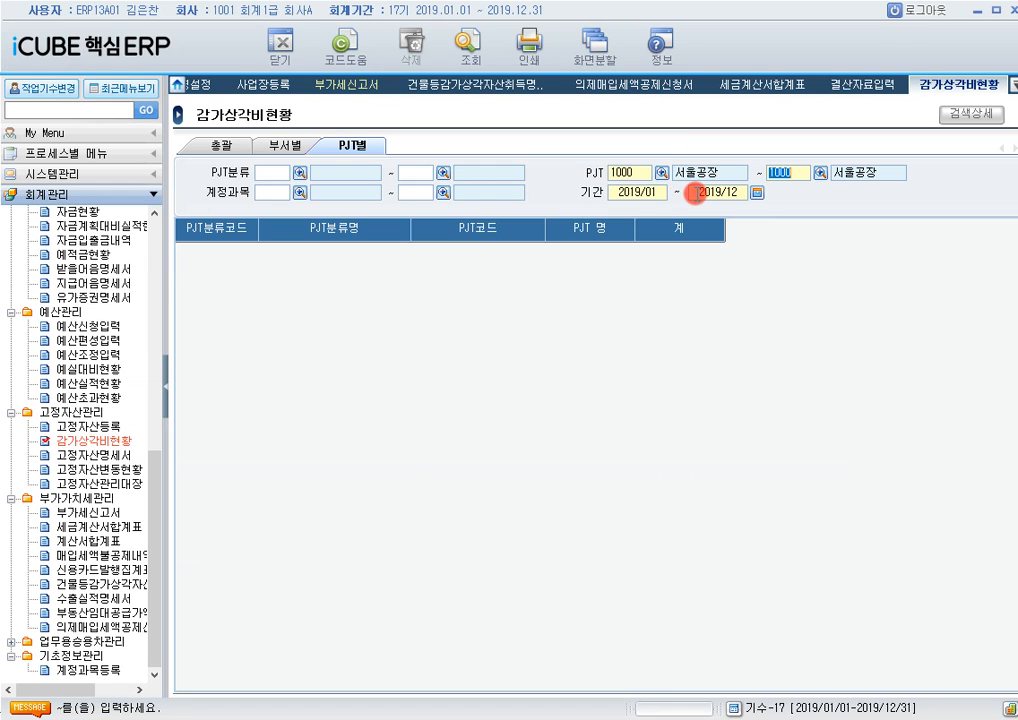
click(464, 47)
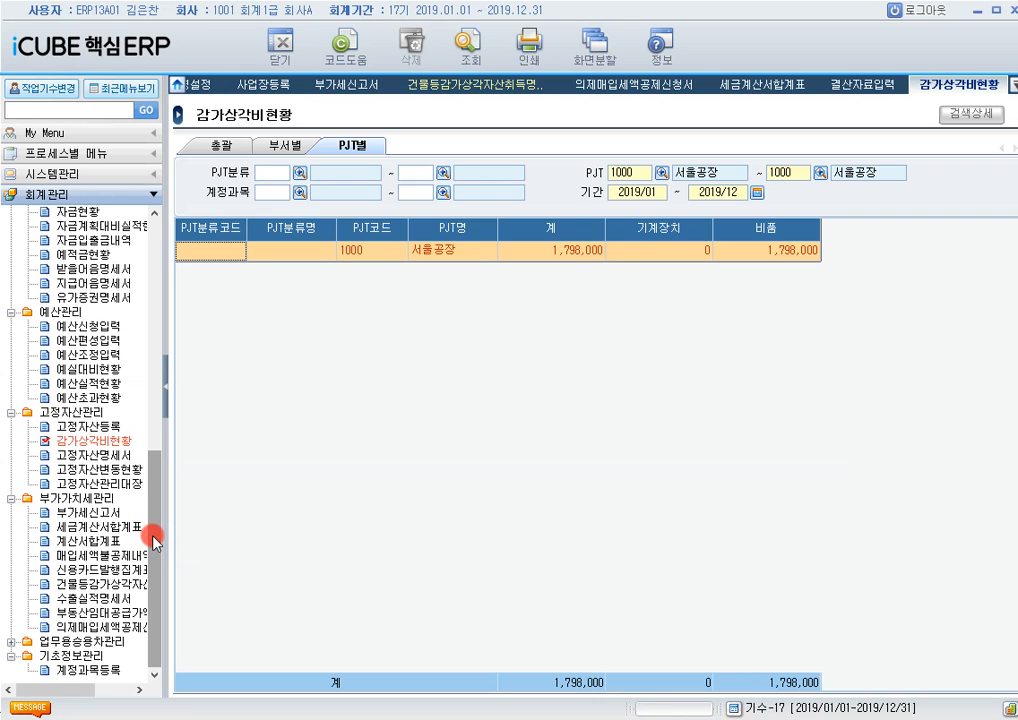
Step: Open 기간별원가보고서 and load the 분기별 report for 1/4분기 to 4/4분기 with cost code 45500 제품매출원가
drag(153, 540, 148, 430)
click(130, 411)
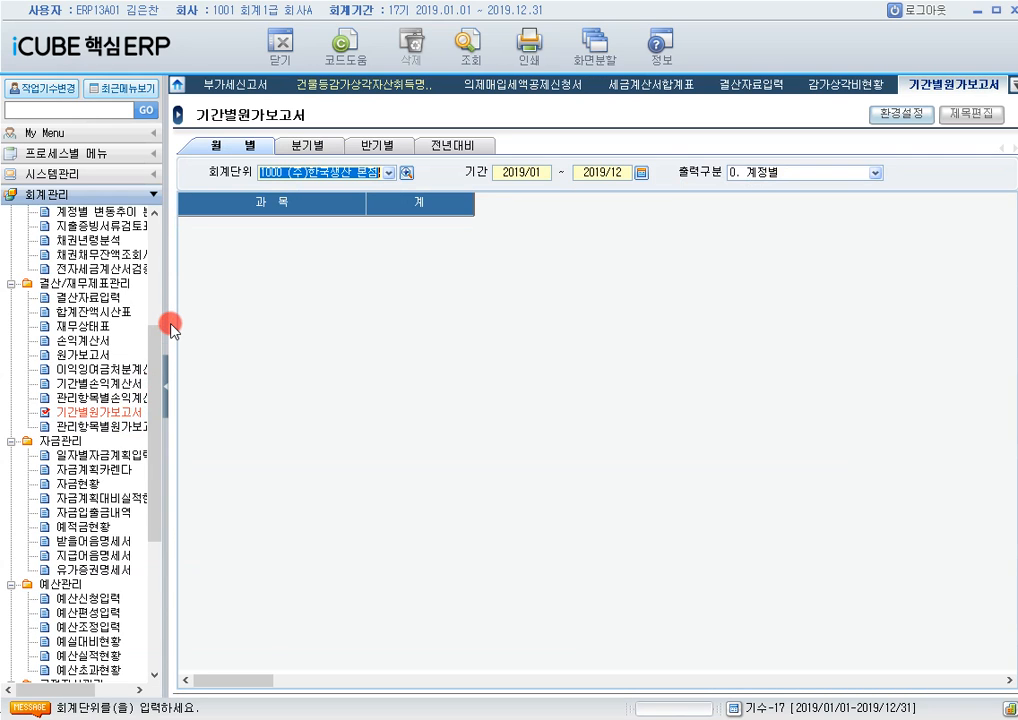
click(308, 144)
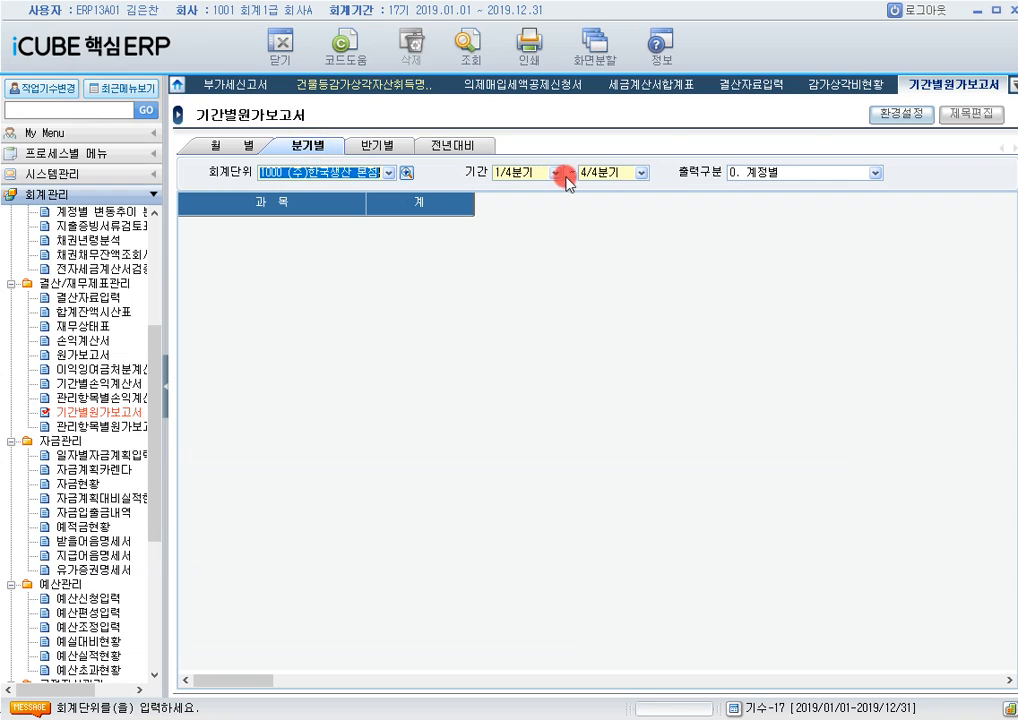
click(468, 70)
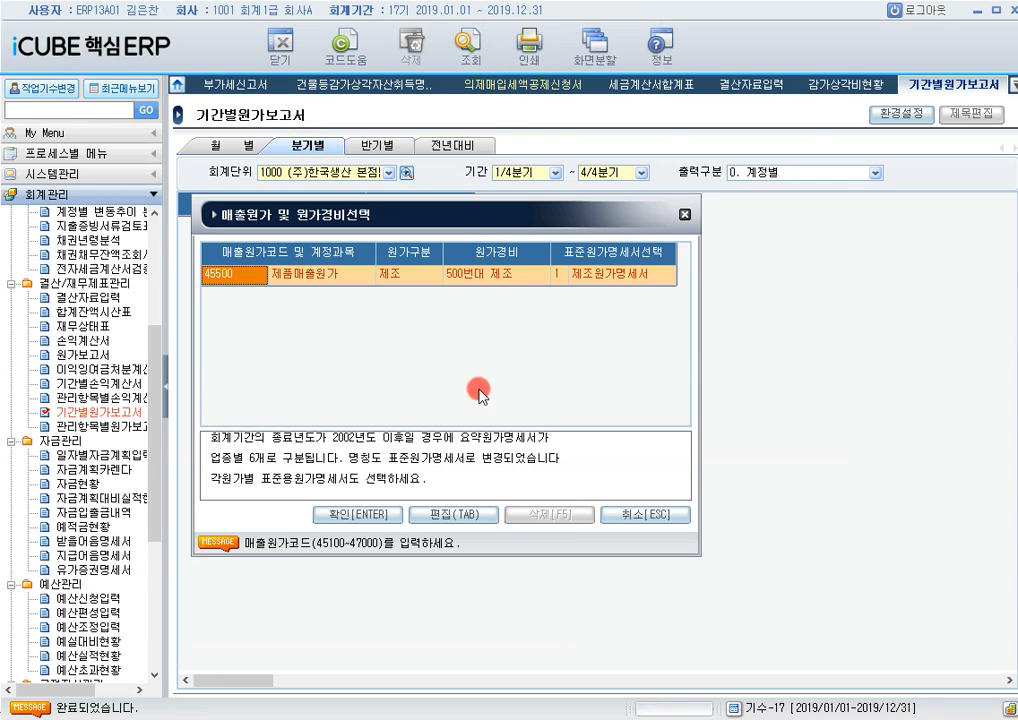
click(352, 515)
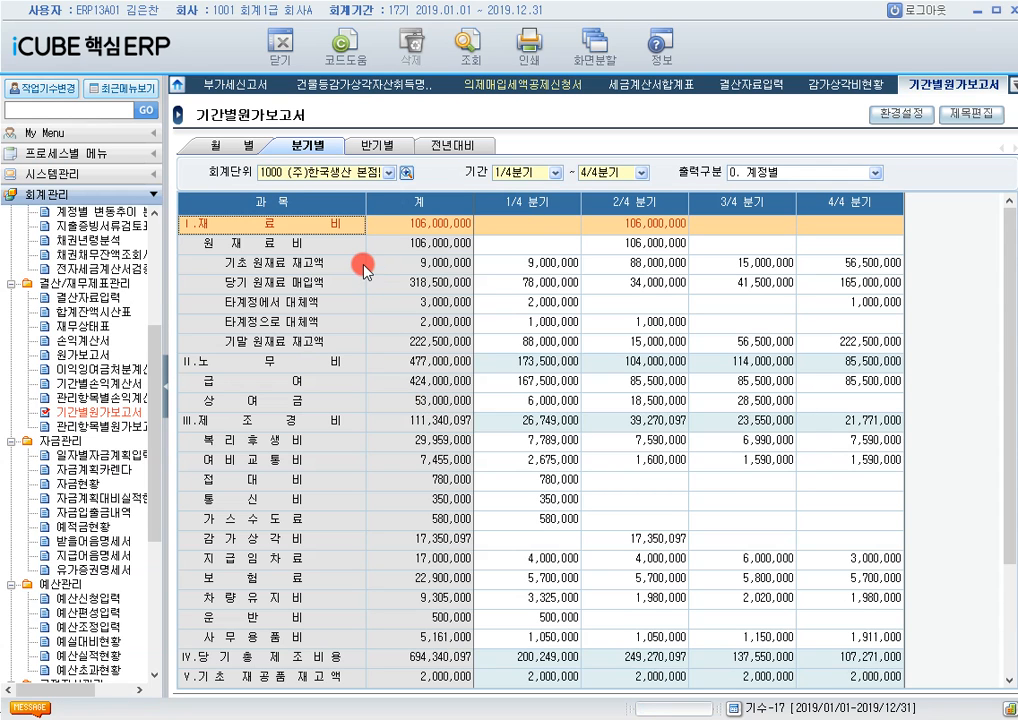
Step: Compare the 기초 원재료 재고액 and 당기 원재료 매입액 lines across the quarters
click(343, 267)
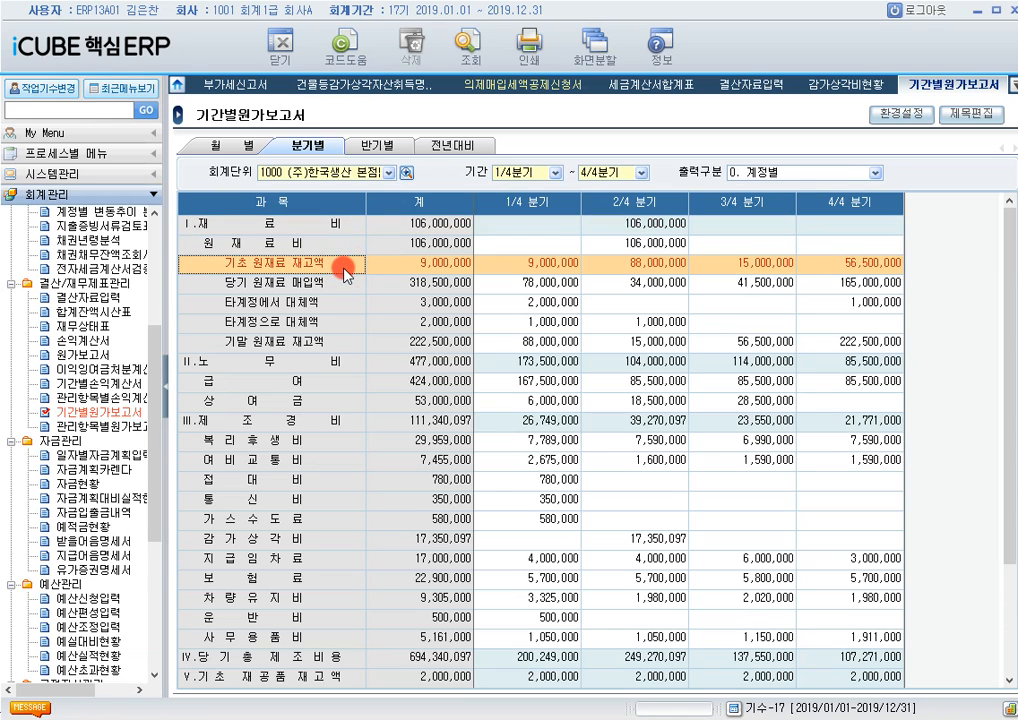
click(643, 263)
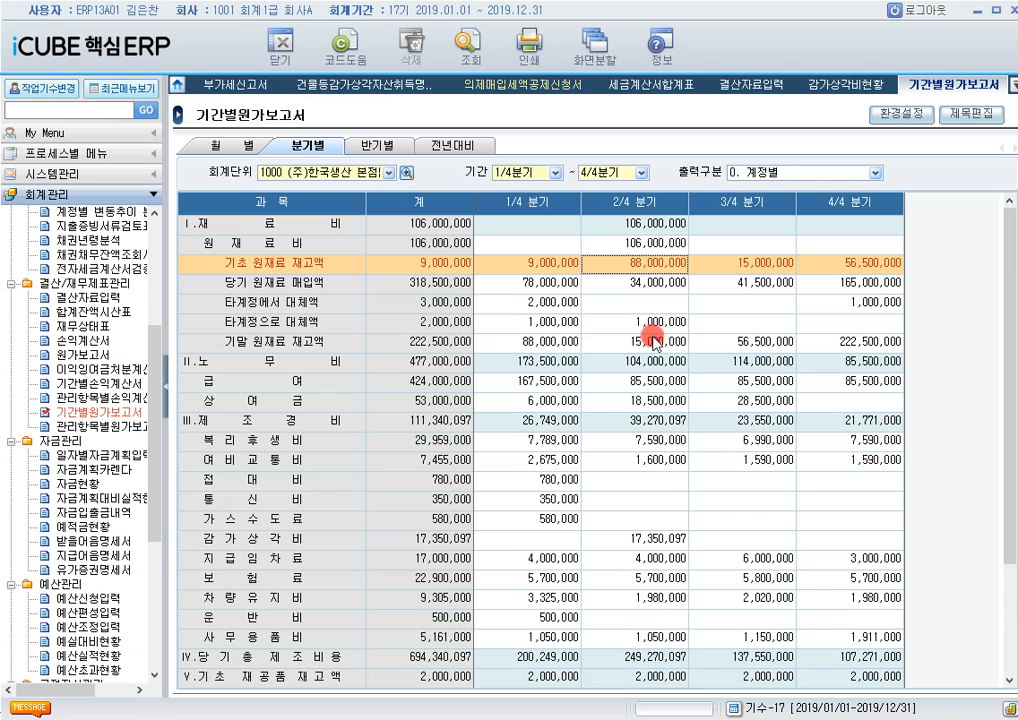
click(668, 285)
click(875, 283)
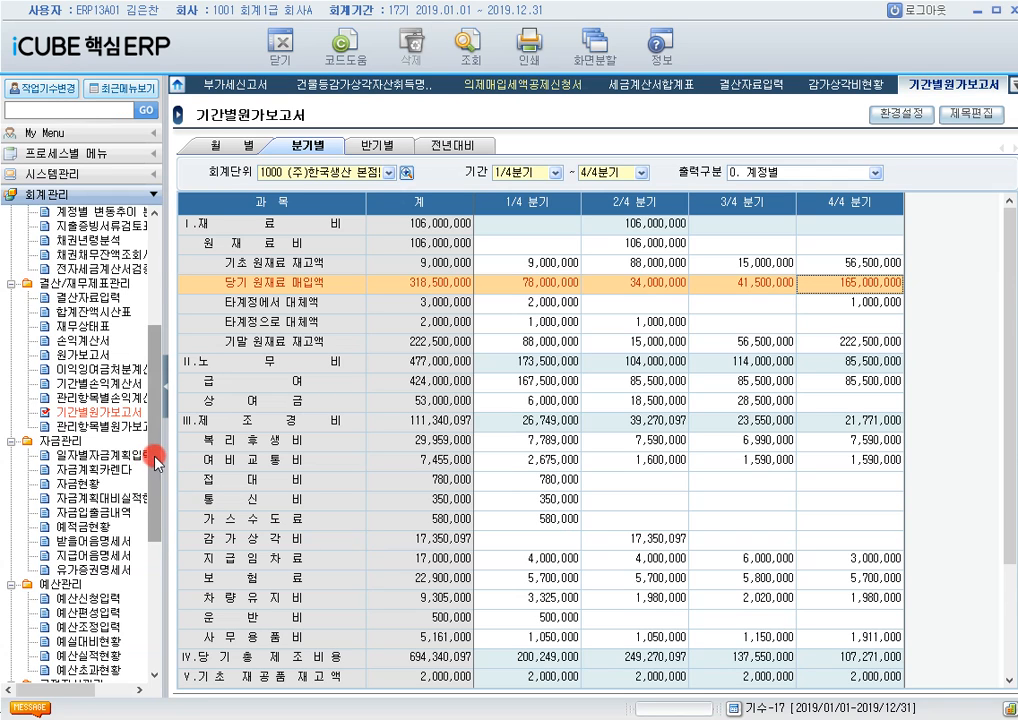
Step: Open 전표입력 under 전표/장부관리 and load the voucher list for December 3, 2019
drag(157, 462, 160, 268)
click(82, 226)
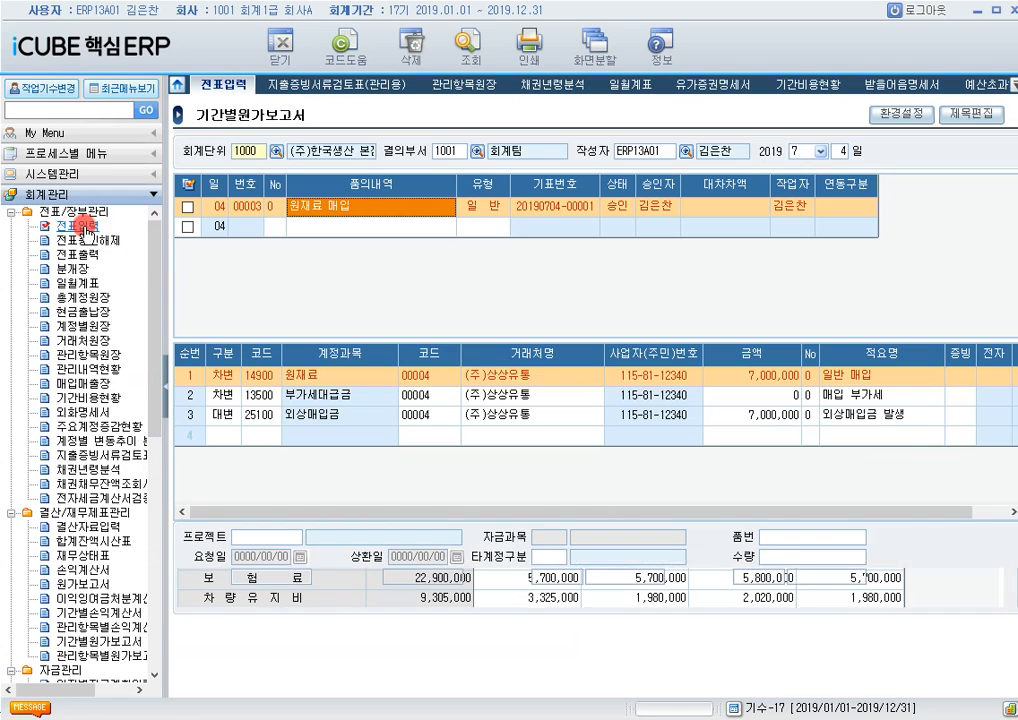
click(791, 152)
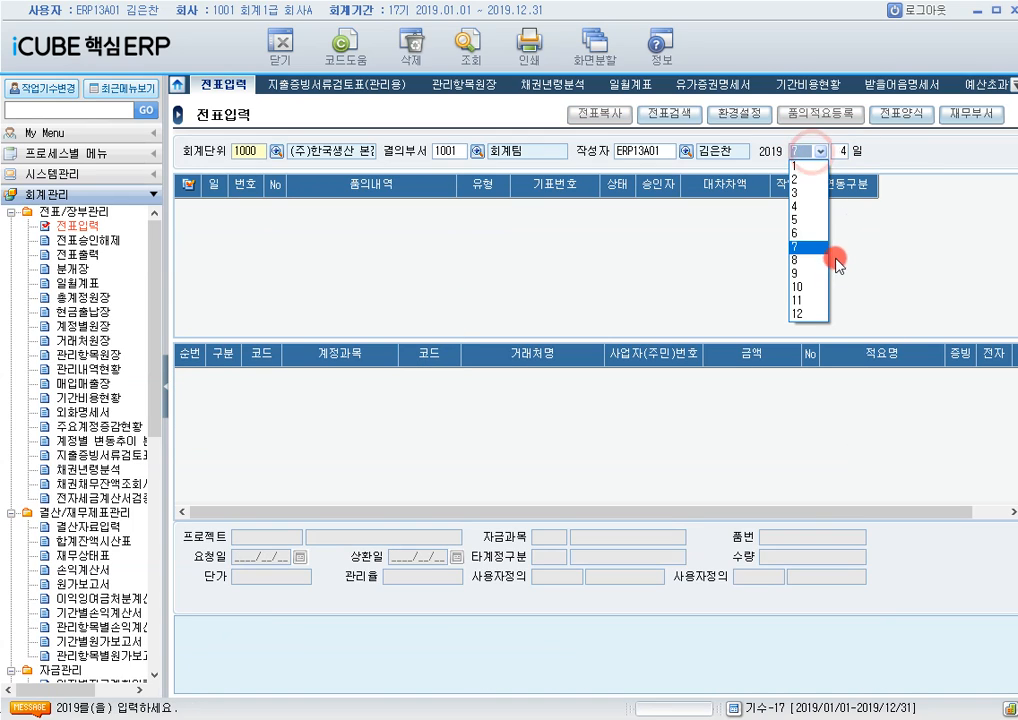
click(799, 316)
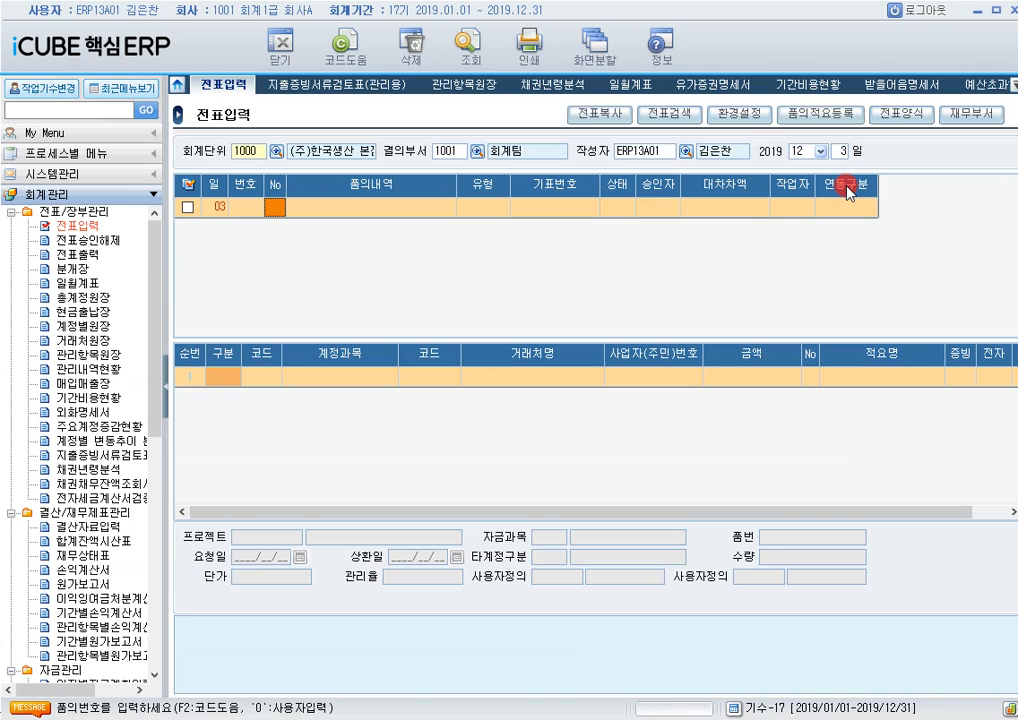
Step: Create a 일반 voucher with the 품의내역 대전공장 12월 회식비
key(Return)
text(대전공장 )
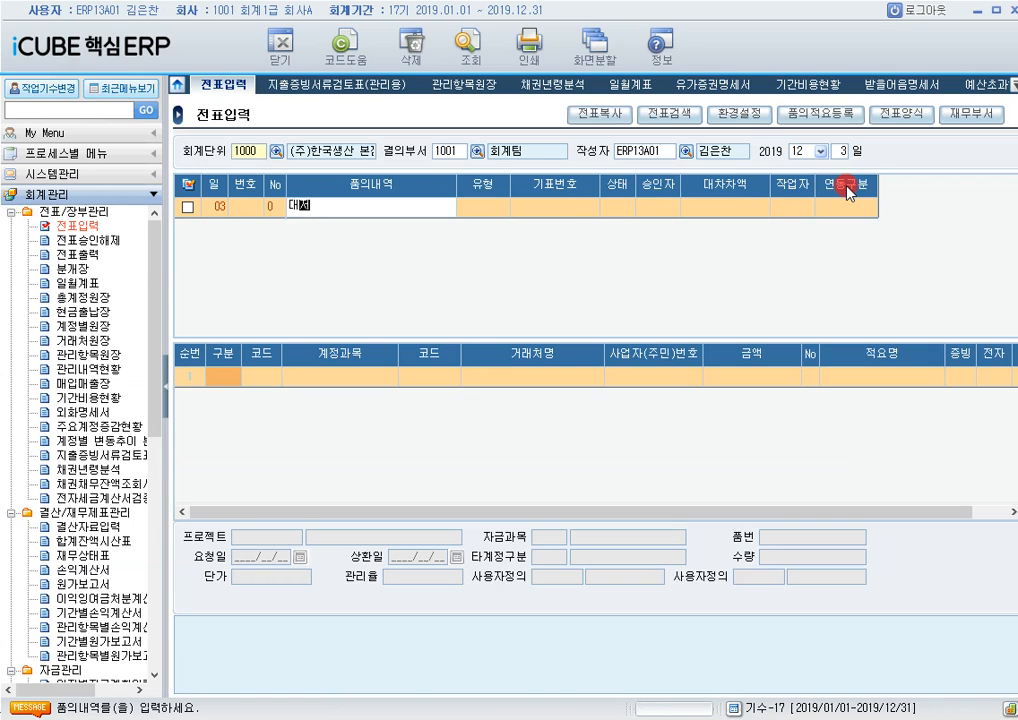
text(12월)
text( 회시)
text(식비)
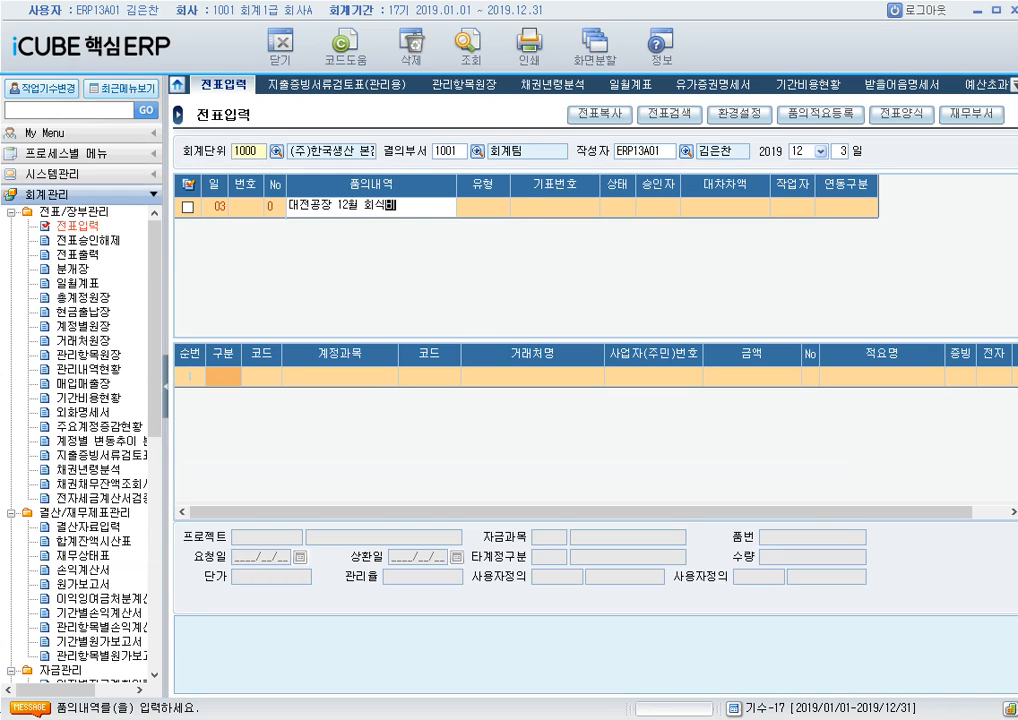
key(Return)
key(Return)
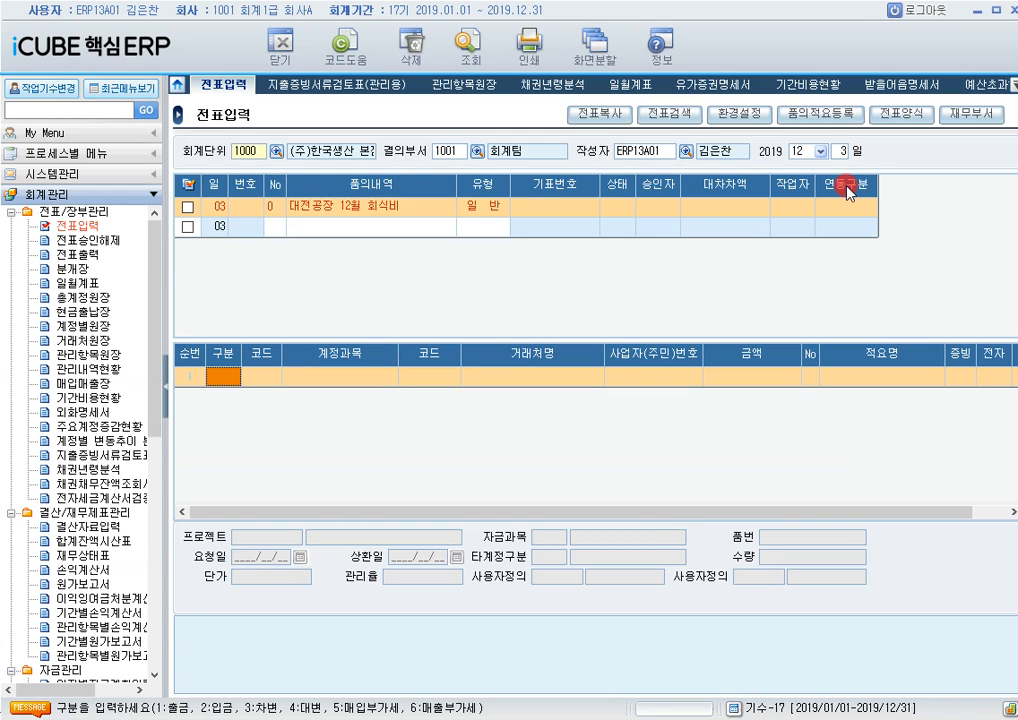
Step: Add a 차변 line to the voucher with account 51101 복리후생비-식대 and 거래처 한국식당
key(3)
key(Return)
text(복리)
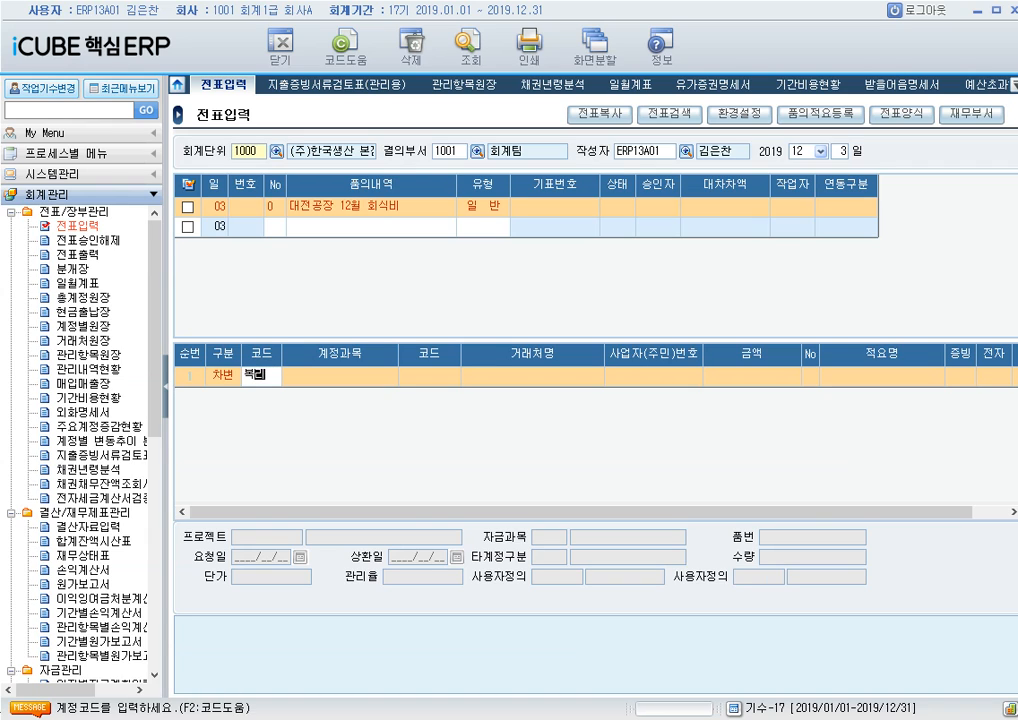
text(후)
key(Return)
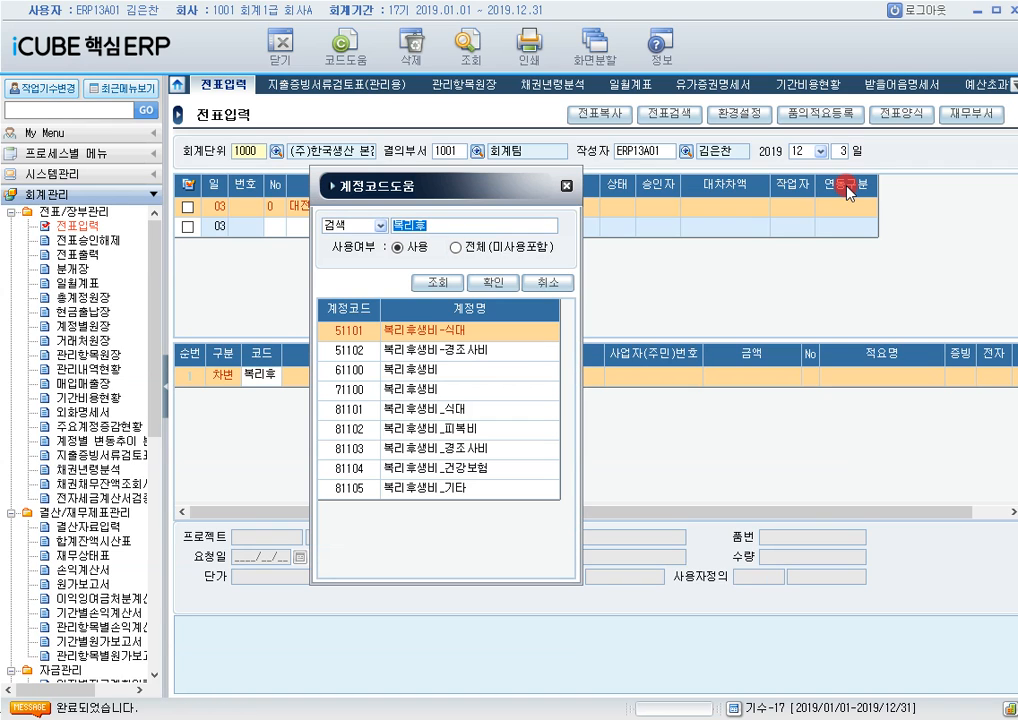
key(Return)
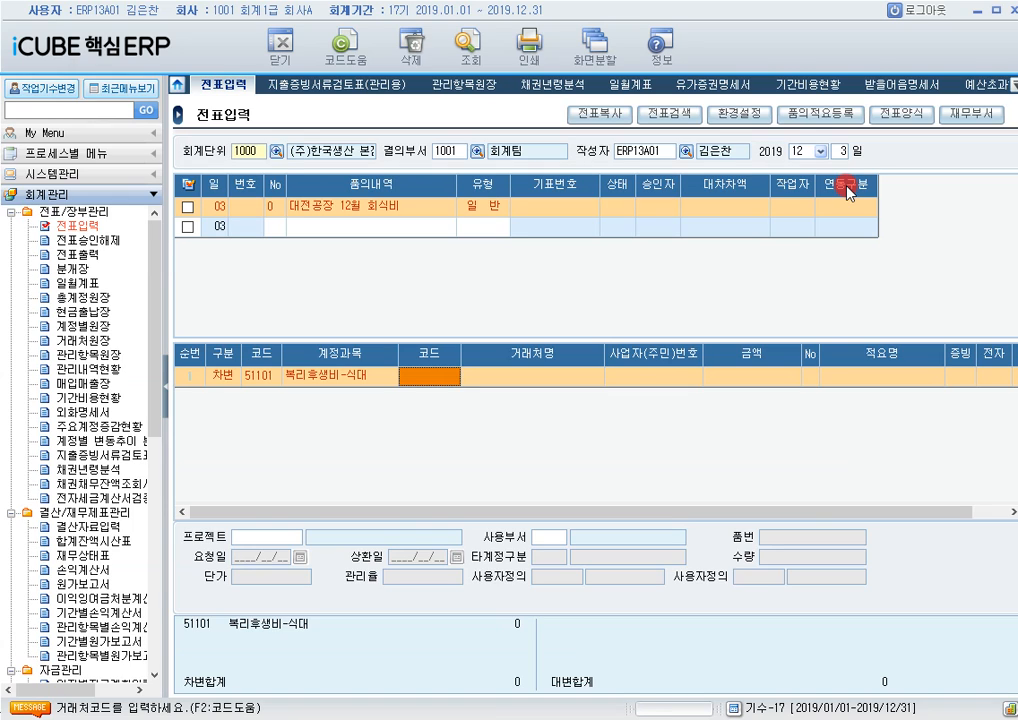
text(한국식)
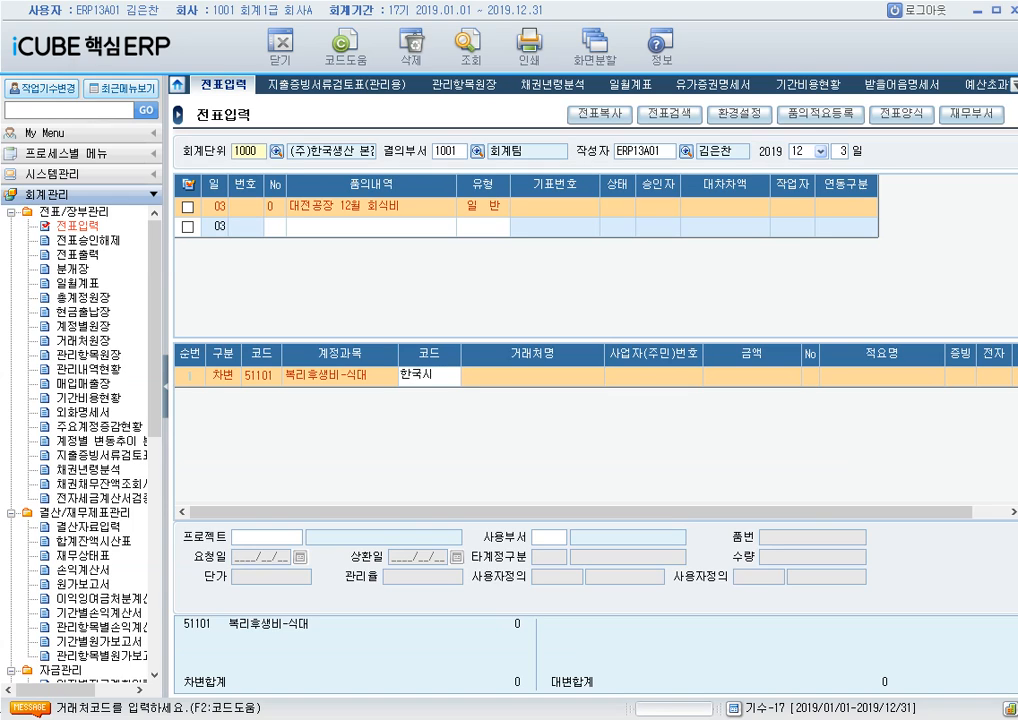
key(Return)
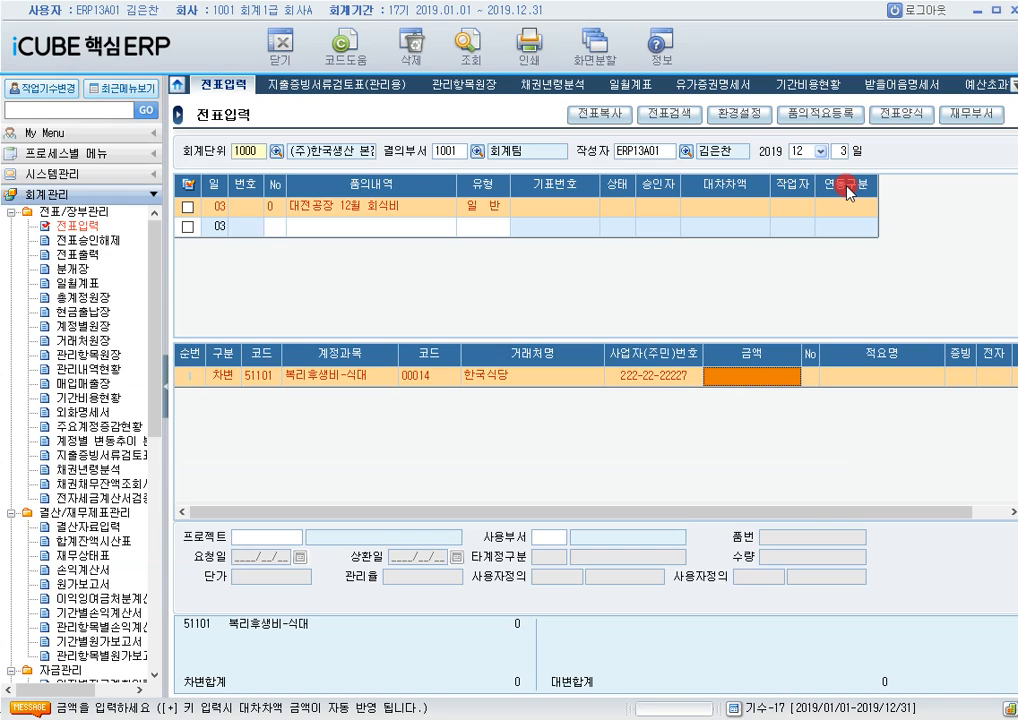
Step: Enter 700,000 as the debit amount and complete the line with the 적요 대전공장 12월 회식비
text(7000000)
key(Return)
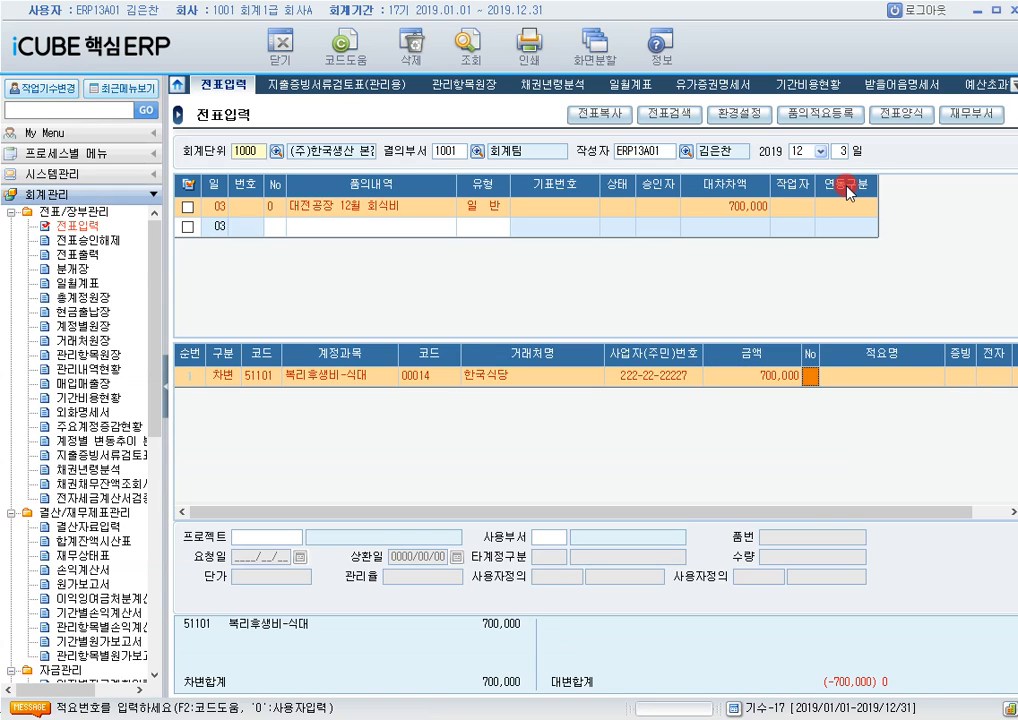
key(Return)
key(Return)
key(Return)
key(Return)
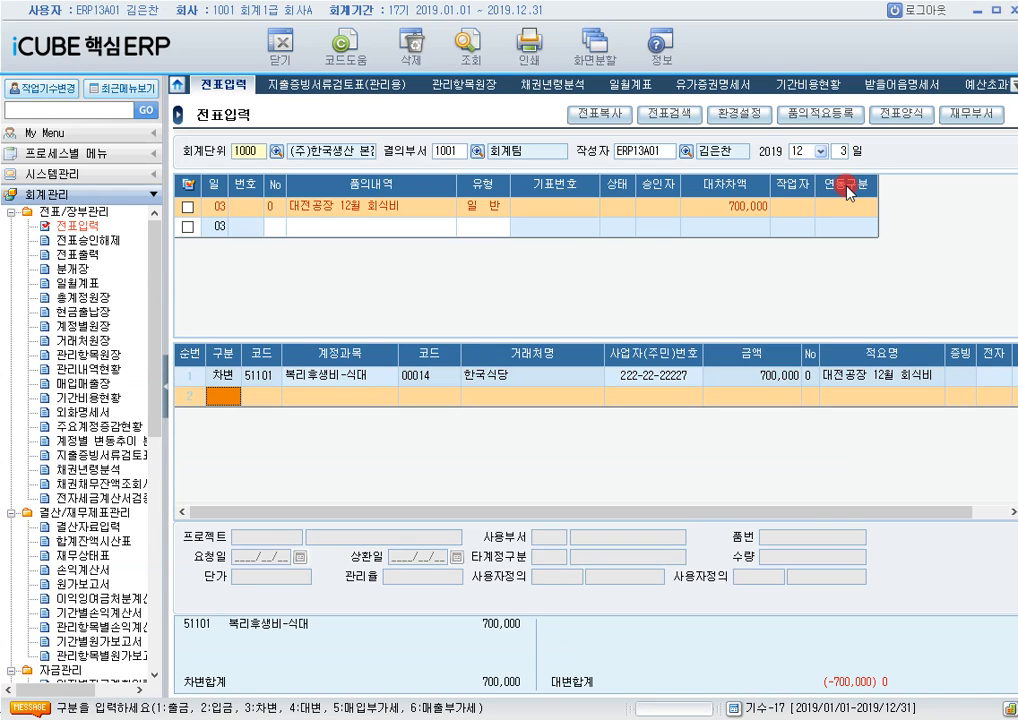
Step: Add a 대변 line with account 25300 미지급금 and 거래처 신안카드(법인)
text(4)
key(Return)
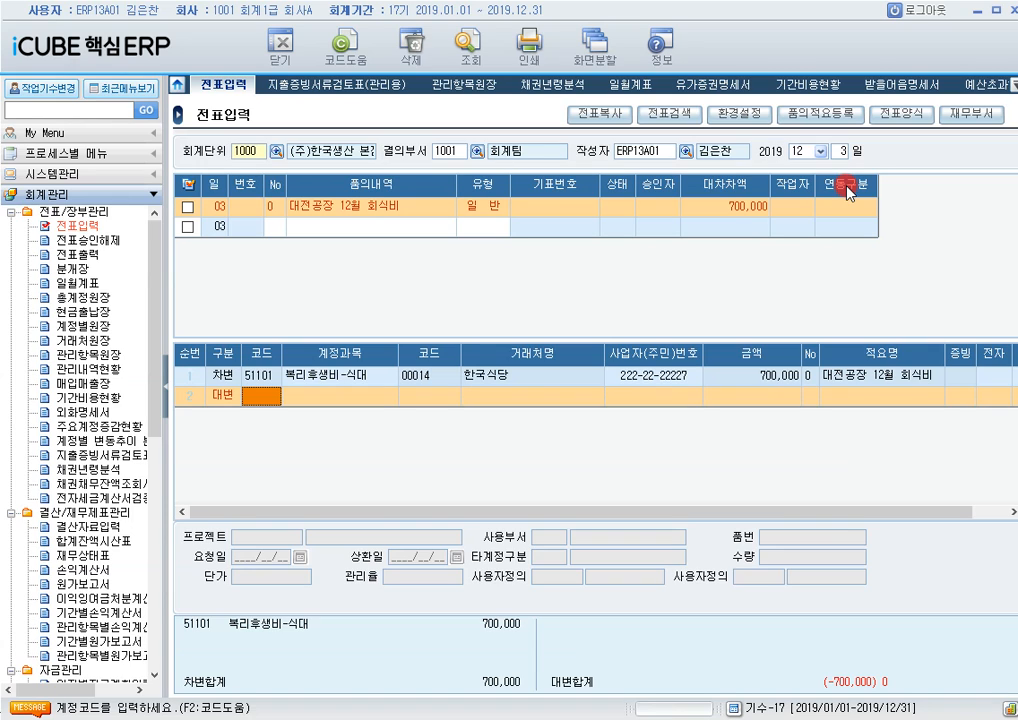
text(미지급)
key(Return)
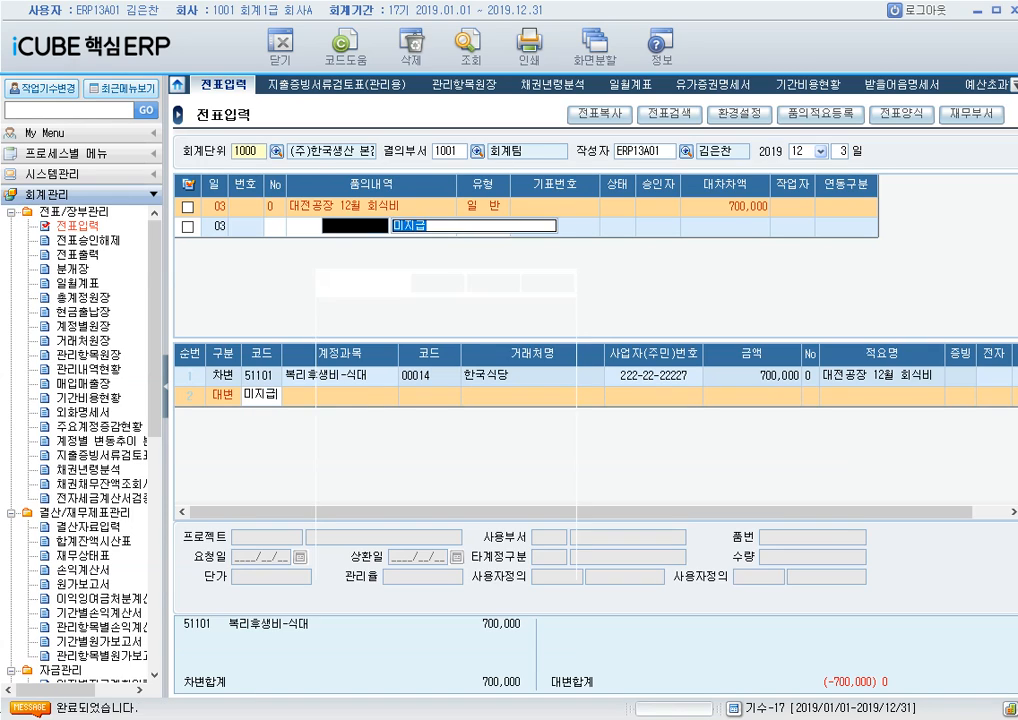
key(Return)
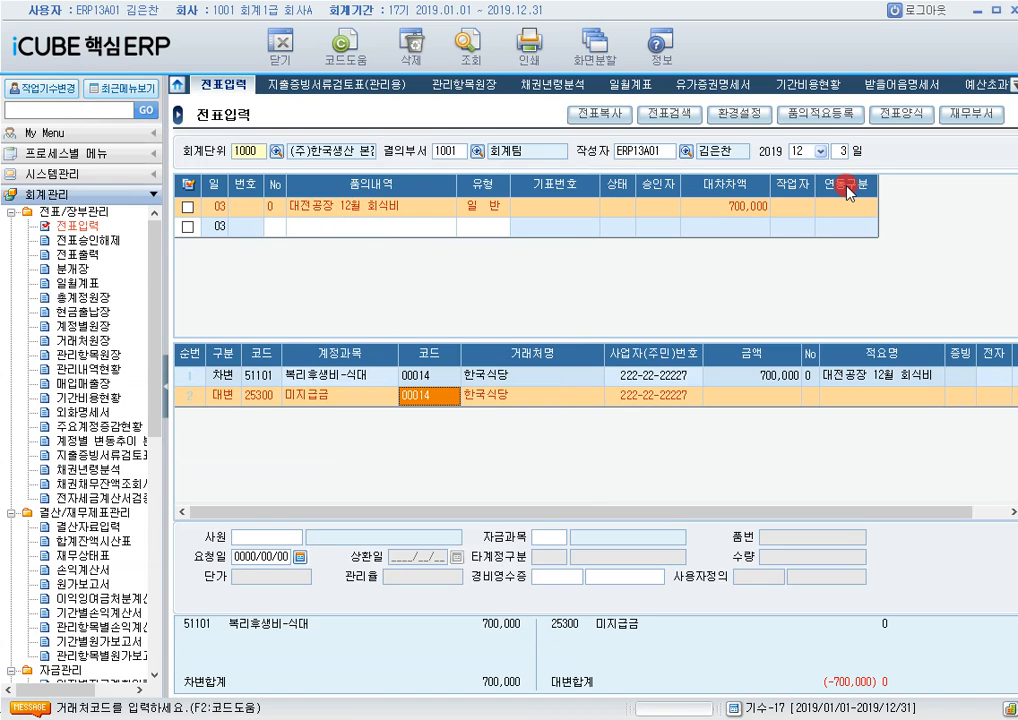
text(신한ㅋ)
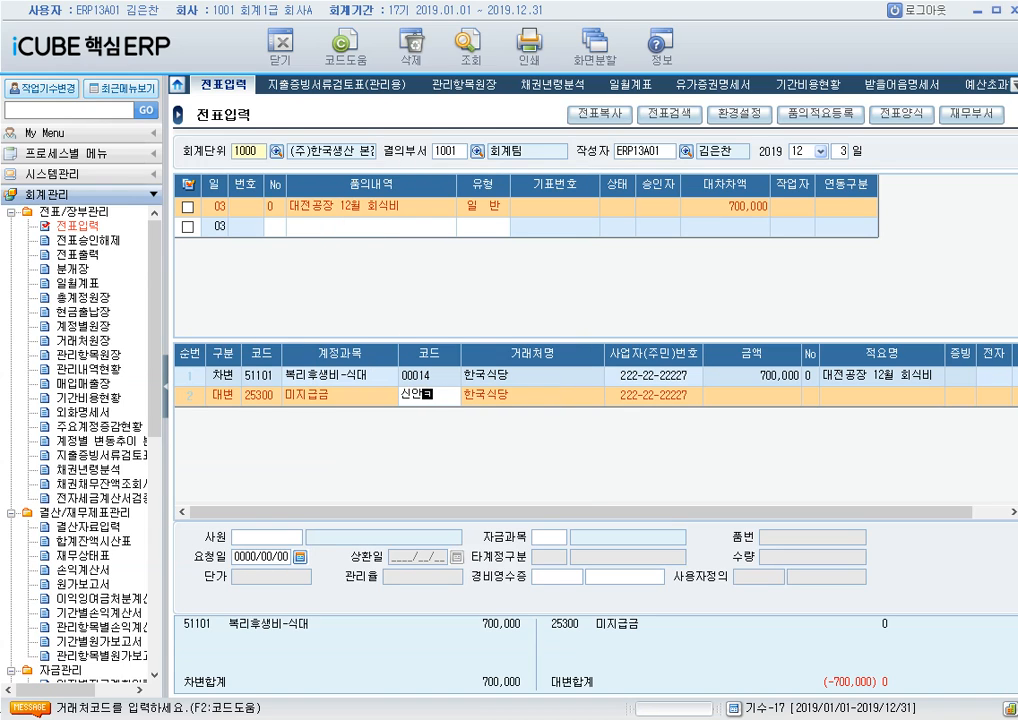
key(Return)
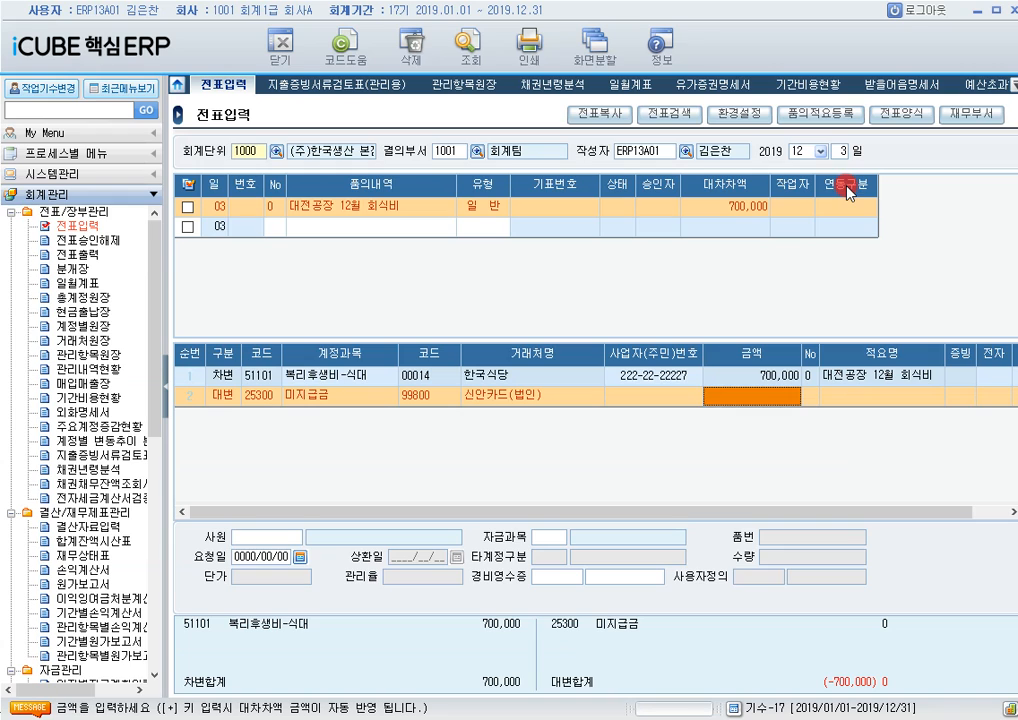
Step: Enter 700,000 as the credit amount, complete the voucher and select it in the list
text(7000000)
key(Return)
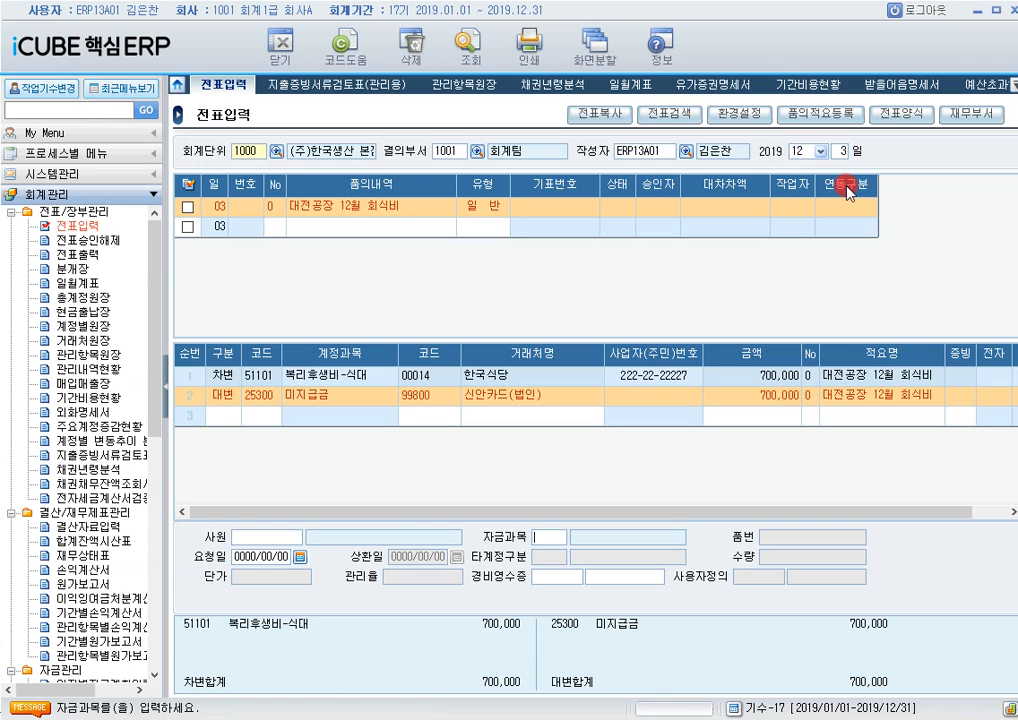
key(Return)
key(Return)
key(Return)
key(Return)
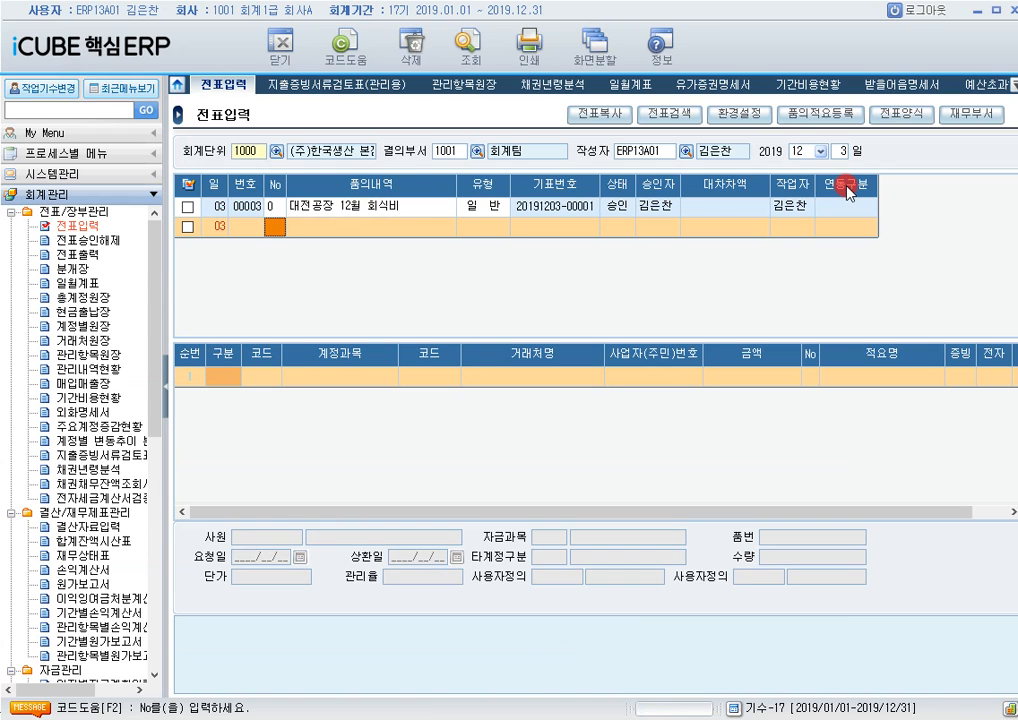
key(Up)
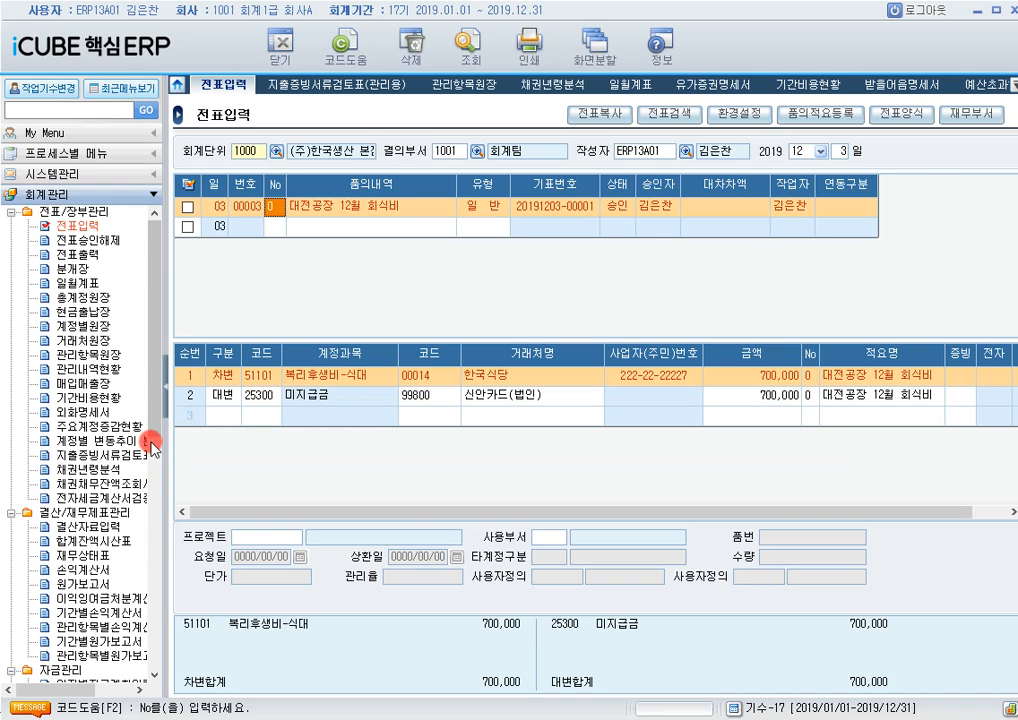
Step: Query the prior-year comparison (전년대비) in 기간별원가보고서 for 2019/01 to 2019/12 and examine the 복리후생비 증감액
drag(155, 400, 160, 478)
click(85, 512)
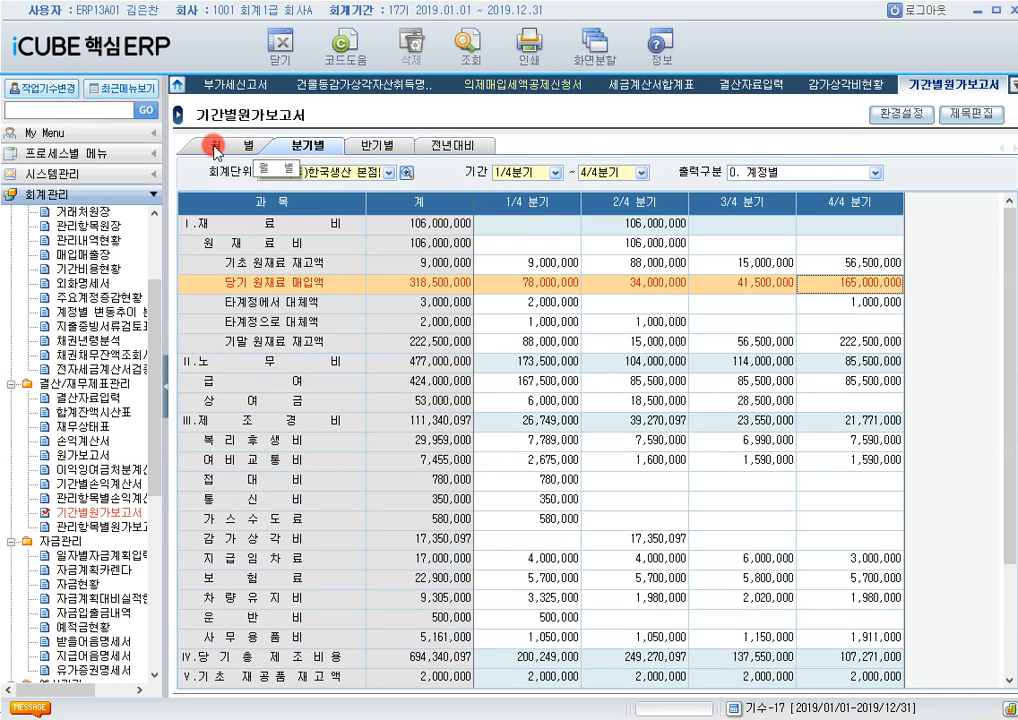
click(461, 149)
click(536, 174)
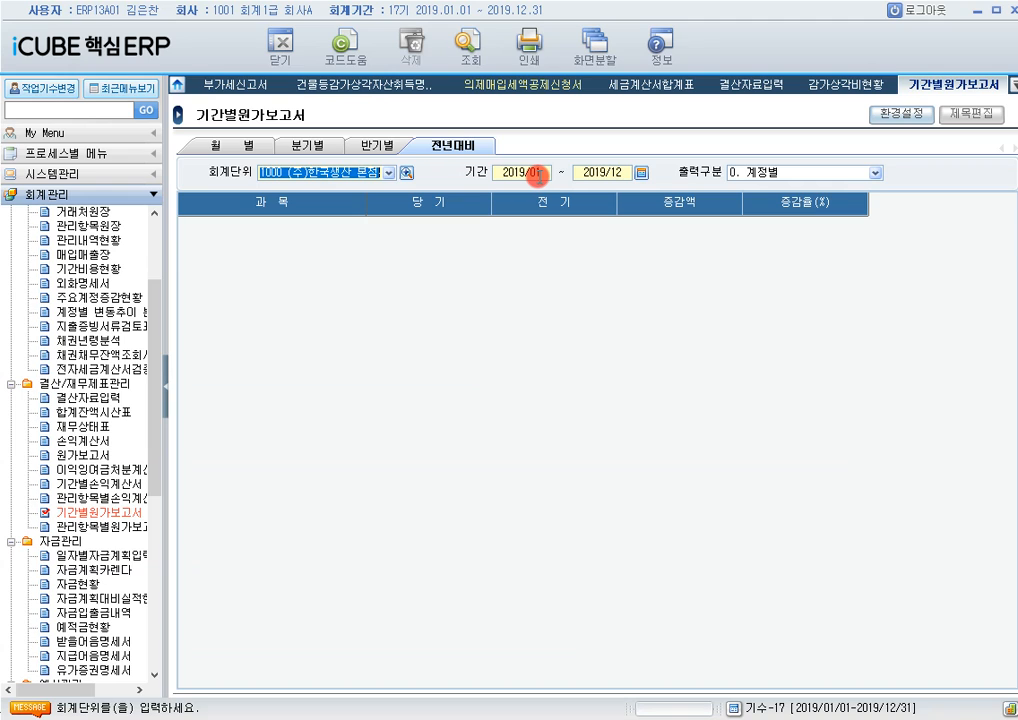
click(455, 53)
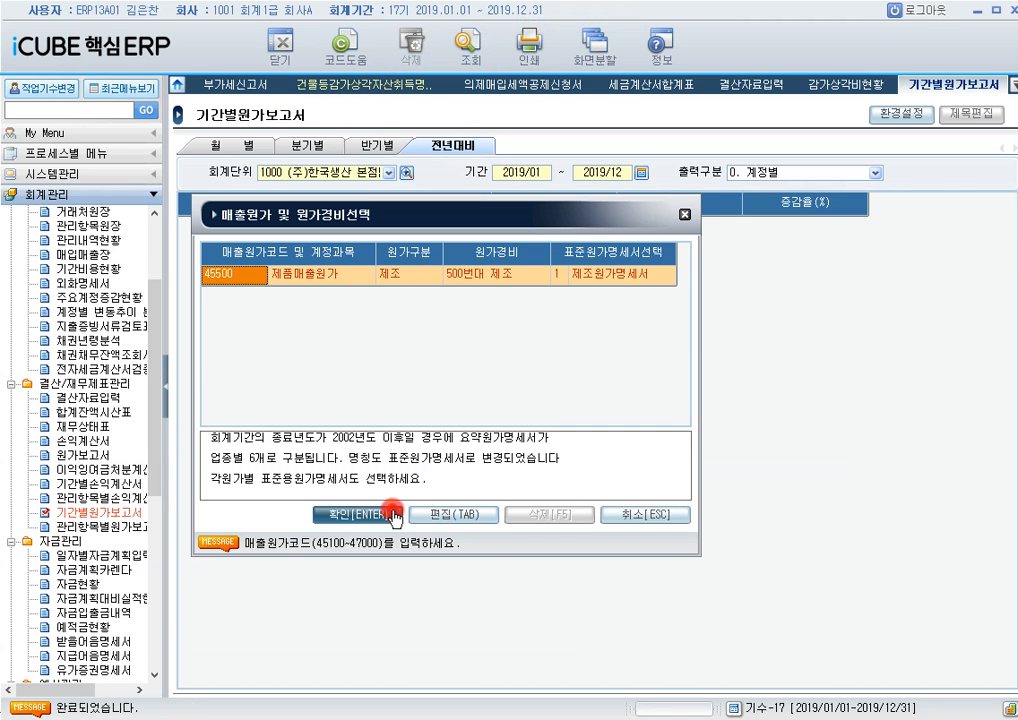
click(391, 510)
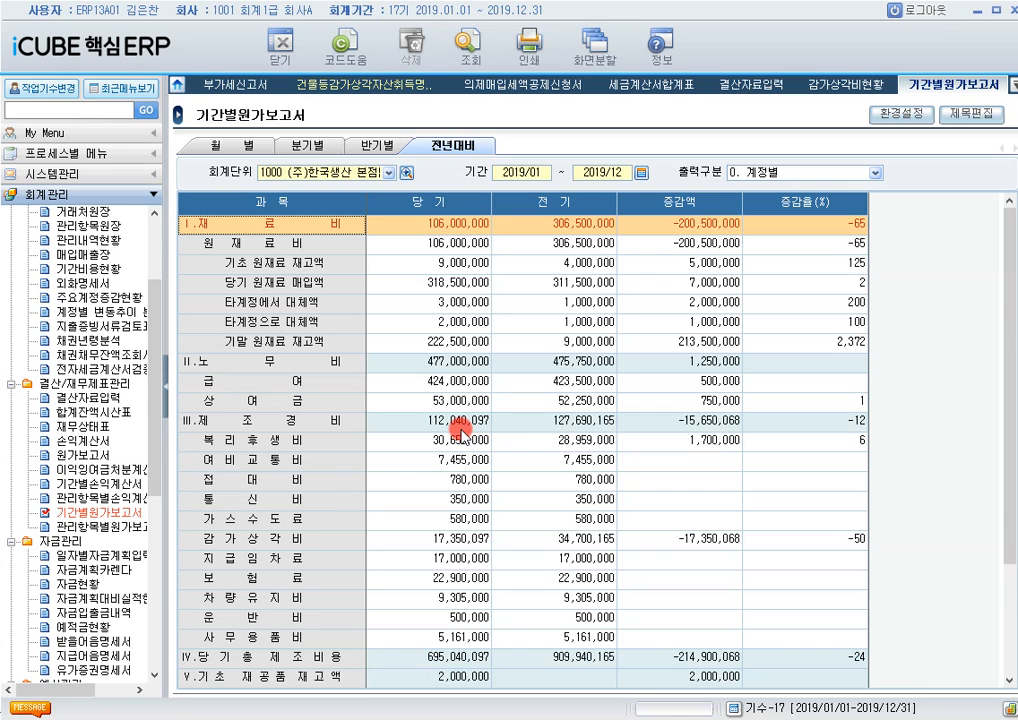
click(716, 446)
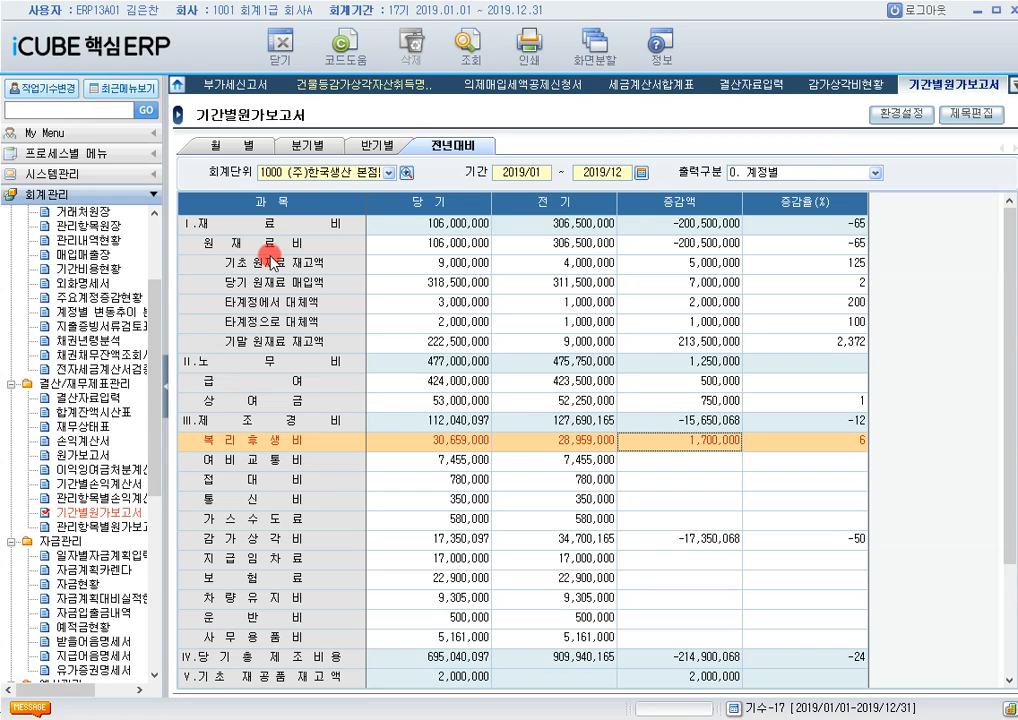
Step: Open 결산자료입력 and set the closing data period to January 2019
click(95, 398)
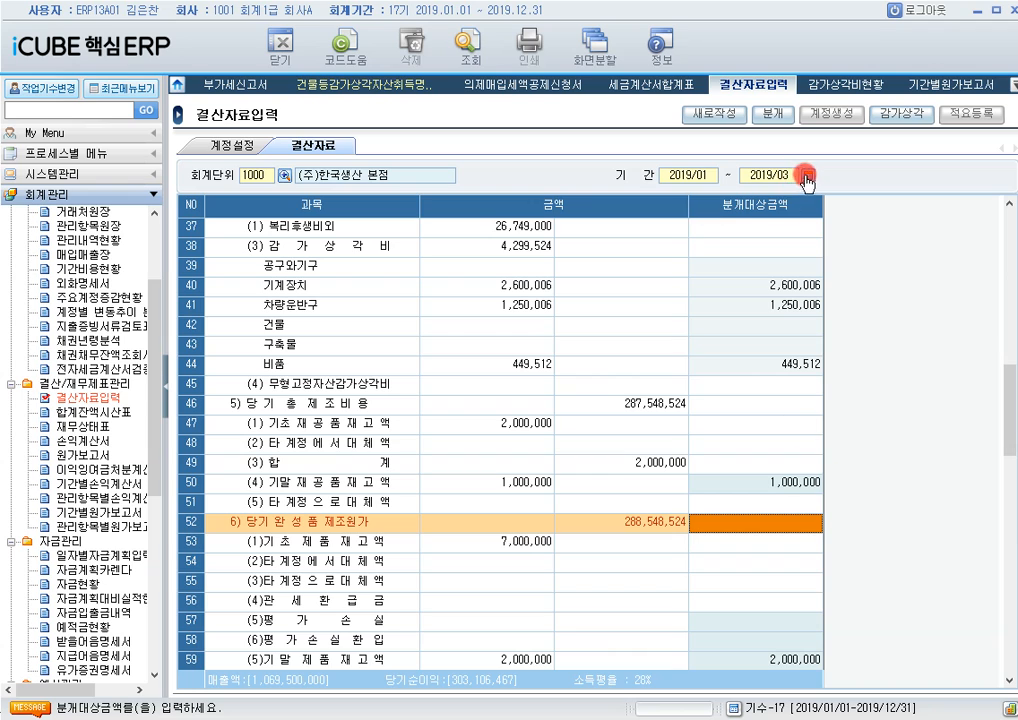
click(807, 177)
click(260, 311)
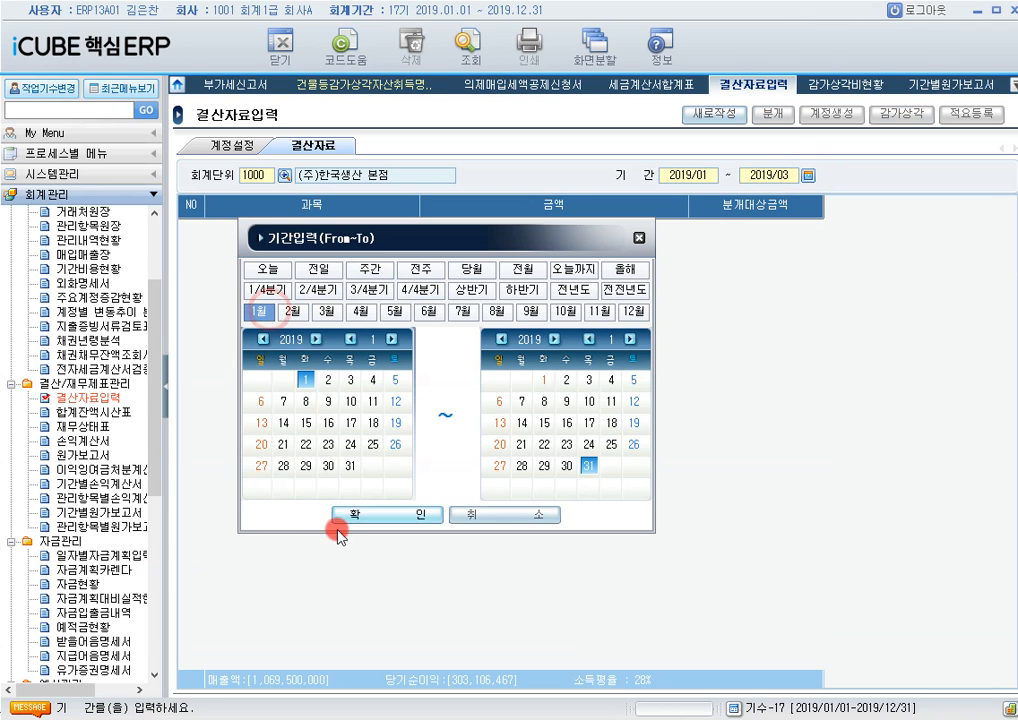
click(341, 513)
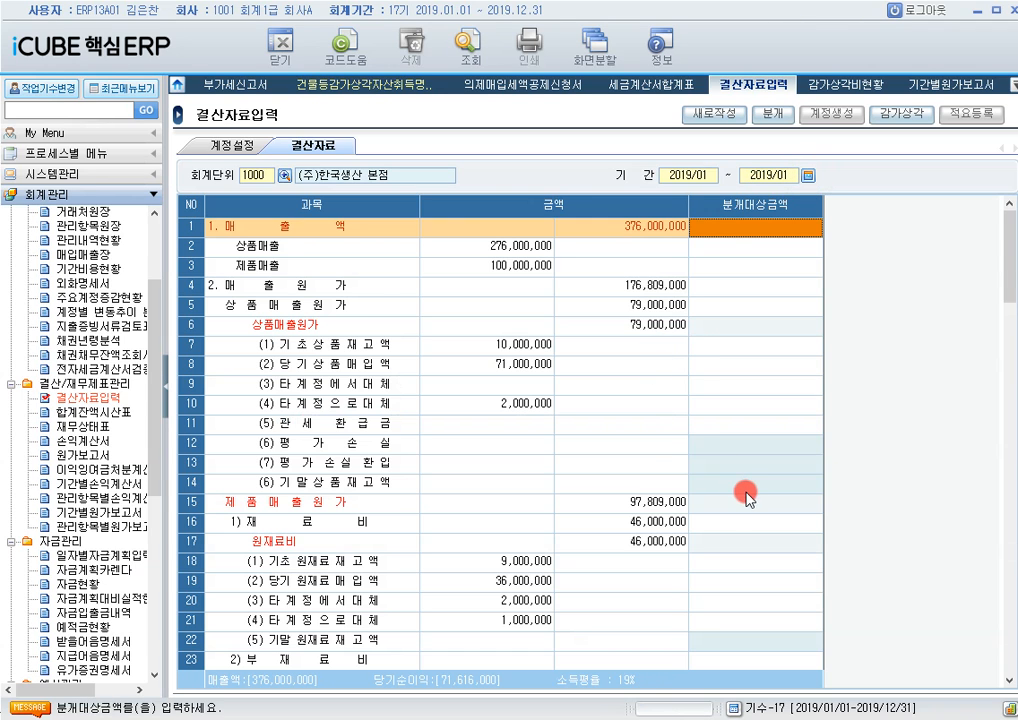
Step: Enter 10,000,000 as the 분개대상금액 for 기말 원재료 재고액 under 원재료비
scroll(745, 495, down, 2)
click(752, 522)
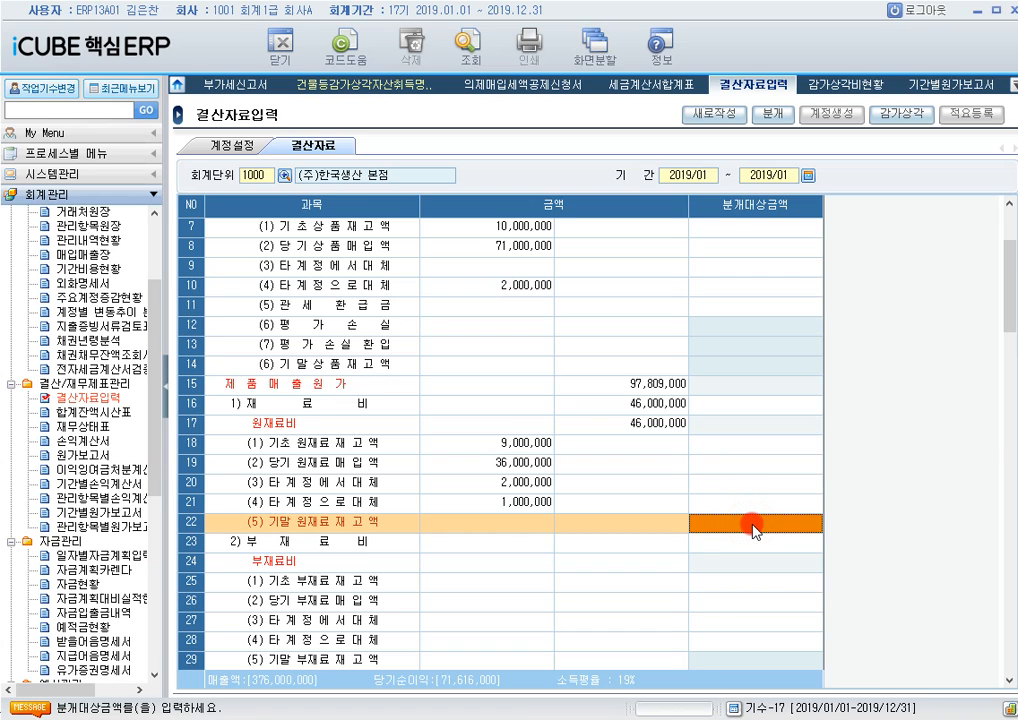
text(10000000)
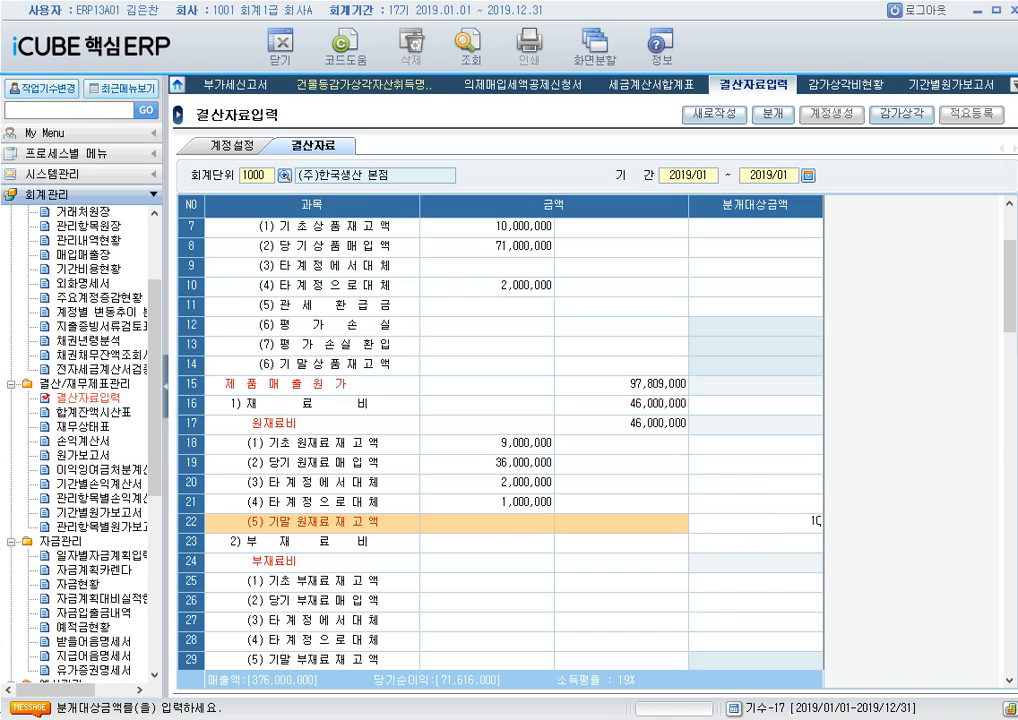
key(Return)
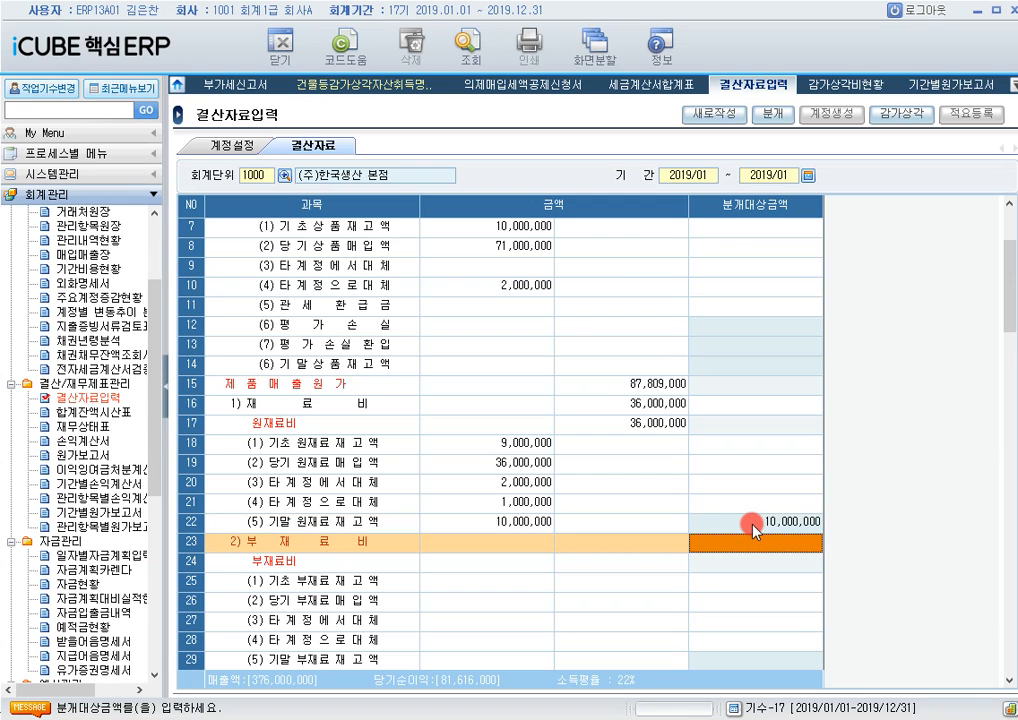
Step: Select the 재료비 row, switch to the Calculator to divide 36,000,000 by 2,000, and return to the closing data
click(664, 404)
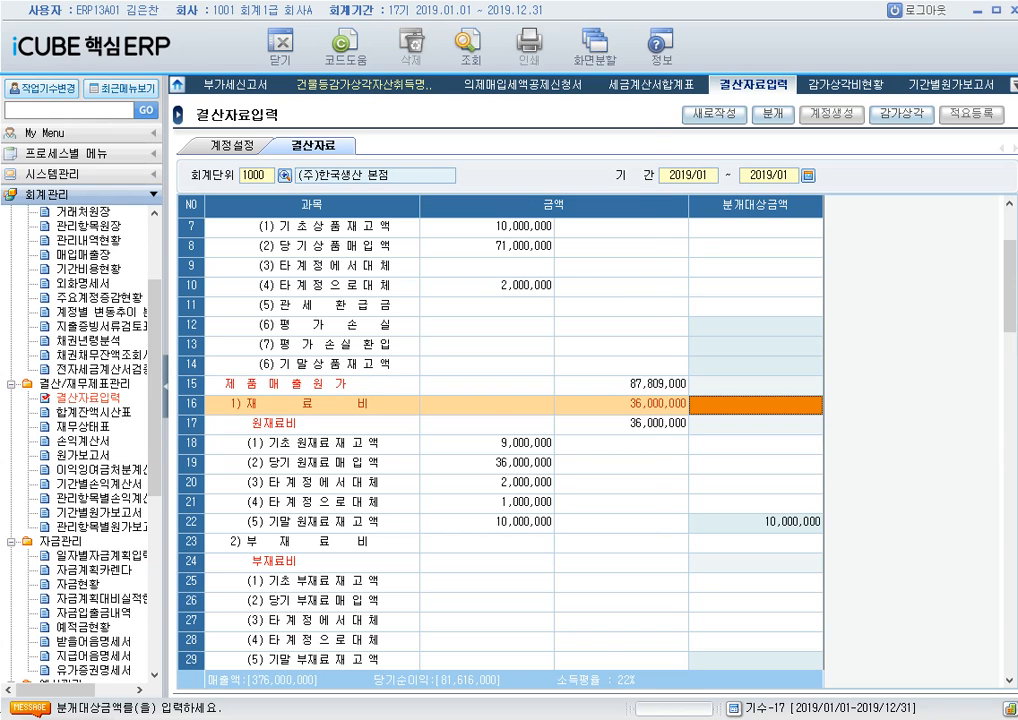
key(alt+Tab)
drag(461, 67, 316, 160)
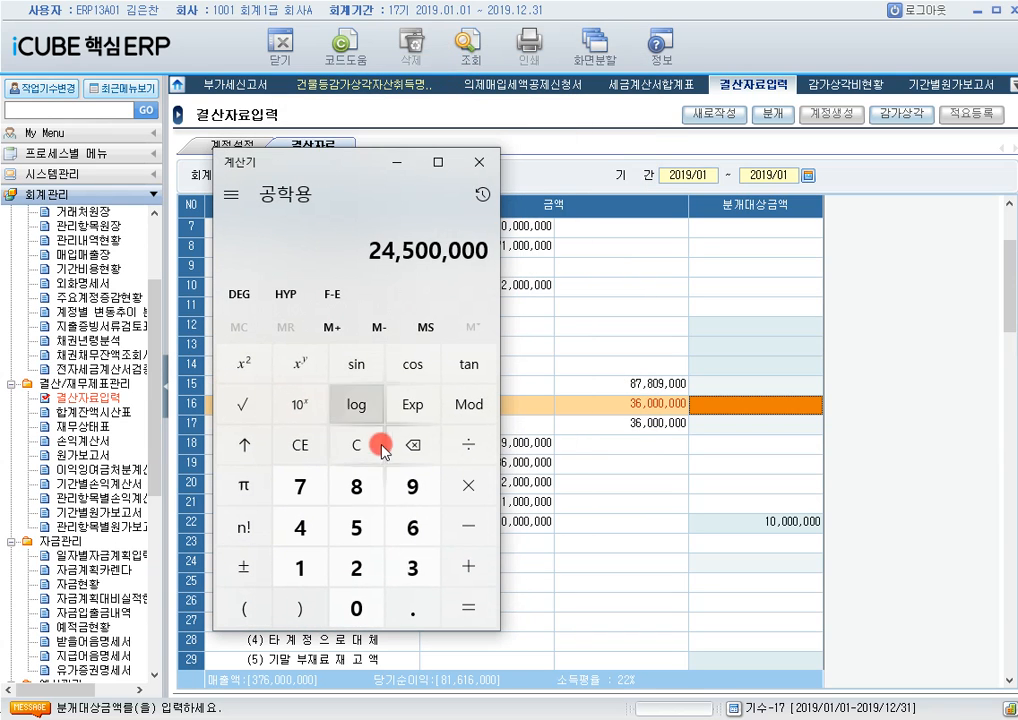
click(381, 450)
text(36000)
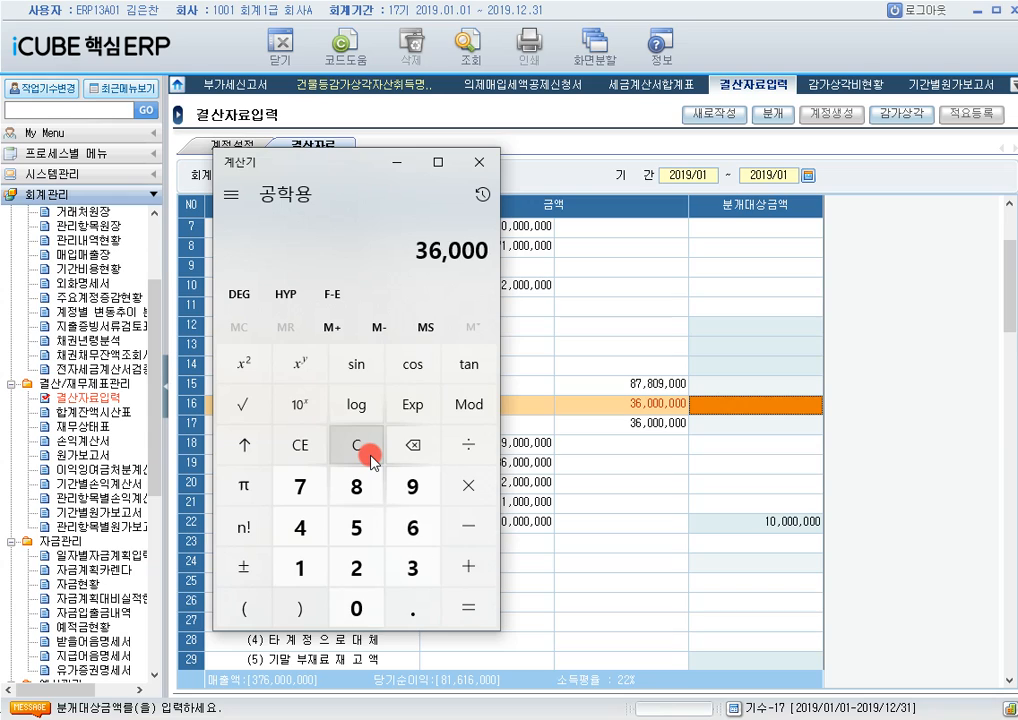
text(000)
text(/2000)
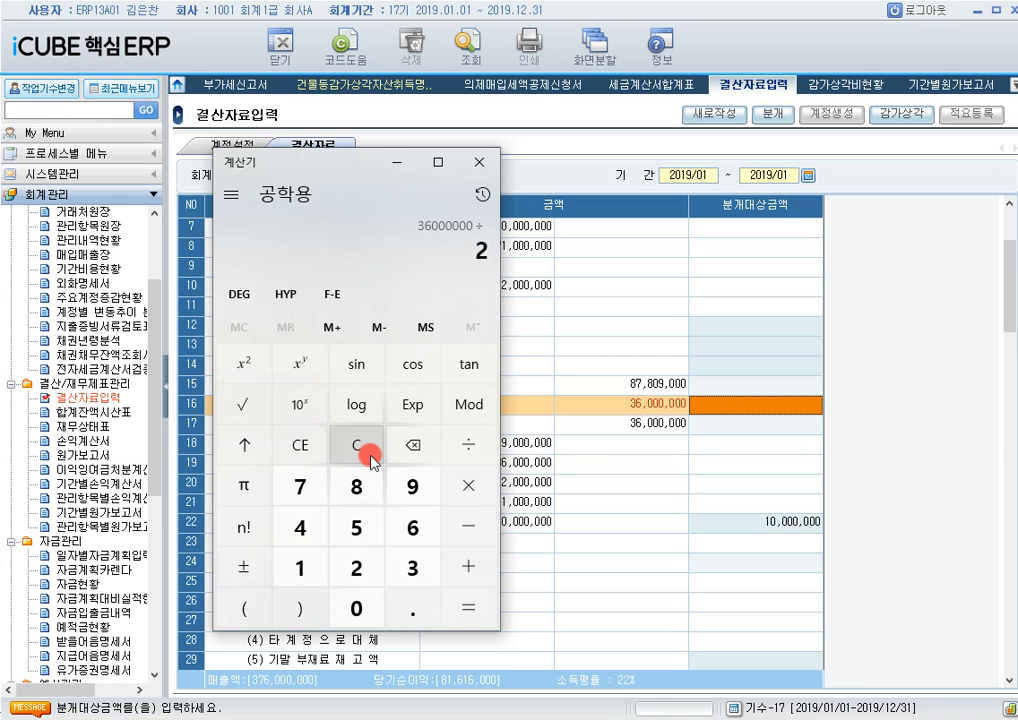
key(Return)
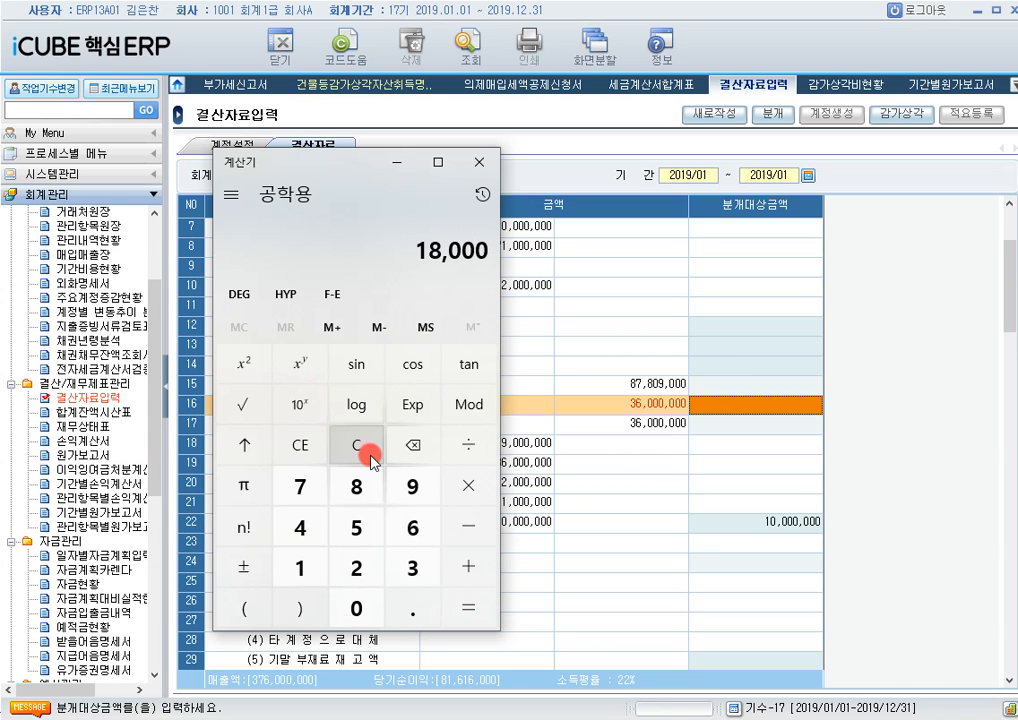
click(396, 161)
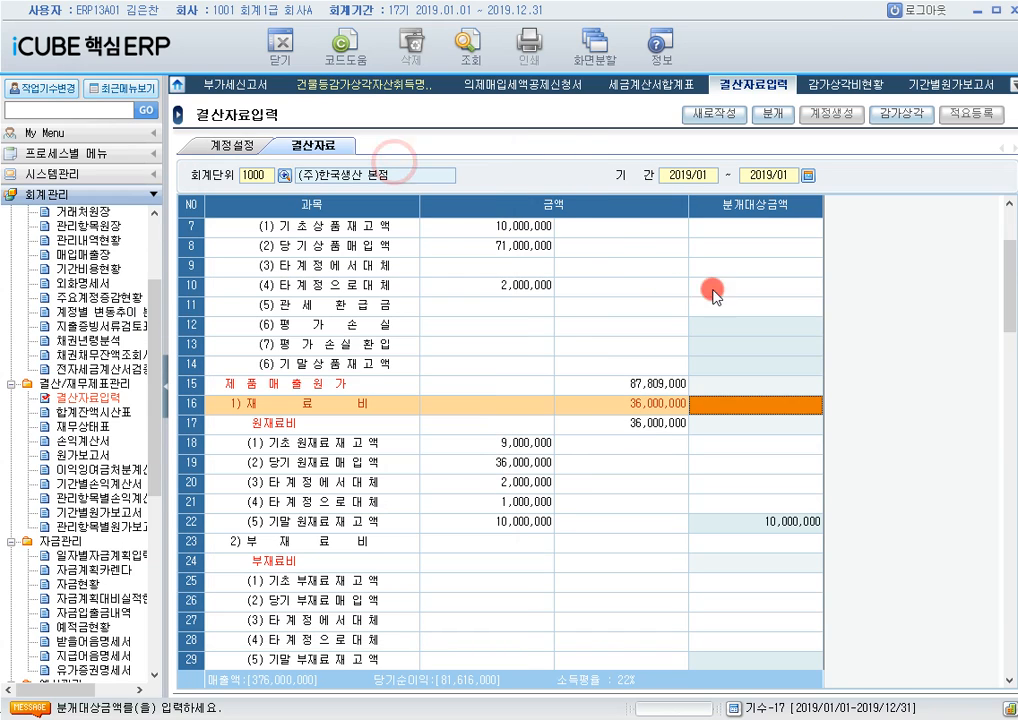